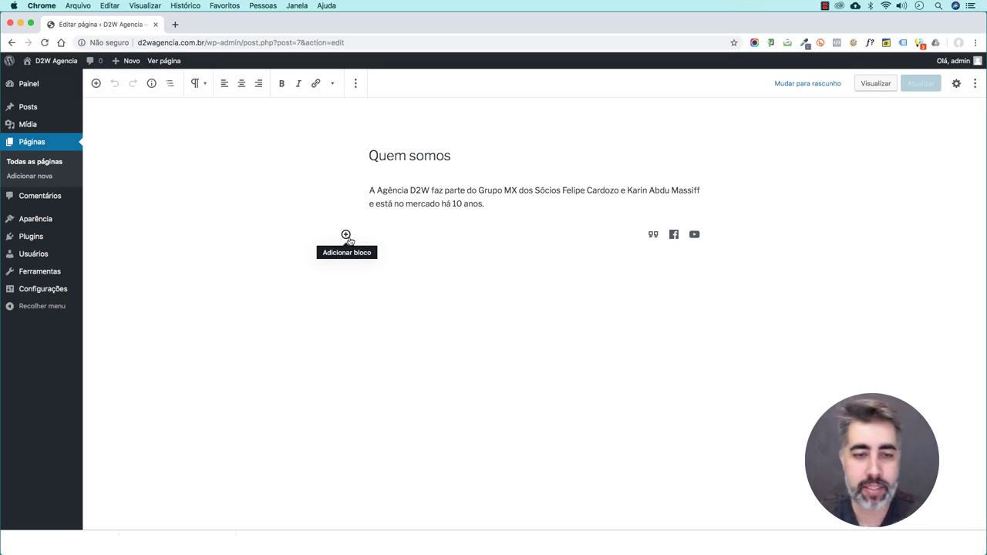
# - Insert a Citar (quote) block from the common blocks below the Quem somos paragraph
pyautogui.click(347, 235)
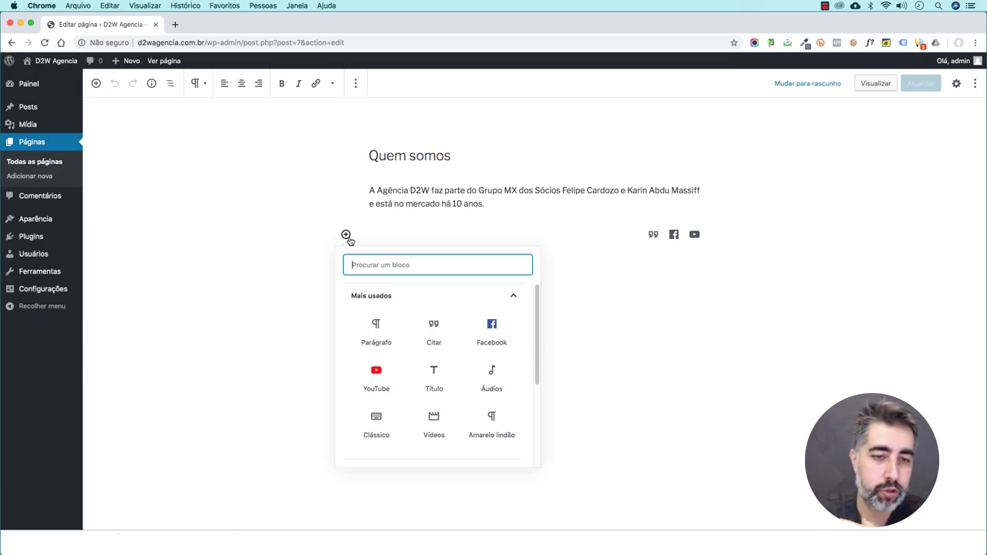
pyautogui.click(372, 300)
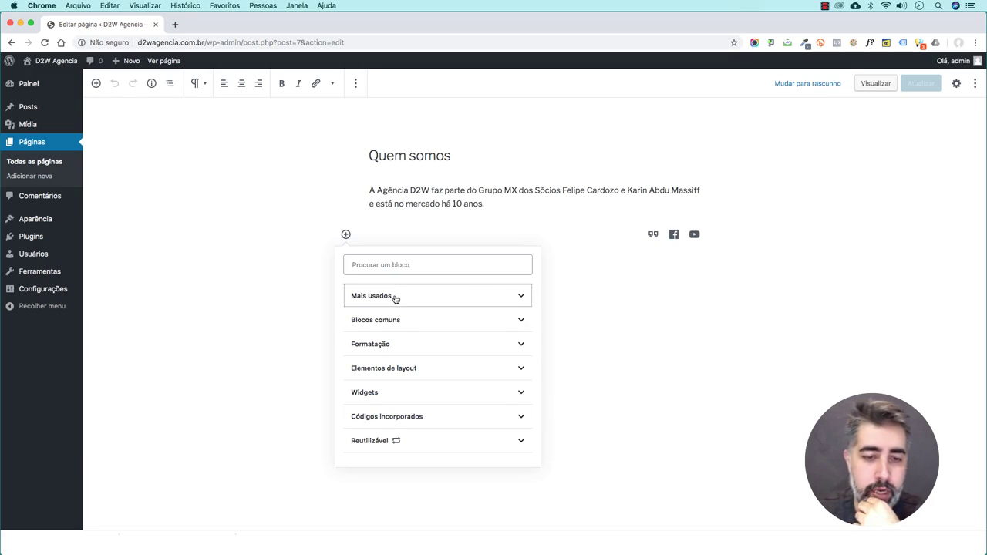
pyautogui.click(418, 421)
pyautogui.click(390, 303)
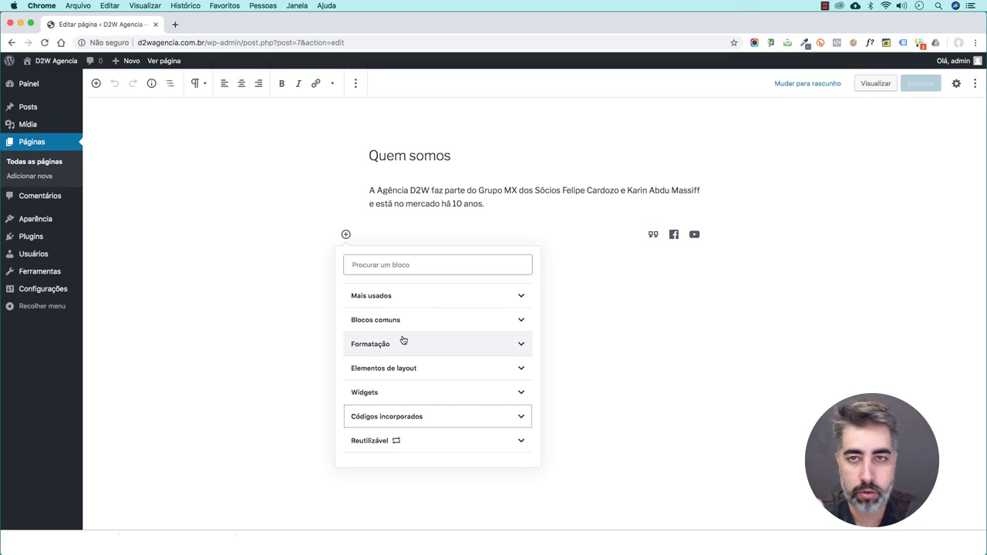
pyautogui.click(402, 329)
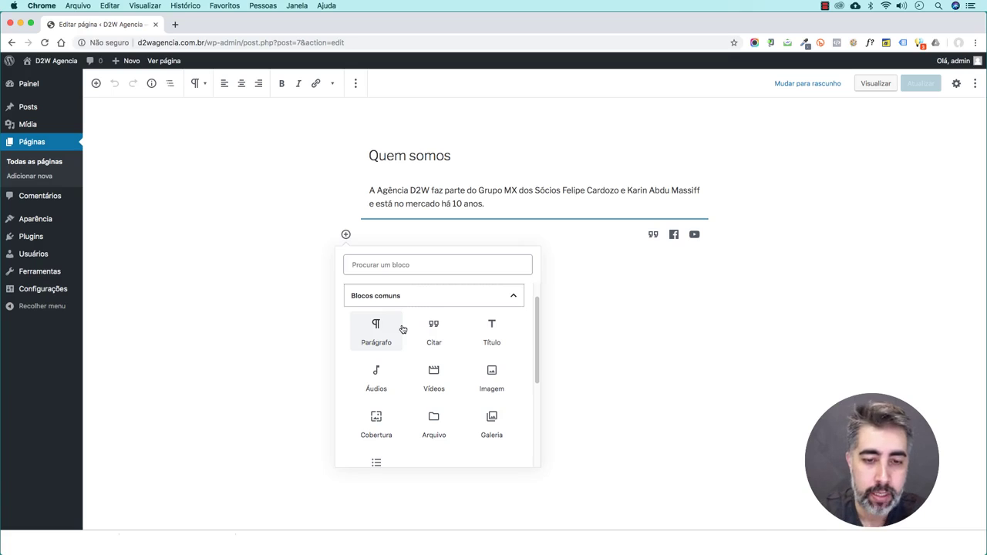
pyautogui.click(433, 326)
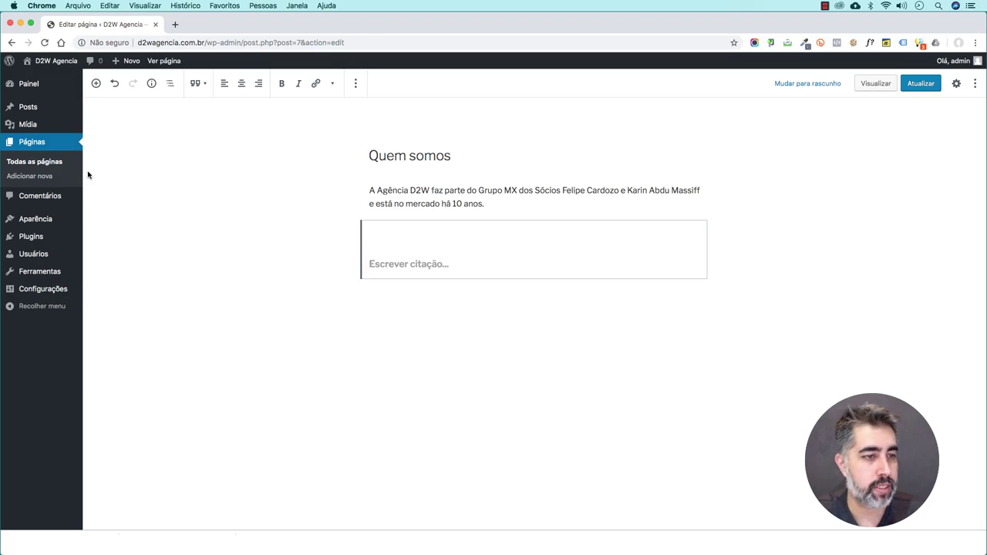
# - Open the Temas page in a new tab, check which theme is active, and return to the page editor
pyautogui.moveTo(54, 222)
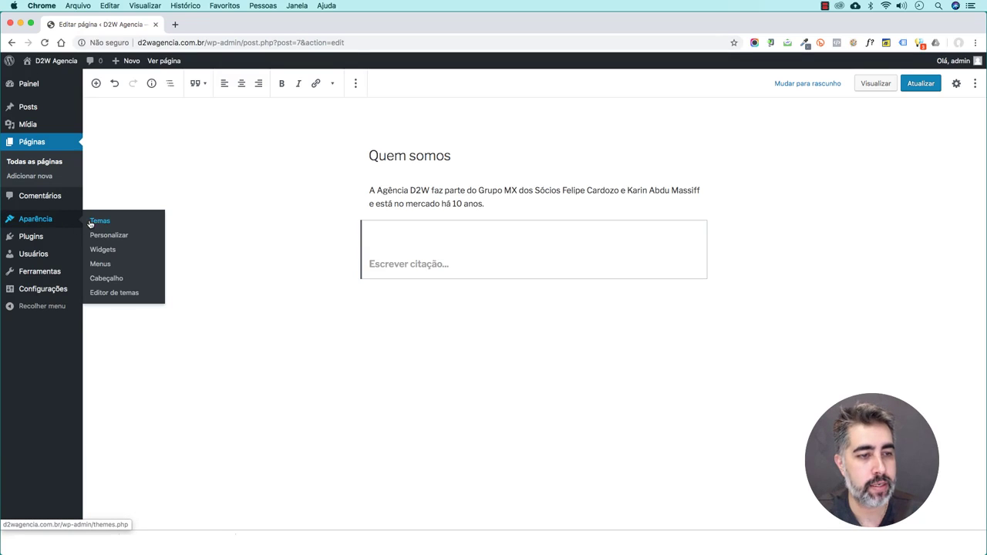
pyautogui.keyDown('super'); pyautogui.click(91, 222); pyautogui.keyUp('super')
pyautogui.click(211, 25)
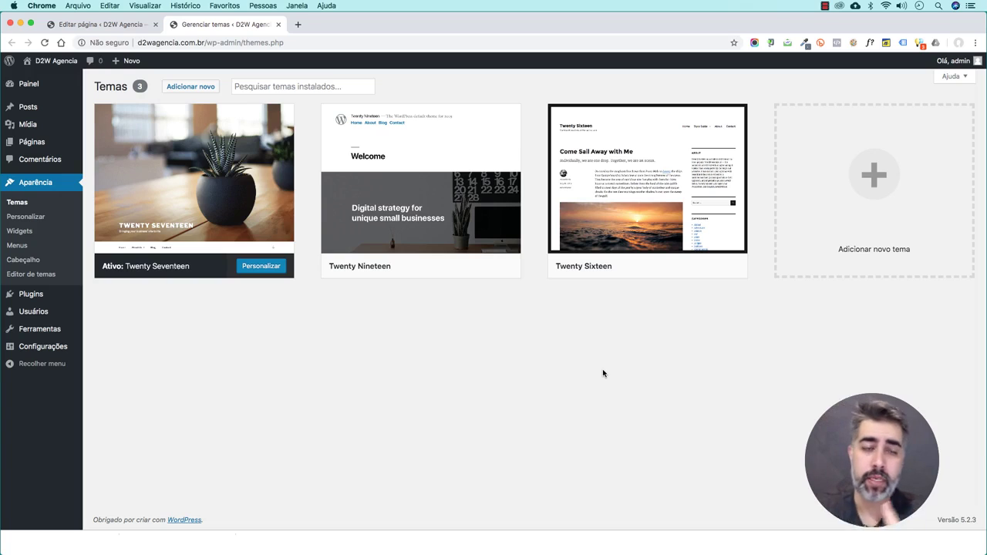
pyautogui.click(100, 24)
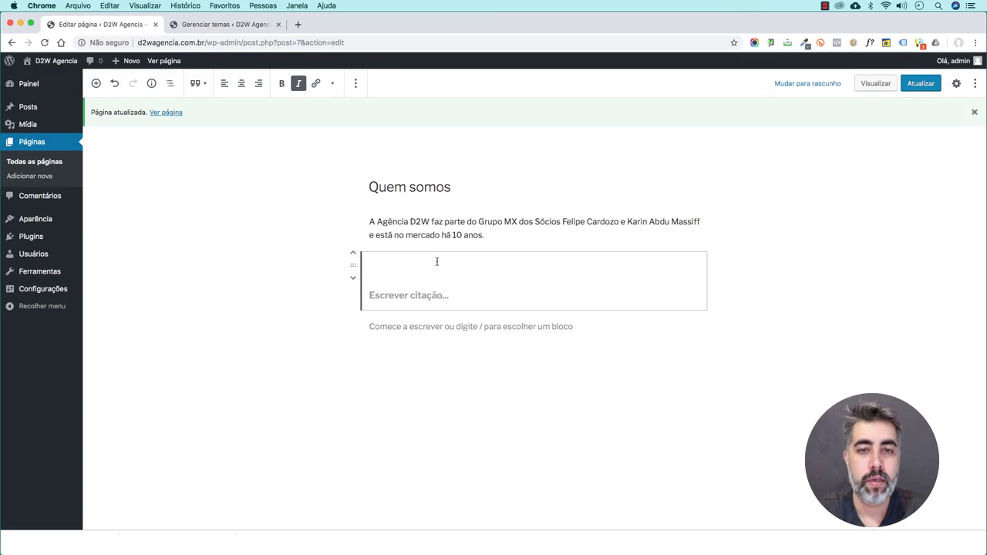
# - Write "Ele disse que de acordo com as pesquisas, tudo deveria ser mensurado desde o início" in the quote block and update the page
pyautogui.write('"Ele disse que de acordo com as pesquisas, tudo deveria ser mensurado desde o início"')
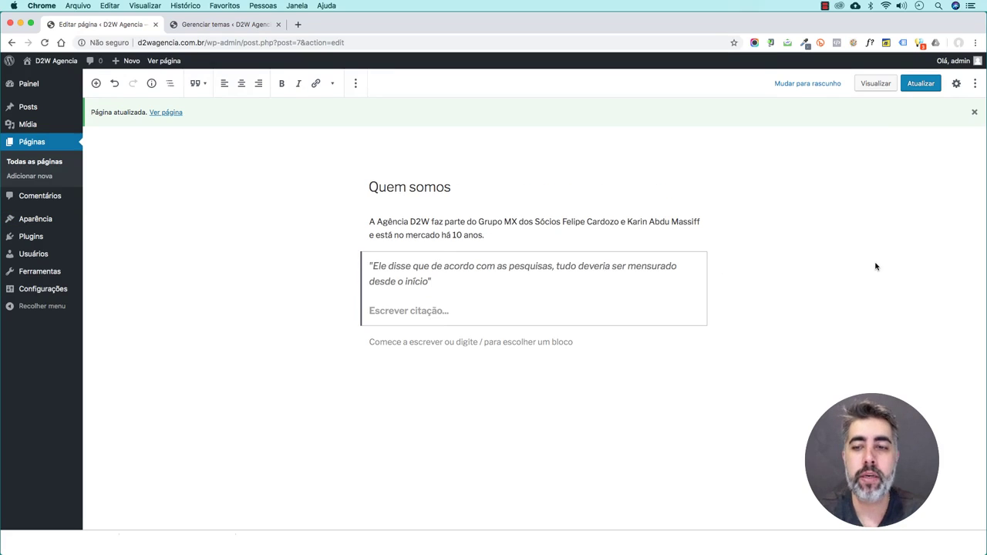
pyautogui.click(875, 267)
pyautogui.click(920, 90)
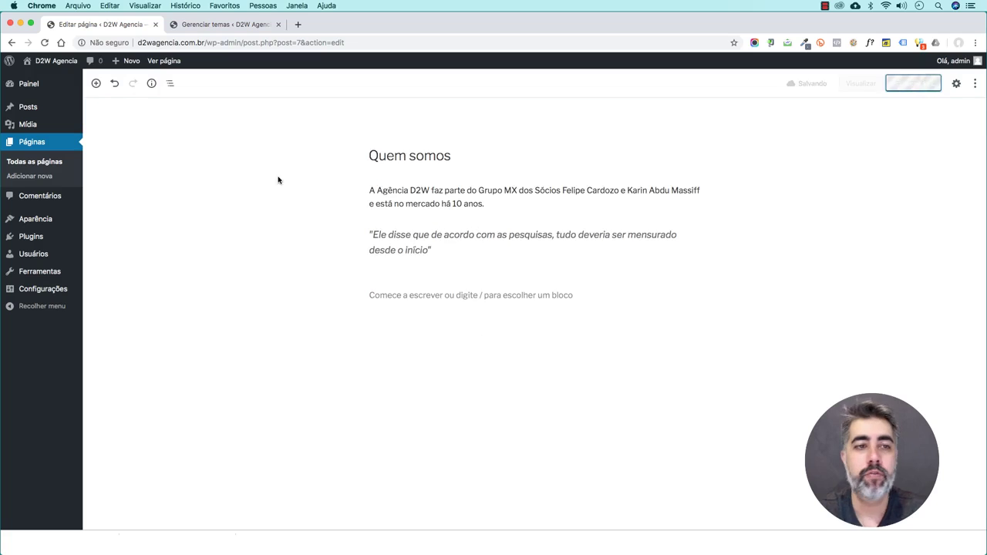
# - View the published Quem somos page in a new tab and examine how the quote is displayed
pyautogui.rightClick(168, 113)
pyautogui.click(224, 116)
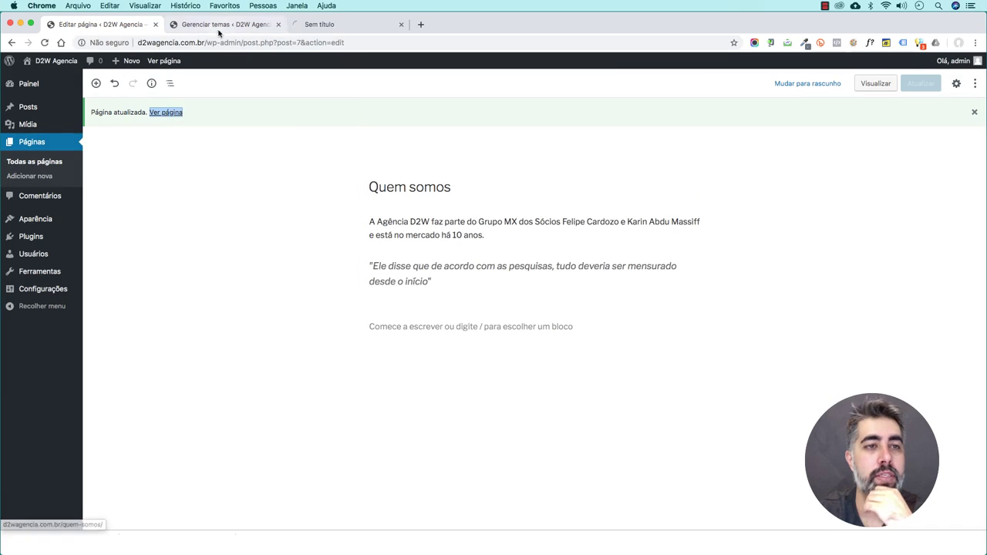
pyautogui.click(326, 26)
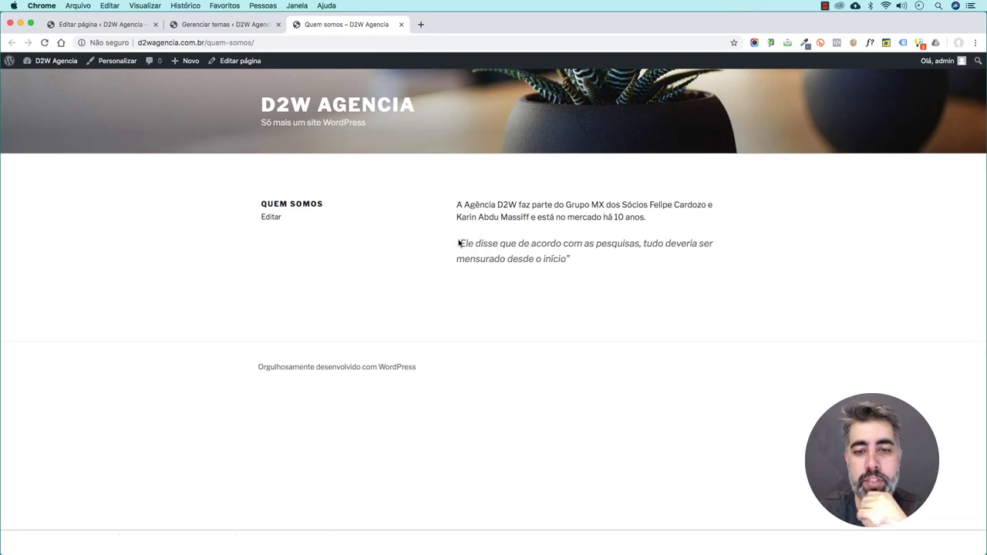
pyautogui.moveTo(460, 245); pyautogui.dragTo(573, 261)
pyautogui.click(570, 268)
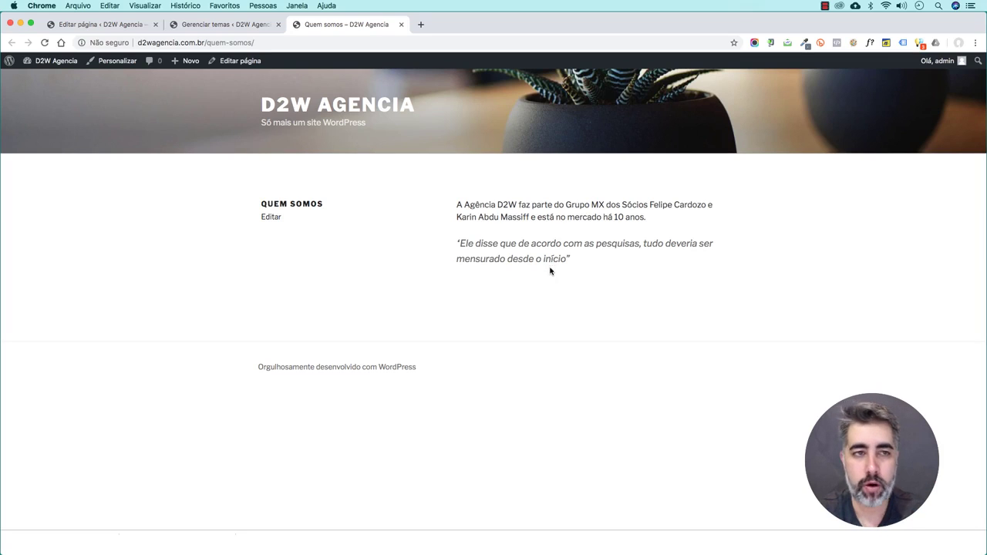
# - In the page editor, set the quote block's style to Grande and update the page
pyautogui.click(104, 25)
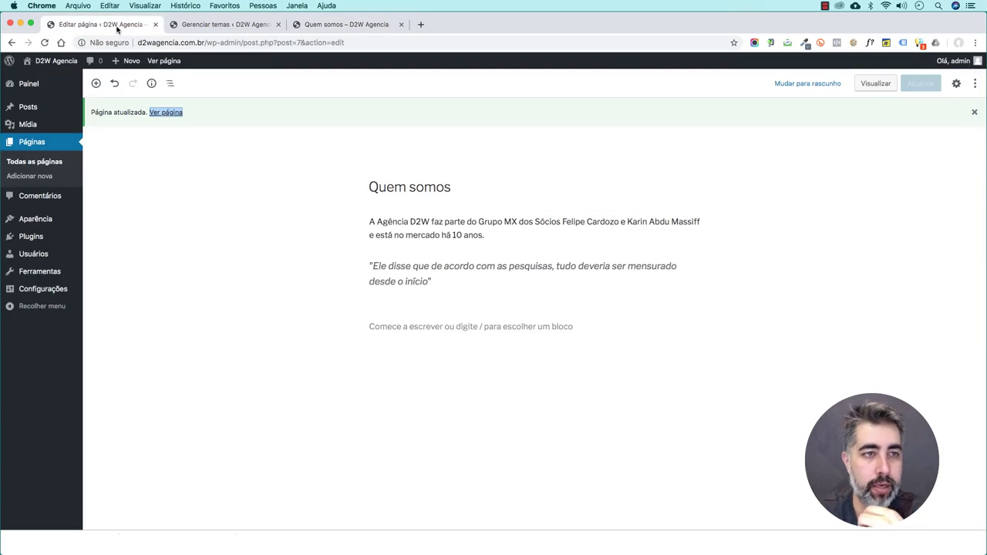
pyautogui.tripleClick(418, 271)
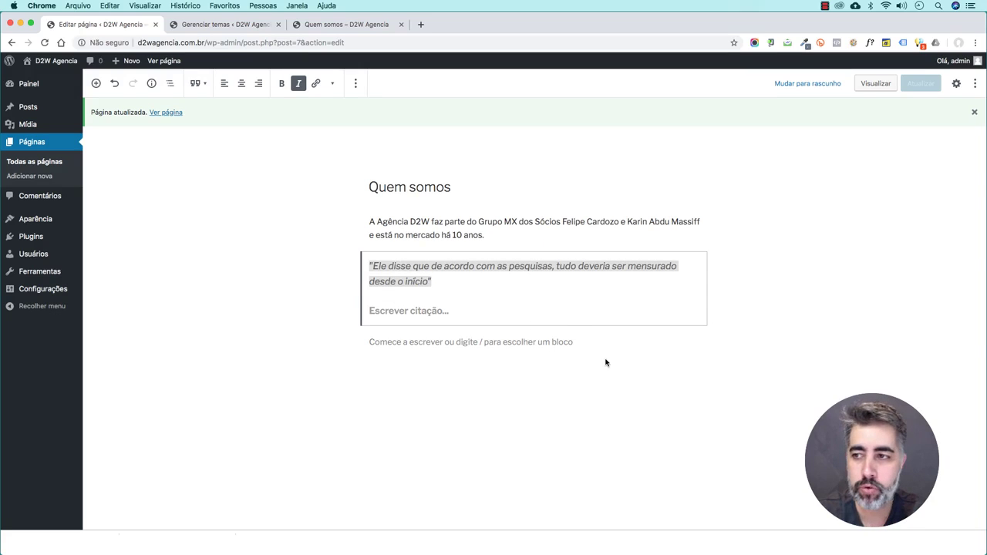
pyautogui.click(958, 85)
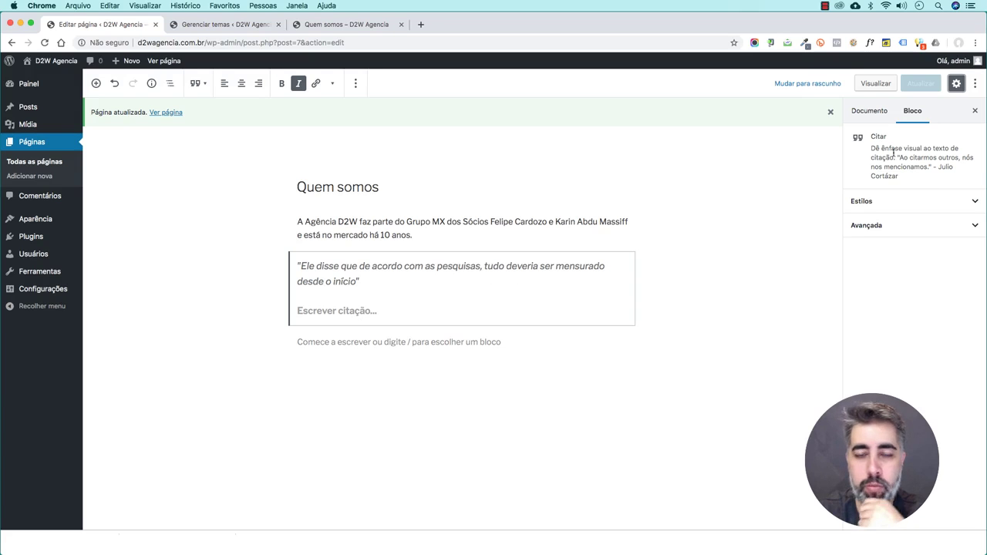
pyautogui.click(873, 202)
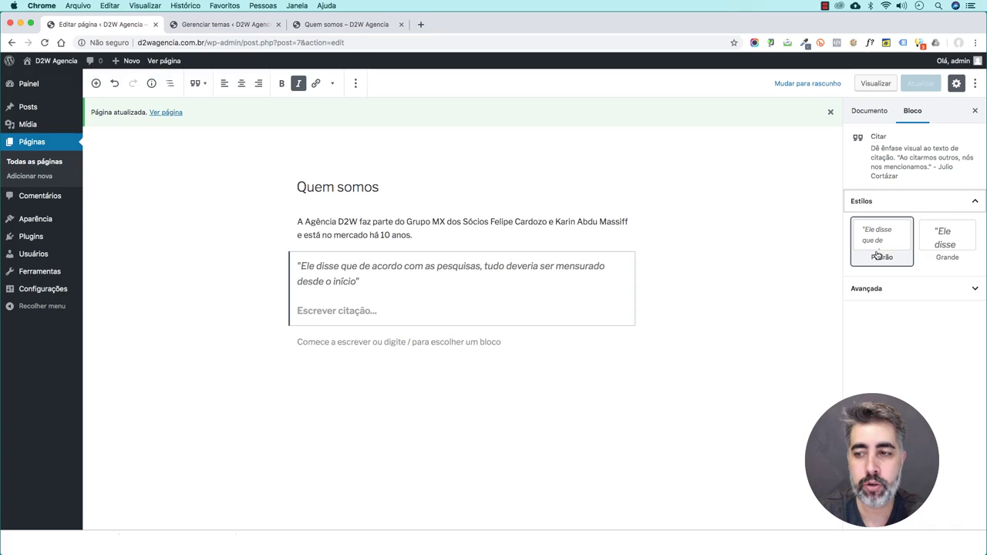
pyautogui.click(951, 250)
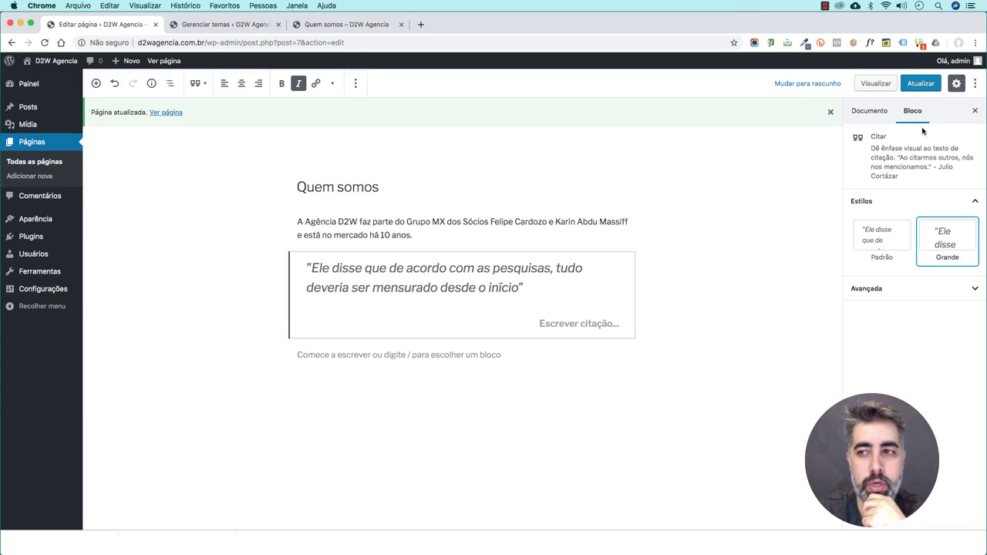
pyautogui.click(924, 84)
# - Close the themes tab and reload the published Quem somos page to check the quote's style
pyautogui.click(224, 24)
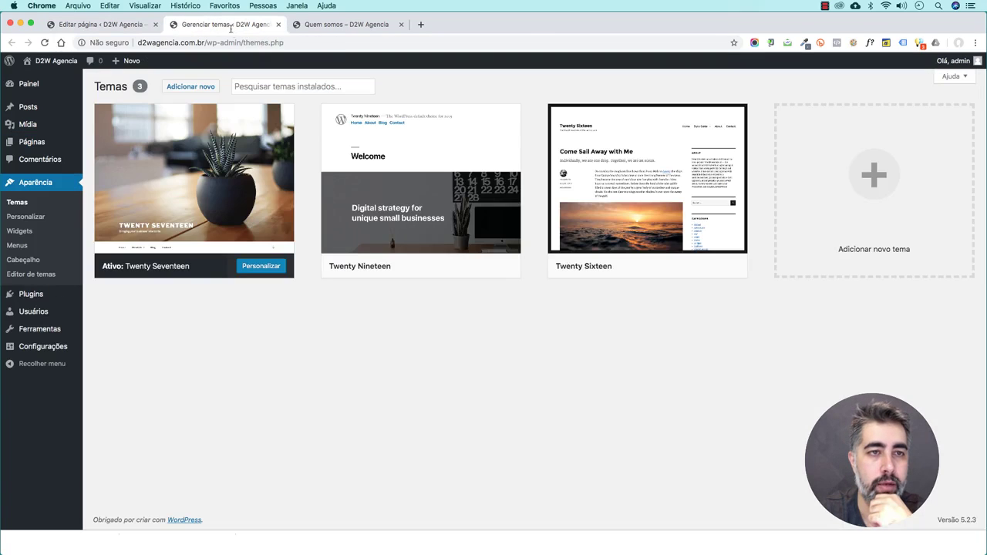
pyautogui.click(278, 24)
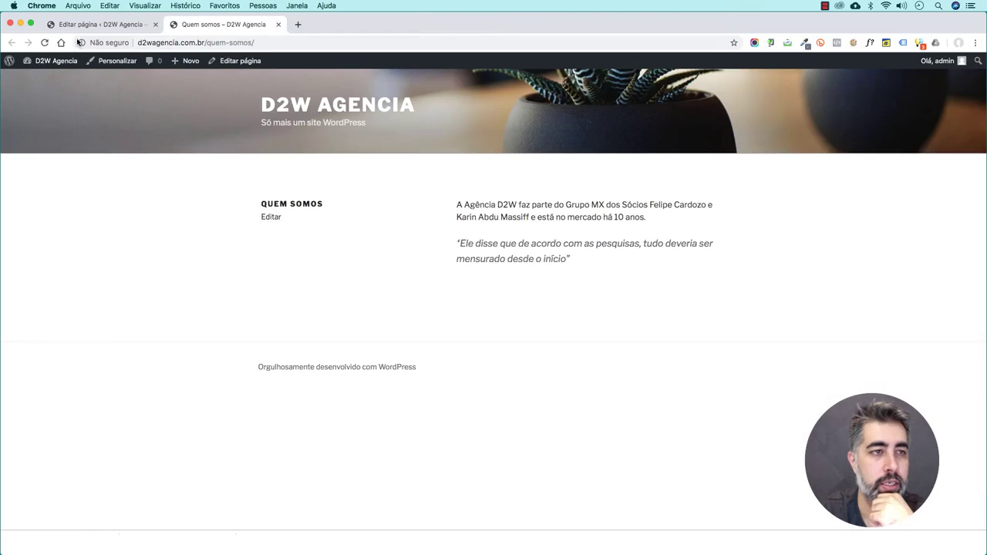
pyautogui.click(45, 42)
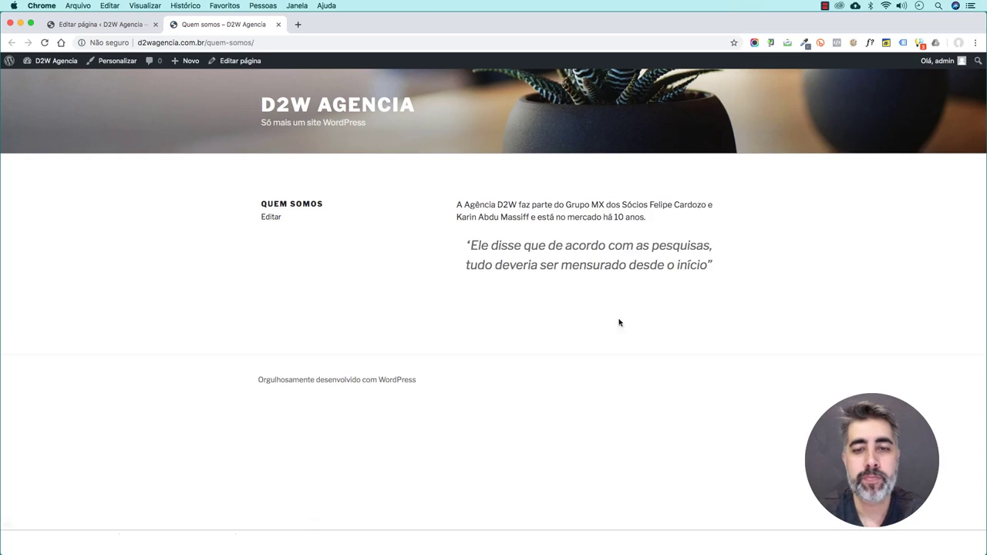
# - Back in the page editor, remove the quote block and the empty block below the Quem somos paragraph
pyautogui.click(86, 31)
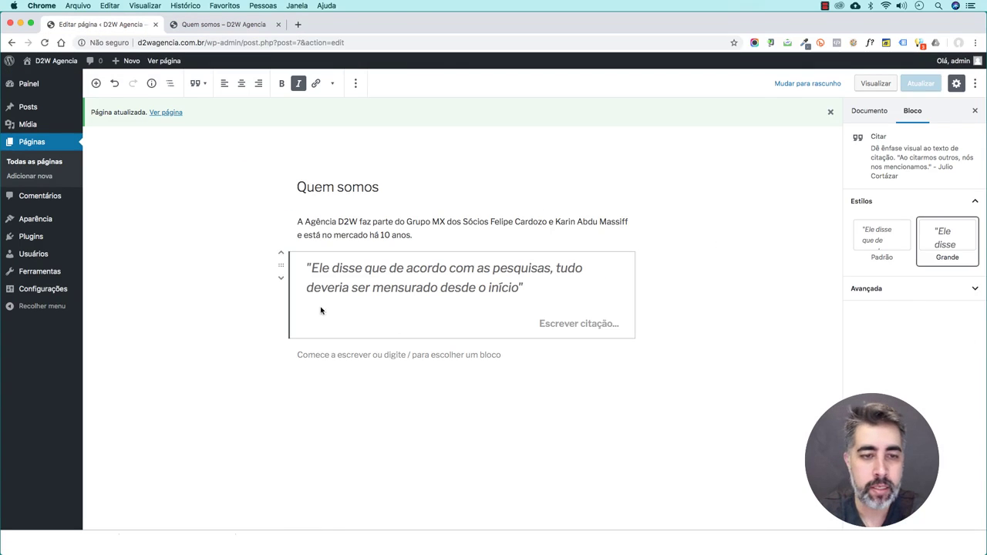
pyautogui.click(355, 83)
pyautogui.click(369, 241)
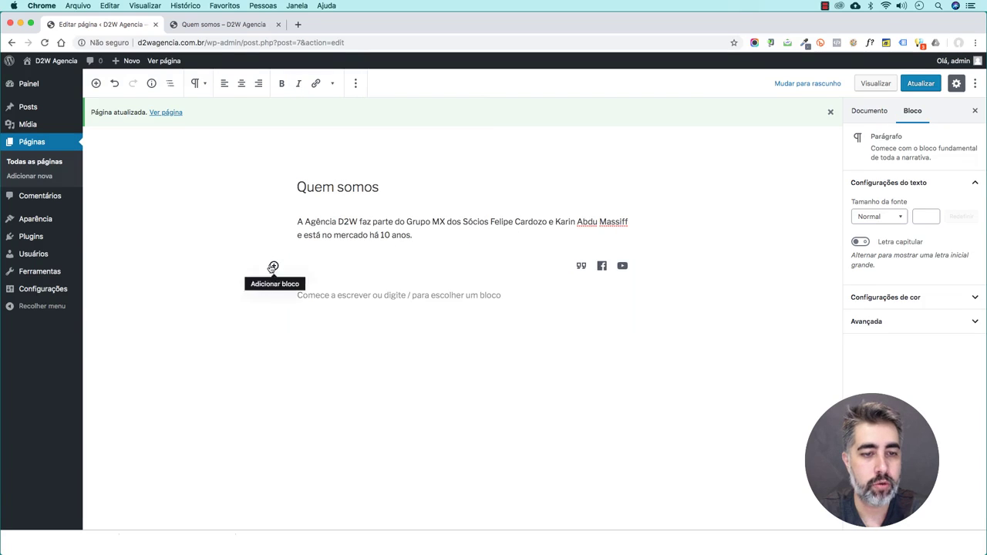
pyautogui.click(274, 265)
pyautogui.click(274, 265)
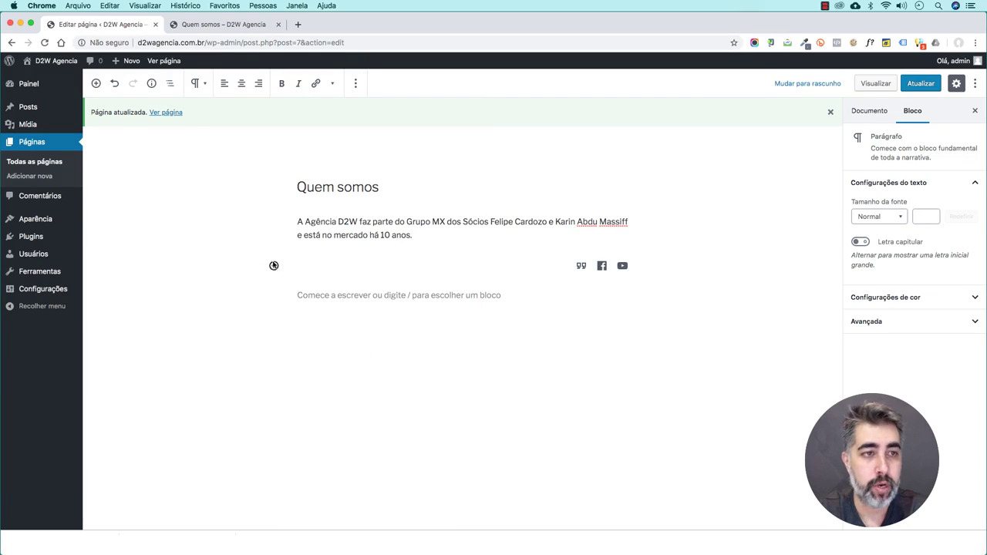
pyautogui.press('BackSpace')
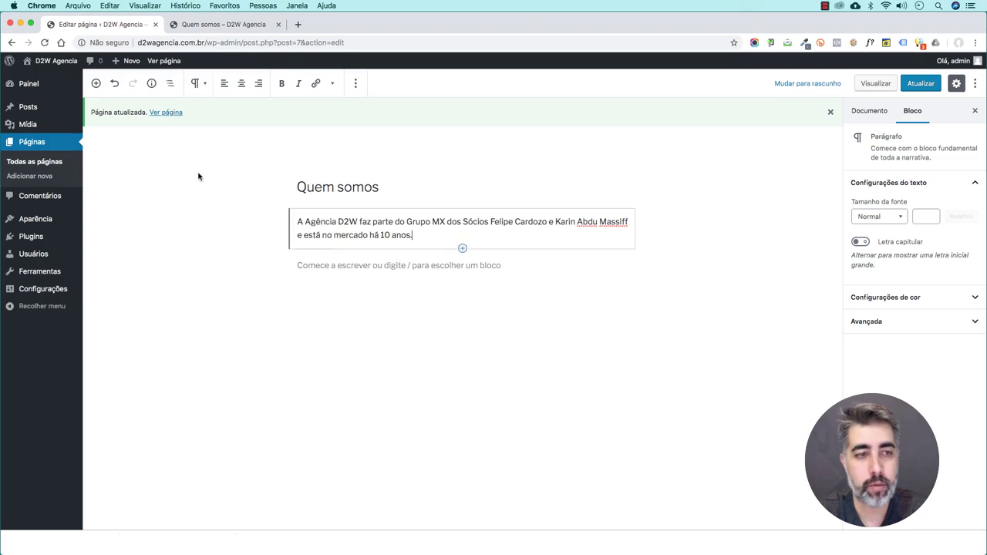
# - Insert a Título (heading) block below the paragraph with the text "Sobre Marketing Digital"
pyautogui.click(97, 84)
pyautogui.click(115, 150)
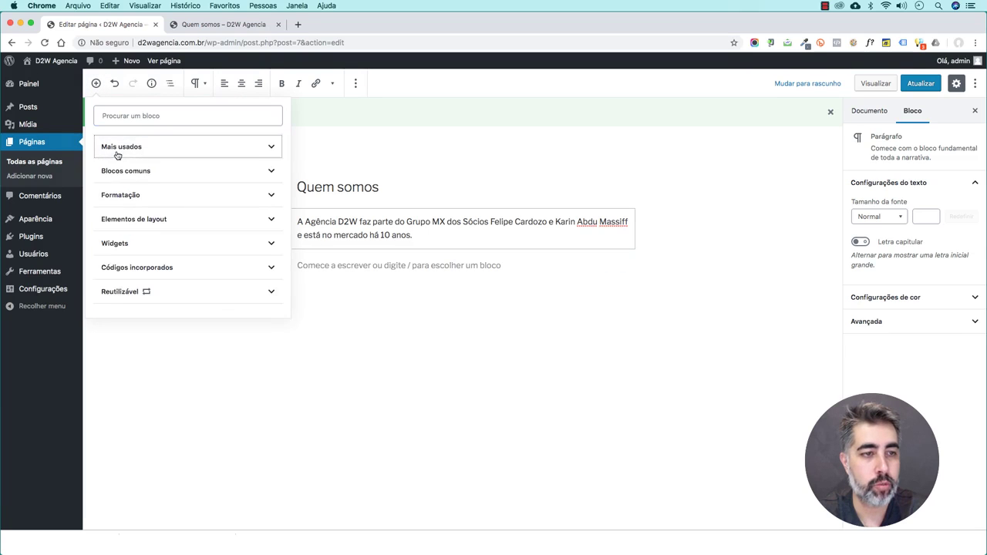
pyautogui.click(121, 170)
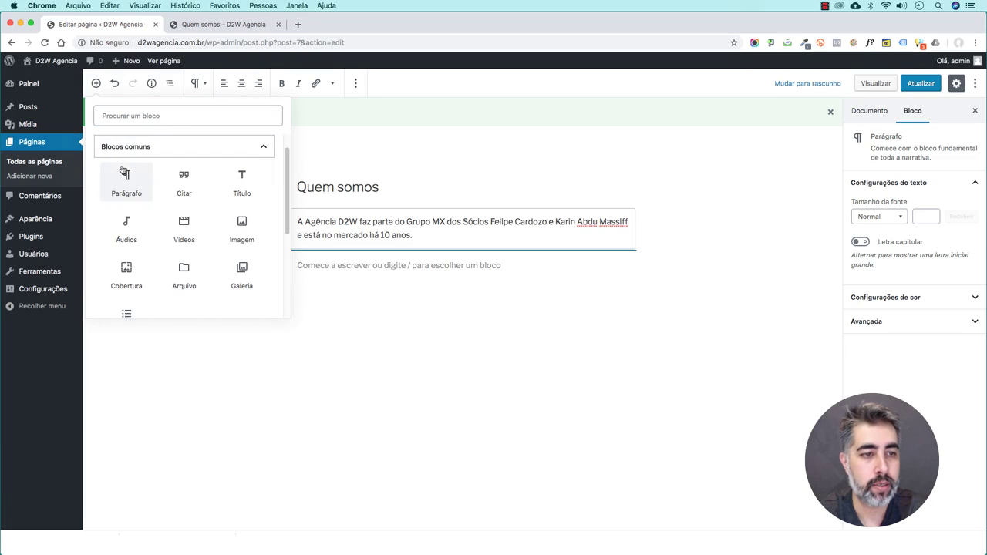
pyautogui.click(242, 185)
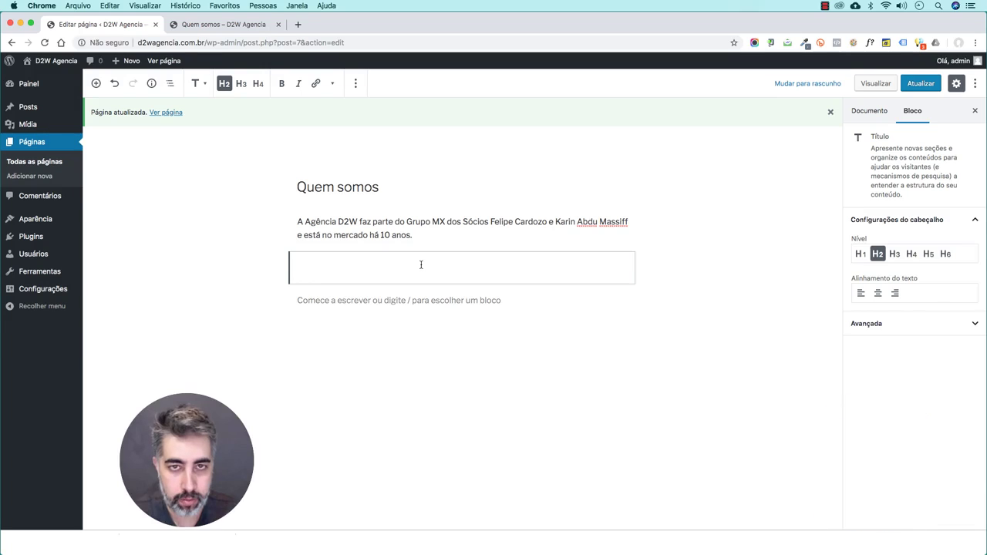
pyautogui.write('Sobre')
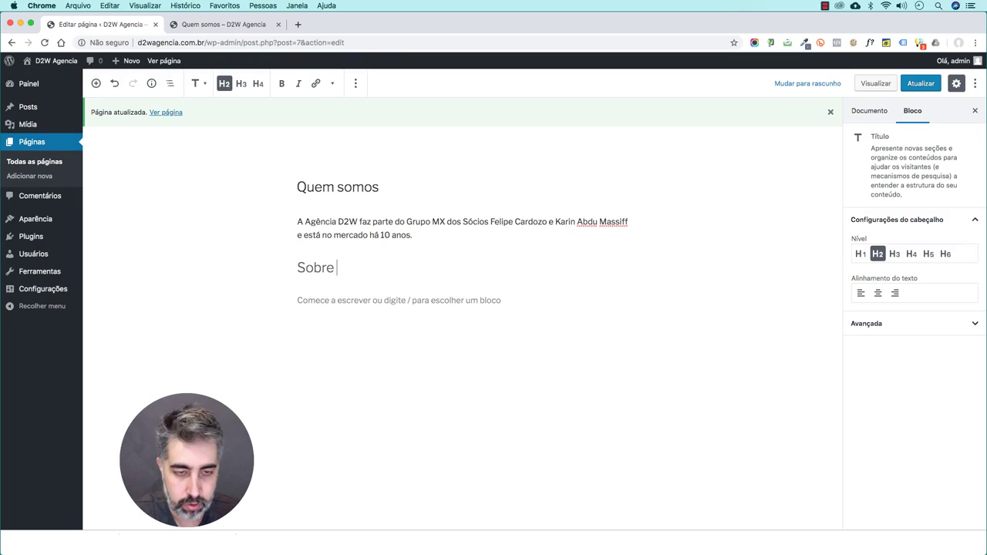
pyautogui.write(' Marketin')
pyautogui.write('g Digital')
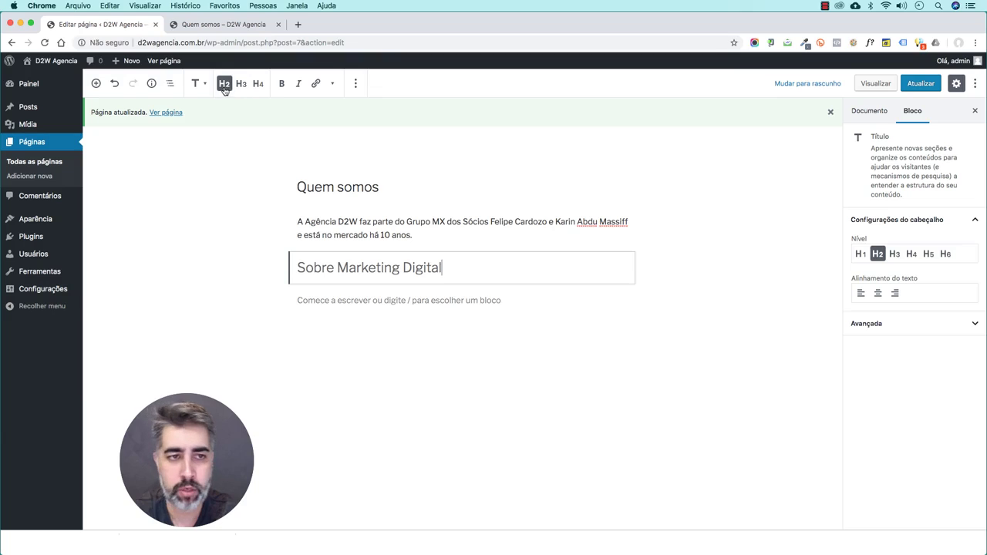
# - Try centre and right alignment on the "Sobre Marketing Digital" heading, finishing with left alignment
pyautogui.click(877, 292)
pyautogui.click(895, 292)
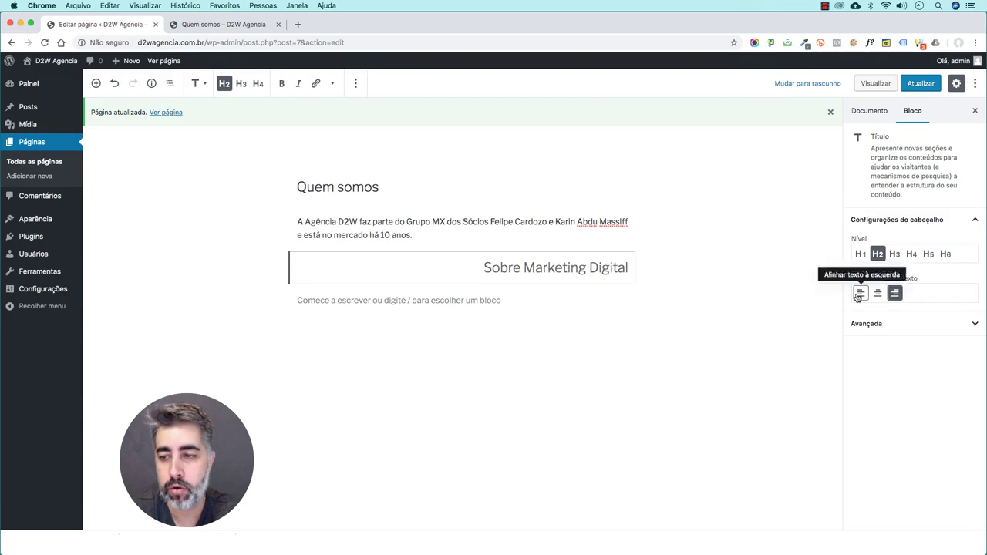
pyautogui.click(860, 293)
# - Try heading levels H1 through H6 on the "Sobre Marketing Digital" heading, finishing with H2
pyautogui.click(886, 327)
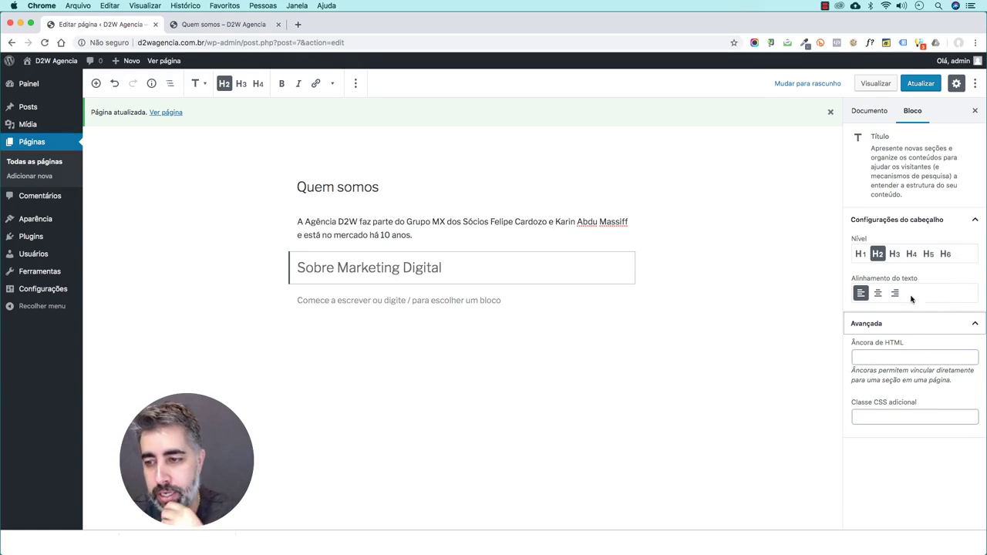
pyautogui.click(861, 255)
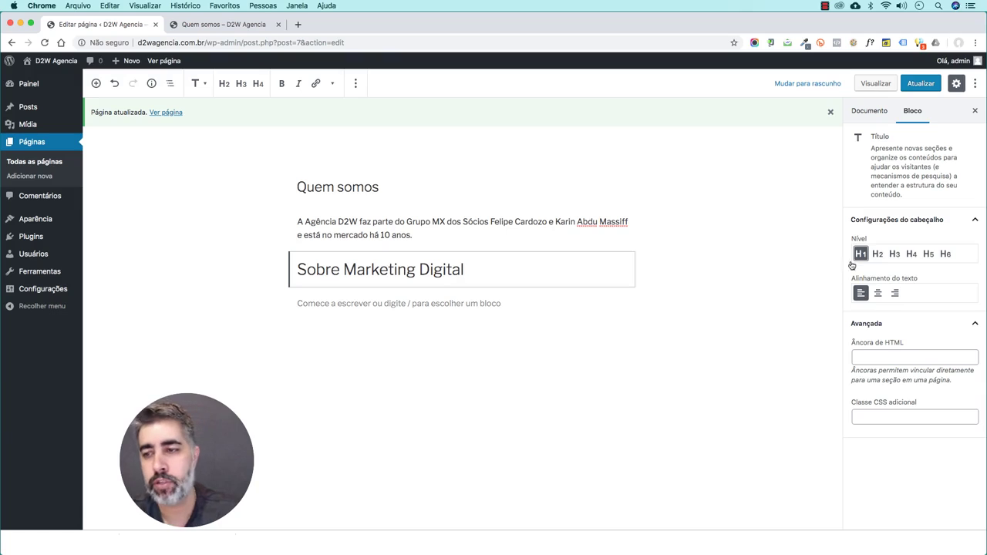
pyautogui.click(878, 254)
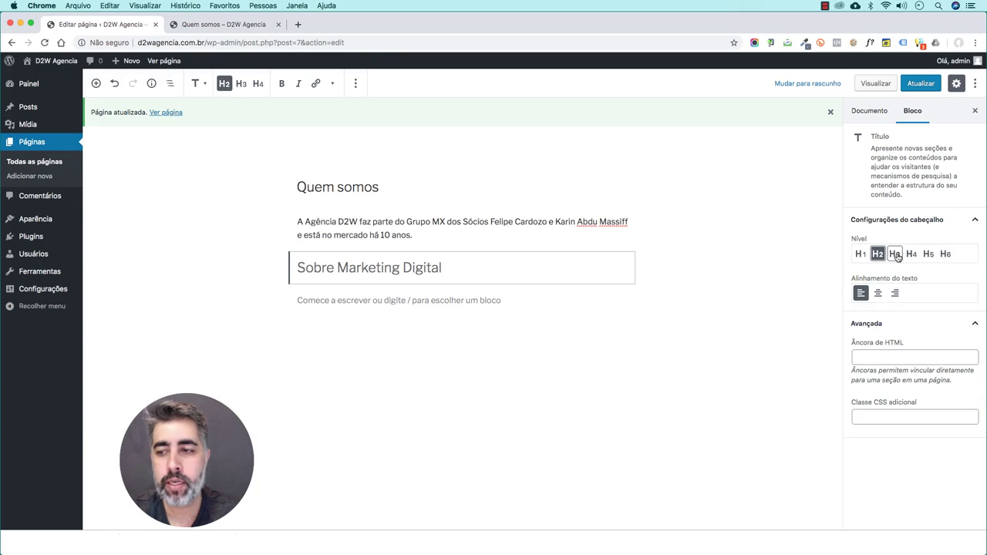
pyautogui.click(894, 254)
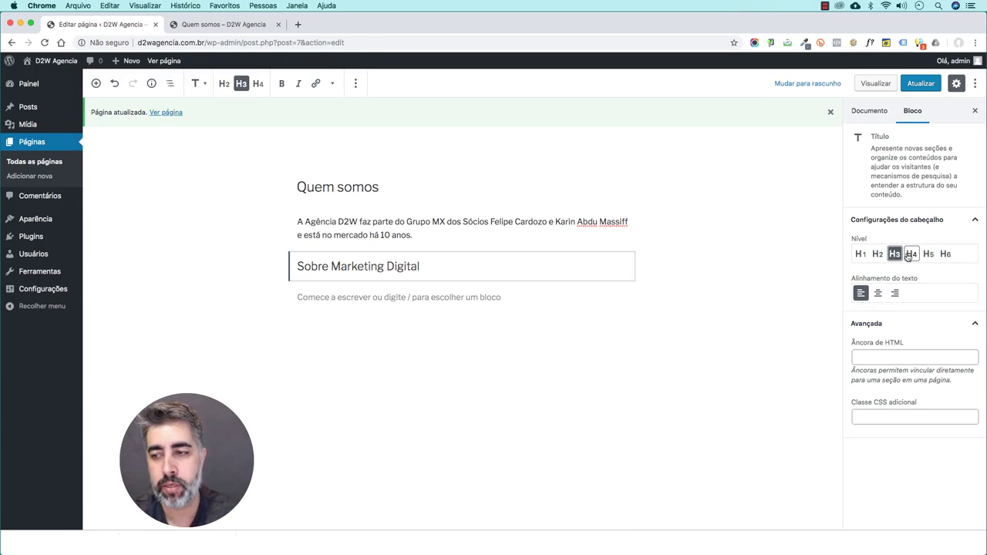
pyautogui.click(912, 255)
pyautogui.click(929, 255)
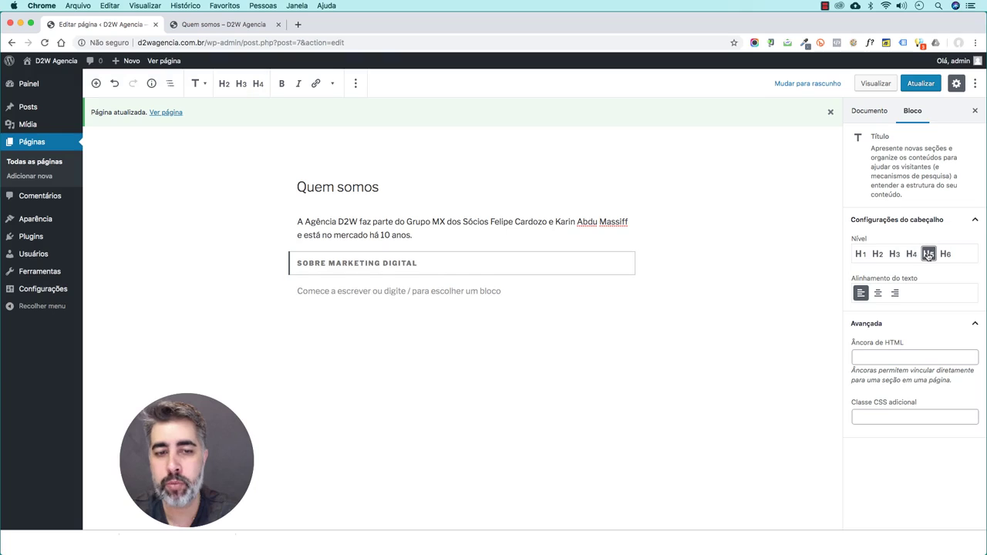
pyautogui.click(946, 254)
pyautogui.click(929, 255)
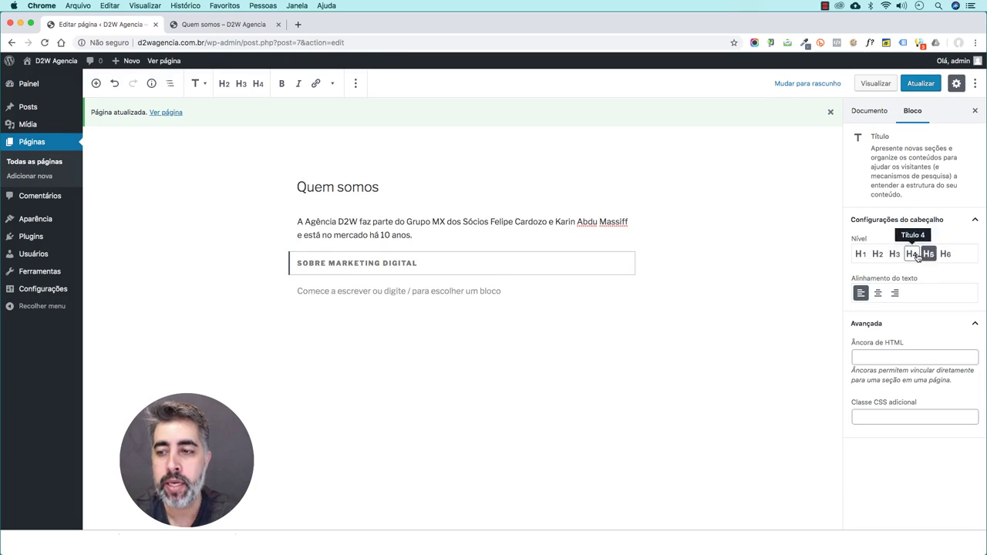
pyautogui.click(912, 255)
pyautogui.click(861, 255)
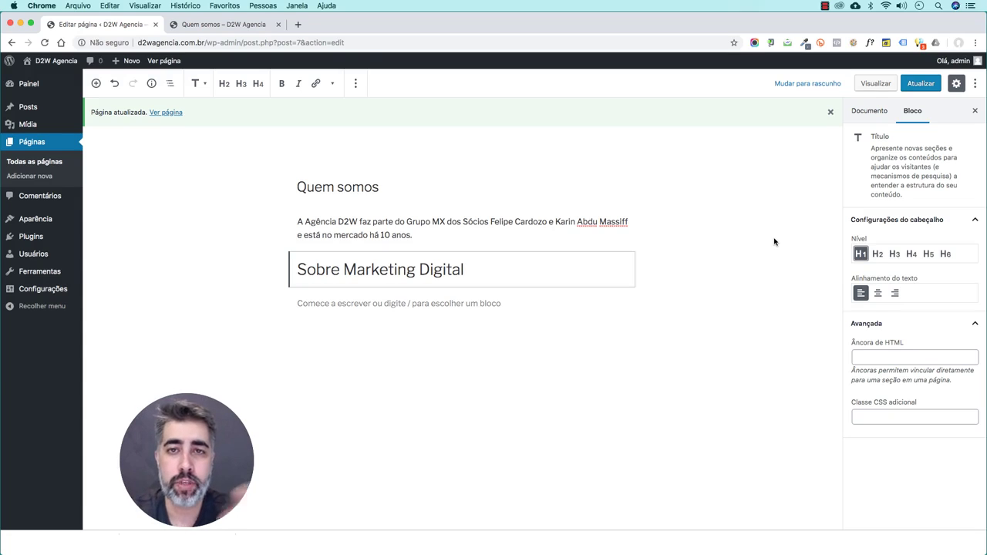
pyautogui.click(489, 268)
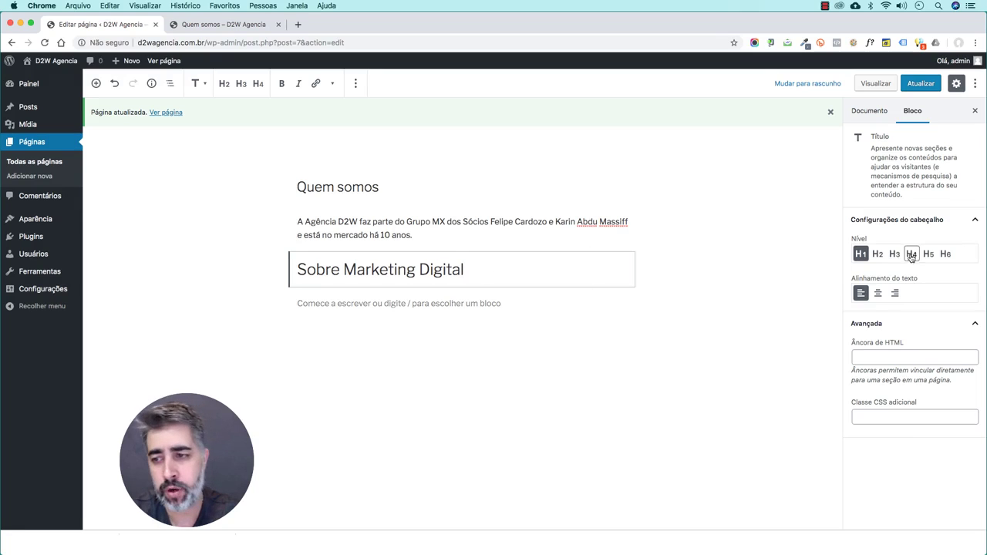
pyautogui.click(878, 253)
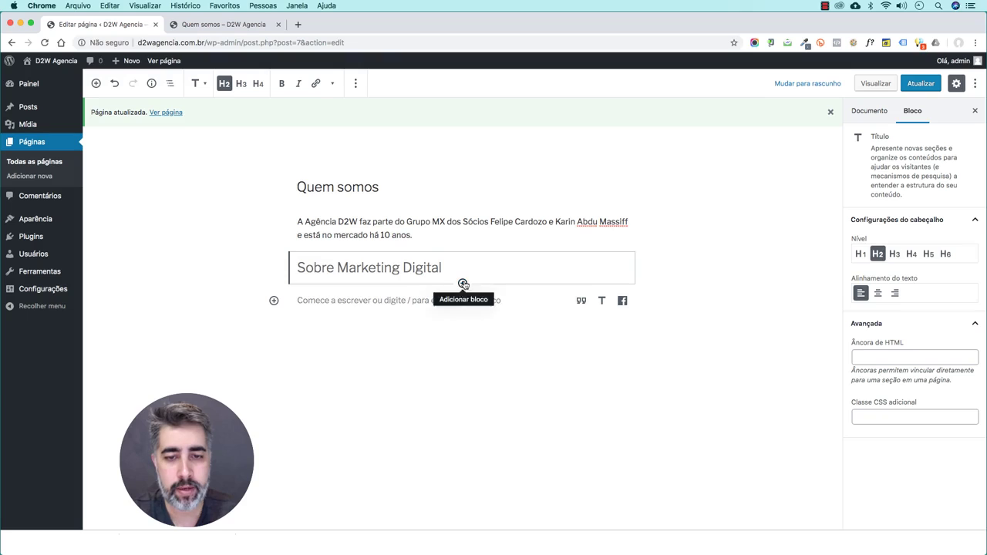
# - Insert a paragraph block below the "Sobre Marketing Digital" heading with the filler text "dedededededededfrfrfrfrv"
pyautogui.click(463, 283)
pyautogui.click(407, 376)
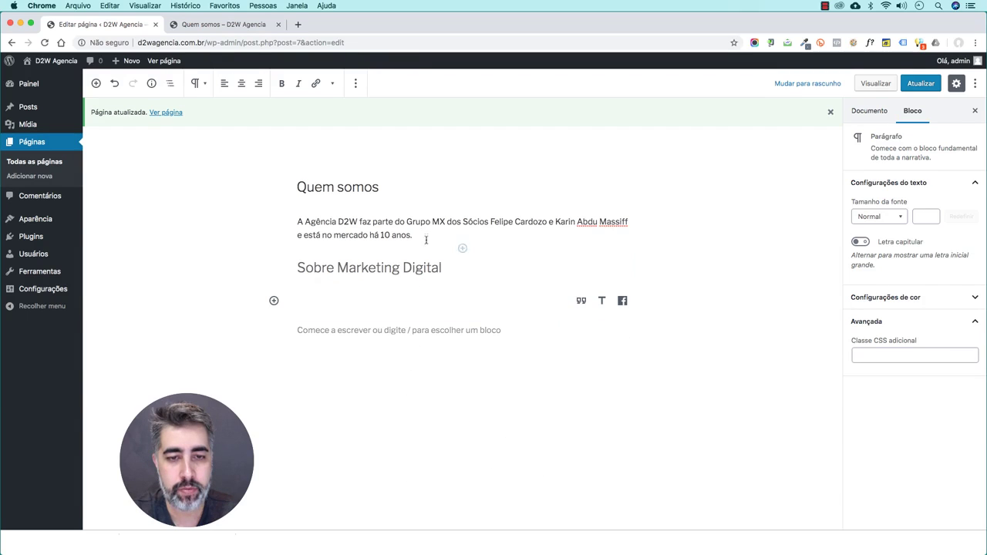
pyautogui.write('deded')
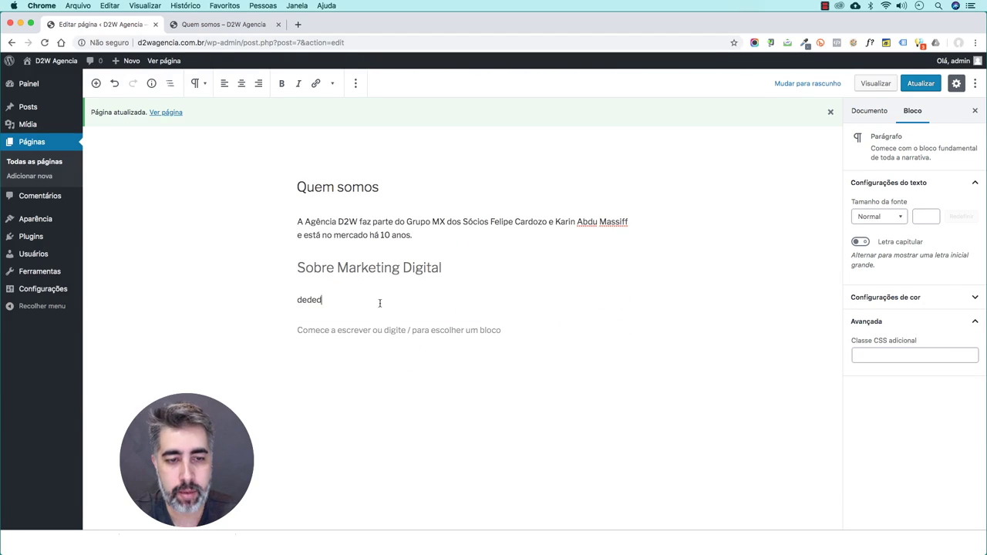
pyautogui.write('ededededfrfrfrfrv')
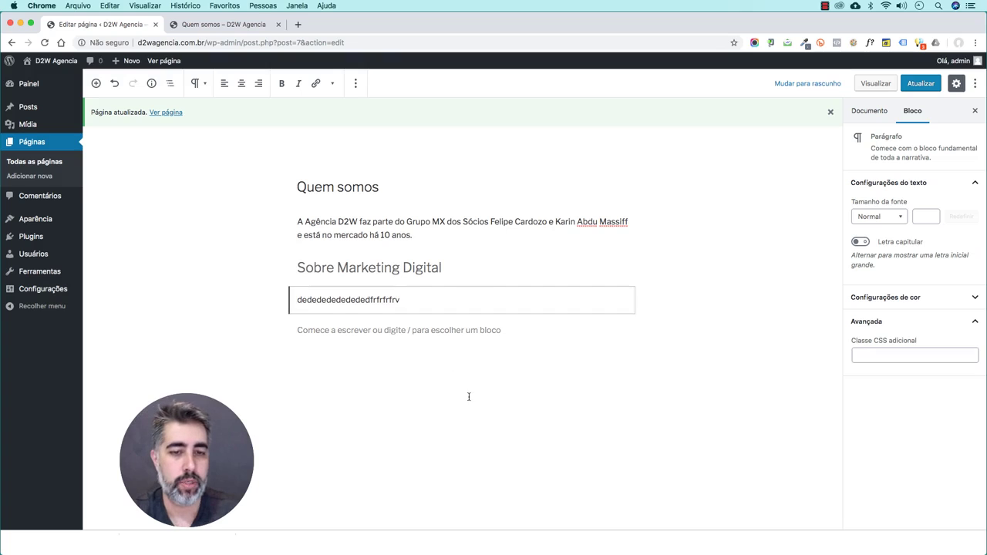
# - Insert a Título block below the filler paragraph, set it to level H3 and enter "Facebook"
pyautogui.press('Return')
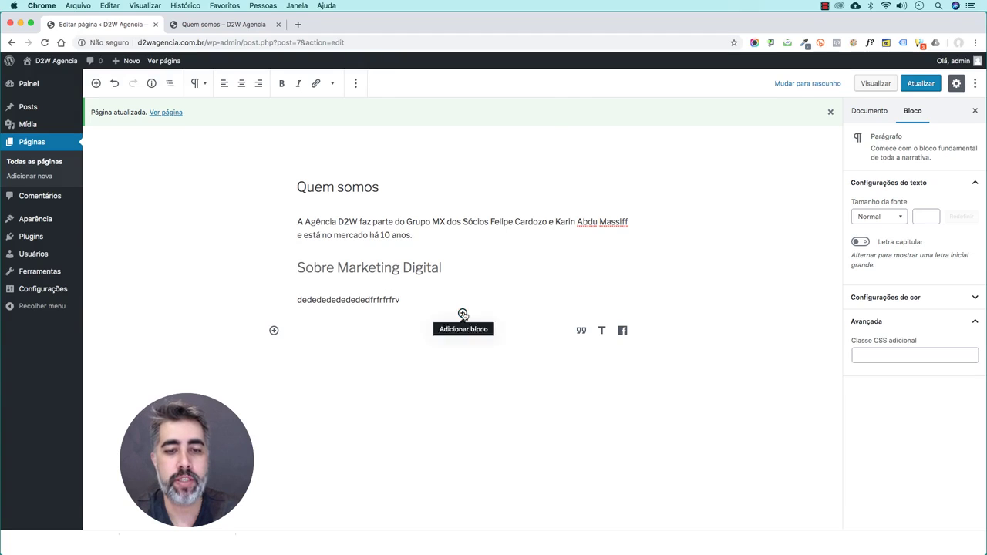
pyautogui.click(463, 312)
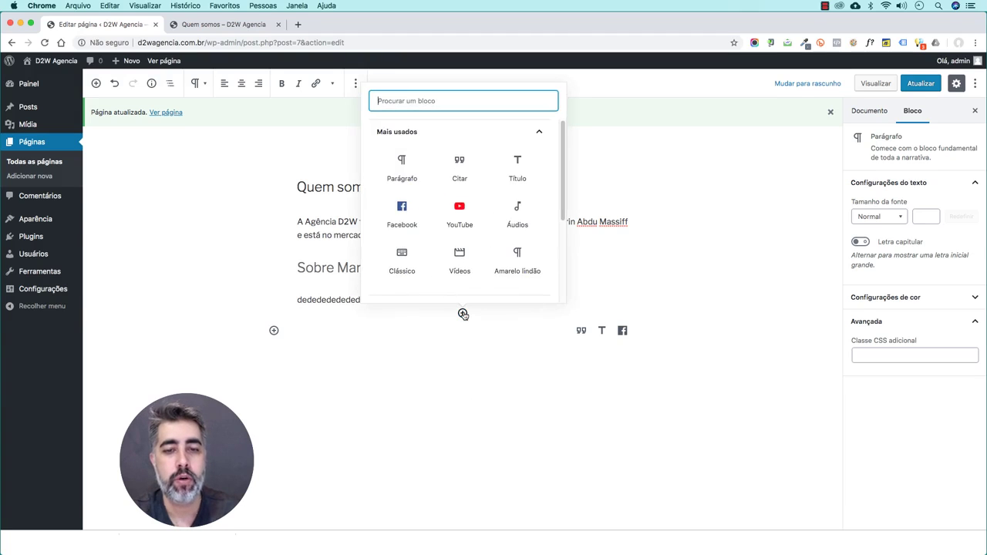
pyautogui.click(516, 163)
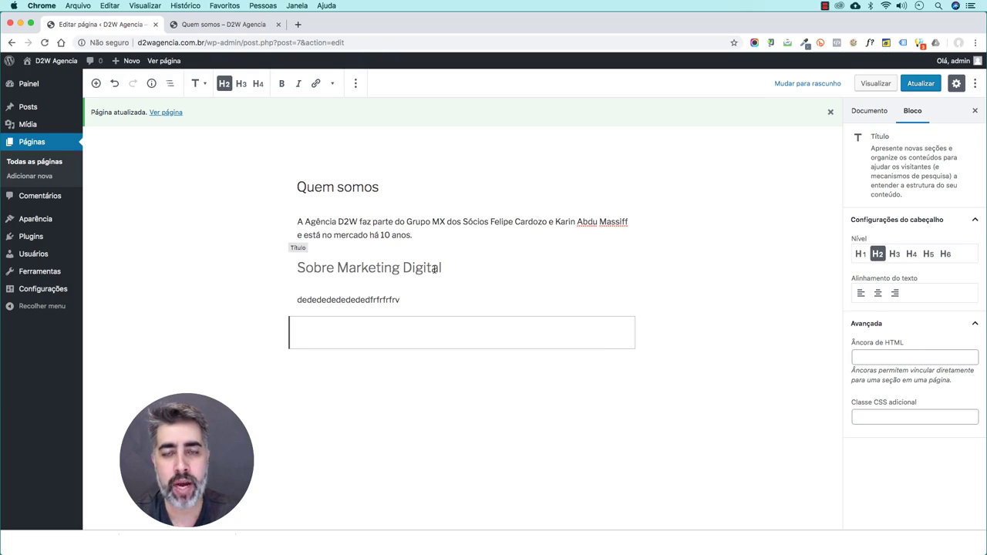
pyautogui.click(894, 254)
pyautogui.write('Facebook')
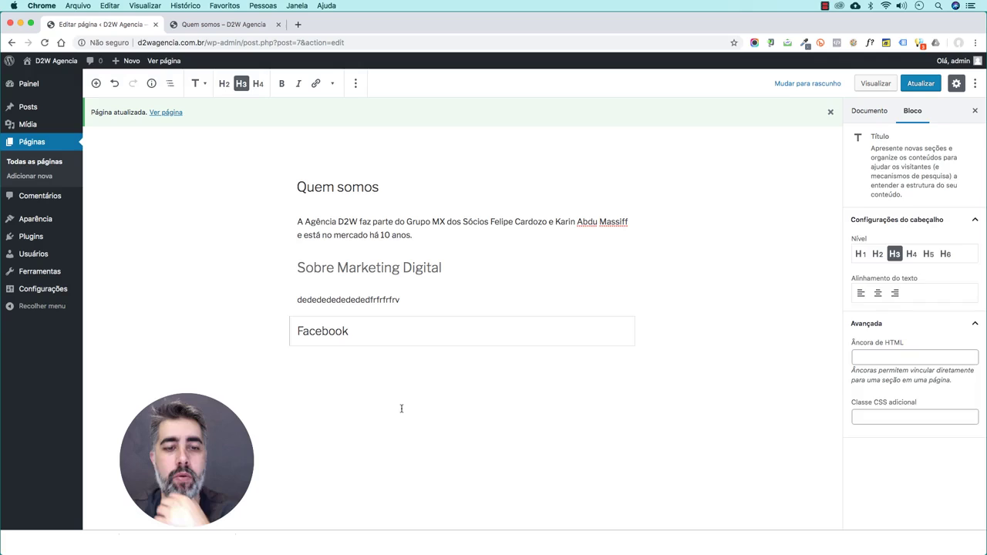
pyautogui.press('Return')
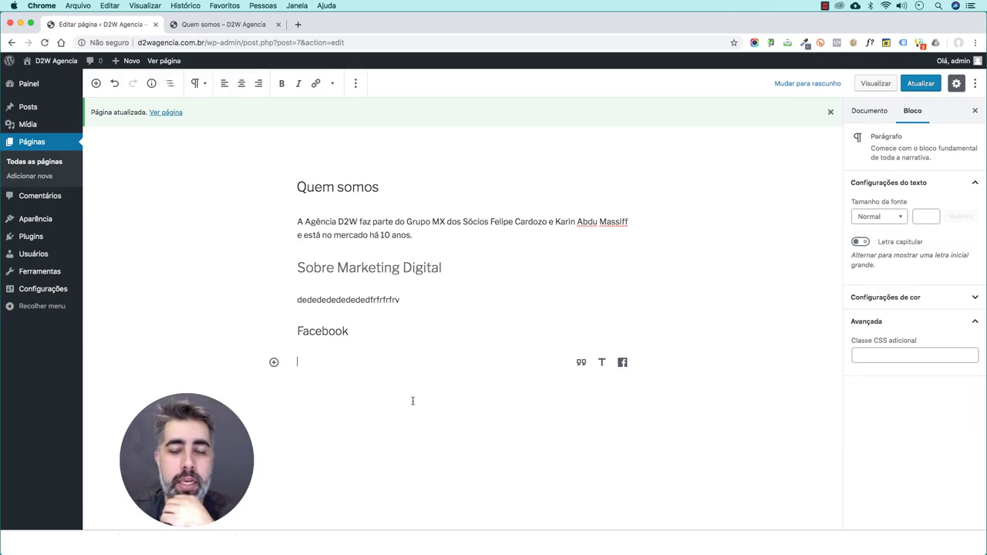
pyautogui.click(335, 331)
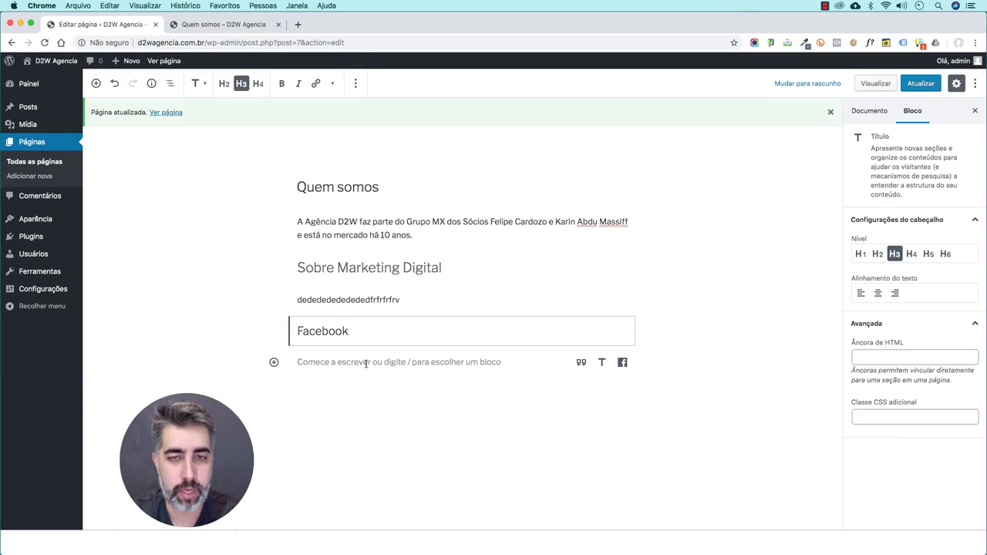
pyautogui.click(366, 363)
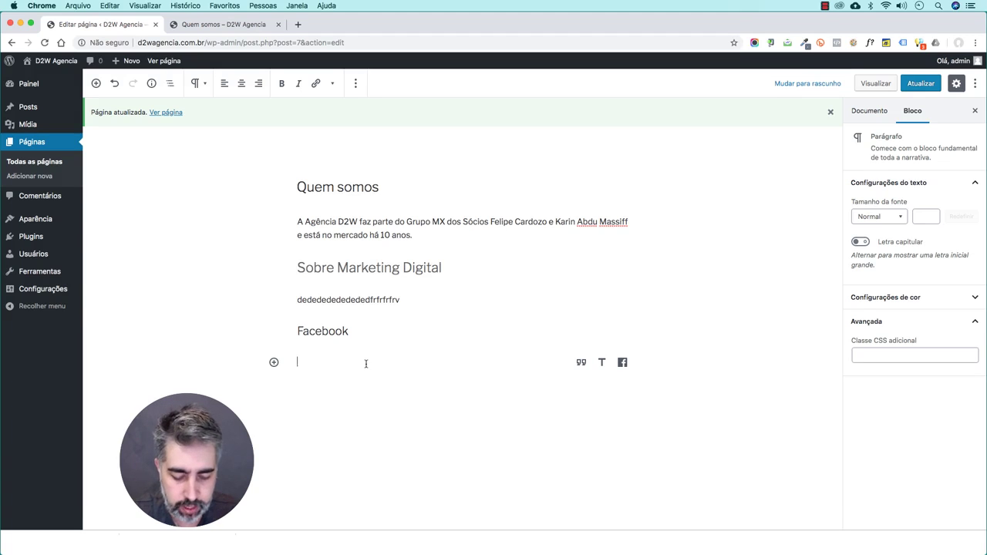
pyautogui.write('Outro assunto')
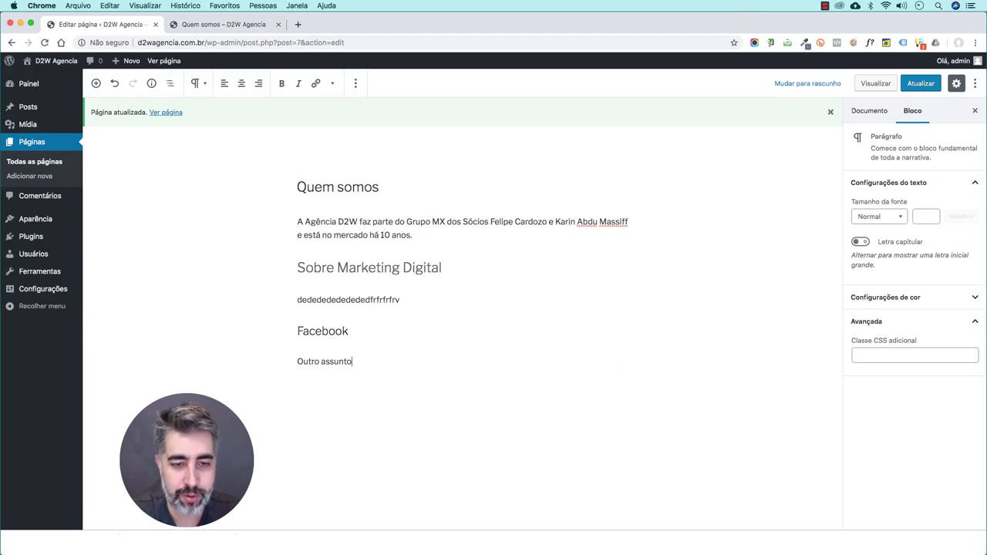
pyautogui.press('super+a')
pyautogui.press('BackSpace')
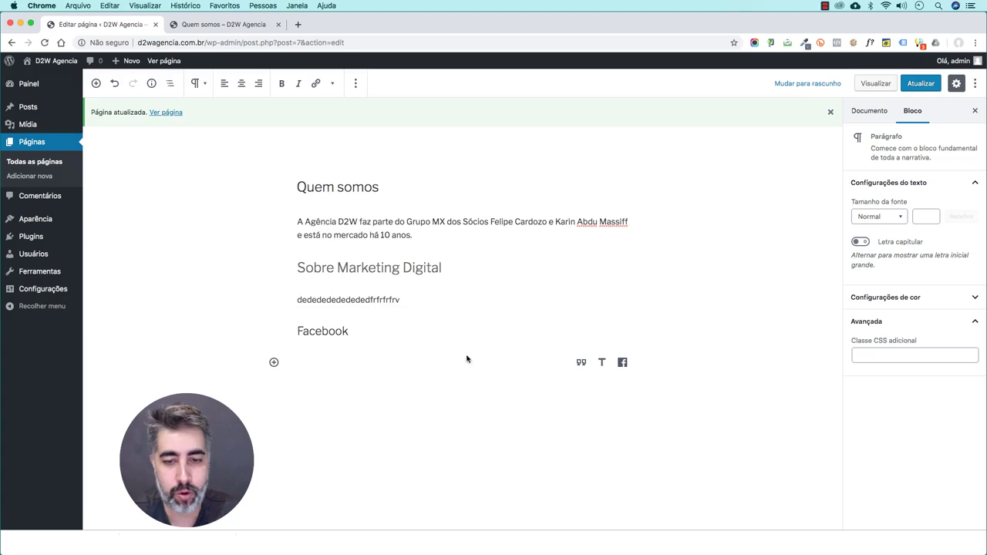
pyautogui.press('BackSpace')
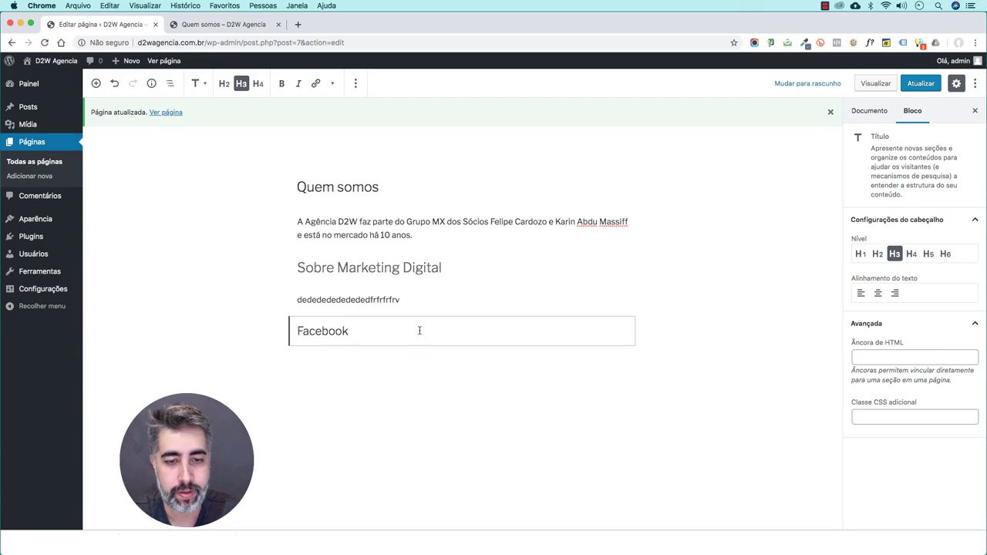
# - Insert a Título block below the "Facebook" heading with the text "Outro assunto" at level H2
pyautogui.press('Return')
pyautogui.click(462, 347)
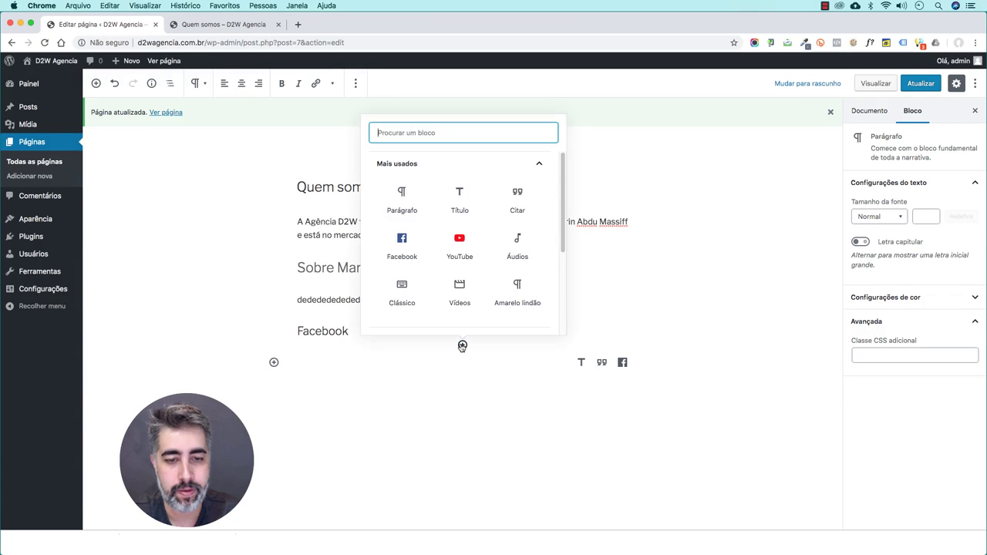
pyautogui.click(460, 199)
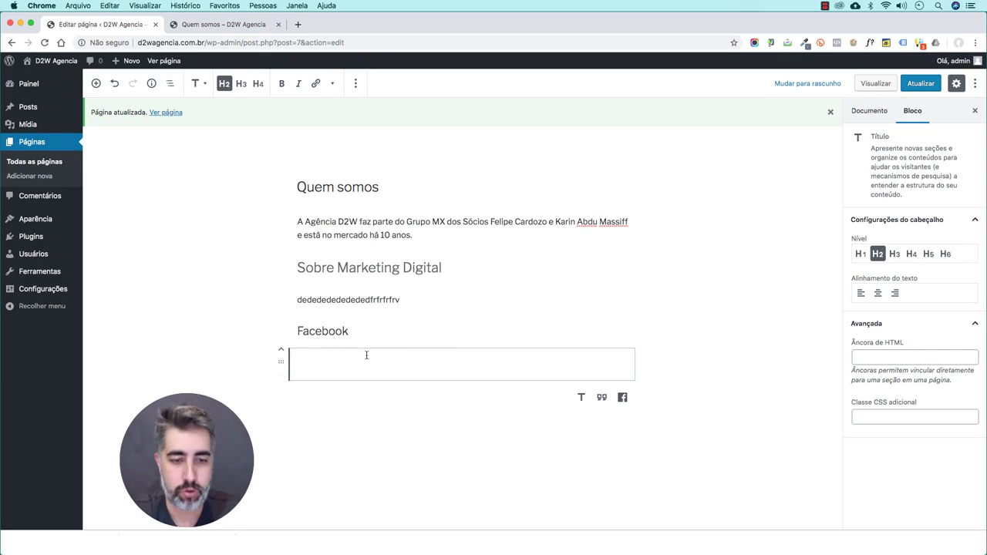
pyautogui.write('Outro assunto')
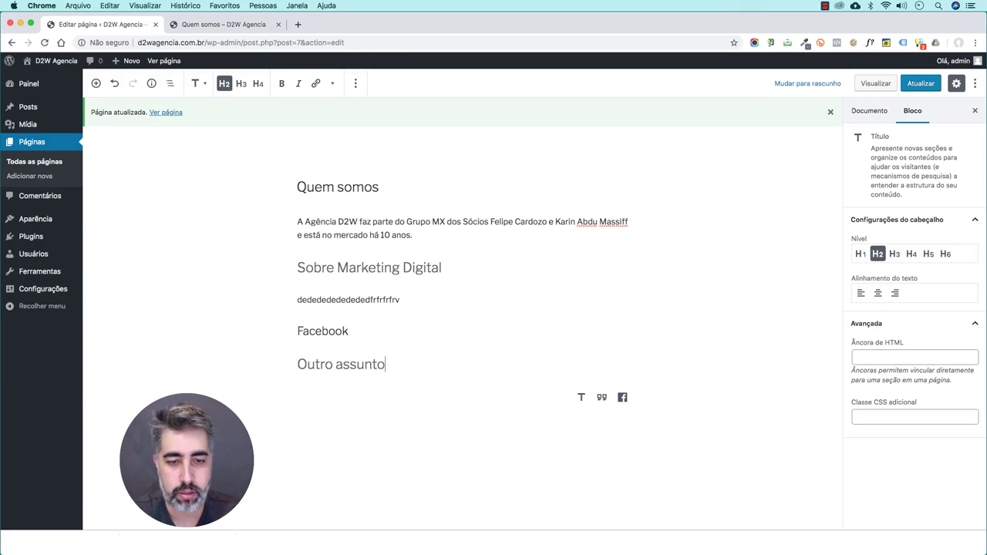
pyautogui.press('super+a')
pyautogui.click(878, 254)
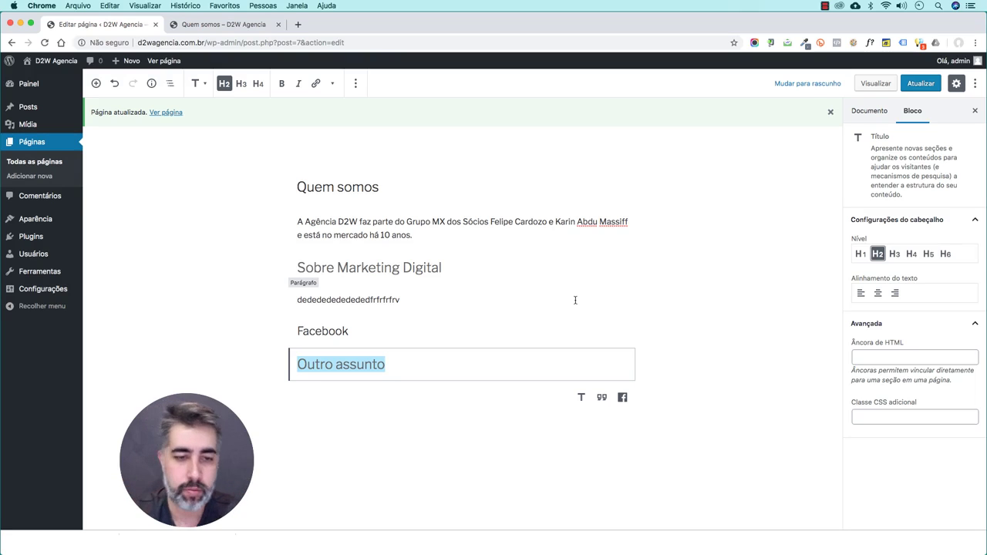
# - Duplicate the filler paragraph under "Sobre Marketing Digital" and move the copy below the "Facebook" heading
pyautogui.click(376, 299)
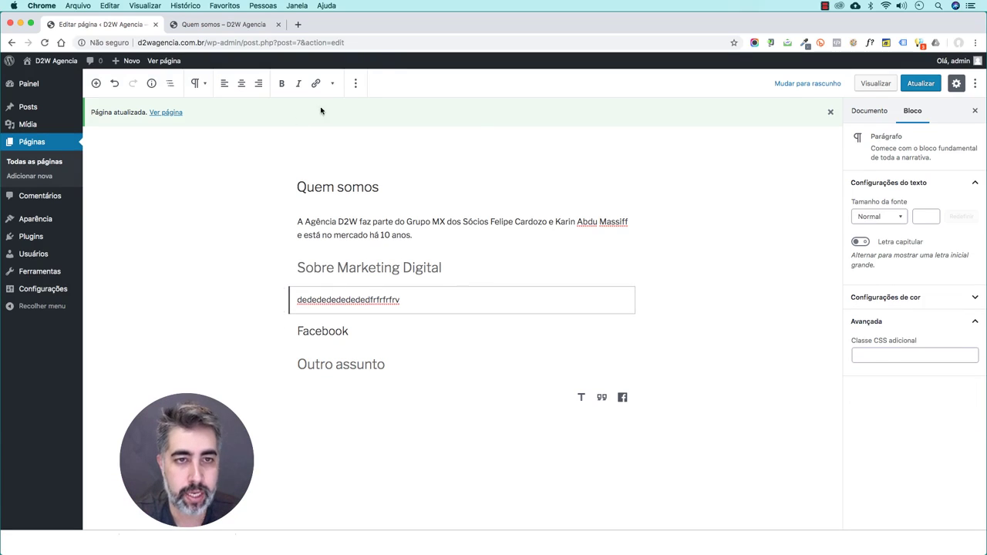
pyautogui.click(355, 83)
pyautogui.click(362, 139)
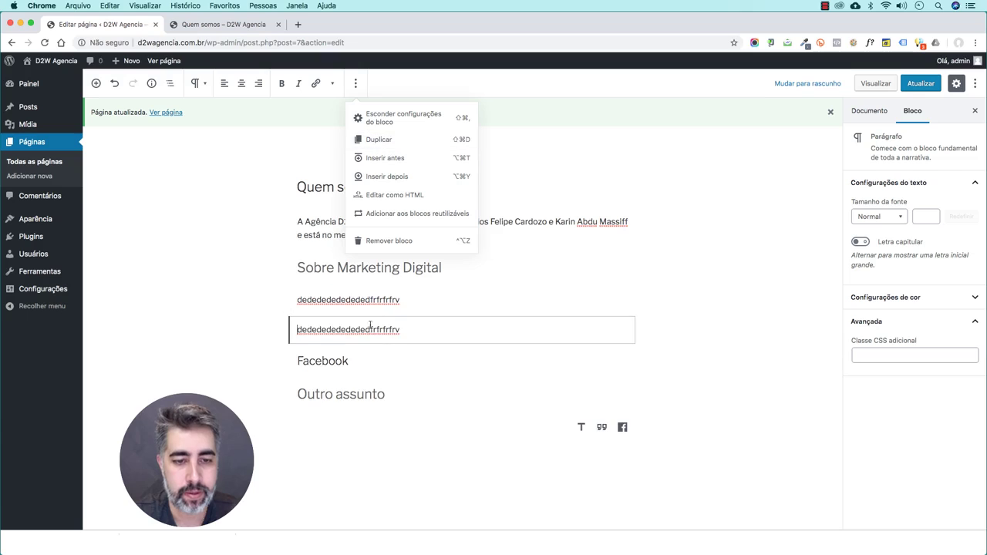
pyautogui.click(281, 341)
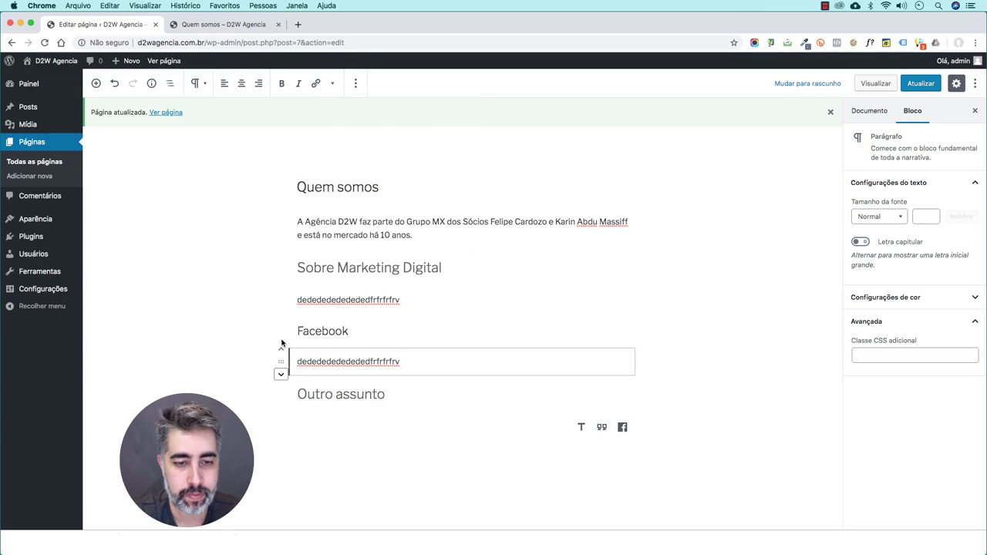
pyautogui.click(448, 463)
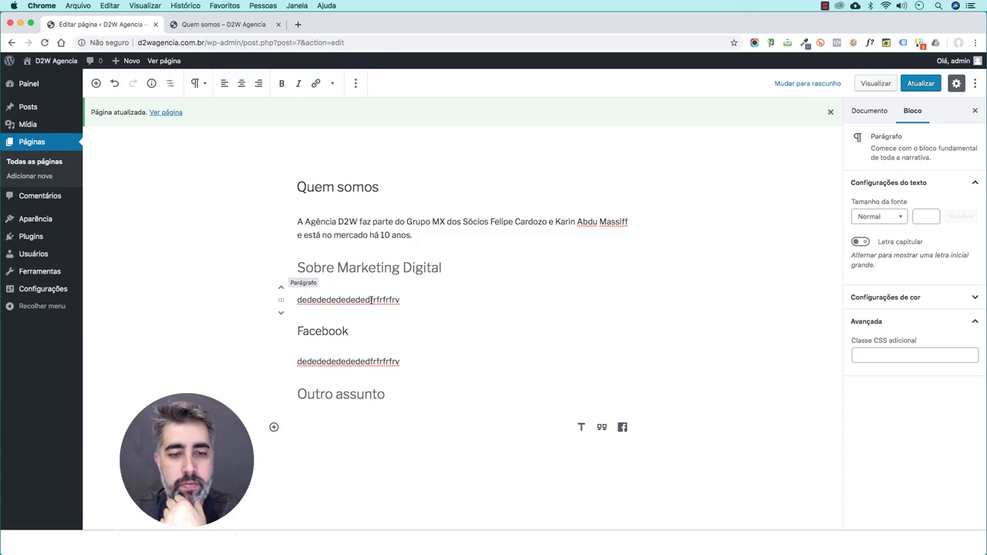
pyautogui.click(324, 331)
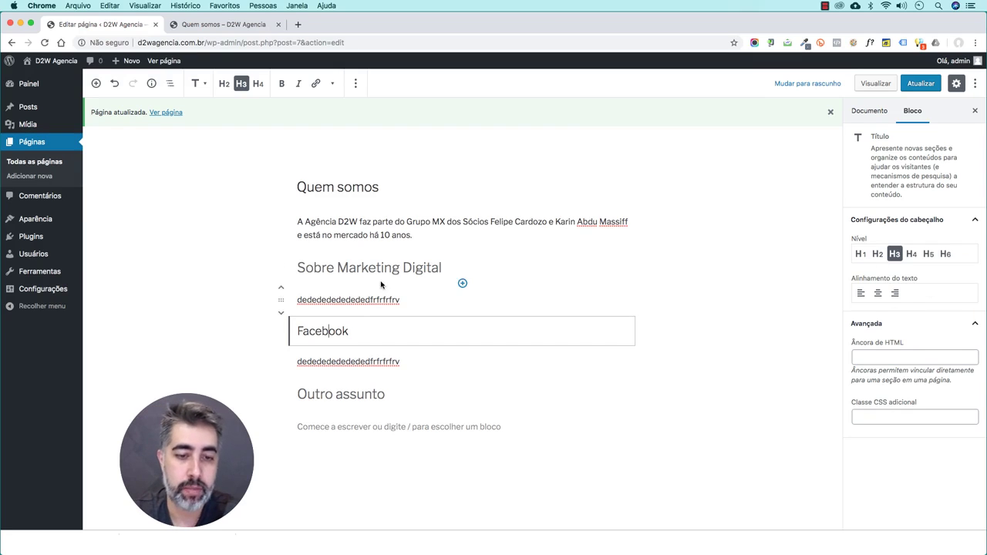
pyautogui.click(350, 361)
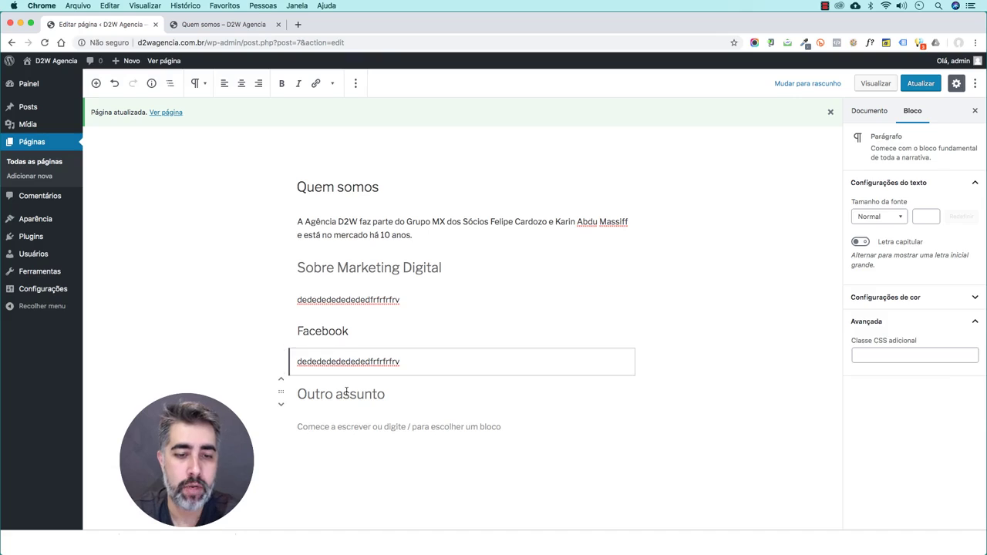
pyautogui.click(348, 393)
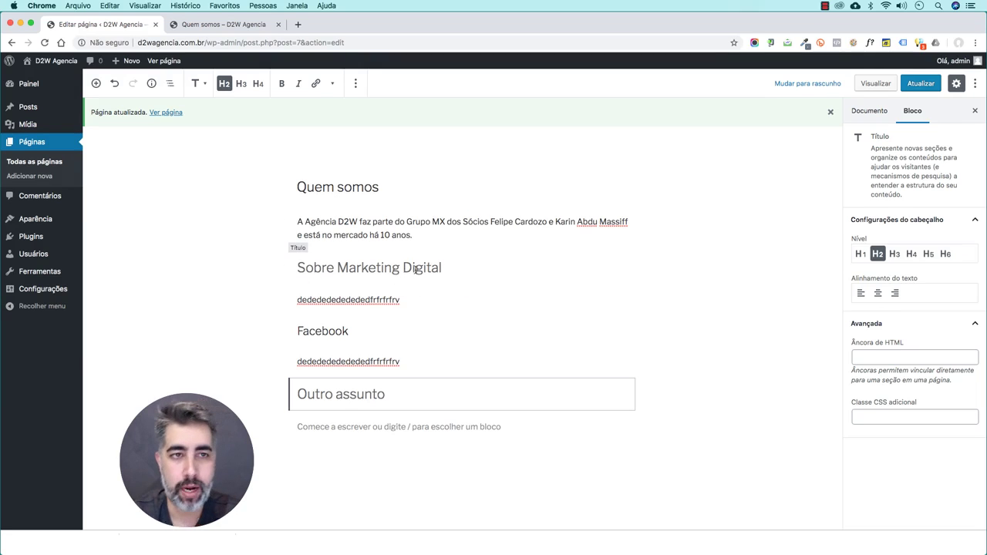
# - Switch to the published Quem somos page and inspect the HTML element of its page title
pyautogui.click(223, 25)
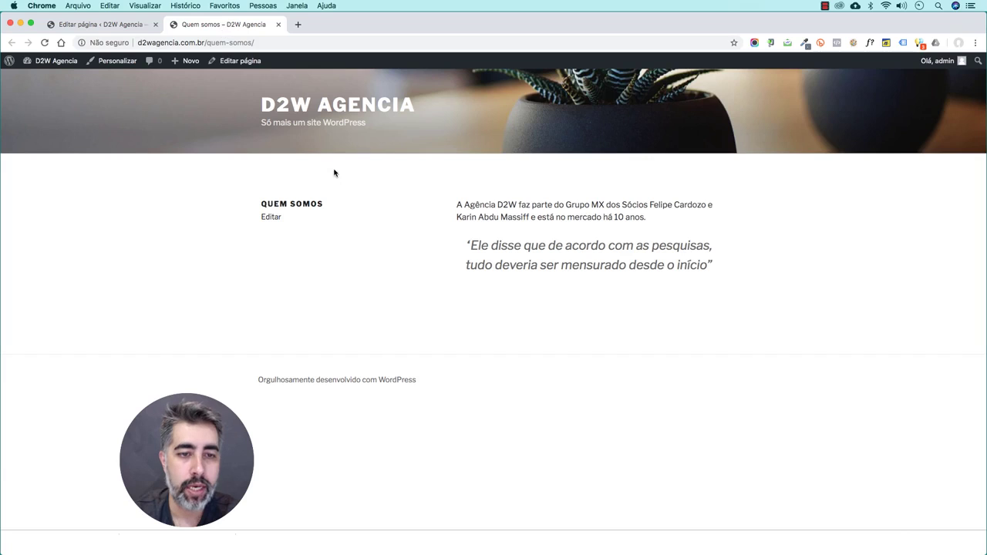
pyautogui.rightClick(300, 204)
pyautogui.click(332, 261)
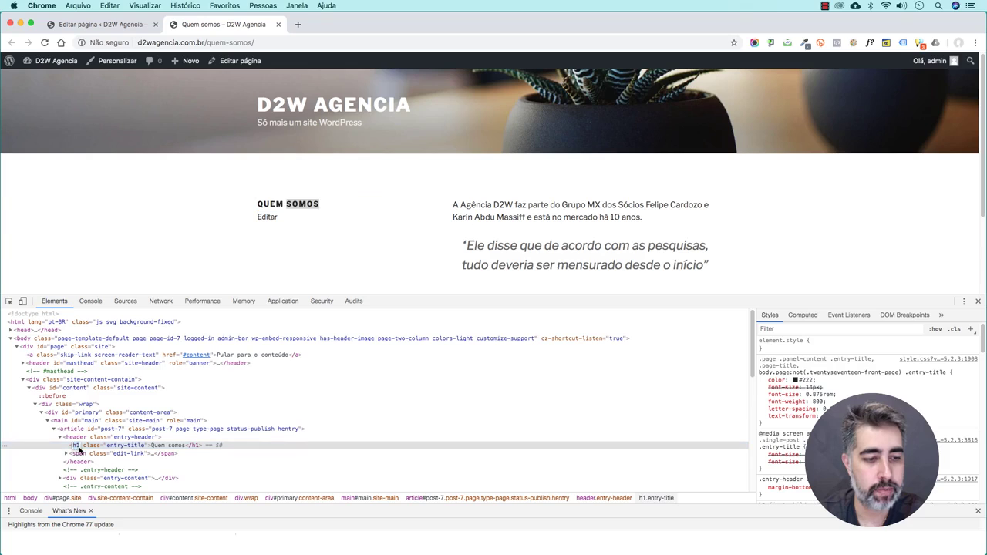
# - Close the element inspection on the published page and return to the page editor to review its heading and paragraph blocks
pyautogui.press('super+alt+i')
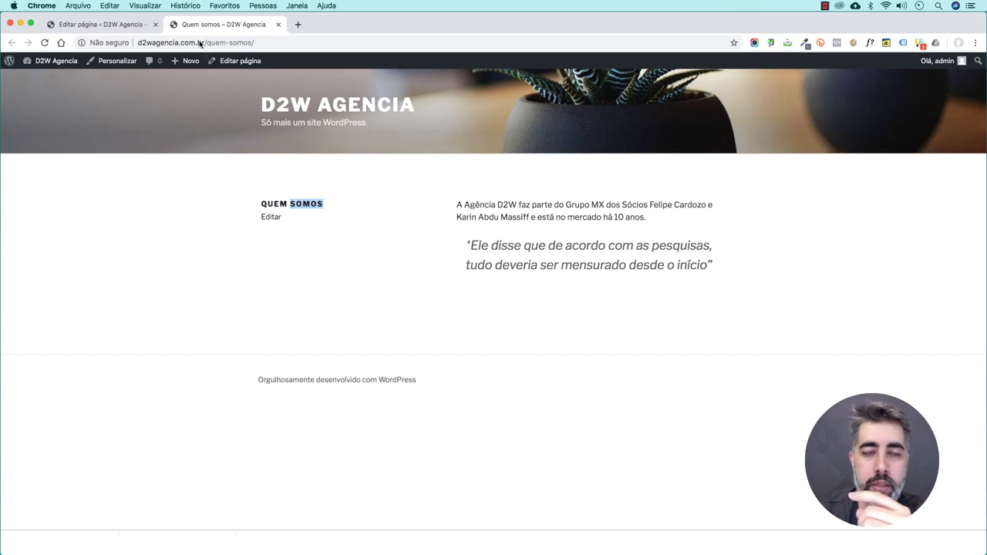
pyautogui.click(101, 24)
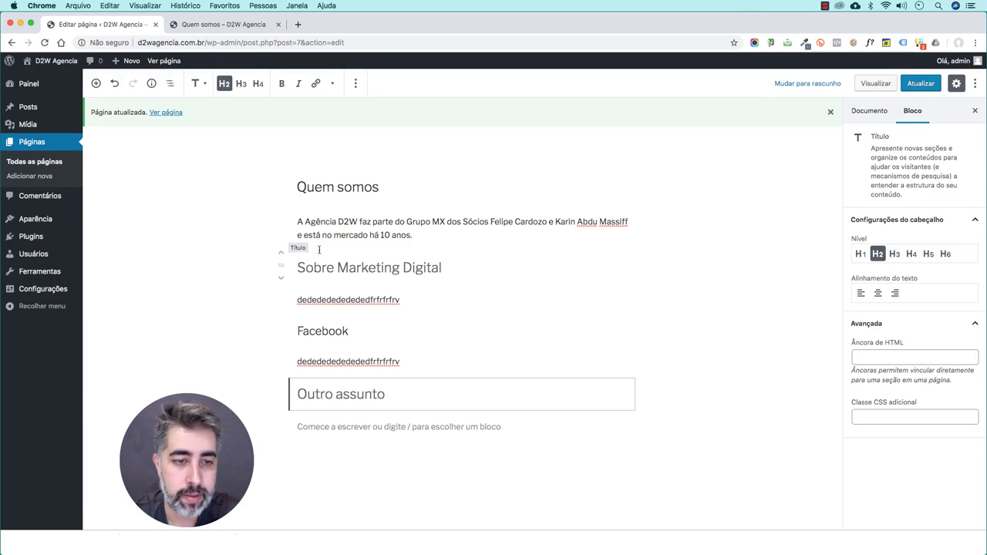
pyautogui.click(246, 234)
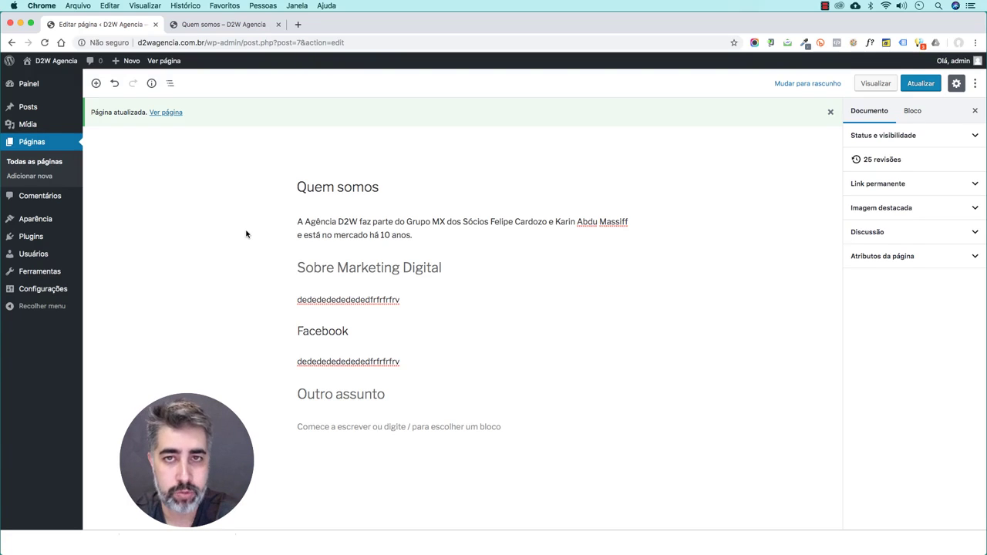
pyautogui.click(421, 298)
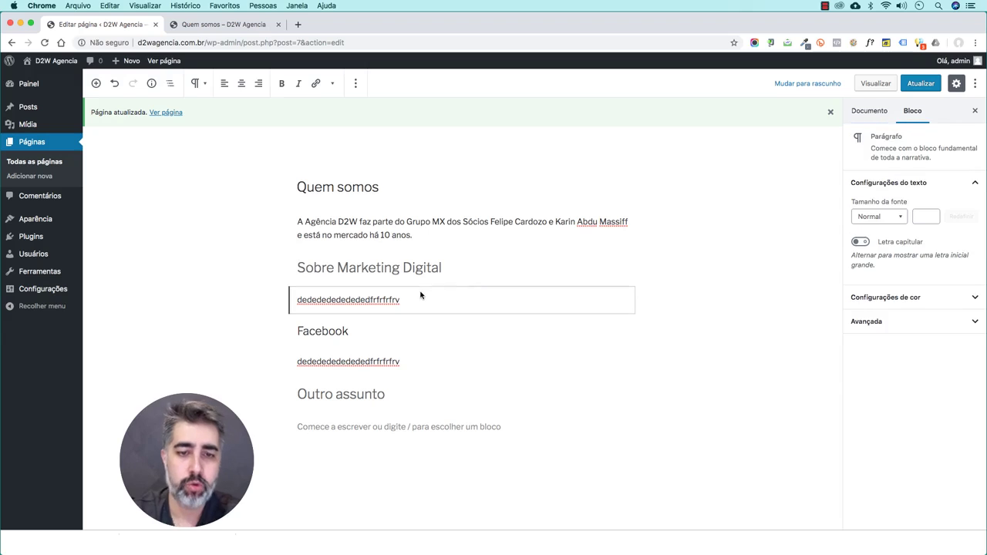
pyautogui.click(415, 272)
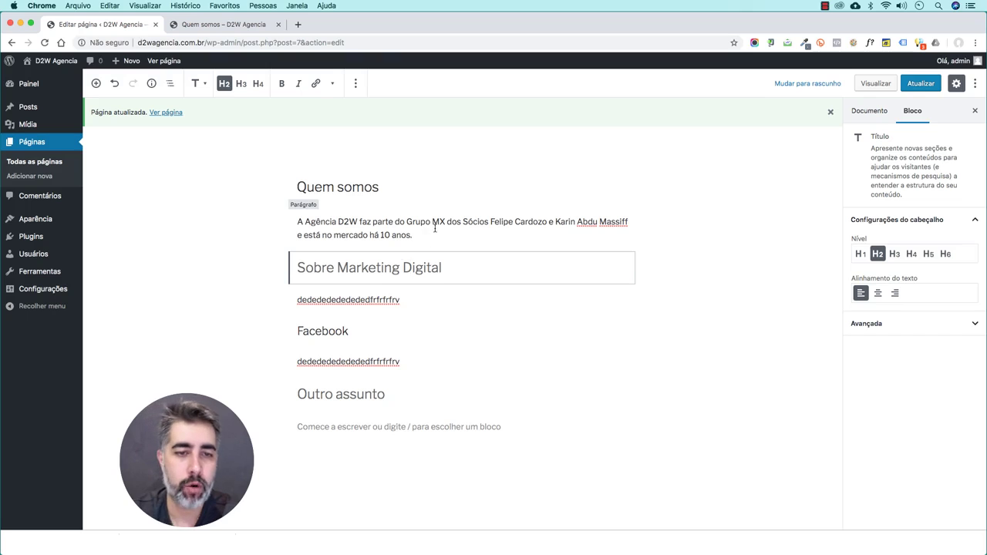
# - Remove every heading and filler paragraph block below the introductory paragraph, from "Outro assunto" up to "Sobre Marketing Digital"
pyautogui.click(378, 398)
pyautogui.click(355, 83)
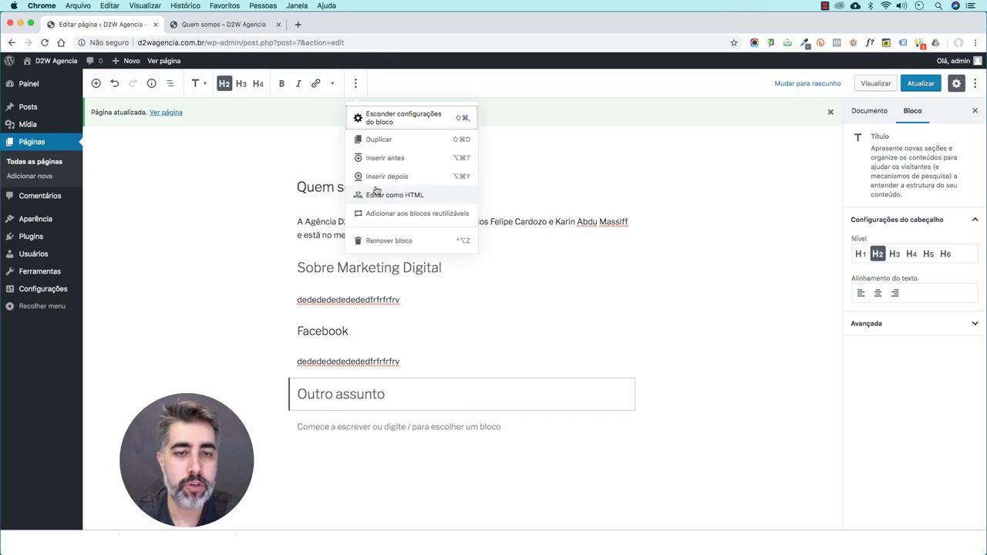
pyautogui.click(386, 241)
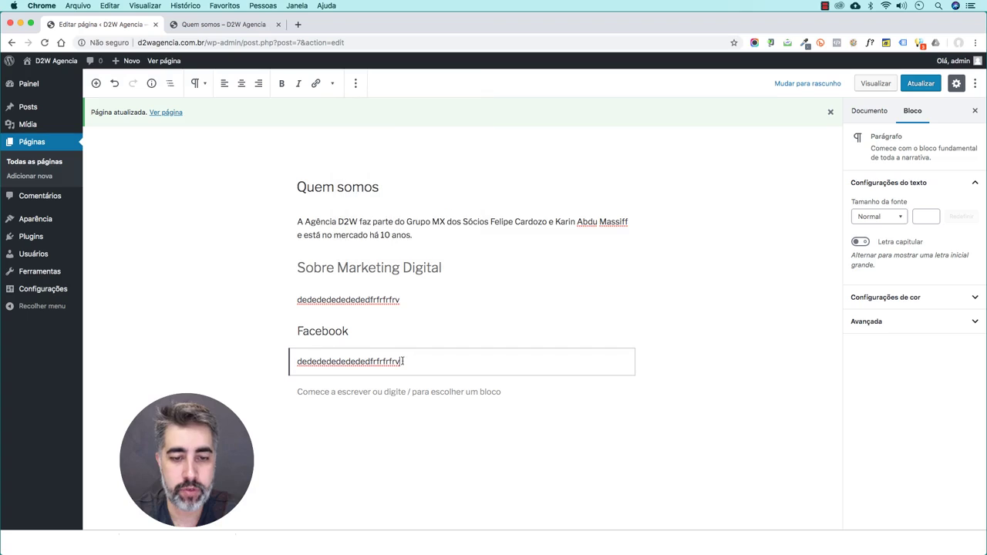
pyautogui.click(355, 84)
pyautogui.click(387, 241)
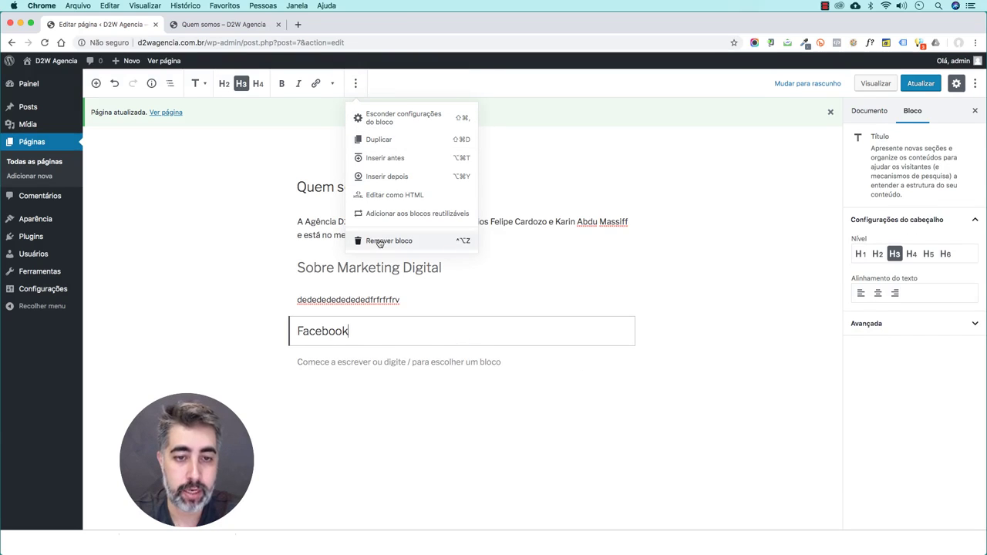
pyautogui.click(379, 241)
pyautogui.click(382, 240)
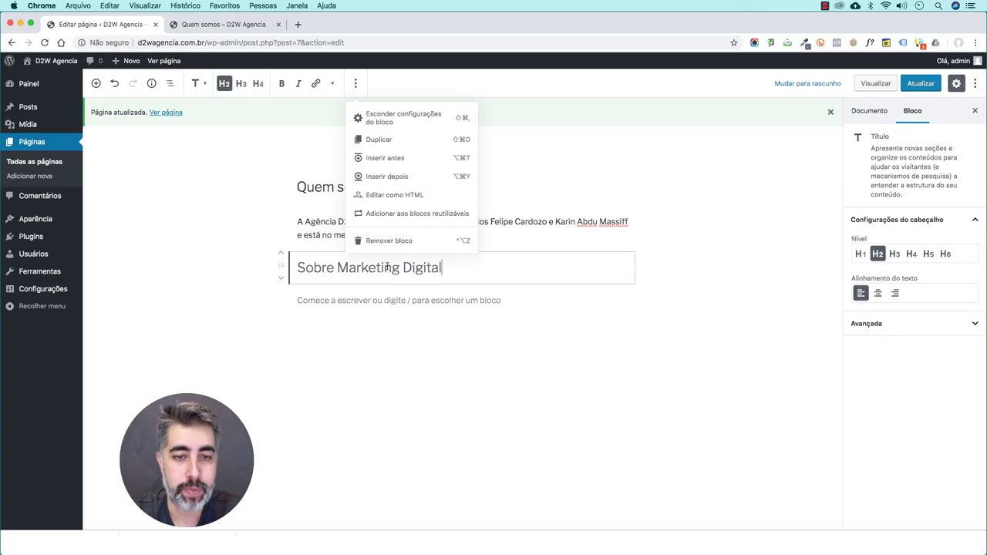
pyautogui.click(387, 267)
pyautogui.click(356, 83)
pyautogui.click(383, 241)
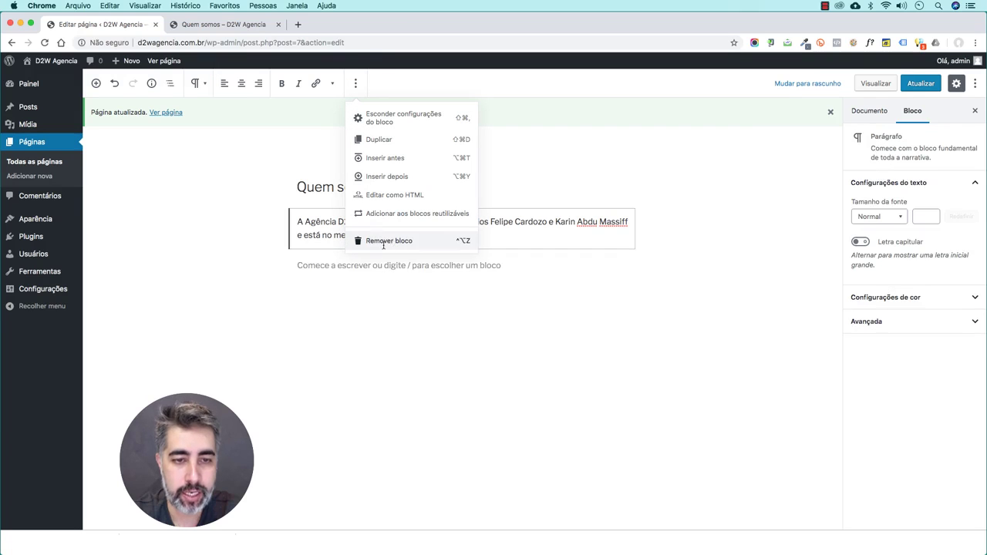
pyautogui.click(362, 263)
# - Insert an Áudios block from the Blocos comuns category below the introductory paragraph
pyautogui.click(274, 265)
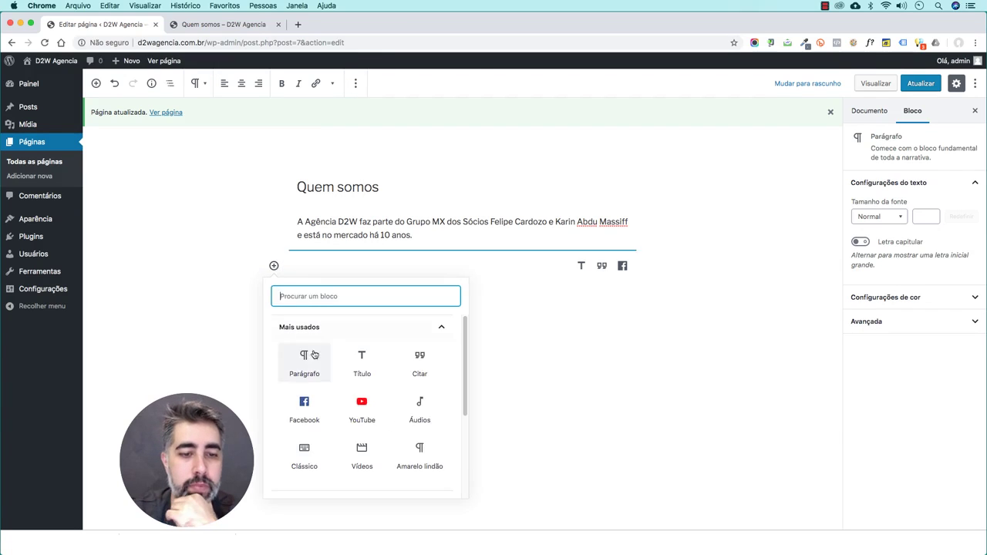
pyautogui.click(309, 327)
pyautogui.click(306, 348)
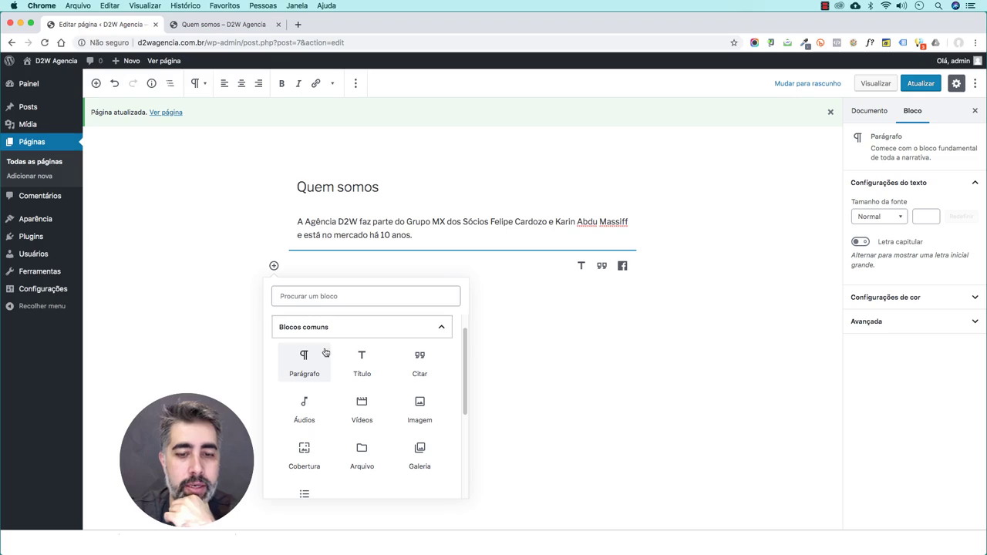
pyautogui.click(311, 410)
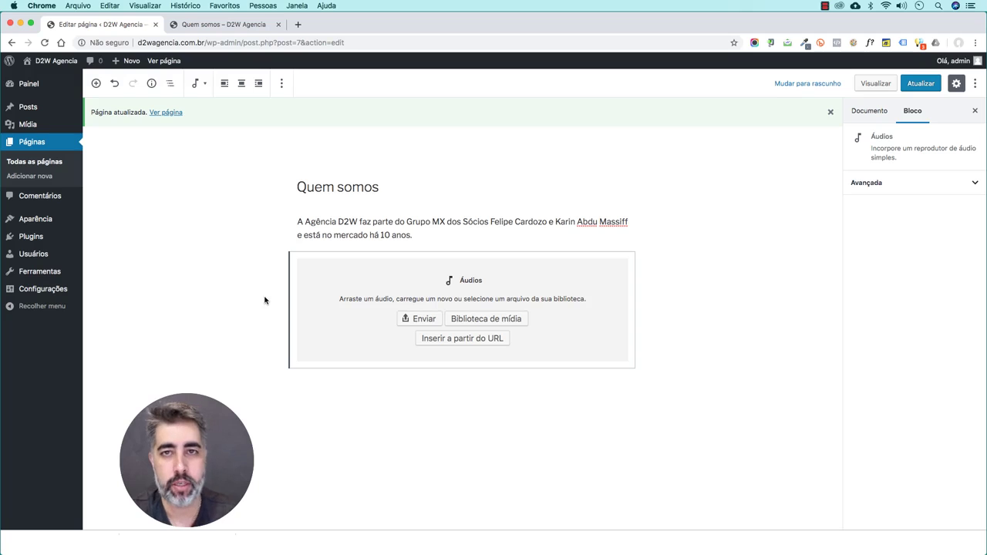
# - Upload "Epic Sport Rock - AShamaluevMusic.mp3" from the Áudios folder into the empty audio block
pyautogui.click(425, 322)
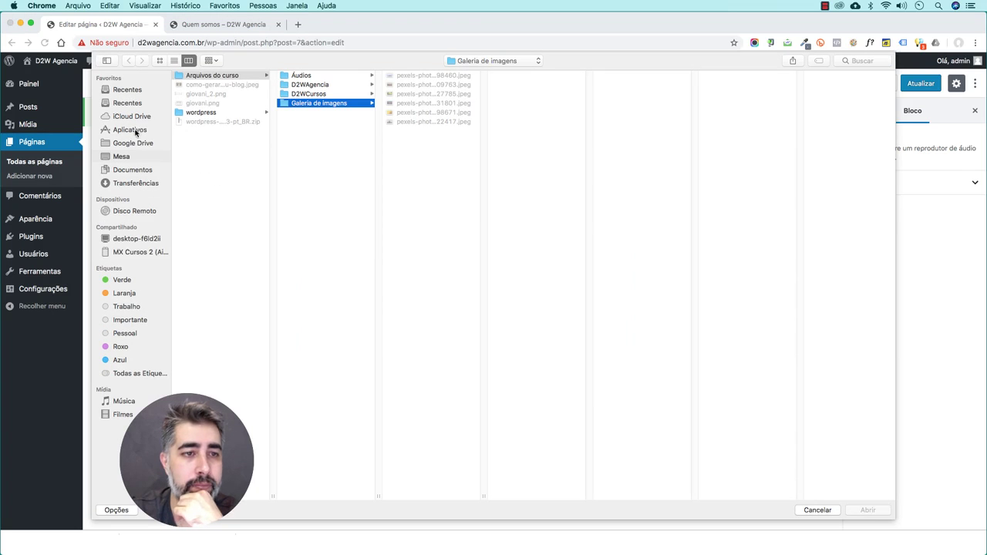
pyautogui.click(301, 76)
pyautogui.click(440, 76)
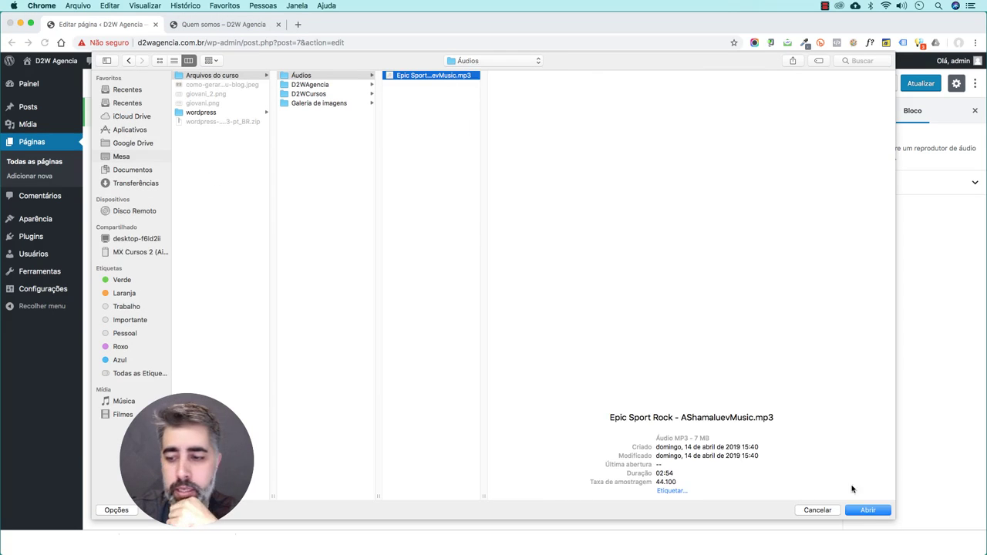
pyautogui.click(871, 509)
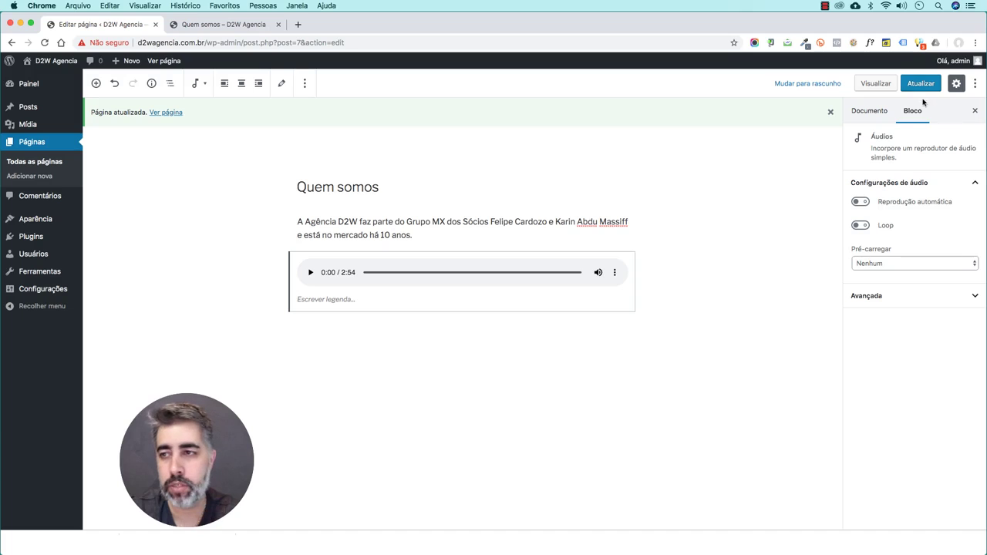
# - Update the page with the uploaded audio and reload the published Quem somos page
pyautogui.click(921, 85)
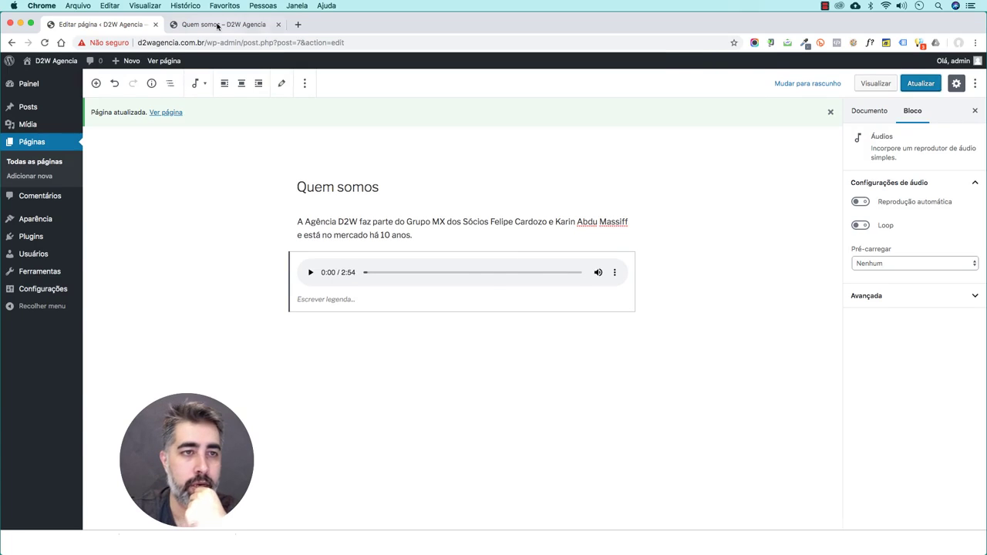
pyautogui.click(217, 26)
pyautogui.press('super+r')
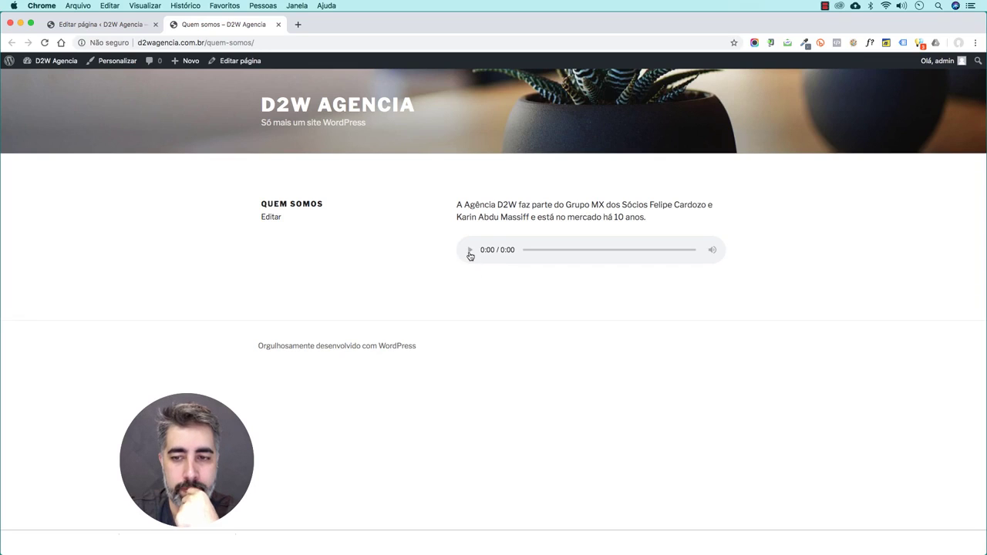
# - Update the page again from the editor, then reload the published page and test the audio player's playback
pyautogui.click(154, 29)
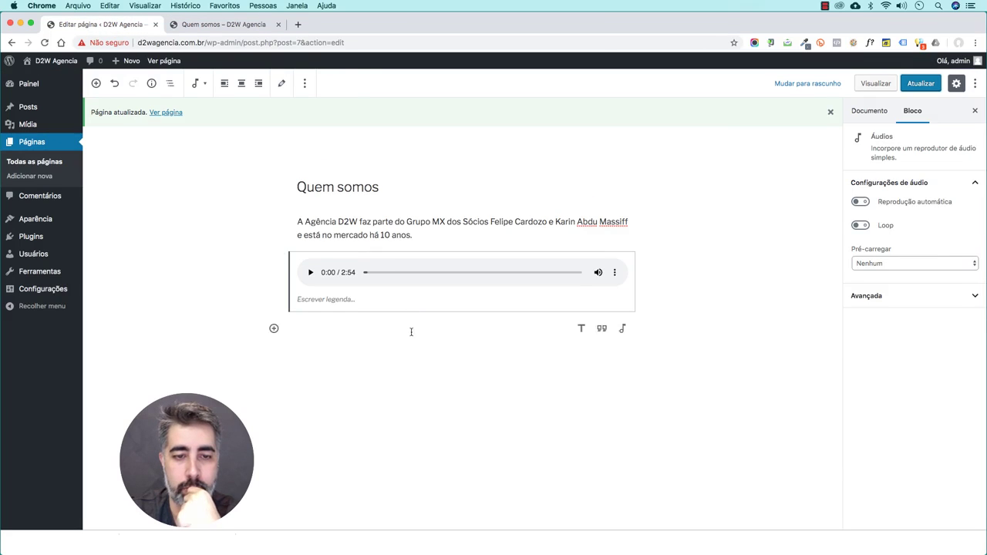
pyautogui.click(411, 332)
pyautogui.click(918, 83)
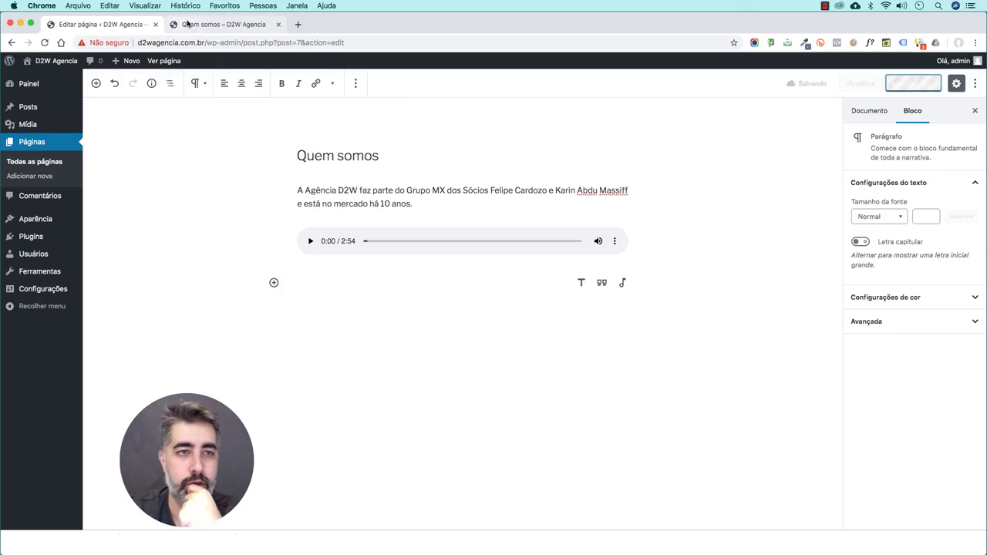
pyautogui.click(188, 24)
pyautogui.click(45, 42)
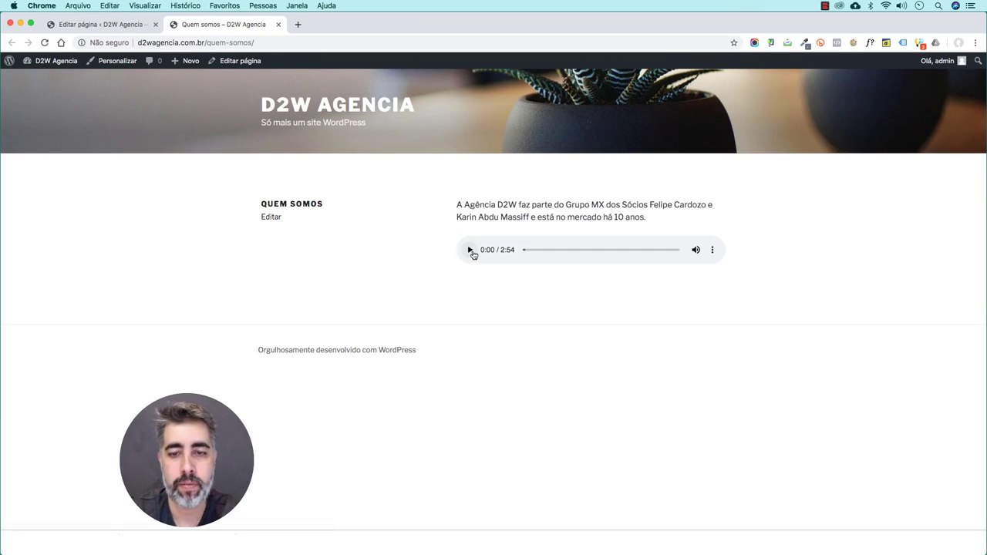
pyautogui.click(470, 250)
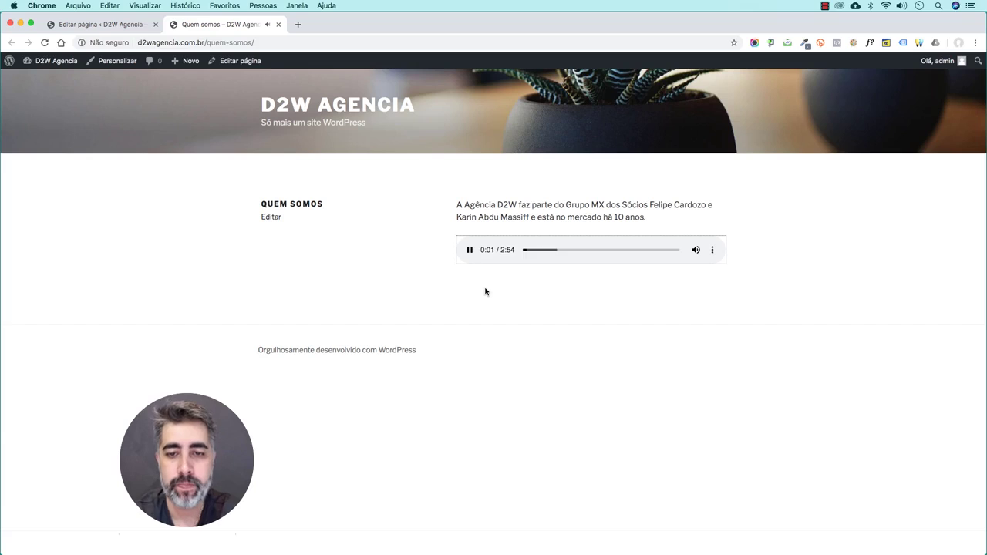
pyautogui.click(470, 250)
# - Open the media library (Biblioteca) in a new browser tab from the page editor
pyautogui.click(122, 24)
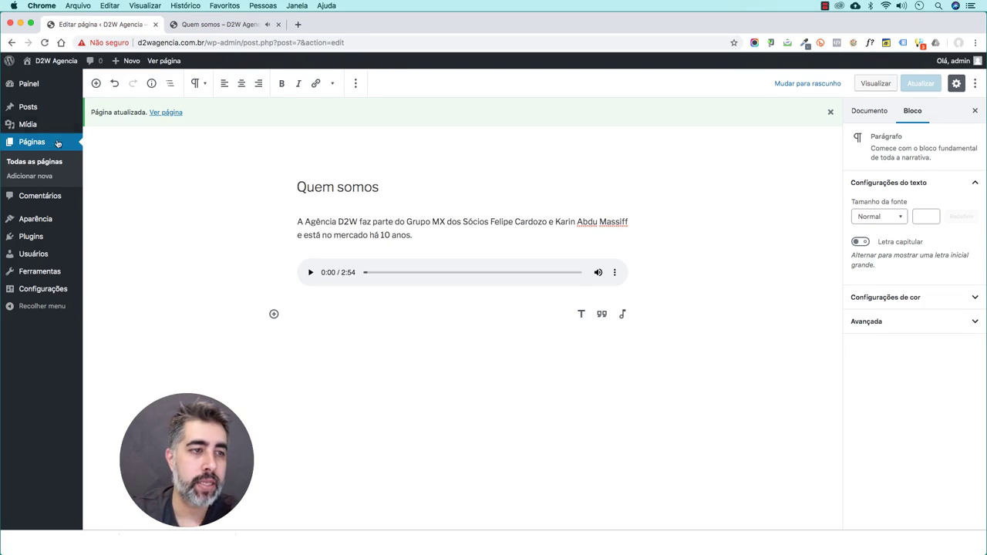
pyautogui.moveTo(46, 125)
pyautogui.rightClick(108, 126)
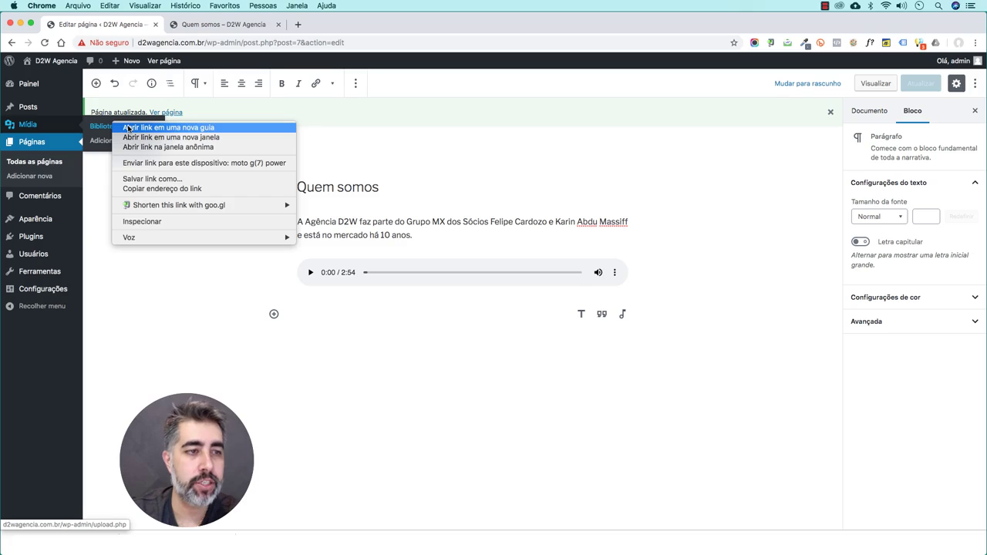
pyautogui.click(168, 127)
pyautogui.click(351, 24)
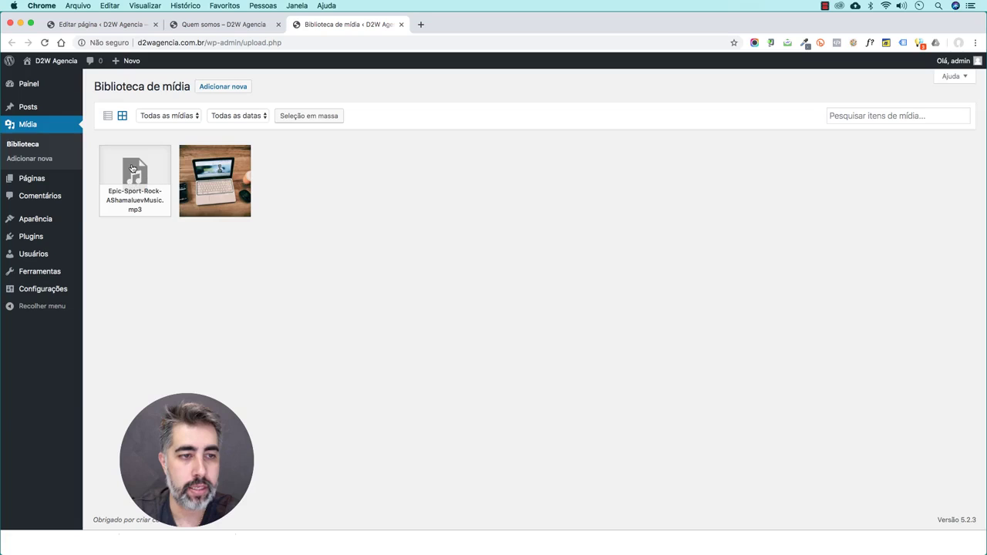
# - Play the Epic-Sport-Rock-AShamaluevMusic.mp3 attachment from its details, then close the media library and return to the page editor
pyautogui.click(133, 169)
pyautogui.click(35, 113)
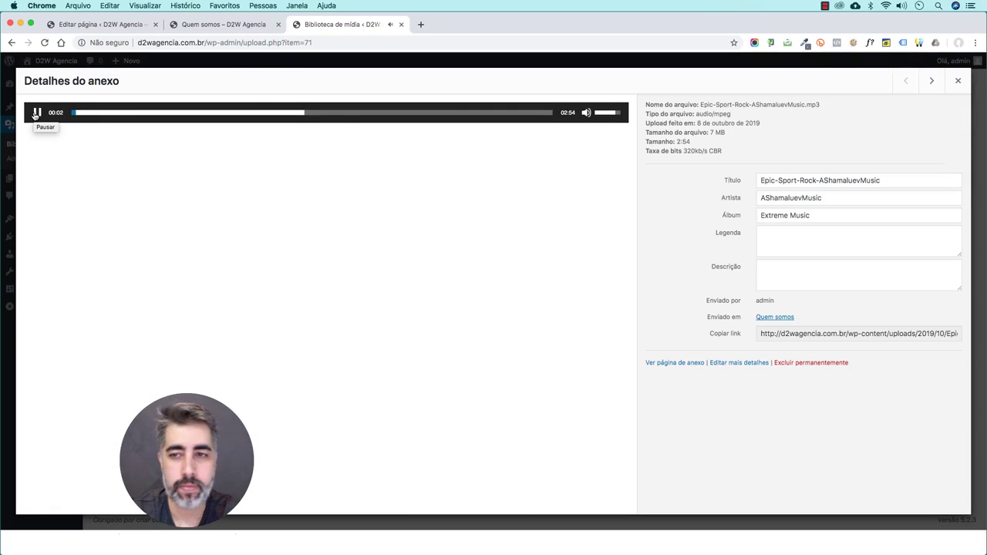
pyautogui.click(958, 80)
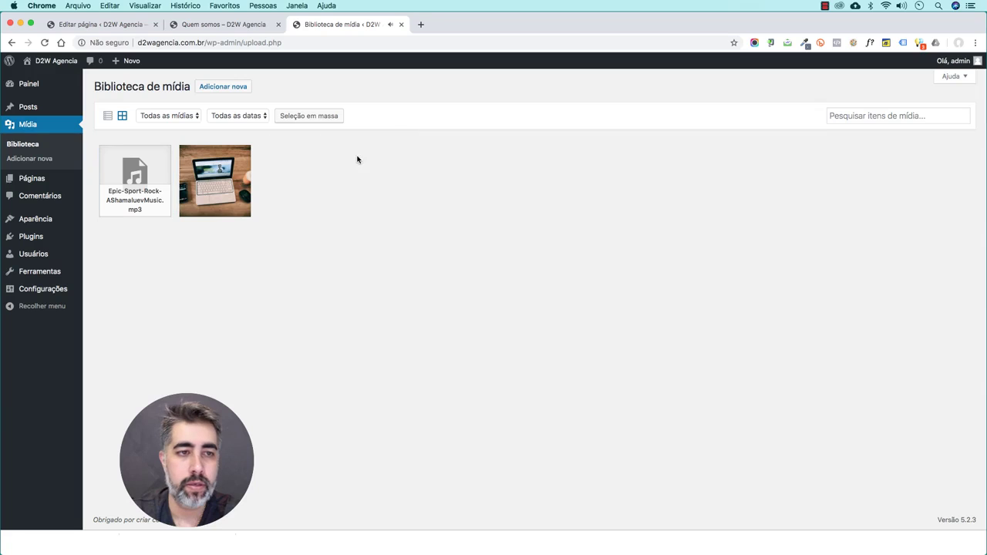
pyautogui.click(45, 44)
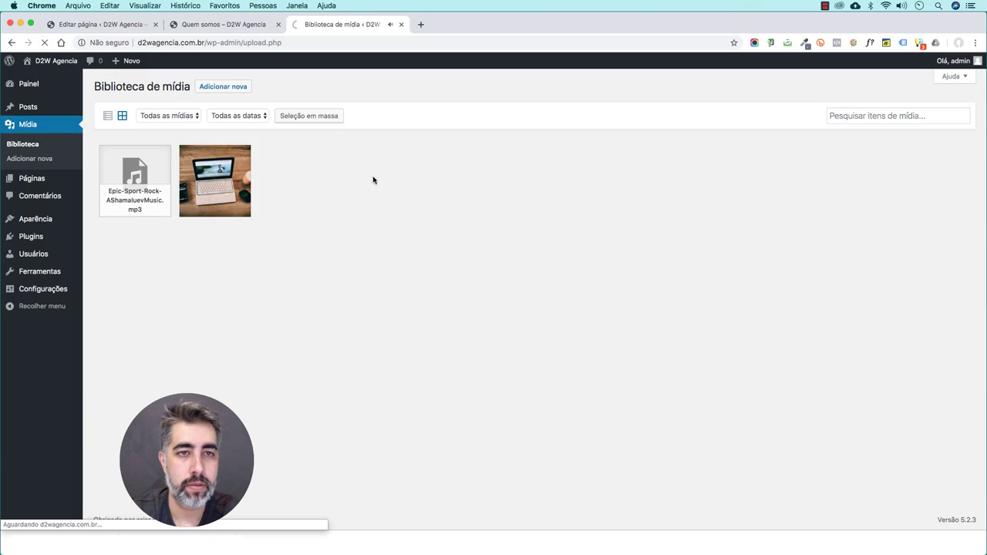
pyautogui.click(400, 26)
pyautogui.click(100, 24)
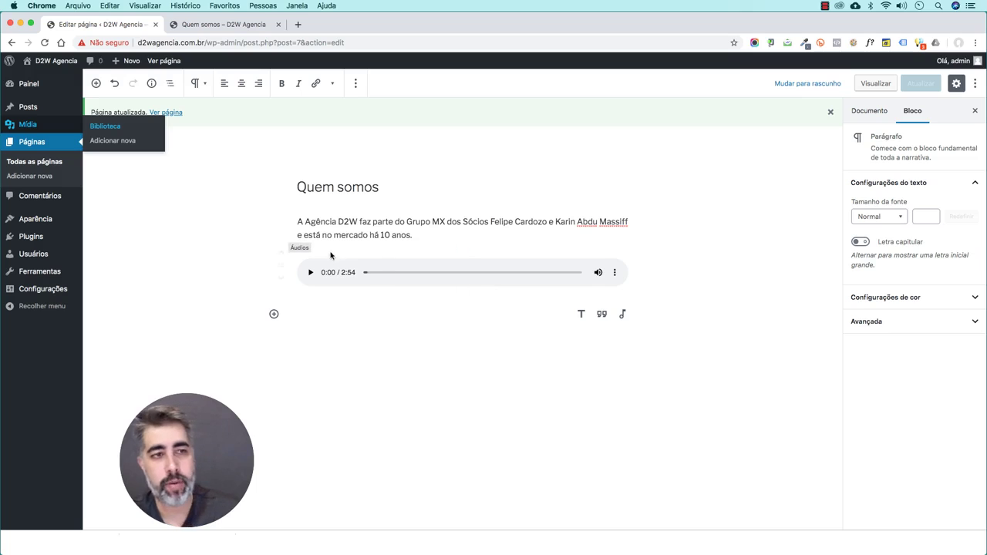
# - Delete the uploaded audio block below the introductory paragraph
pyautogui.press('super+Tab')
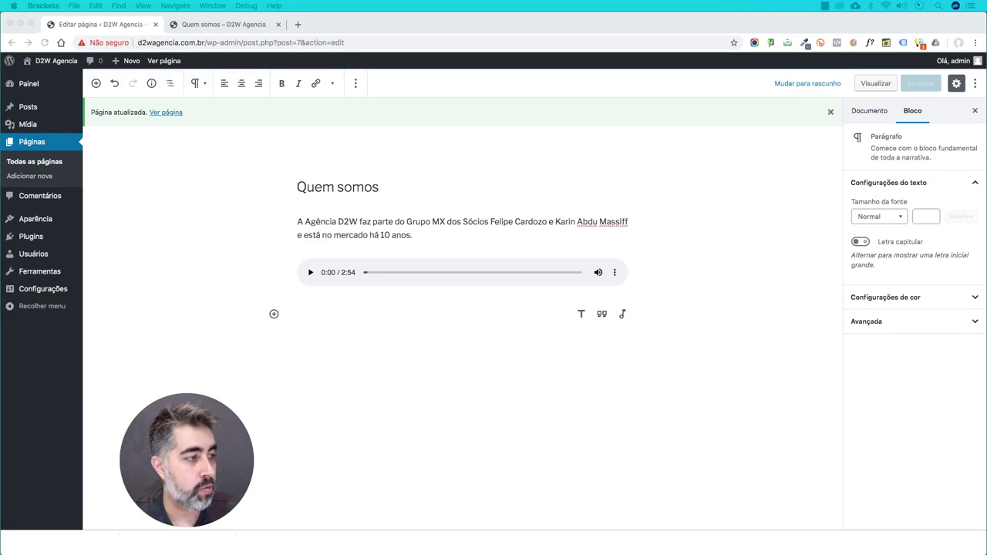
pyautogui.click(440, 282)
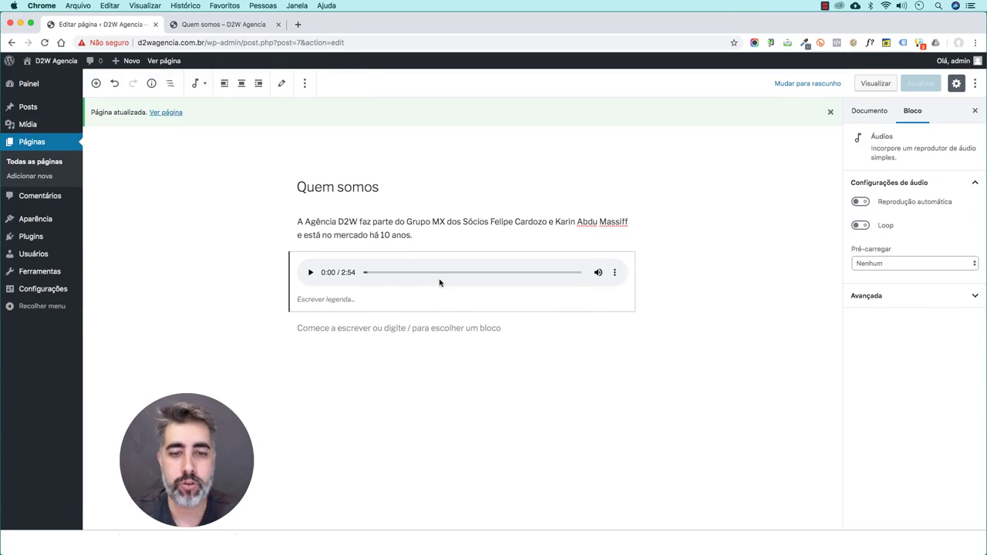
pyautogui.press('BackSpace')
pyautogui.click(273, 265)
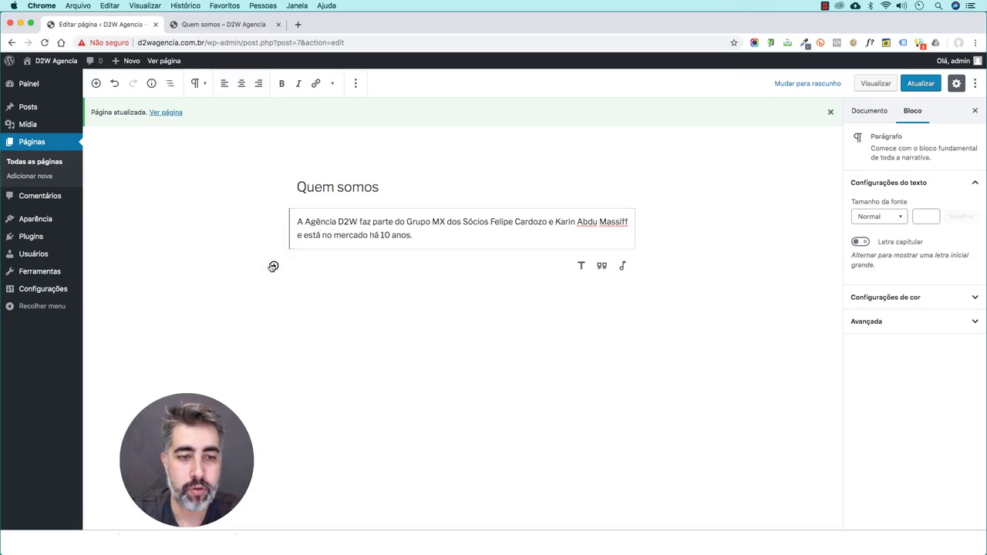
pyautogui.click(301, 327)
pyautogui.click(301, 348)
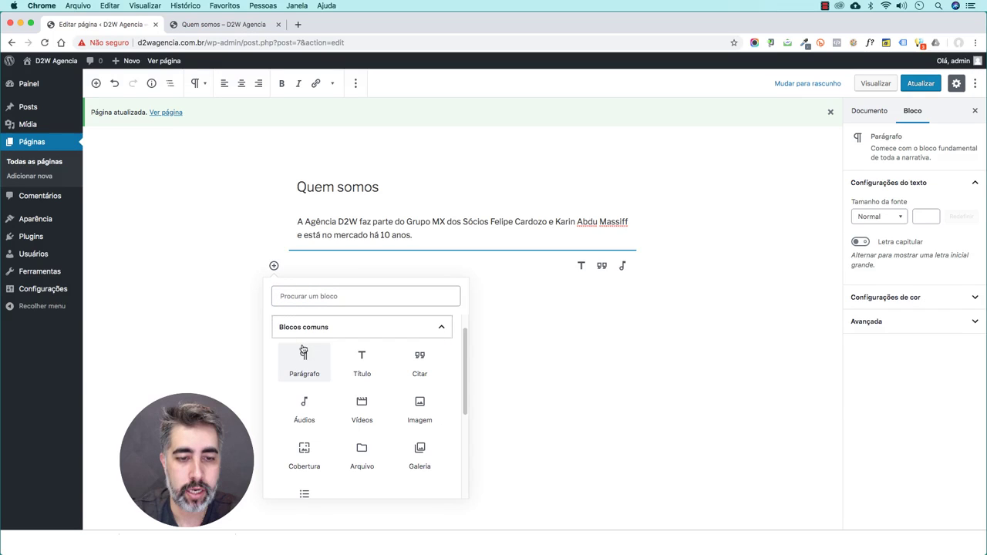
pyautogui.click(304, 405)
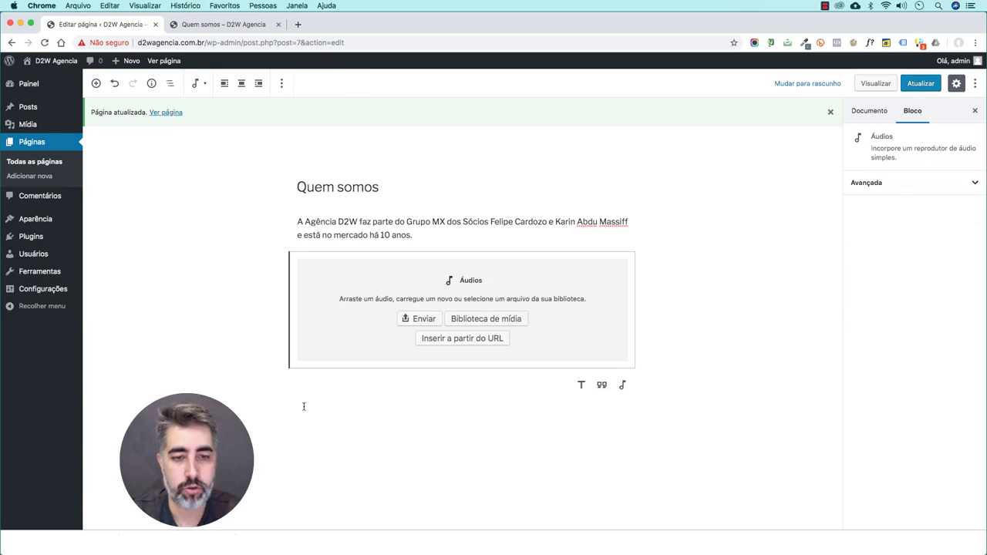
pyautogui.click(469, 343)
pyautogui.press('cmd+v')
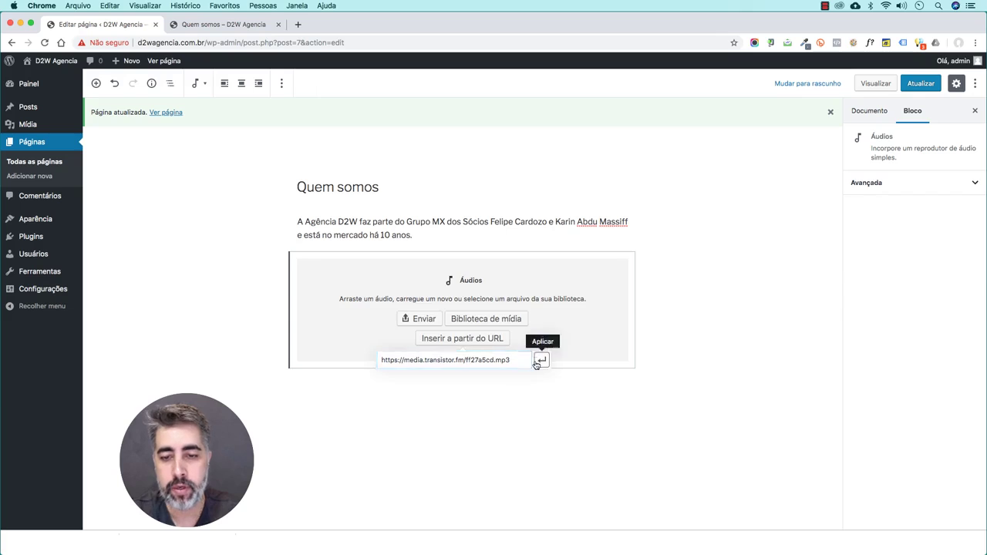
pyautogui.click(542, 359)
# - Update the page, reload the published Quem somos page, and briefly play the external audio
pyautogui.click(921, 83)
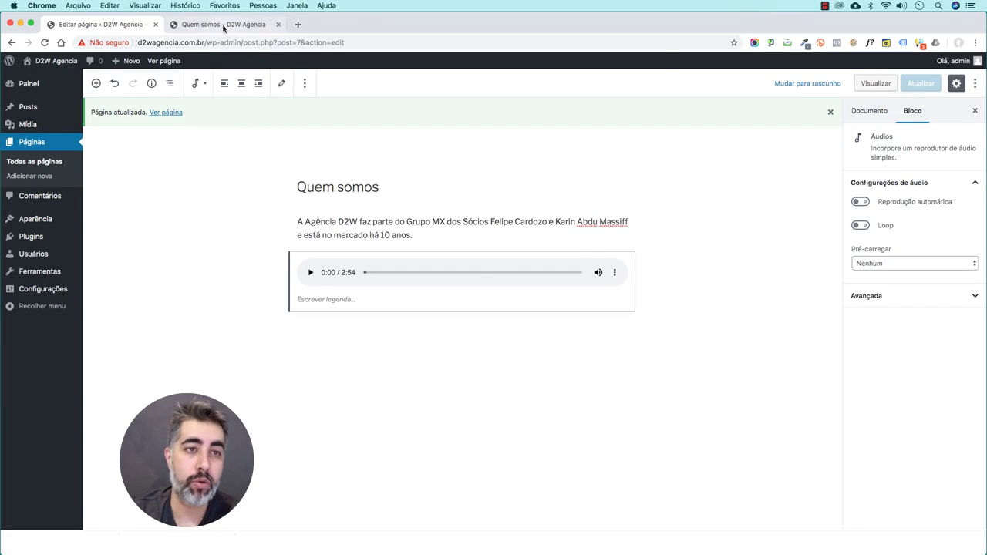
pyautogui.click(223, 24)
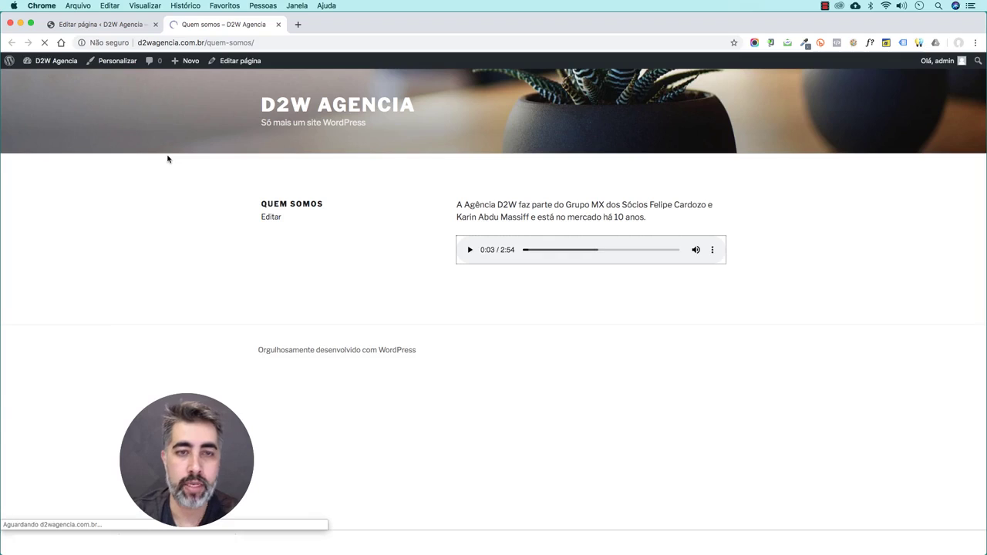
pyautogui.click(473, 252)
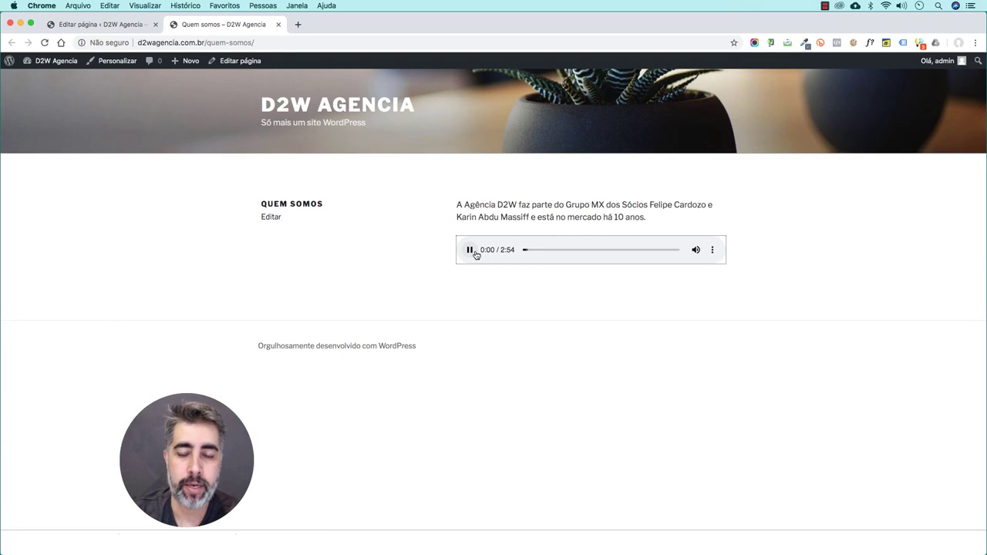
pyautogui.click(471, 251)
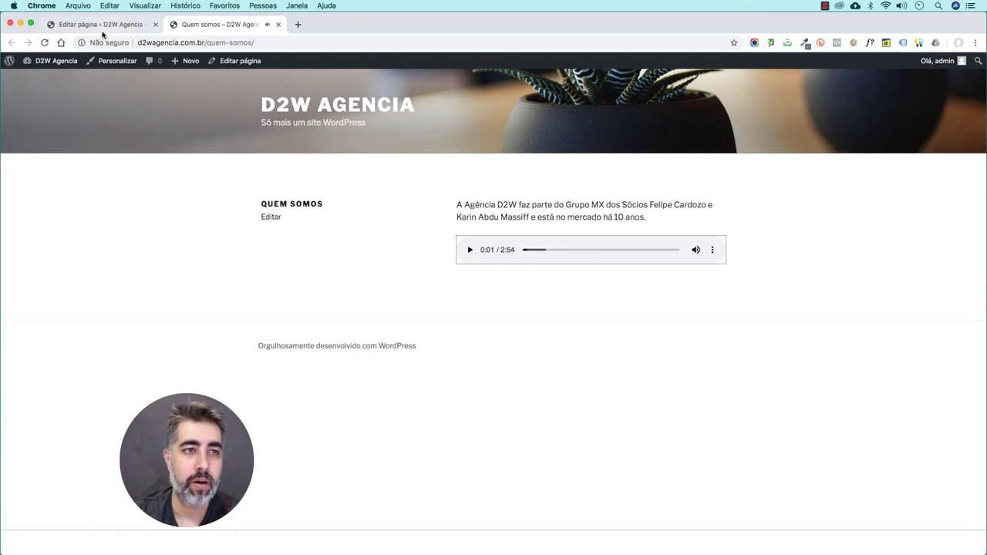
# - Return to the page editor and view the audio block's preload (Pré-carregar) options without changing the selection
pyautogui.press('super+1')
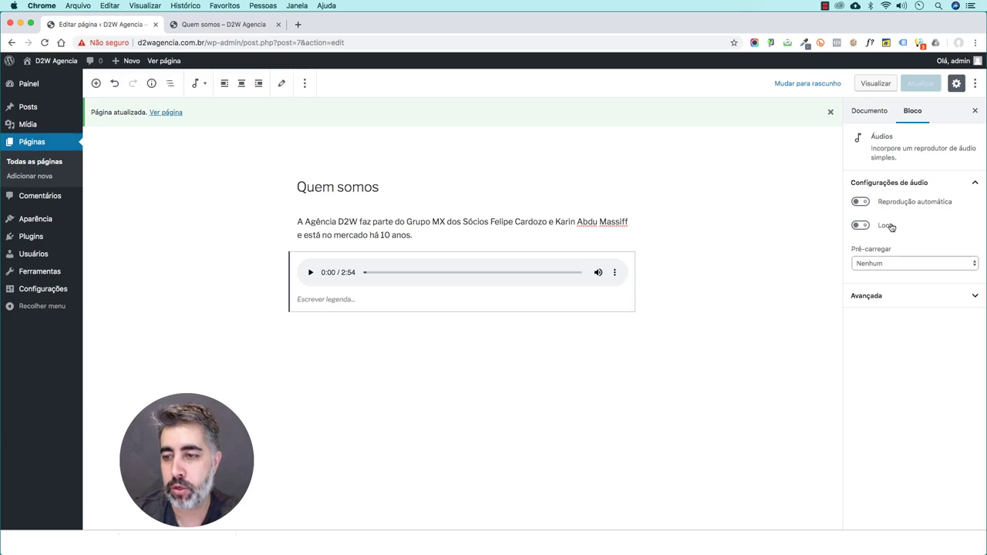
pyautogui.click(891, 264)
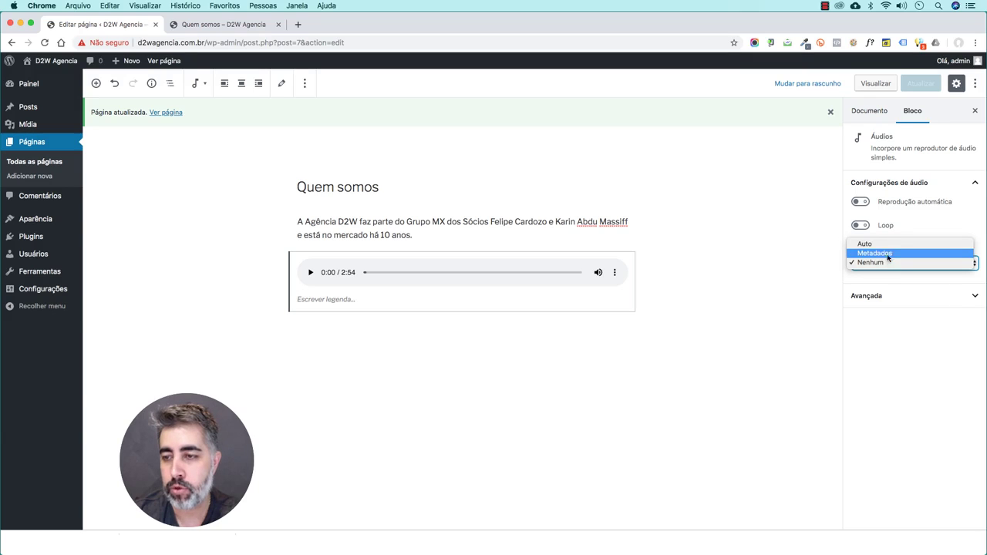
pyautogui.click(892, 234)
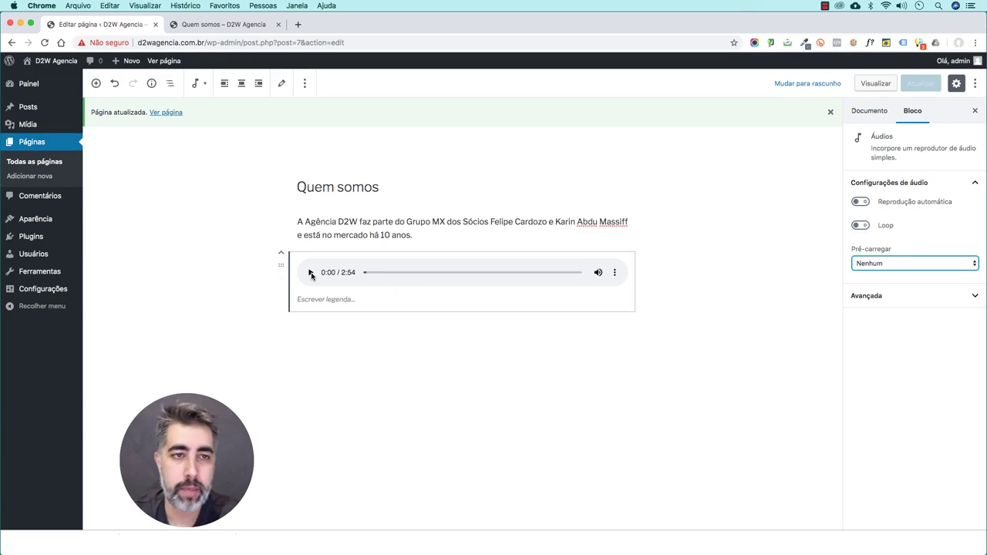
# - Remove the external audio block and select the introductory paragraph
pyautogui.click(462, 283)
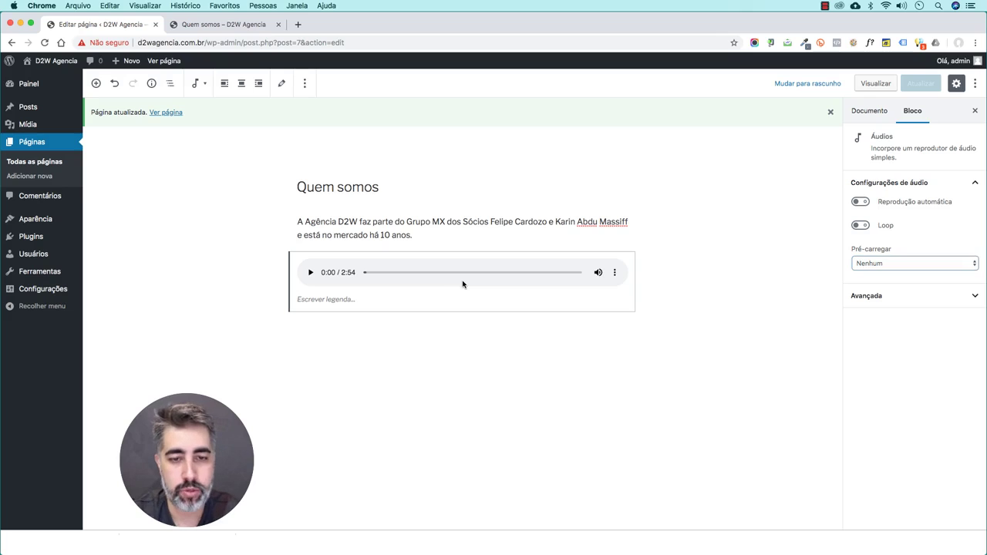
pyautogui.click(304, 83)
pyautogui.click(331, 238)
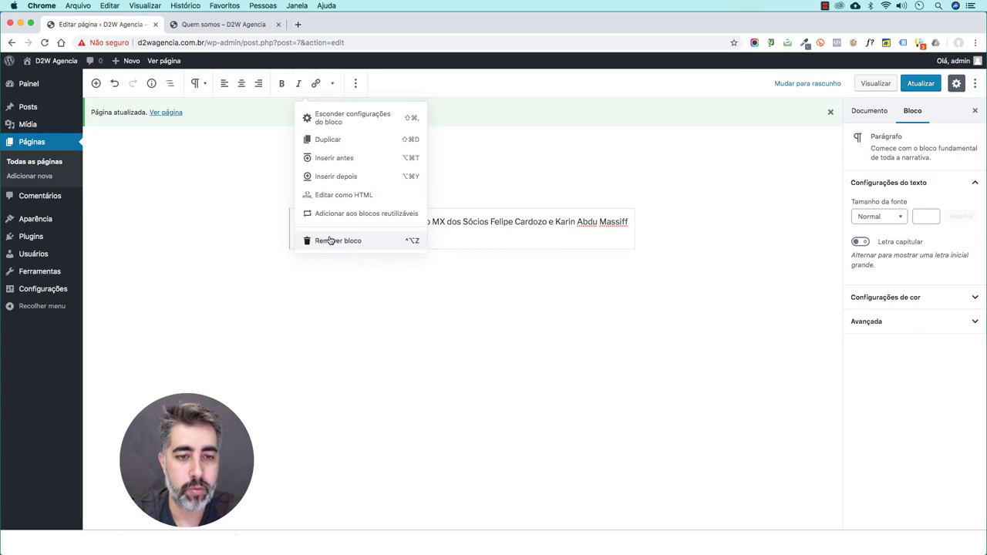
pyautogui.click(519, 235)
pyautogui.click(95, 82)
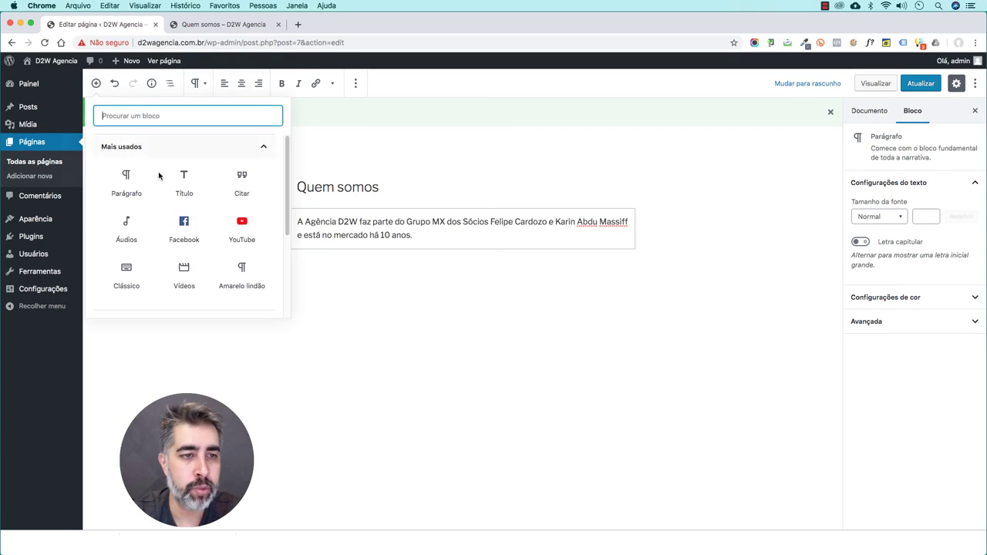
pyautogui.click(118, 148)
pyautogui.click(125, 172)
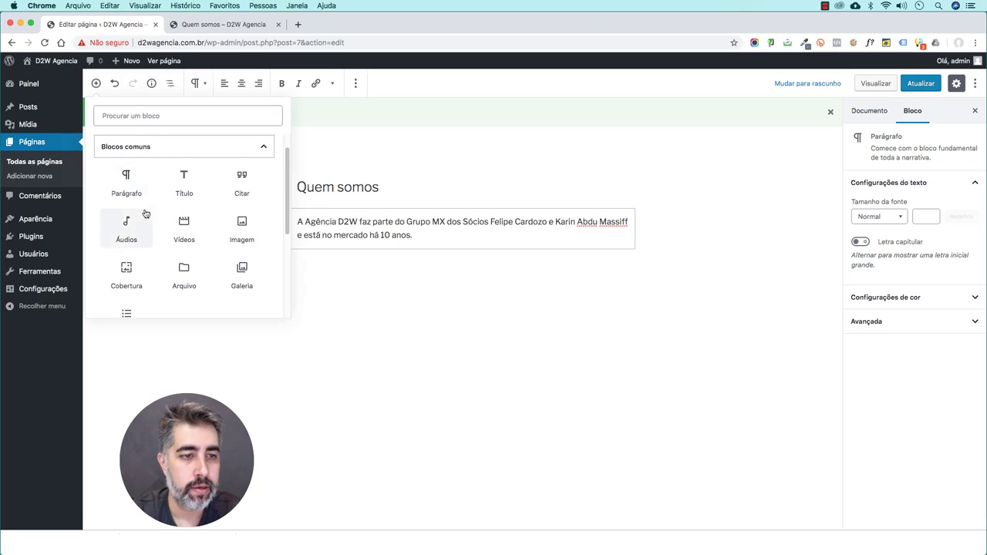
pyautogui.click(184, 229)
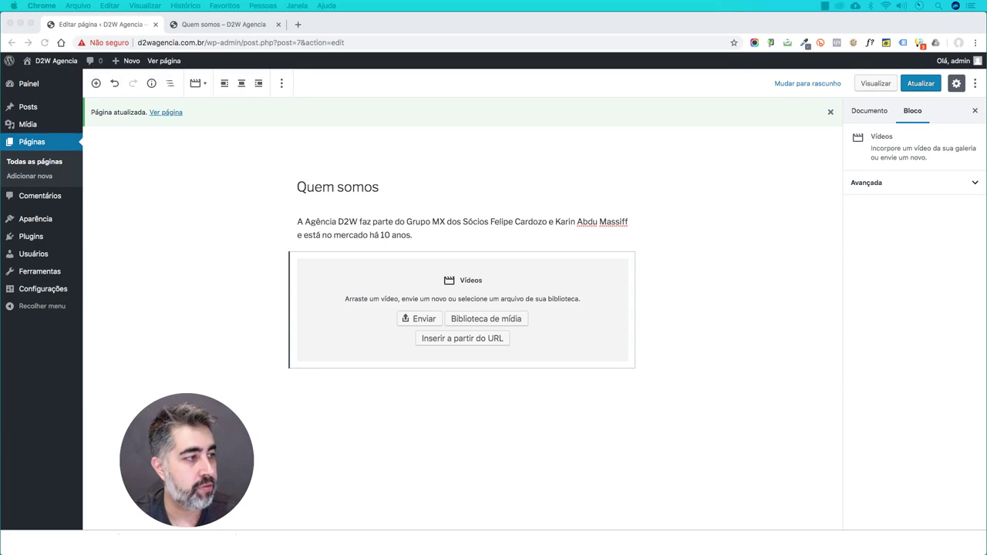
pyautogui.click(464, 342)
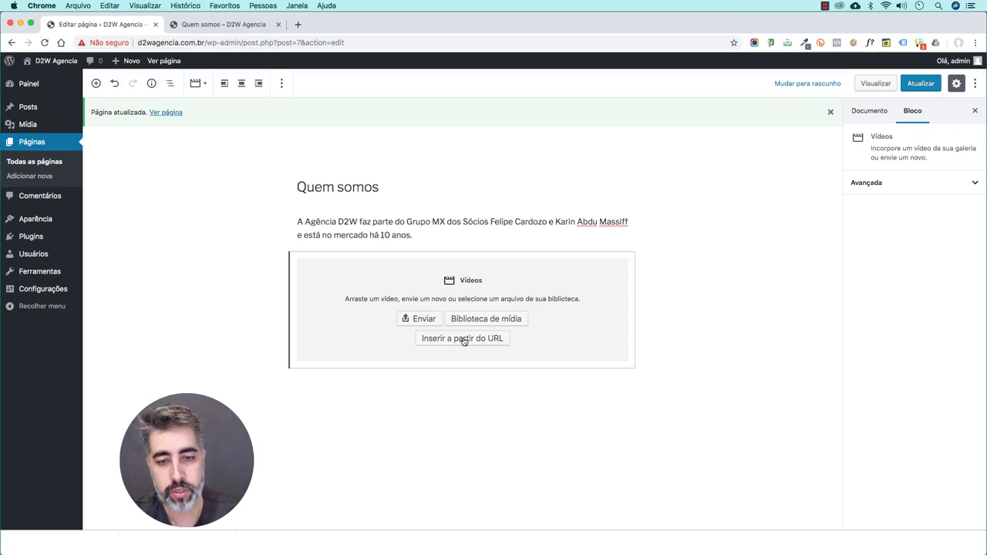
pyautogui.click(464, 342)
pyautogui.write('https://vimeo.com/197202895')
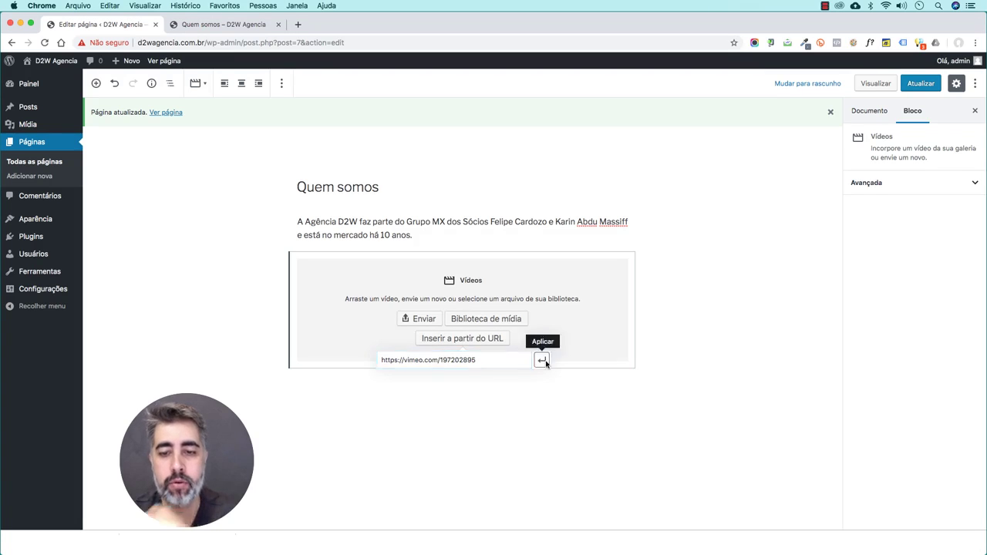
pyautogui.click(543, 361)
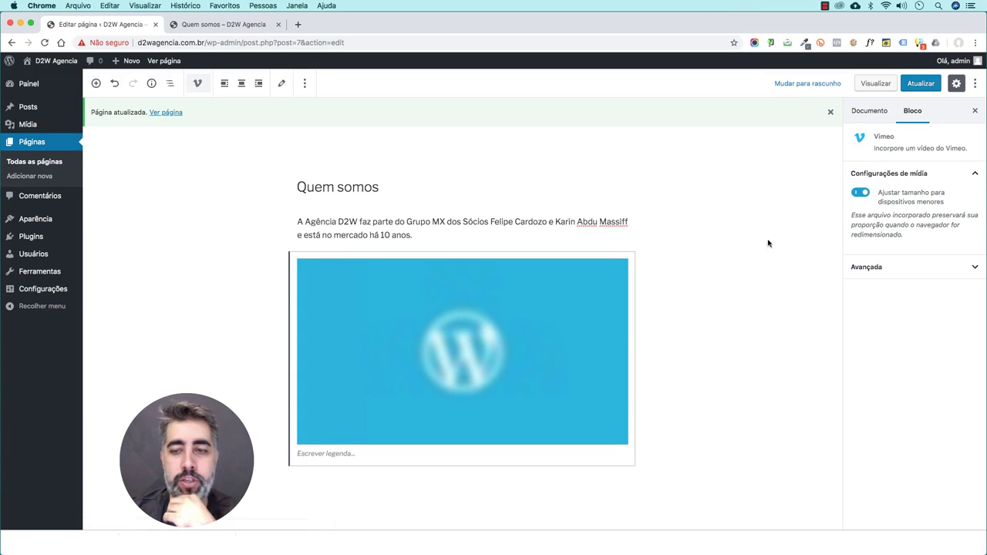
# - Update the page, reload the published page to briefly play the Vimeo video, and return to the editor
pyautogui.click(921, 83)
pyautogui.click(207, 25)
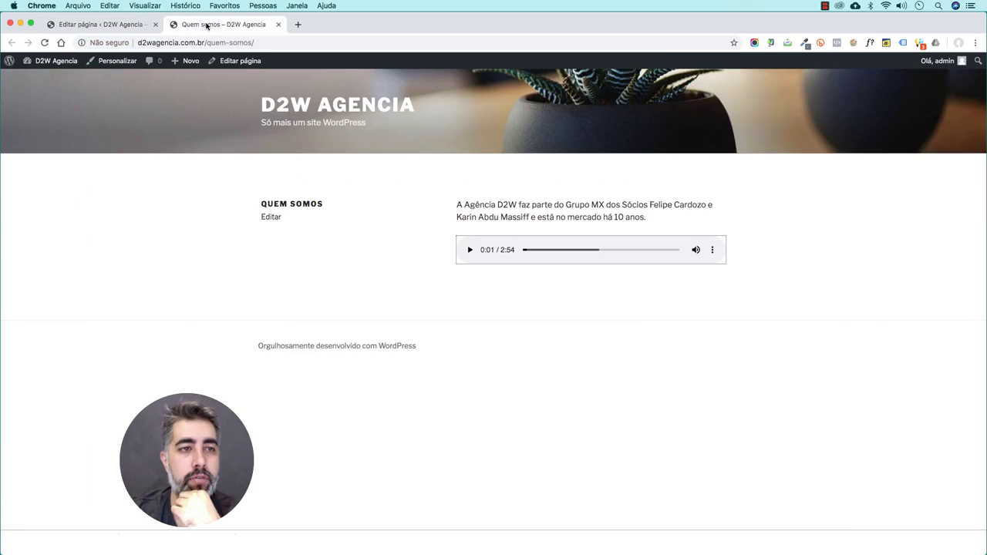
pyautogui.click(44, 43)
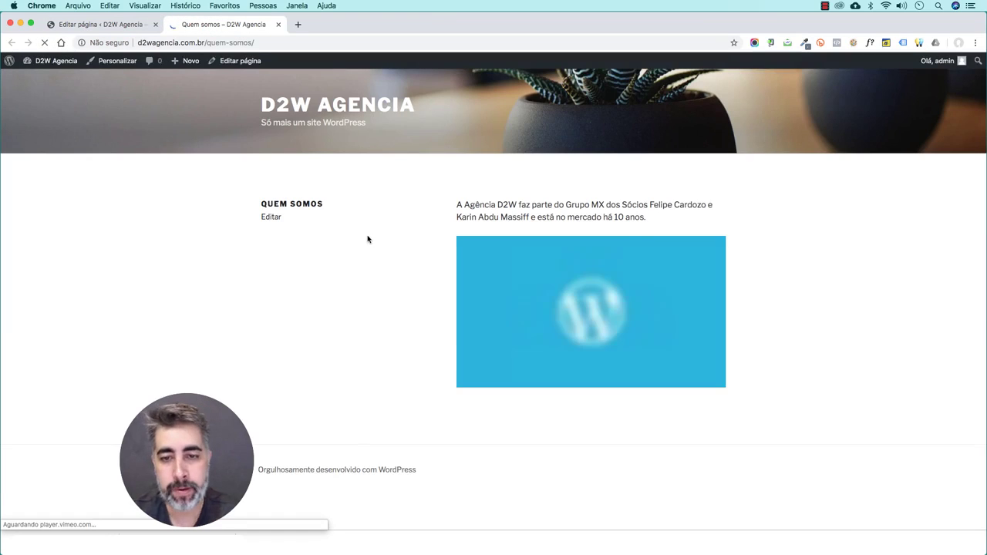
pyautogui.click(478, 374)
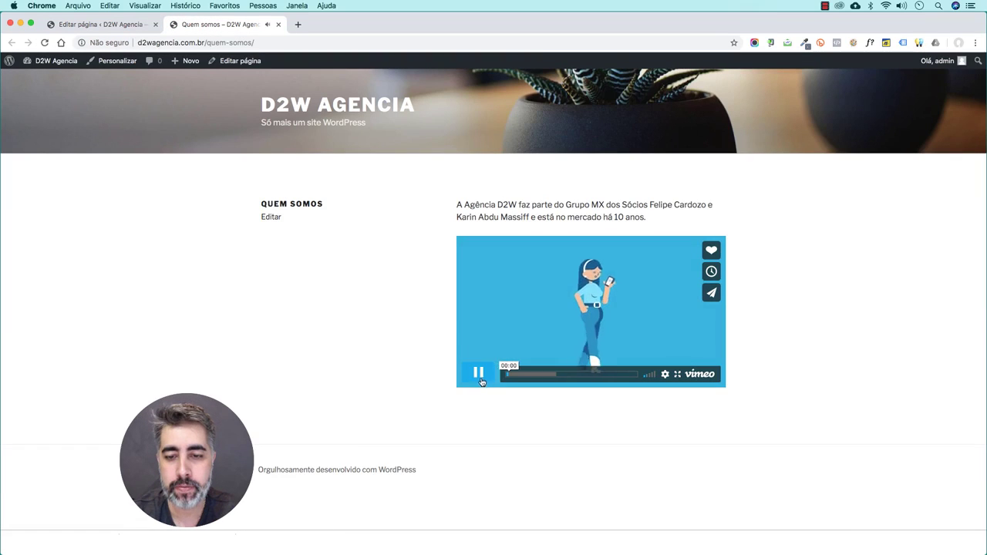
pyautogui.click(479, 373)
pyautogui.click(123, 26)
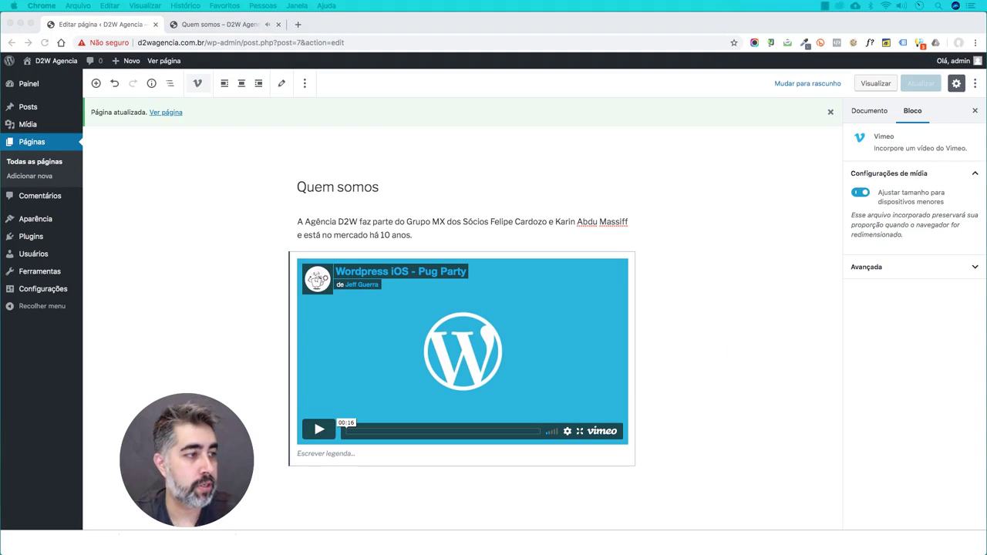
pyautogui.click(317, 342)
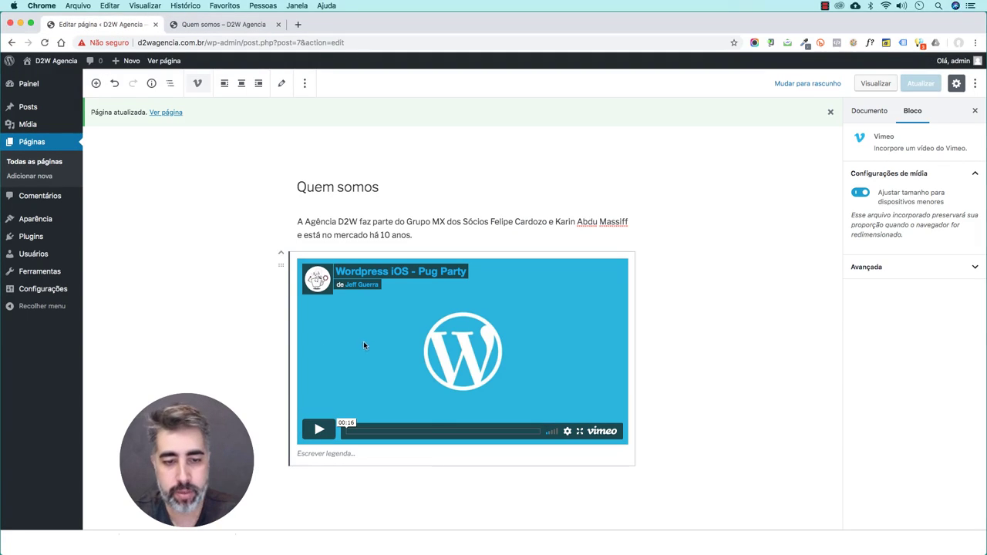
pyautogui.click(437, 453)
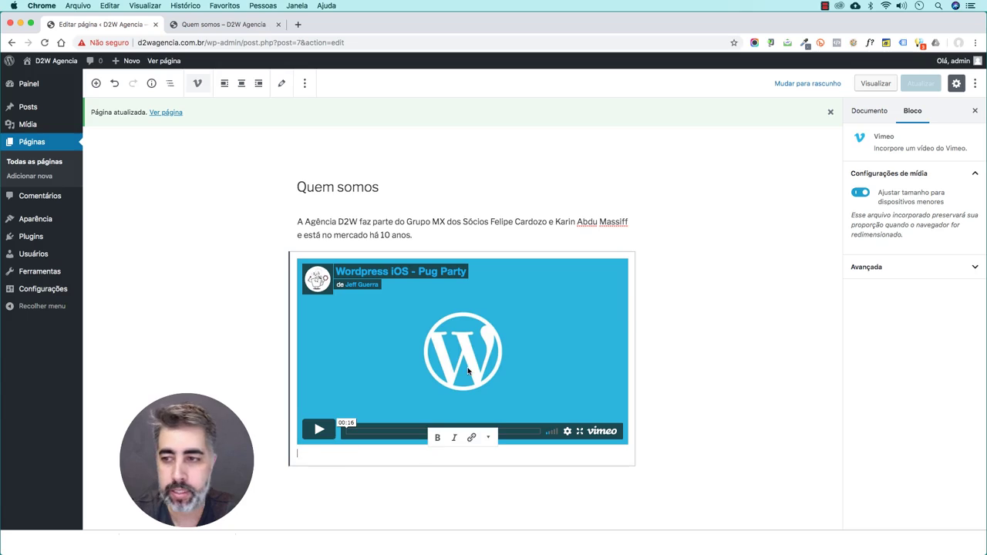
pyautogui.click(282, 85)
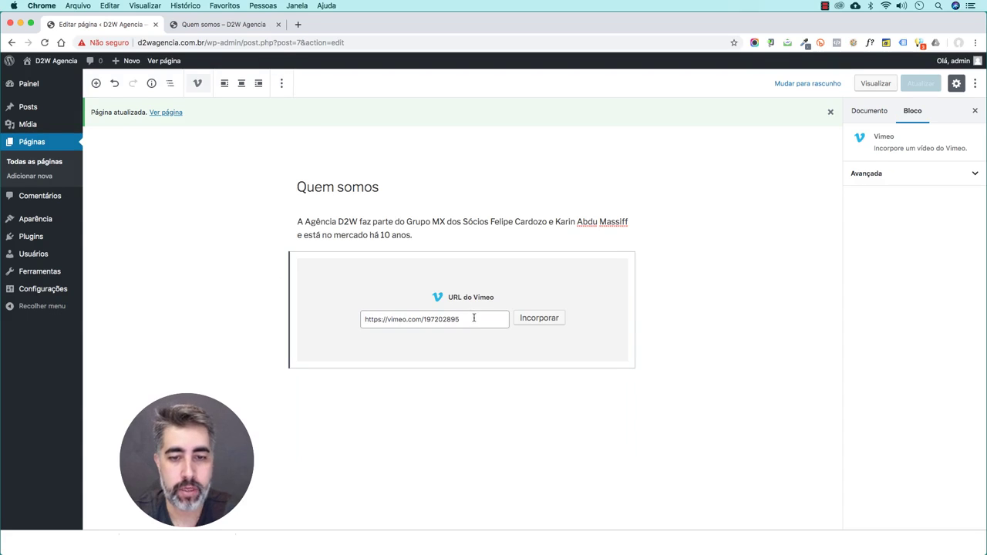
pyautogui.moveTo(474, 318); pyautogui.dragTo(320, 321)
pyautogui.write('https://www.youtube.com/watch?v=72xdCU__XCk')
pyautogui.click(543, 323)
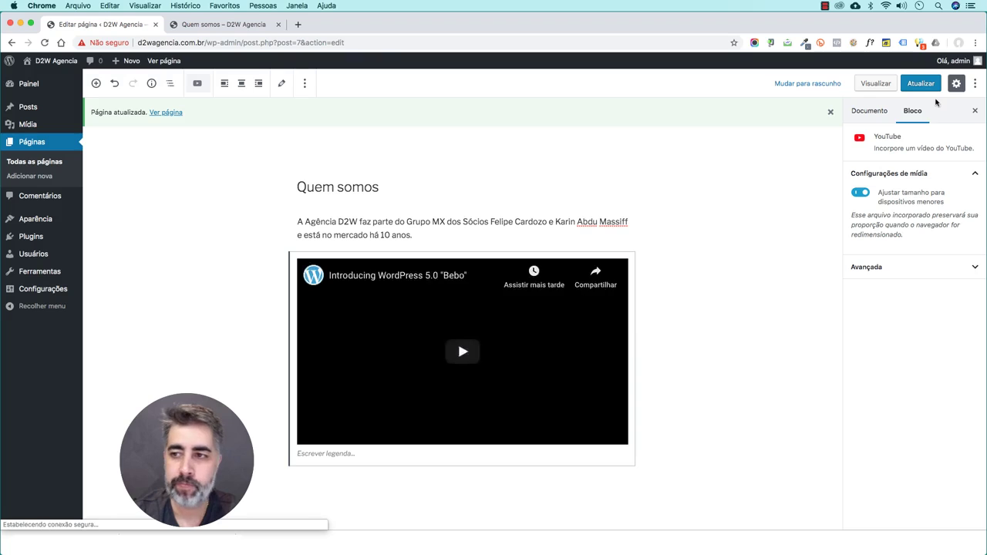
# - Update the page, reload the published page to check the YouTube embed, and return to the editor
pyautogui.press('super+s')
pyautogui.click(235, 28)
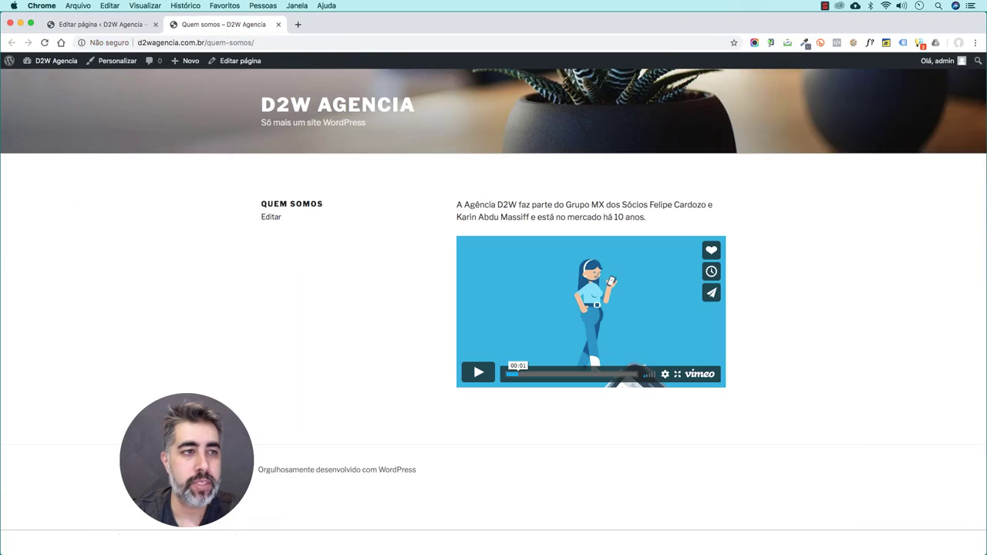
pyautogui.click(46, 41)
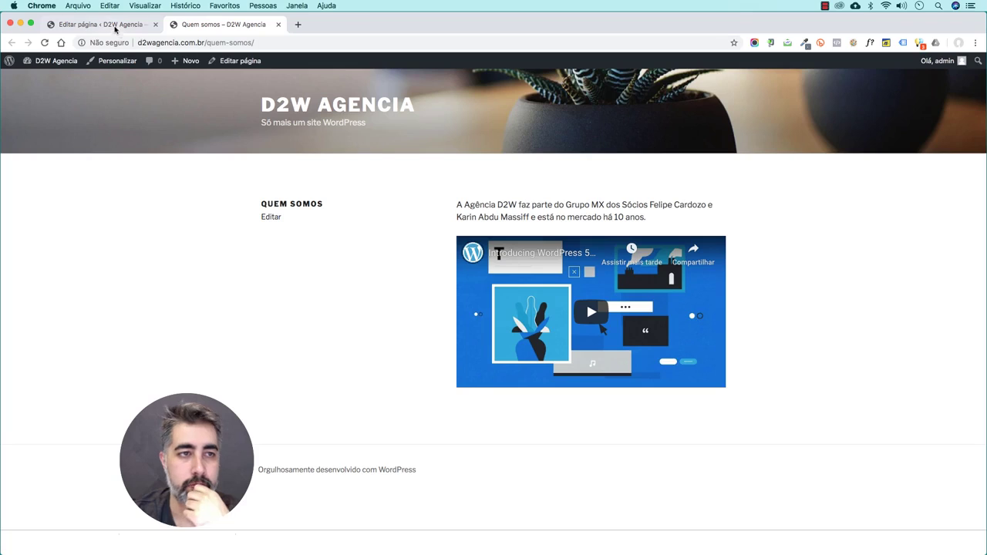
pyautogui.click(114, 28)
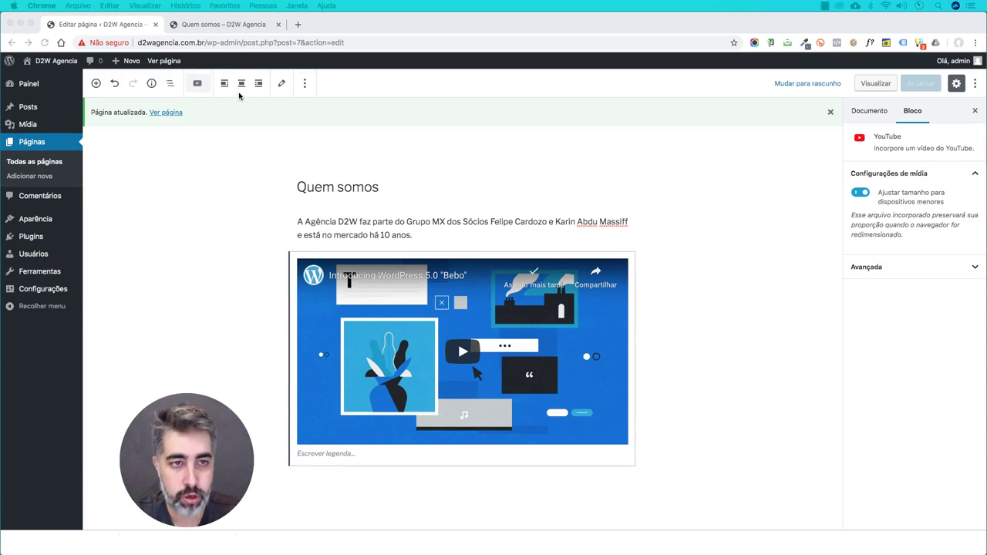
pyautogui.click(281, 83)
pyautogui.press('super+a')
pyautogui.press('super+v')
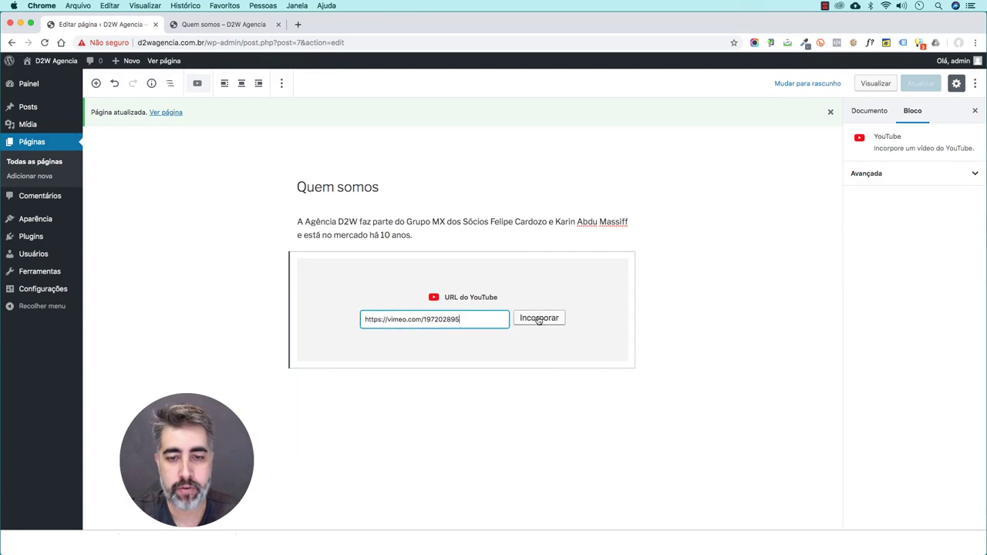
pyautogui.click(539, 317)
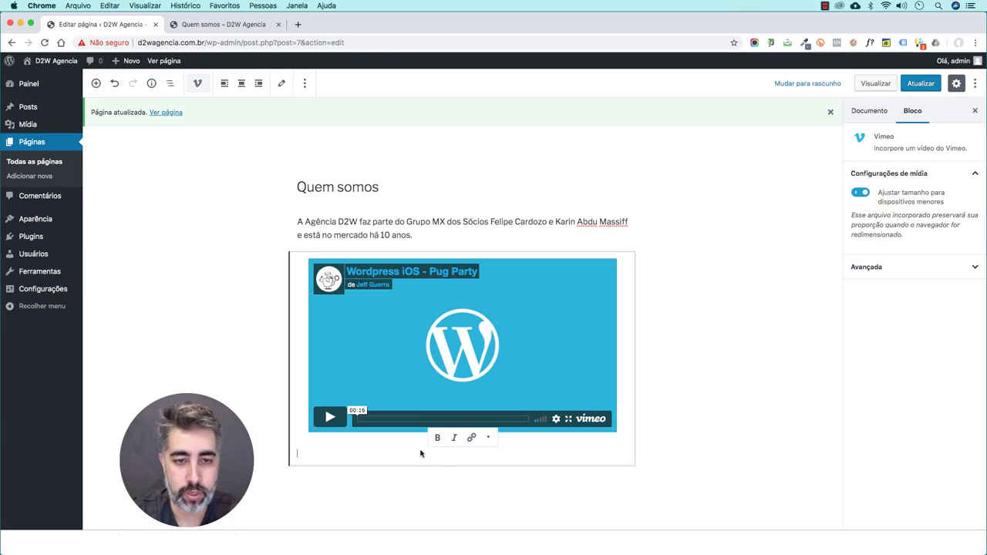
# - Remove the video block and insert an Imagem block from the common blocks below the introductory paragraph
pyautogui.click(304, 83)
pyautogui.click(322, 240)
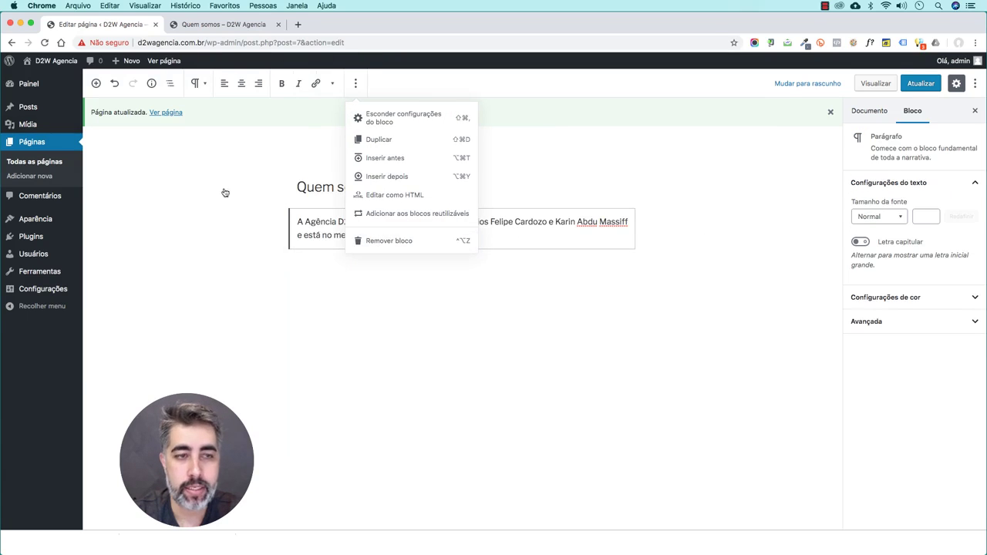
pyautogui.click(96, 84)
pyautogui.click(132, 147)
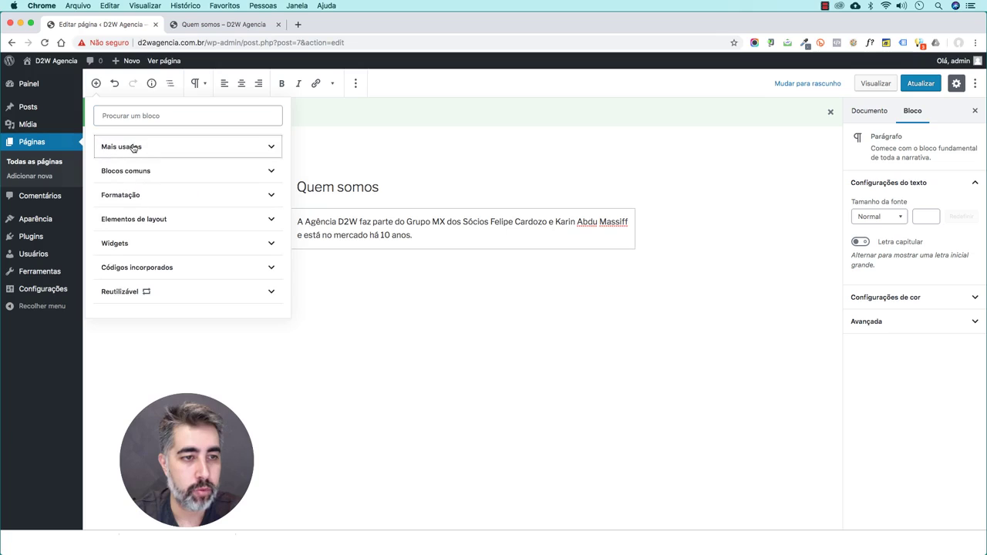
pyautogui.click(132, 170)
pyautogui.click(241, 227)
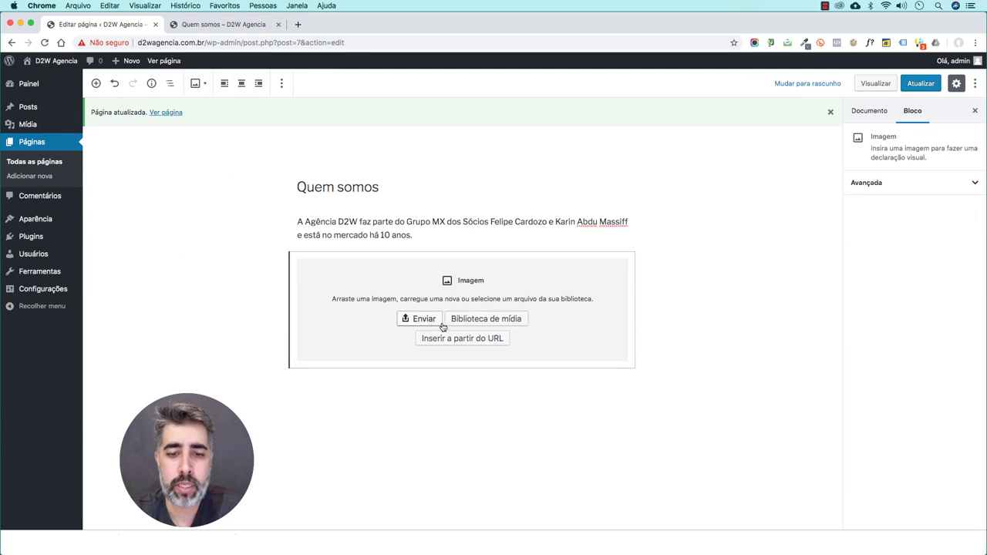
pyautogui.click(479, 343)
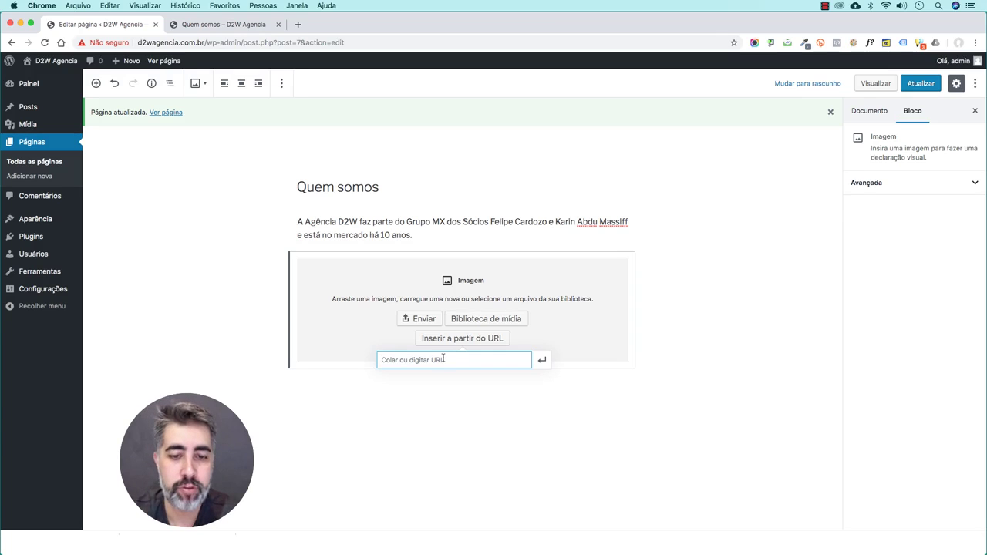
pyautogui.click(423, 320)
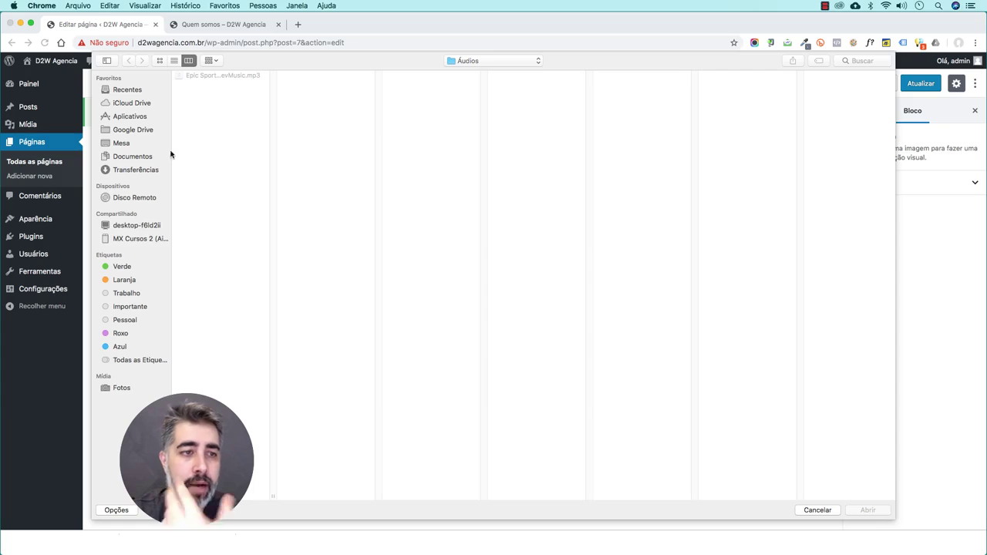
pyautogui.click(129, 145)
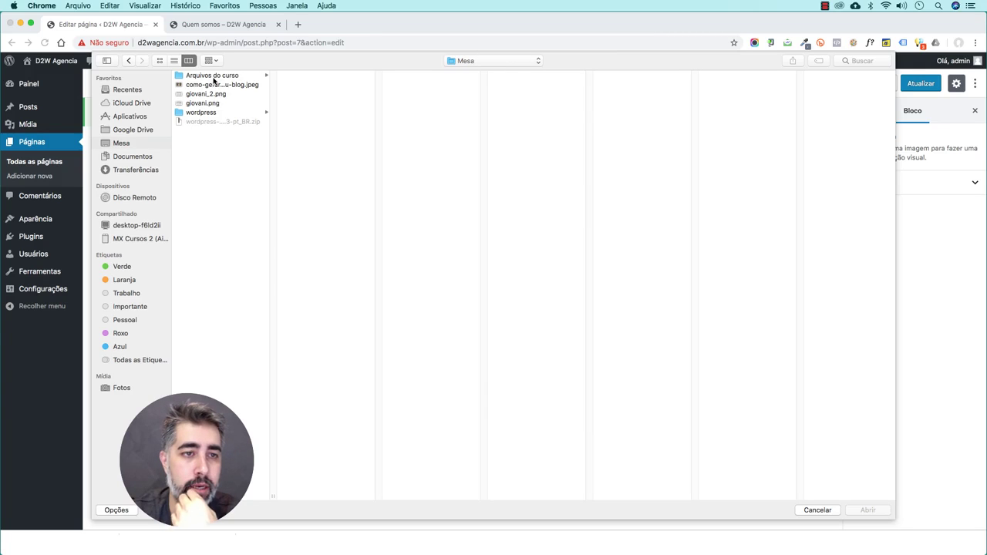
pyautogui.click(809, 508)
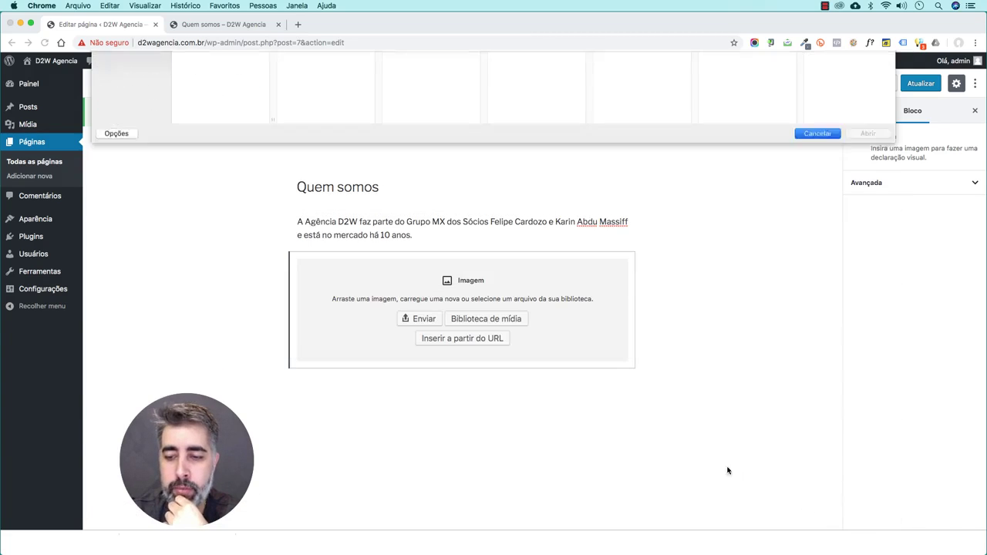
pyautogui.click(433, 319)
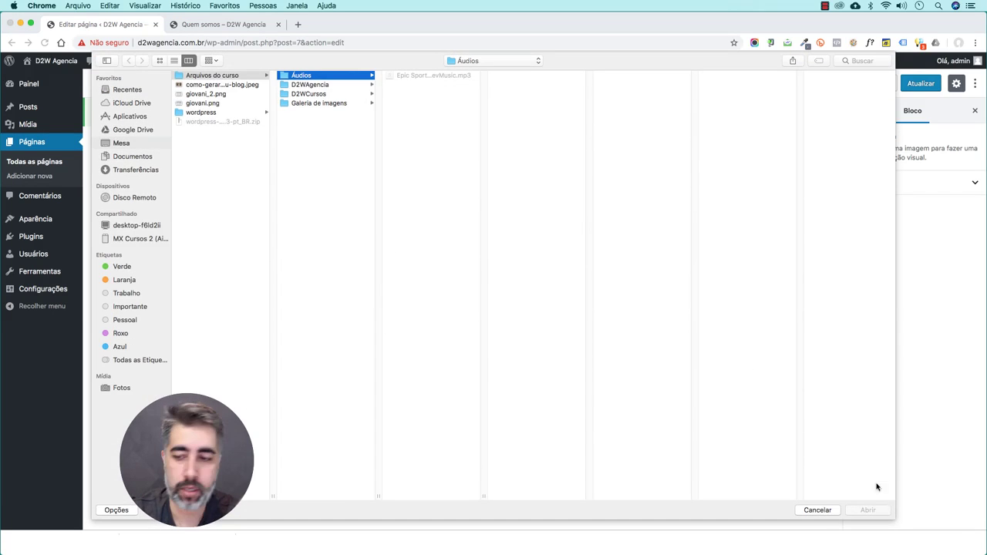
pyautogui.click(819, 510)
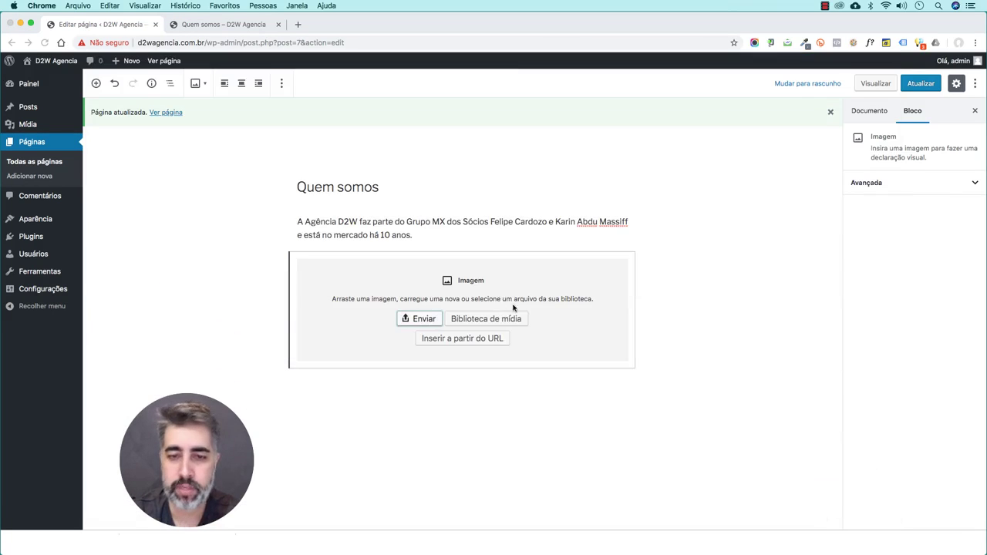
# - Place the laptop photo como-gerar-mais-trafego-para-seu-blog.jpeg from the media library in the image block
pyautogui.click(469, 319)
pyautogui.click(84, 158)
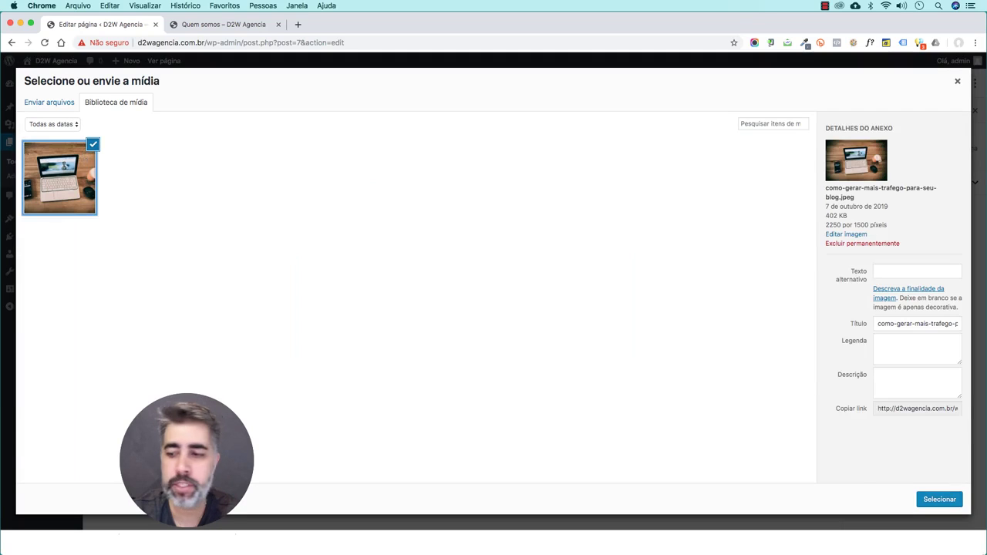
pyautogui.click(938, 499)
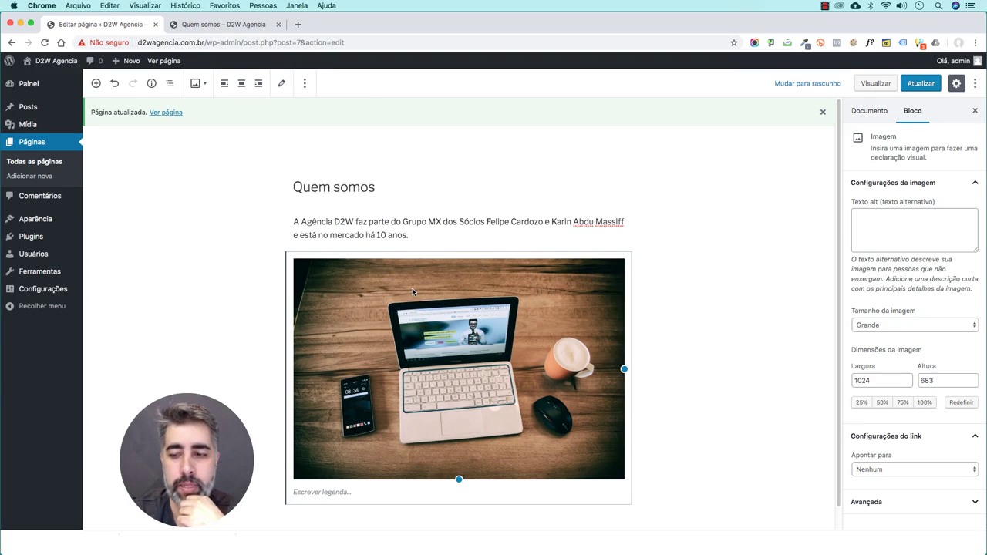
pyautogui.click(281, 85)
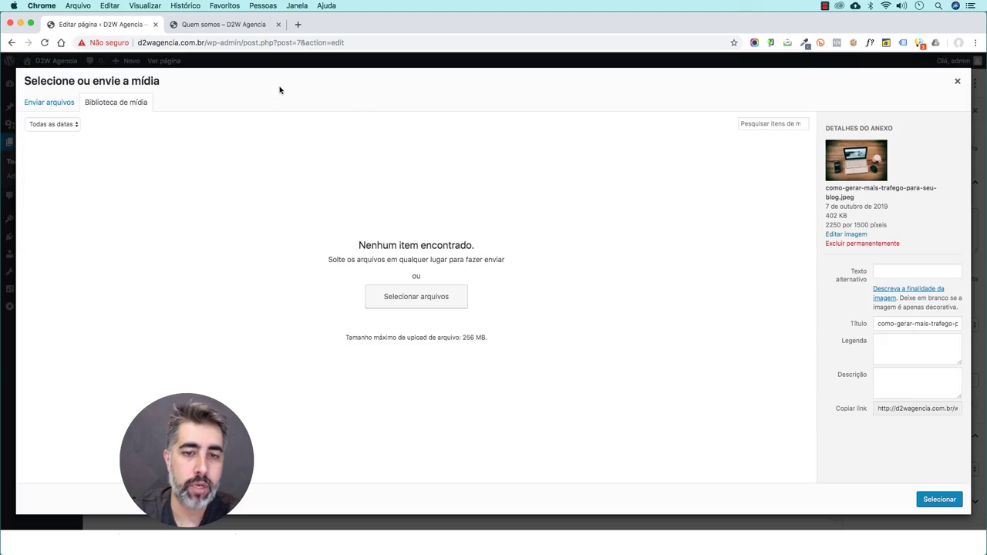
pyautogui.click(958, 81)
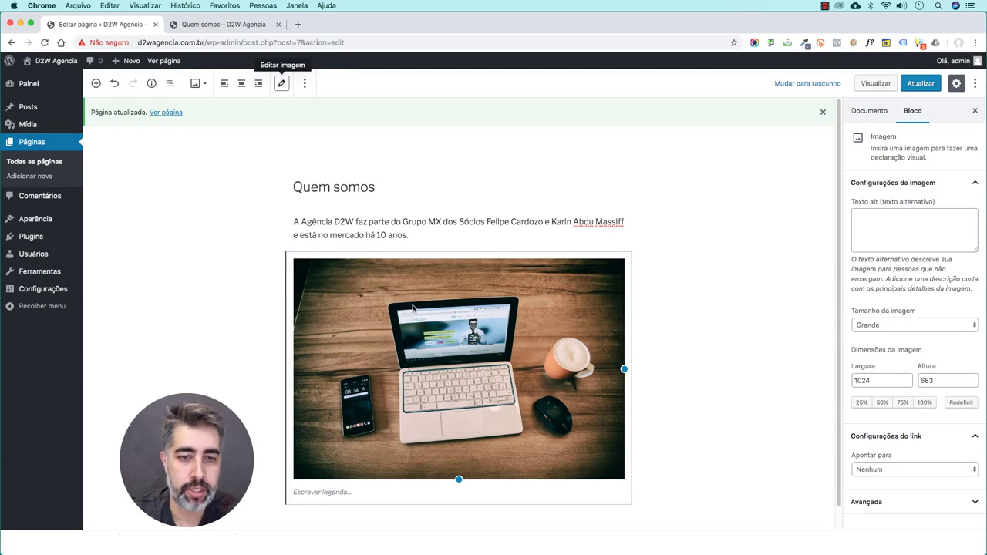
pyautogui.click(280, 84)
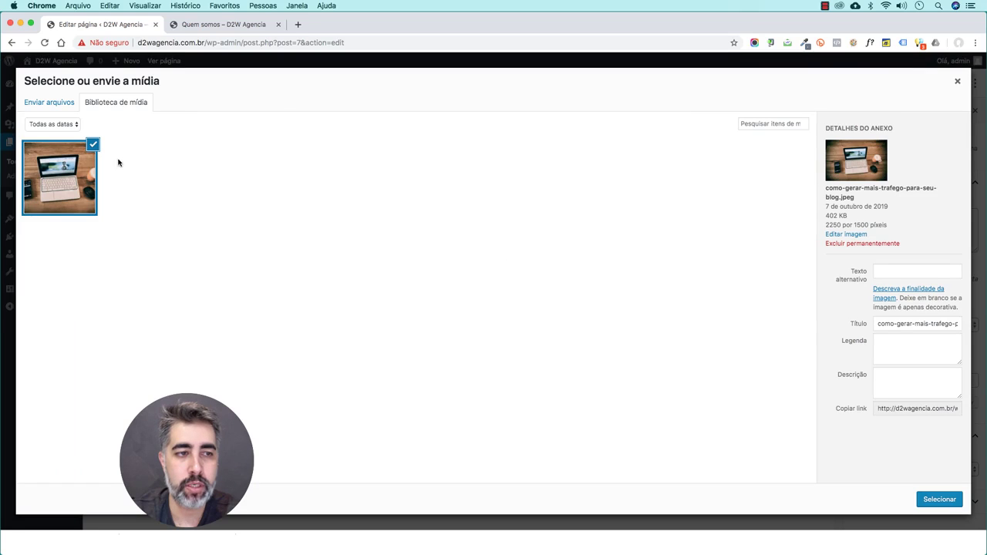
pyautogui.click(98, 148)
pyautogui.click(55, 158)
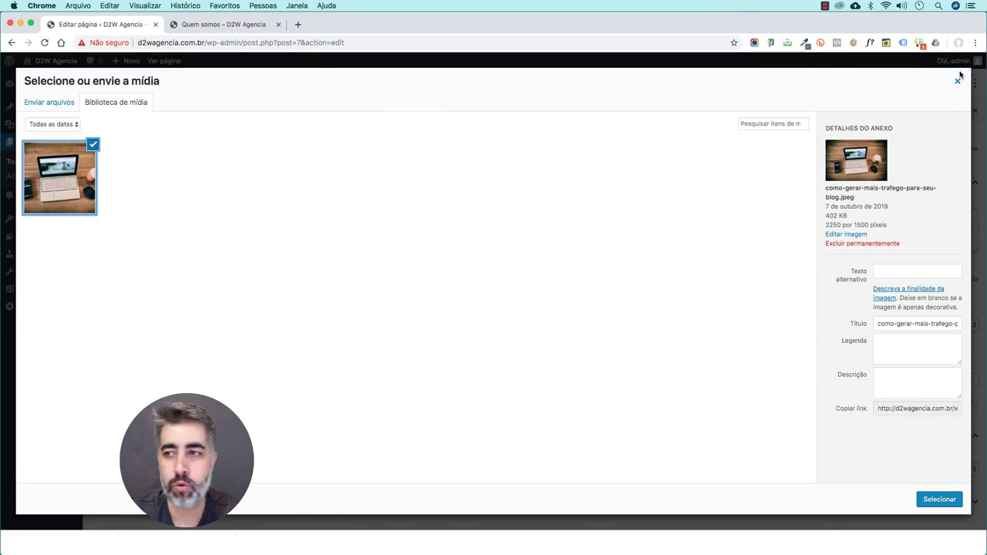
pyautogui.click(958, 80)
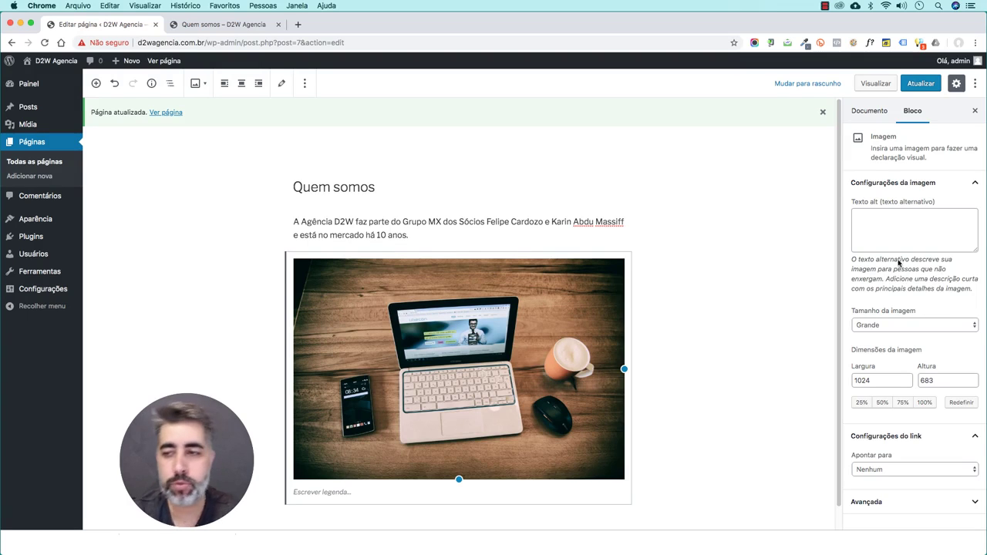
# - Set the laptop image's alternative text to "Marketing Digital é uma ótima forma de alavancar seu negócio"
pyautogui.click(903, 226)
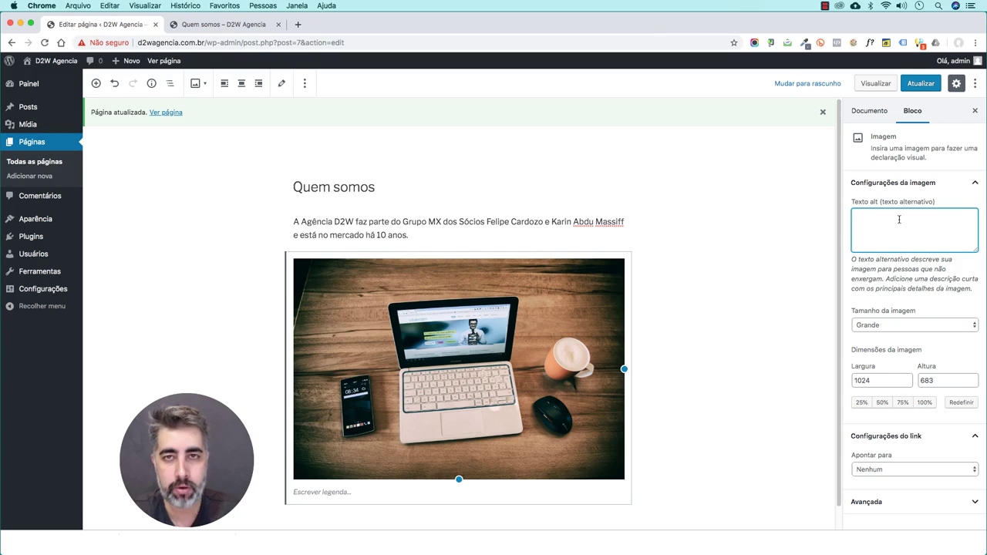
pyautogui.write('Marketing Digital')
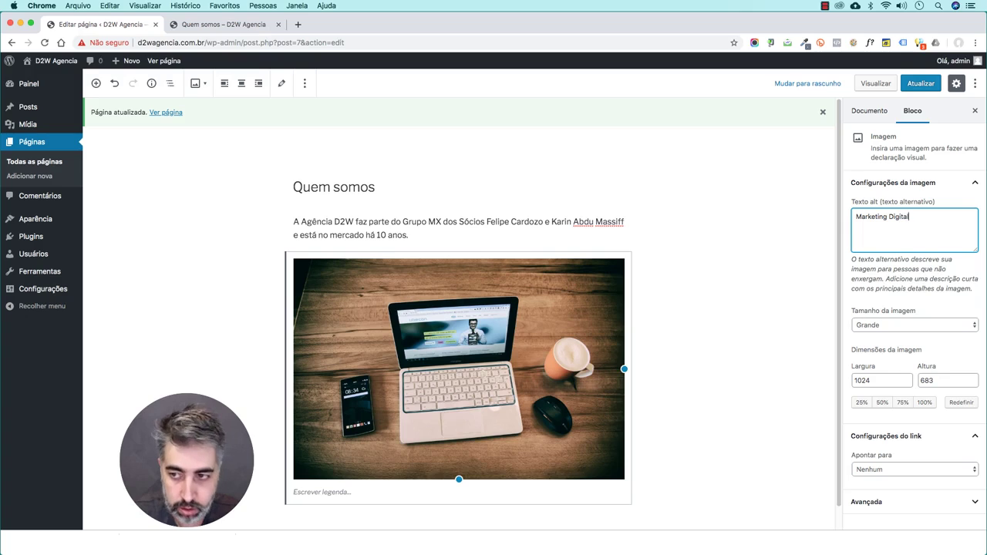
pyautogui.write(' é uma ótima forma de alavanca')
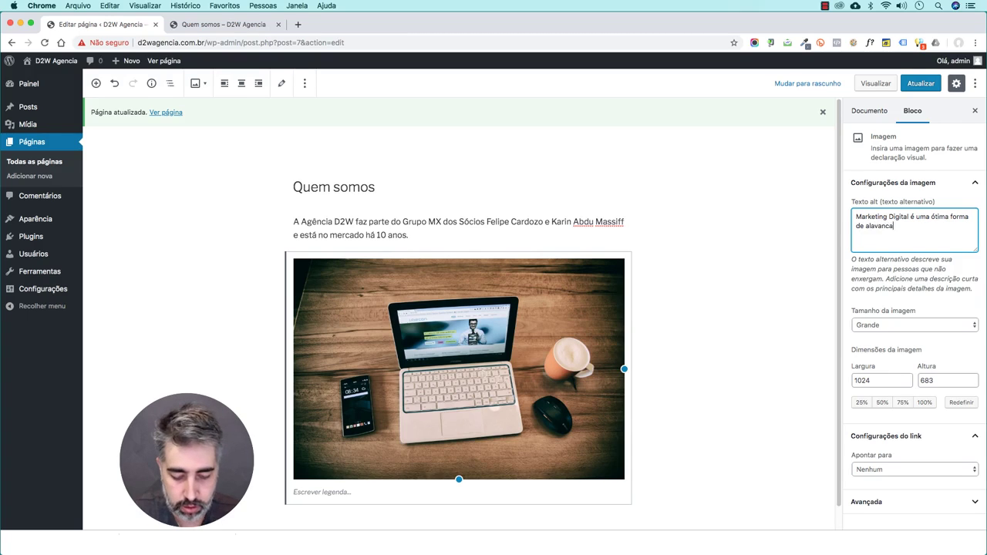
pyautogui.write('r seu negócio')
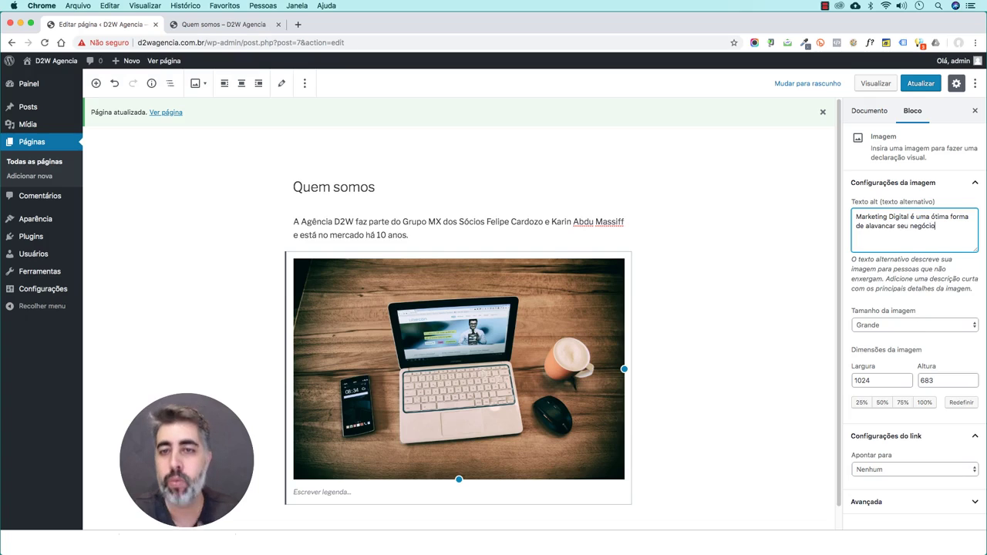
pyautogui.click(850, 255)
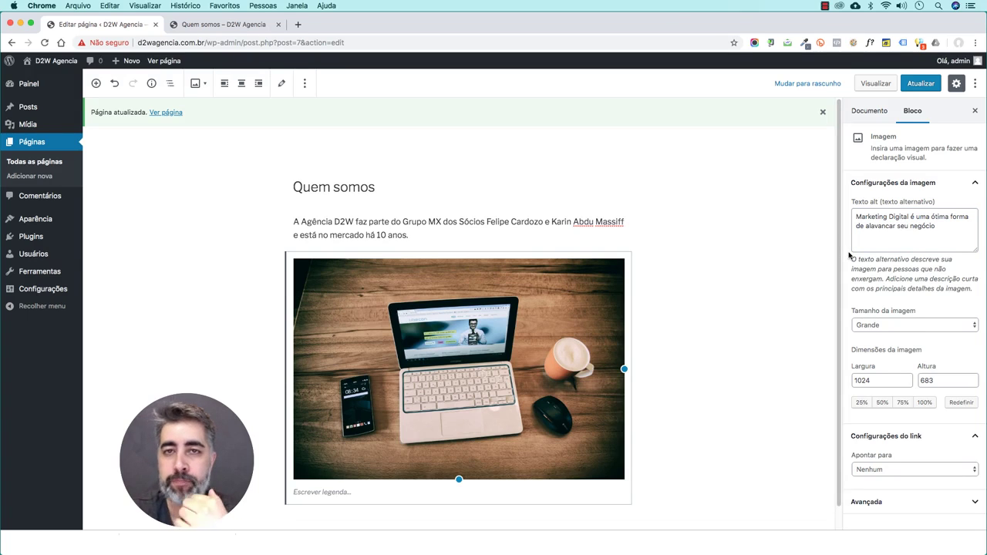
# - Try the laptop image at the sizes Miniatura, Médio and Grande, ending with Tamanho completo
pyautogui.click(891, 325)
pyautogui.click(885, 305)
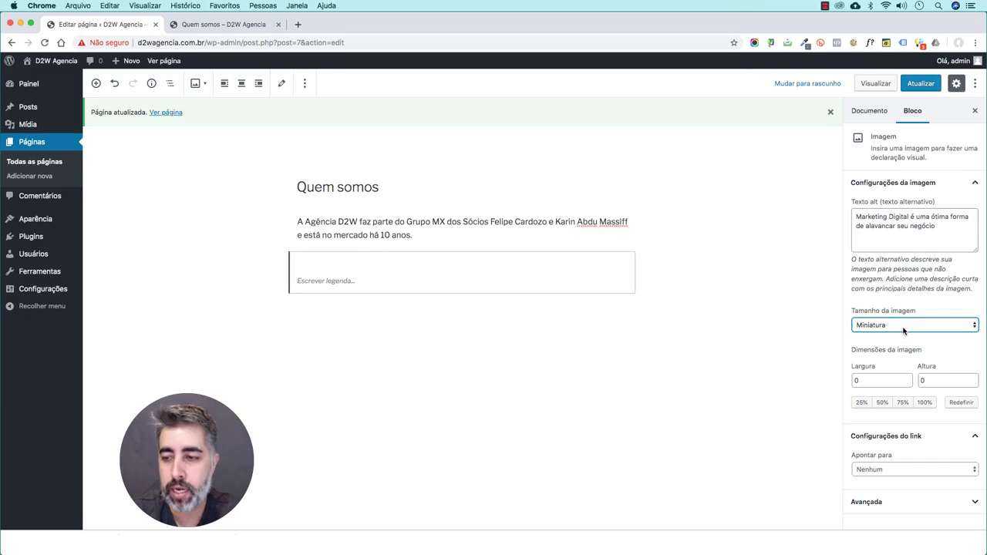
pyautogui.click(904, 328)
pyautogui.click(891, 333)
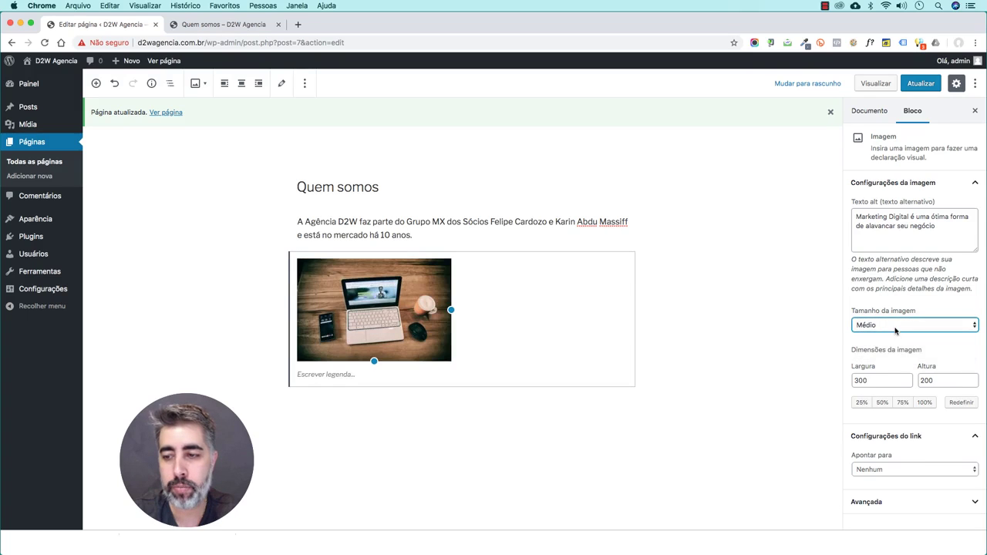
pyautogui.click(892, 326)
pyautogui.click(886, 334)
pyautogui.click(887, 333)
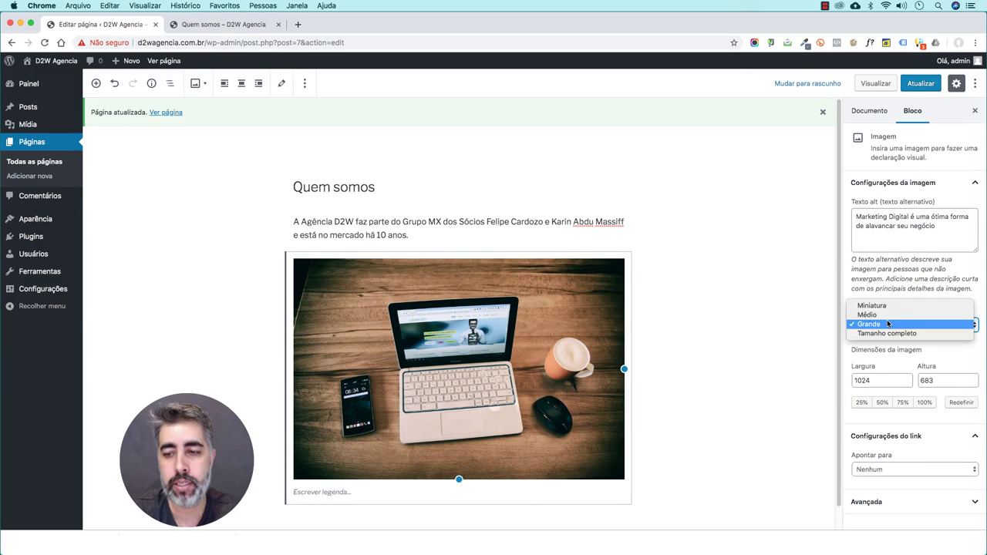
pyautogui.click(886, 333)
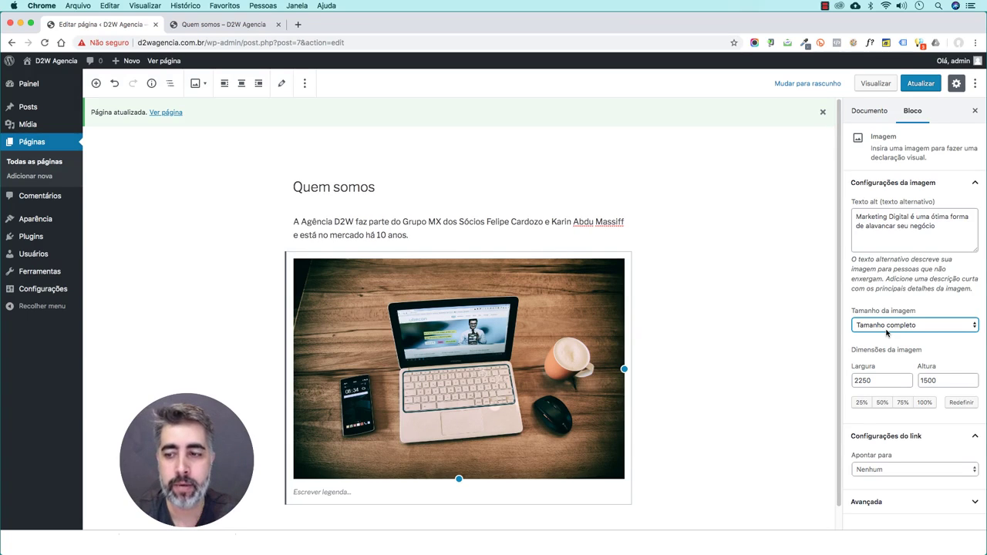
# - Remove the laptop image block and insert a new Imagem block from the common blocks below the introductory paragraph
pyautogui.click(492, 342)
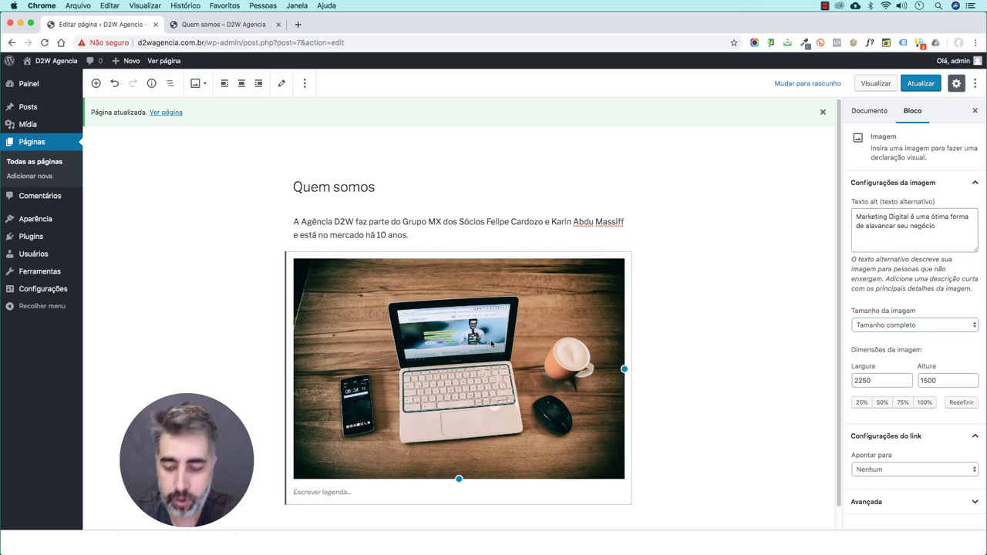
pyautogui.press('BackSpace')
pyautogui.press('Return')
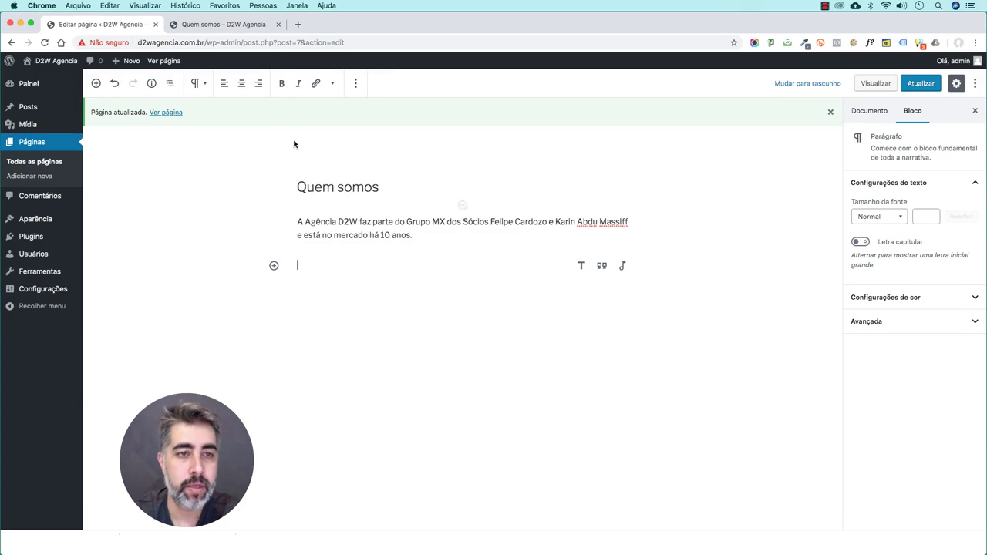
pyautogui.click(96, 84)
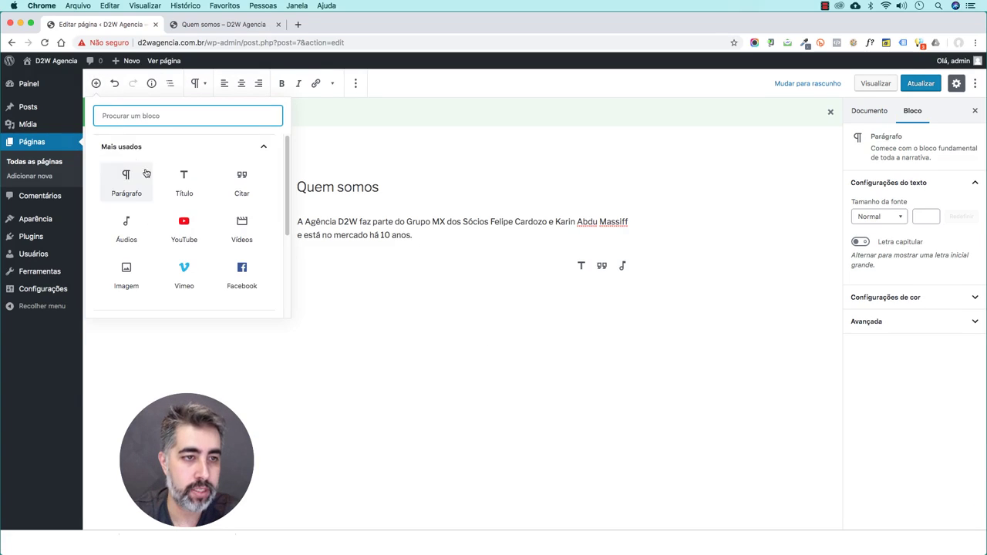
pyautogui.click(122, 148)
pyautogui.click(130, 169)
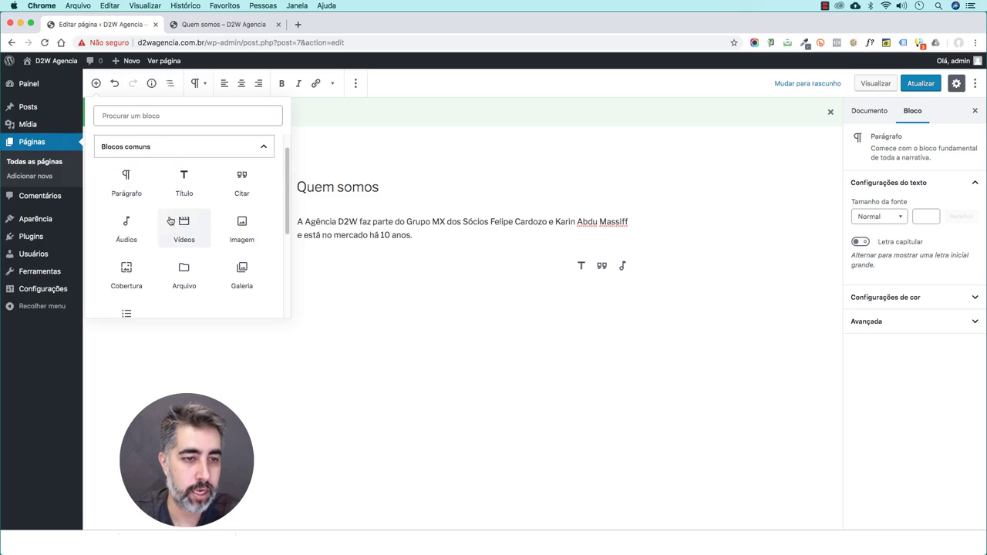
pyautogui.click(241, 225)
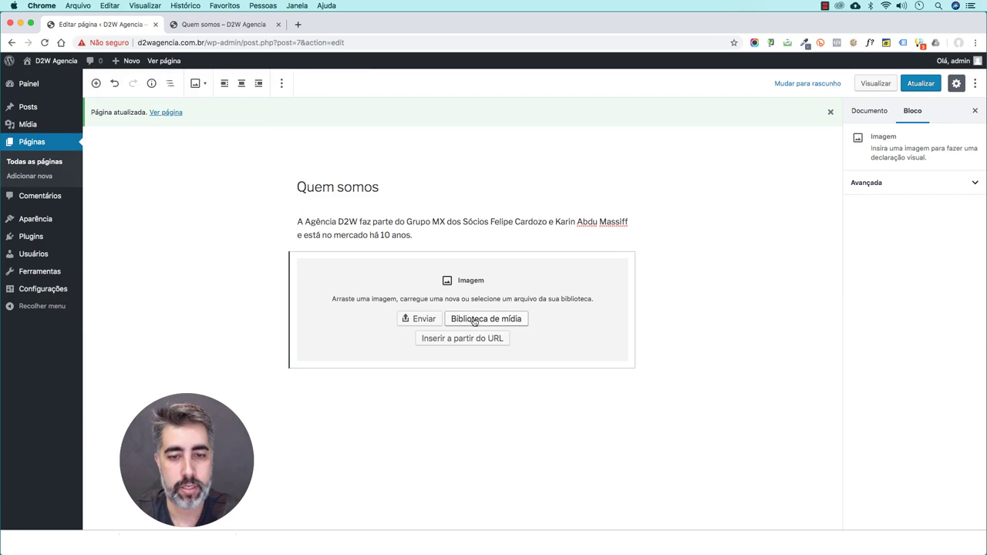
# - Upload pexels-photo-1098460.jpeg from the Galeria de imagens folder in Arquivos do curso into the image block
pyautogui.click(430, 321)
pyautogui.click(503, 64)
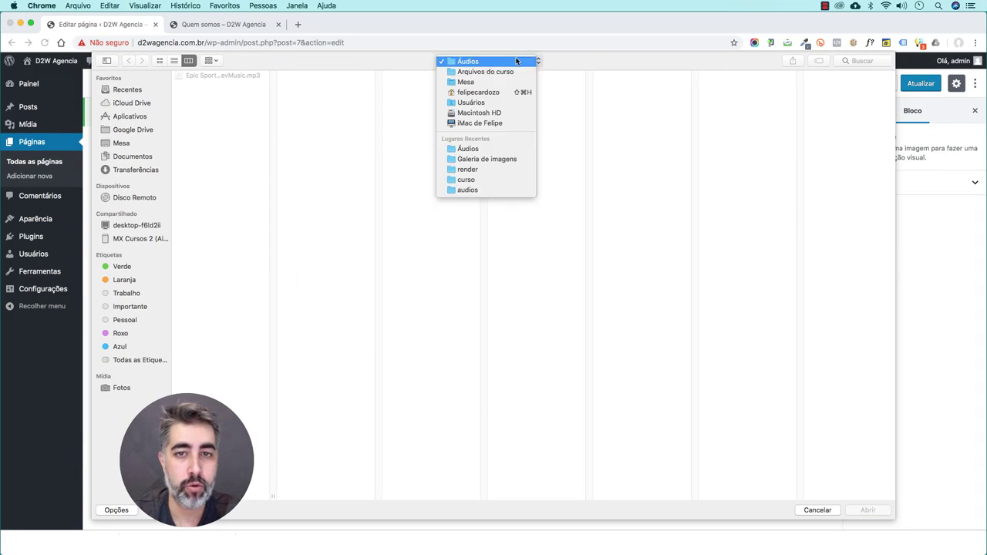
pyautogui.click(498, 72)
pyautogui.click(318, 103)
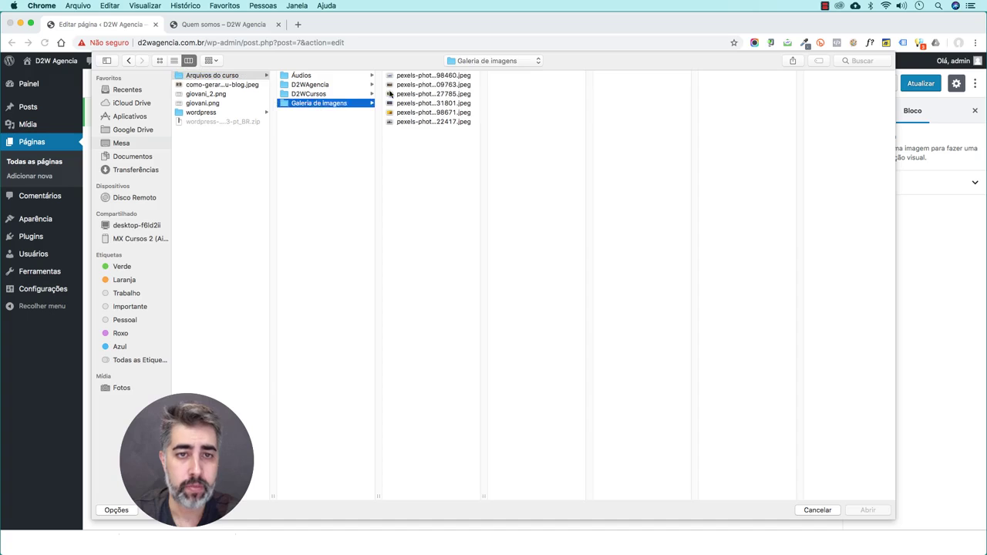
pyautogui.click(424, 76)
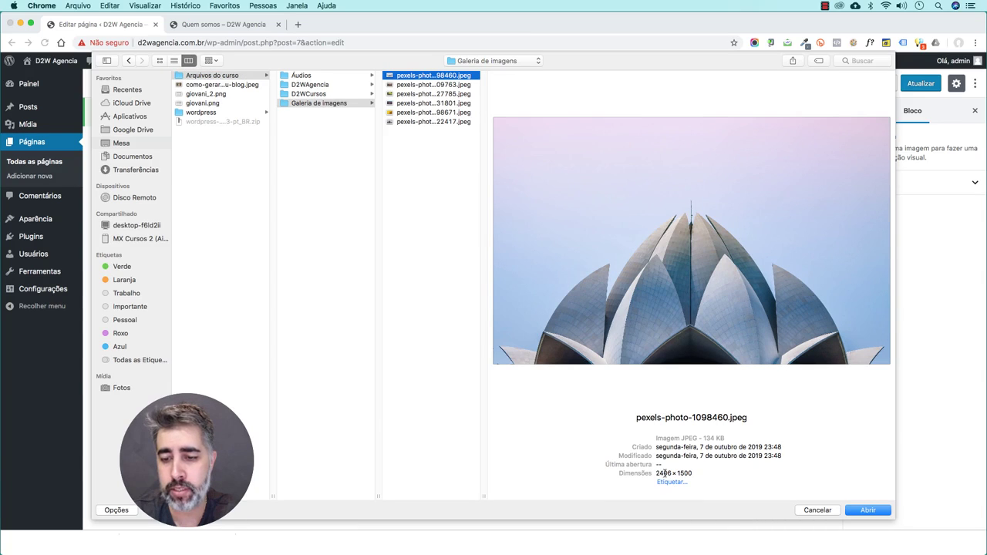
pyautogui.click(869, 510)
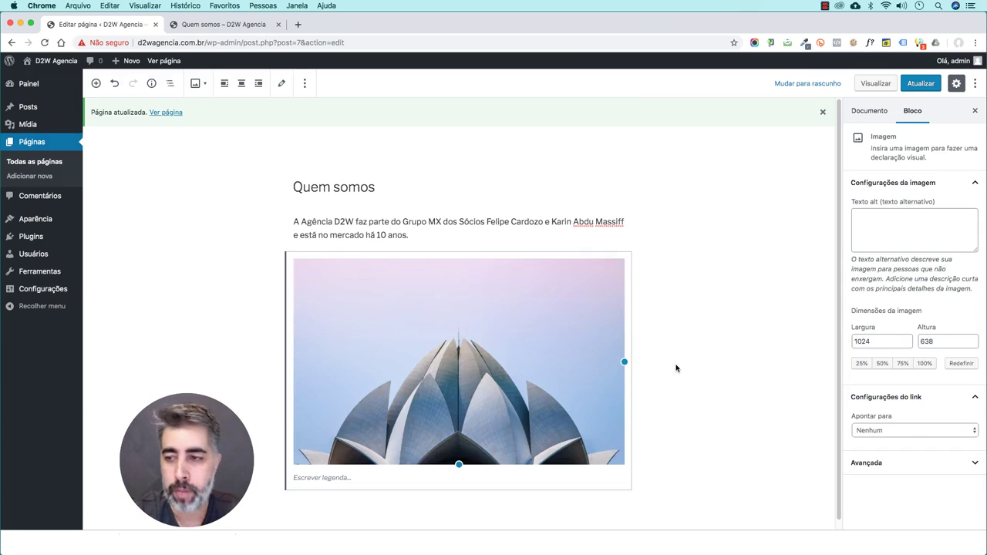
# - Resize the uploaded building image on the page by hand, first to about 495 × 308 and finally about 535 × 333 pixels
pyautogui.moveTo(623, 361); pyautogui.dragTo(550, 340)
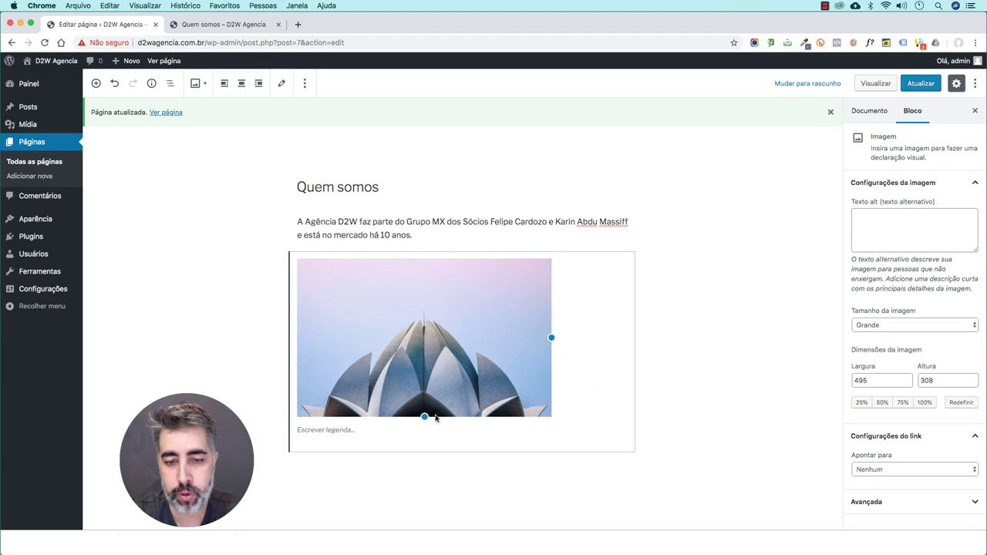
pyautogui.moveTo(426, 418)
pyautogui.mouseDown()
pyautogui.moveTo(428, 379)
pyautogui.moveTo(435, 430)
pyautogui.mouseUp()
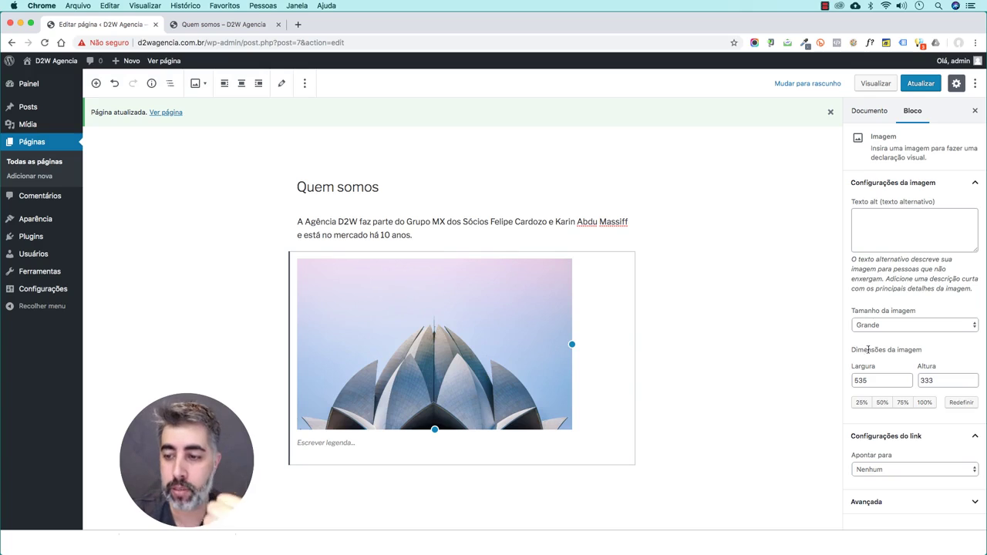
# - Set the building image's size to Tamanho completo and update the page
pyautogui.click(878, 328)
pyautogui.click(879, 333)
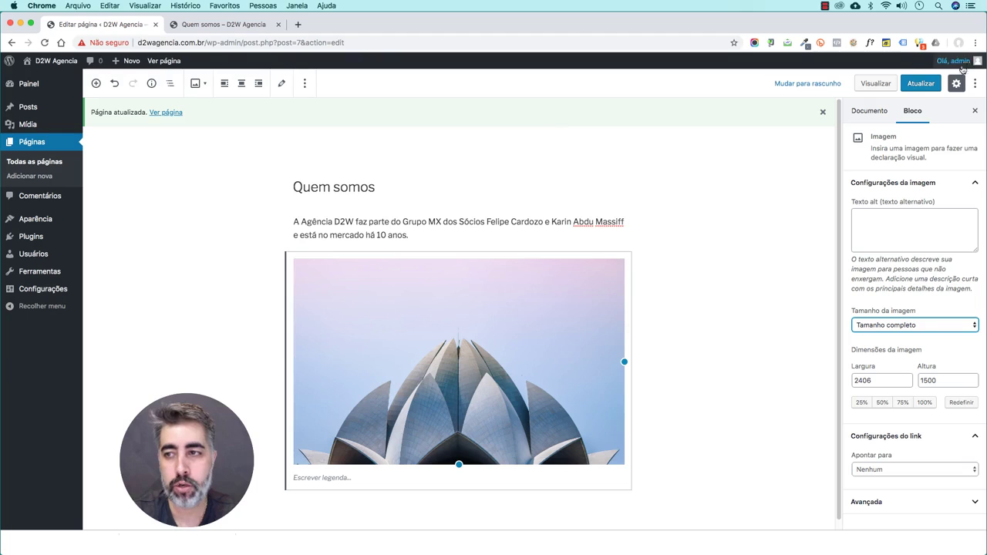
pyautogui.click(921, 84)
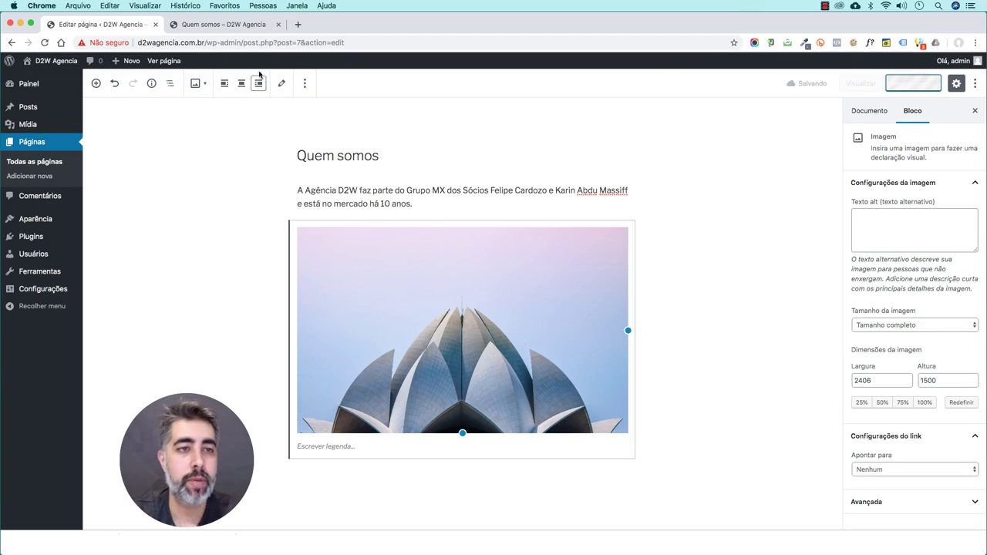
# - Reload the published Quem somos page and check how the full-size building image is displayed
pyautogui.click(225, 25)
pyautogui.click(45, 42)
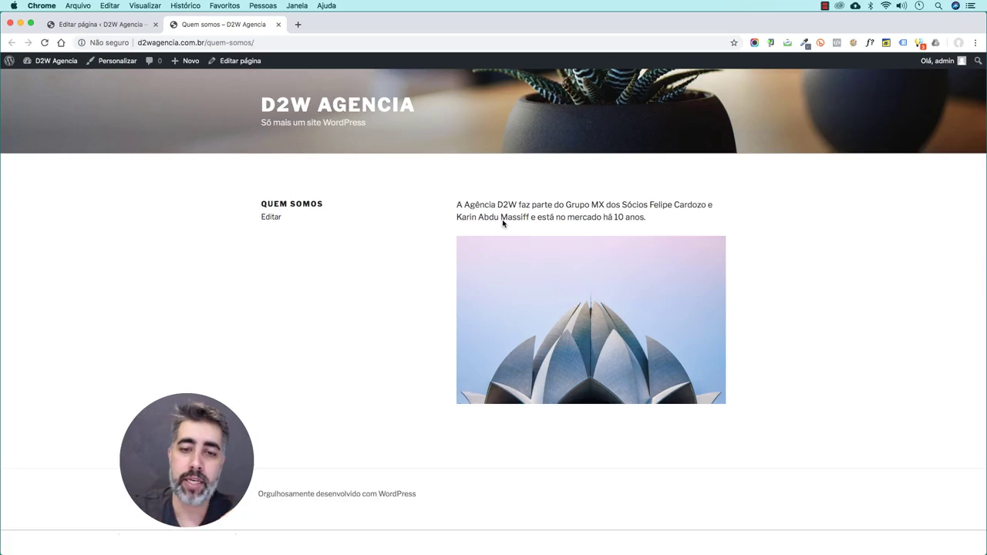
pyautogui.rightClick(520, 253)
pyautogui.click(523, 280)
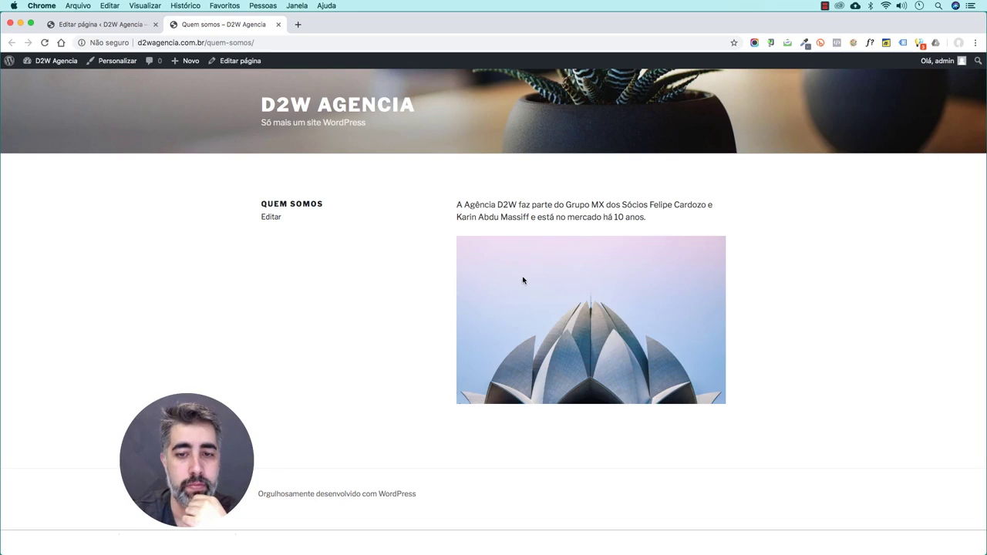
# - Back in the page editor, try a width of 2400 on the building image and undo the change
pyautogui.click(103, 24)
pyautogui.click(802, 328)
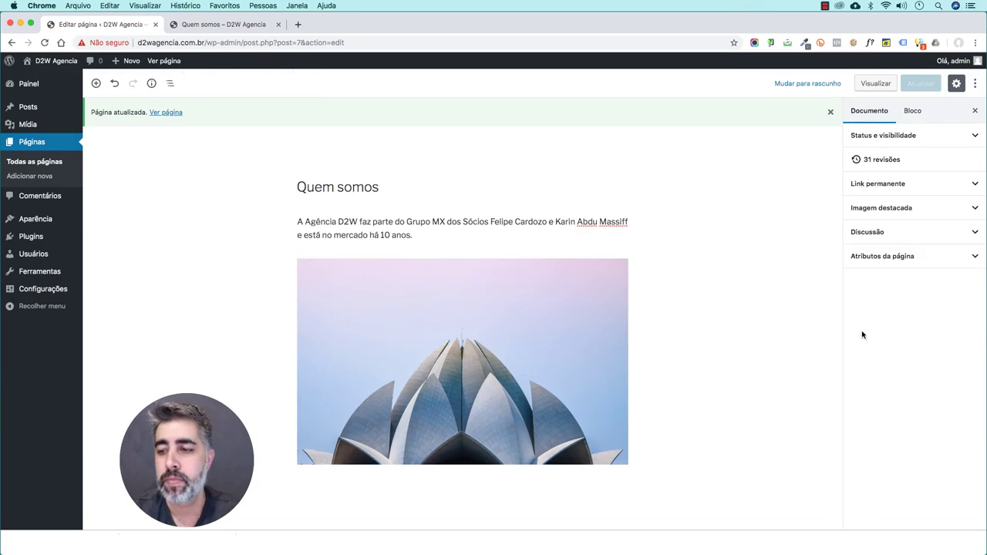
pyautogui.click(470, 373)
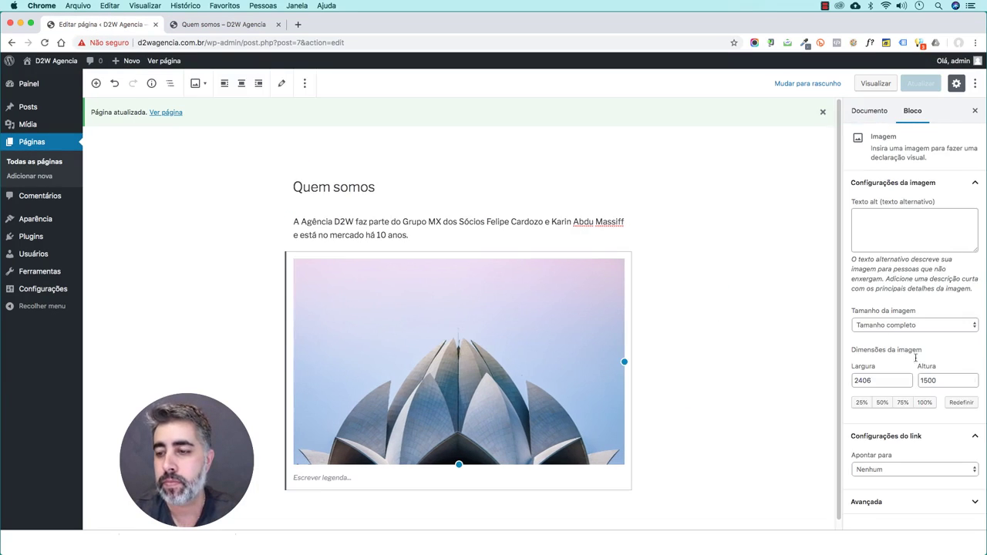
pyautogui.click(873, 380)
pyautogui.moveTo(874, 376); pyautogui.dragTo(841, 384)
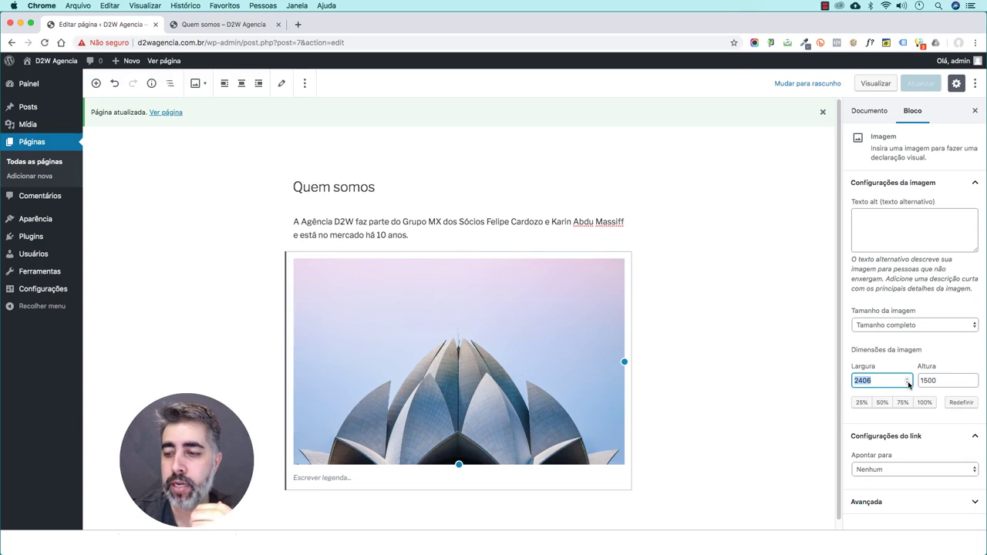
pyautogui.write('2400')
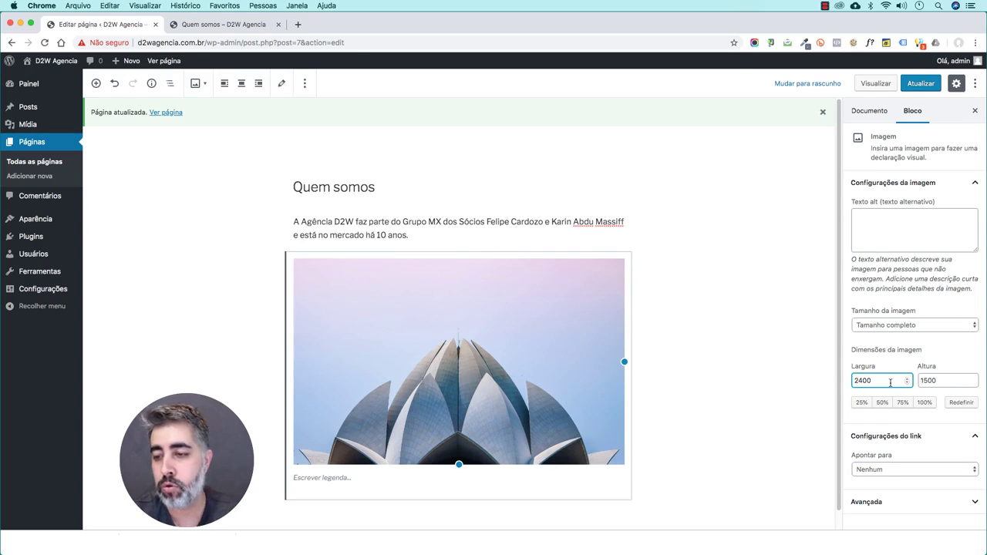
pyautogui.press('super+z')
pyautogui.moveTo(891, 380); pyautogui.dragTo(829, 385)
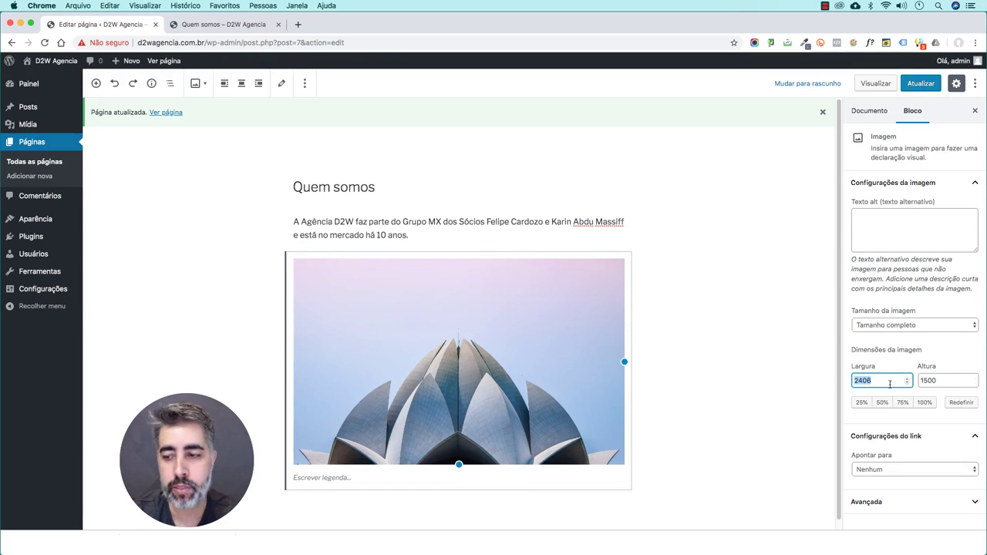
# - Try a height of 500 on the building image, undo it and reset the image dimensions
pyautogui.doubleClick(941, 380)
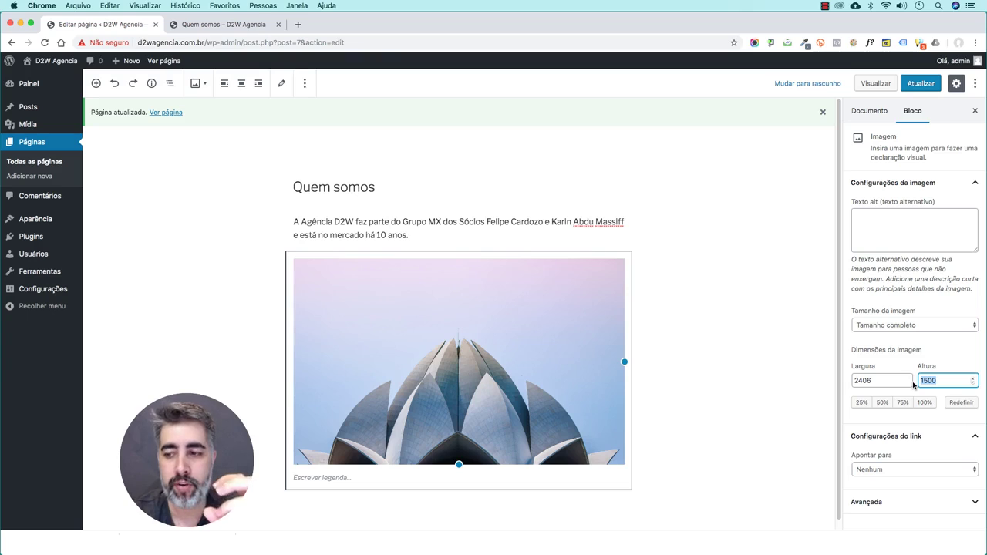
pyautogui.write('5')
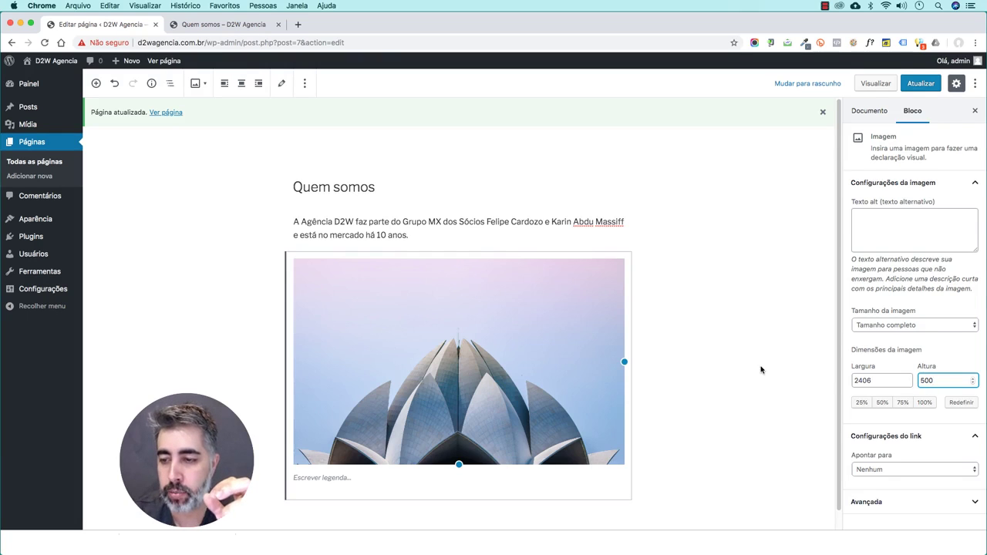
pyautogui.click(760, 370)
pyautogui.click(586, 335)
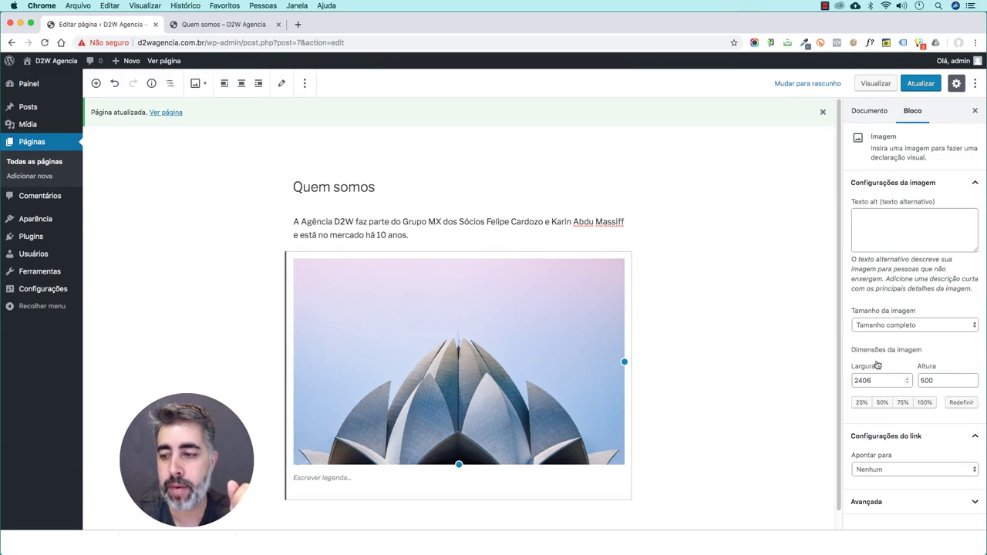
pyautogui.doubleClick(938, 381)
pyautogui.press('super+z')
pyautogui.click(960, 403)
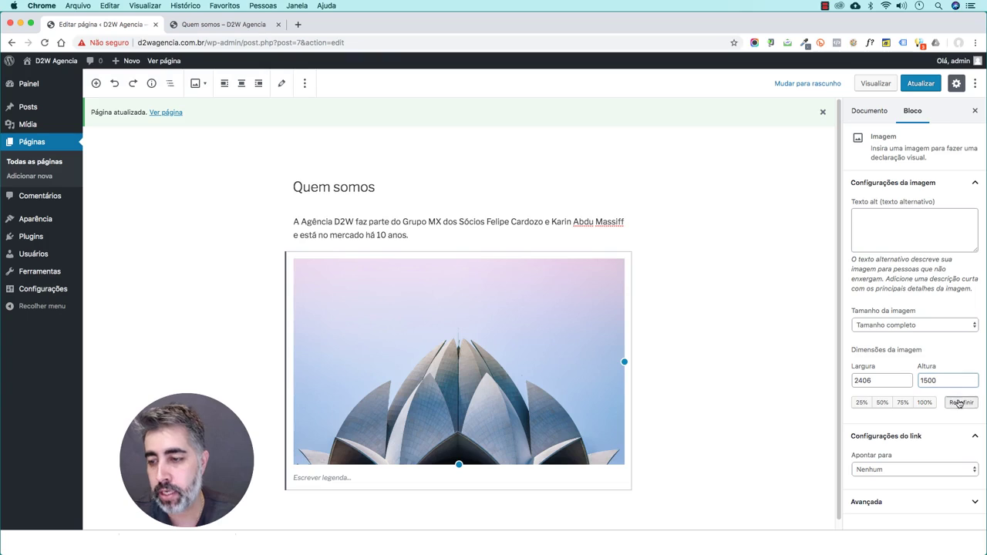
# - Try the 75%, 50% and 25% size presets on the building image, switching between them to compare
pyautogui.click(903, 402)
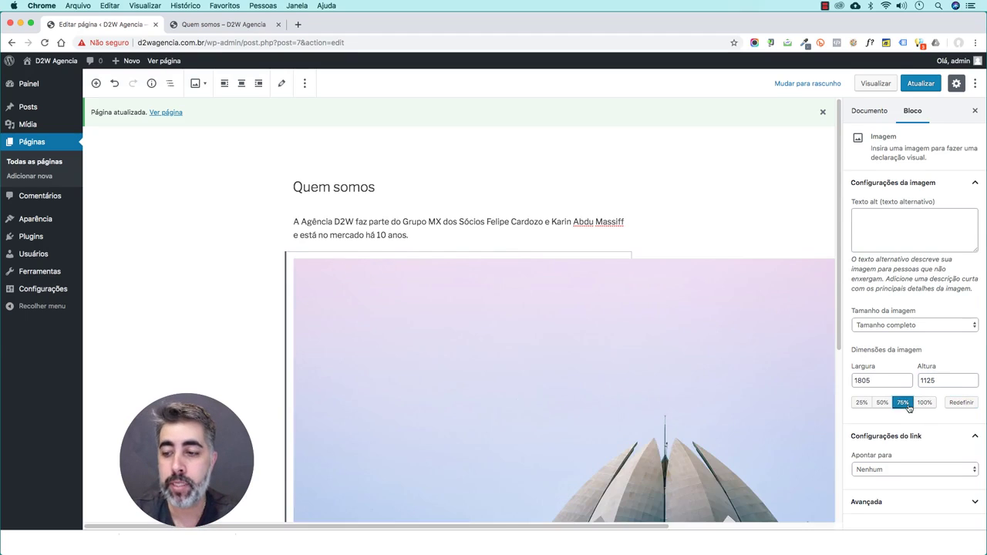
pyautogui.click(881, 403)
pyautogui.click(867, 404)
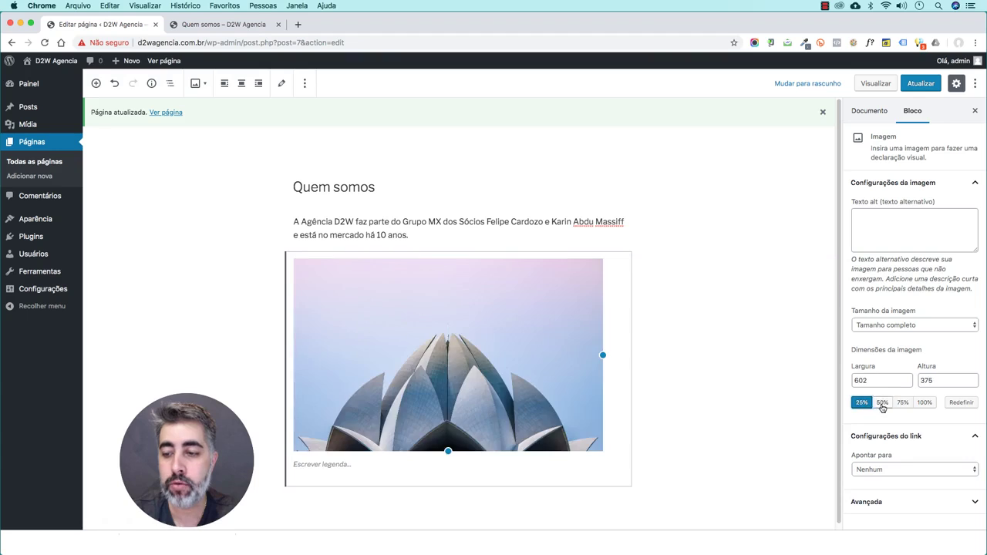
pyautogui.click(882, 403)
pyautogui.click(902, 404)
pyautogui.click(882, 403)
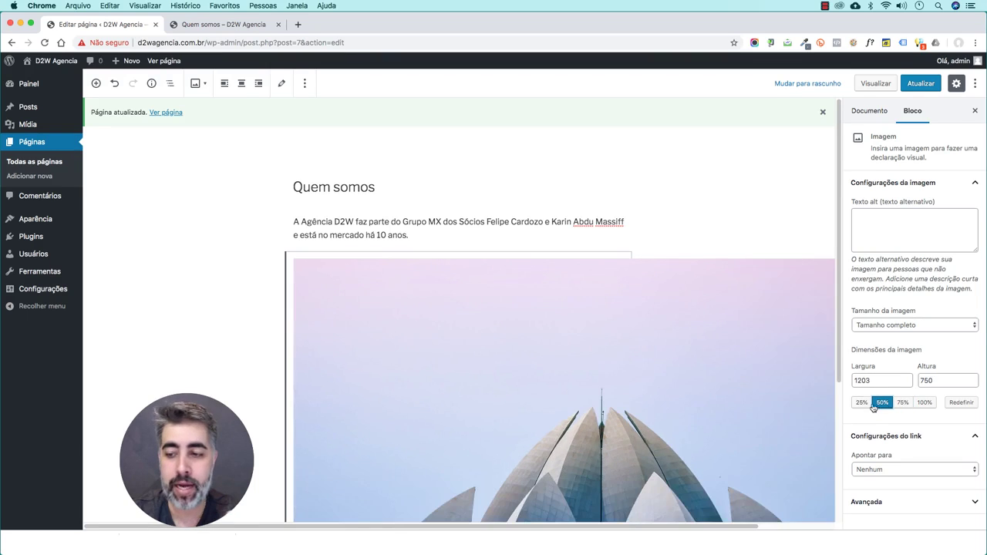
pyautogui.click(864, 404)
pyautogui.click(881, 403)
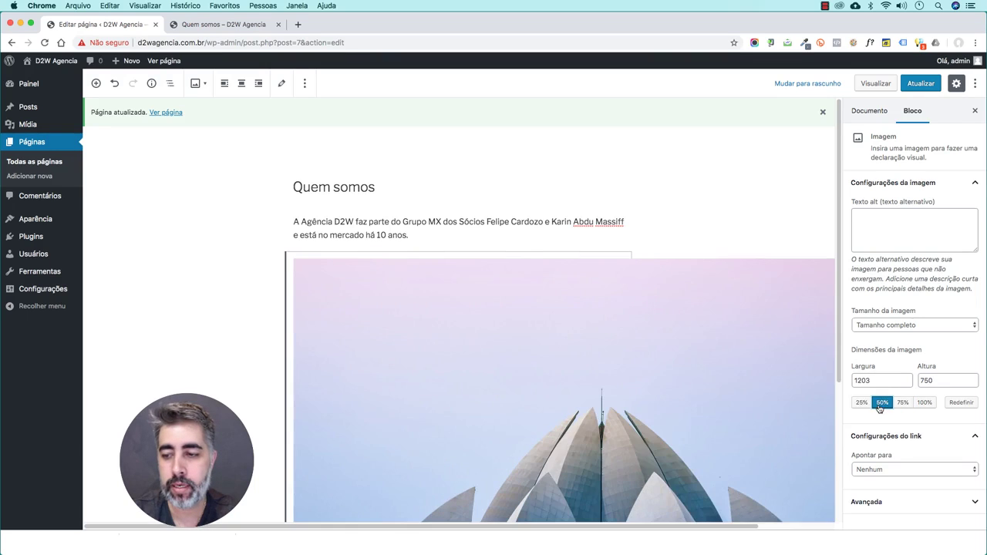
pyautogui.click(864, 404)
pyautogui.click(882, 402)
# - Set the building image to 100% of its dimensions and update the page
pyautogui.click(924, 402)
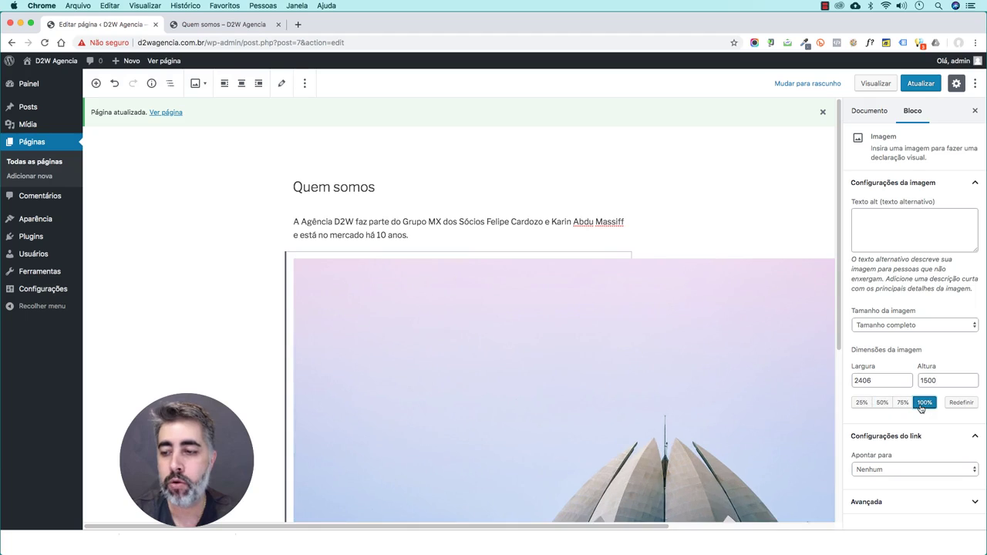
pyautogui.scroll(3, 563, 298)
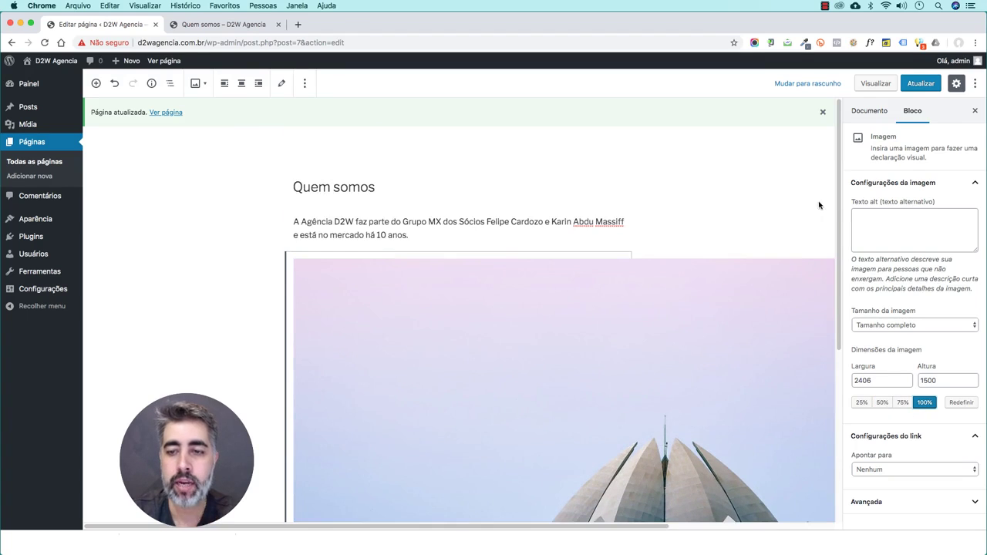
pyautogui.click(919, 84)
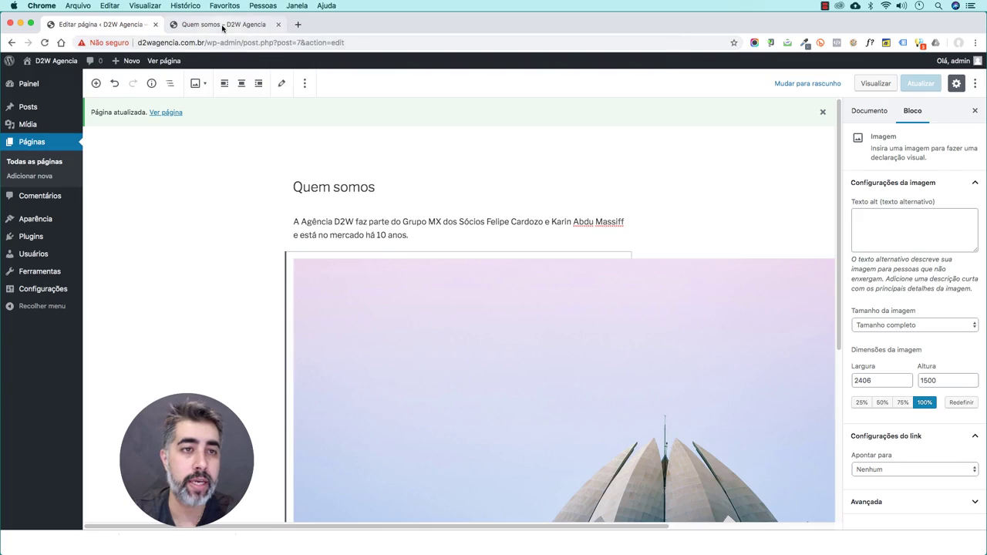
# - Reload the published Quem somos page and compare its building image with the 100% version in the editor
pyautogui.click(224, 24)
pyautogui.click(45, 42)
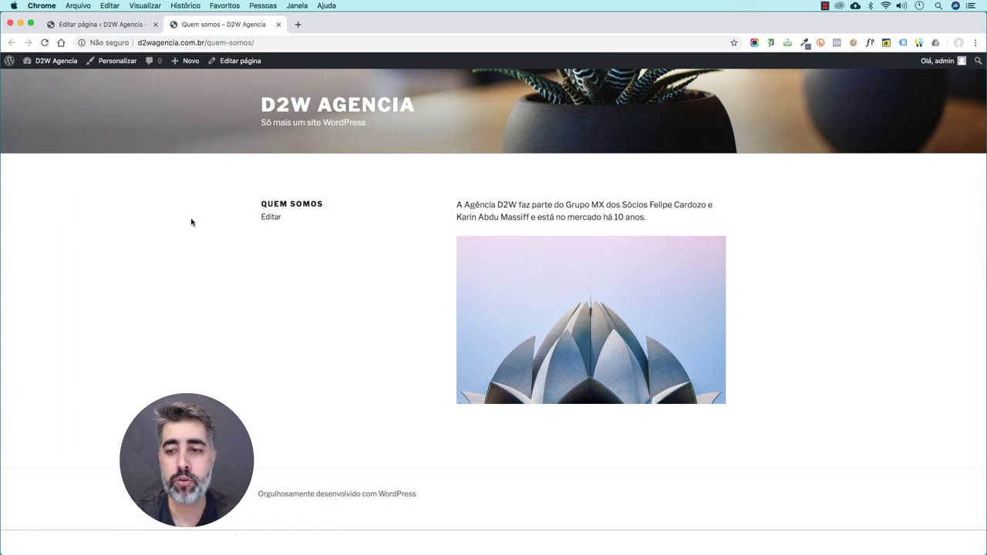
pyautogui.click(114, 24)
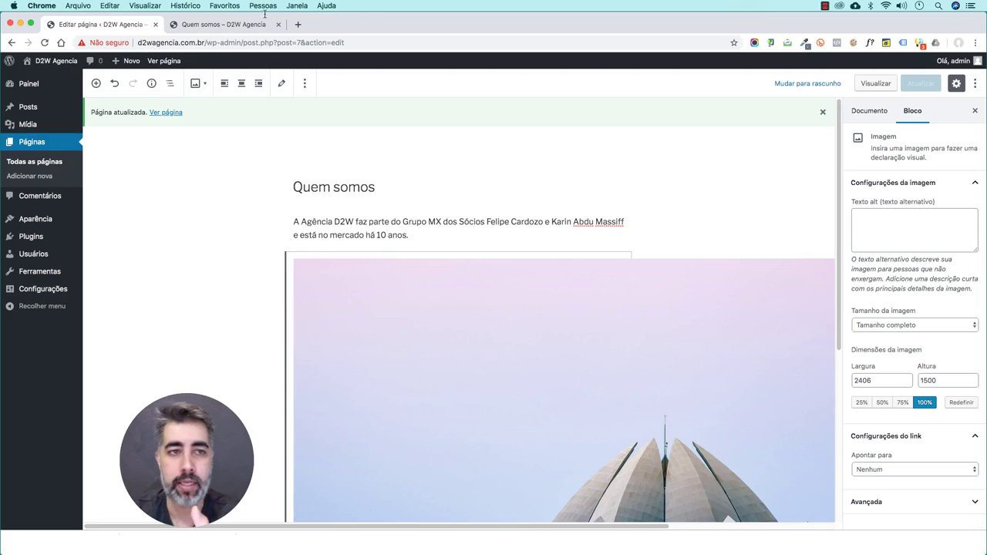
pyautogui.hotkey('ctrl', 'Tab')
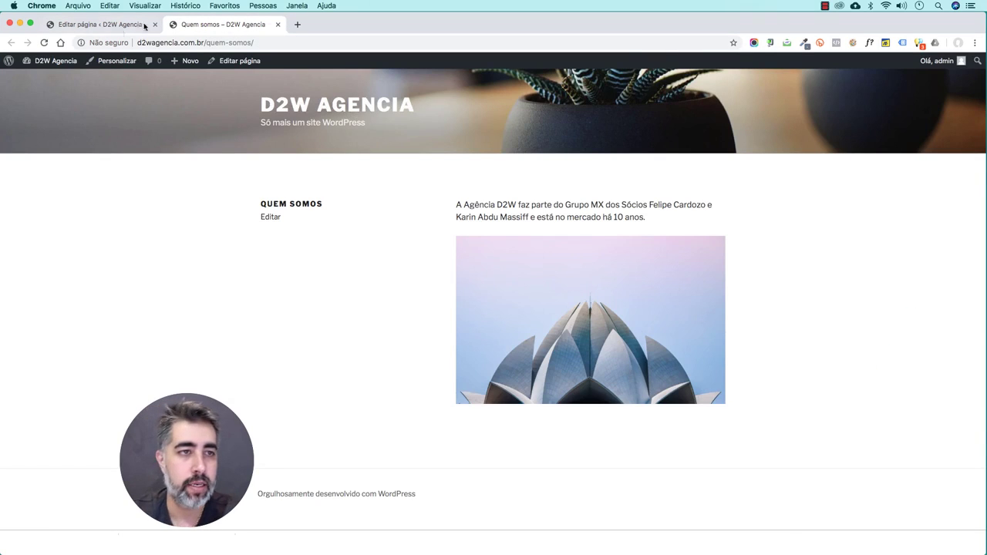
pyautogui.click(101, 24)
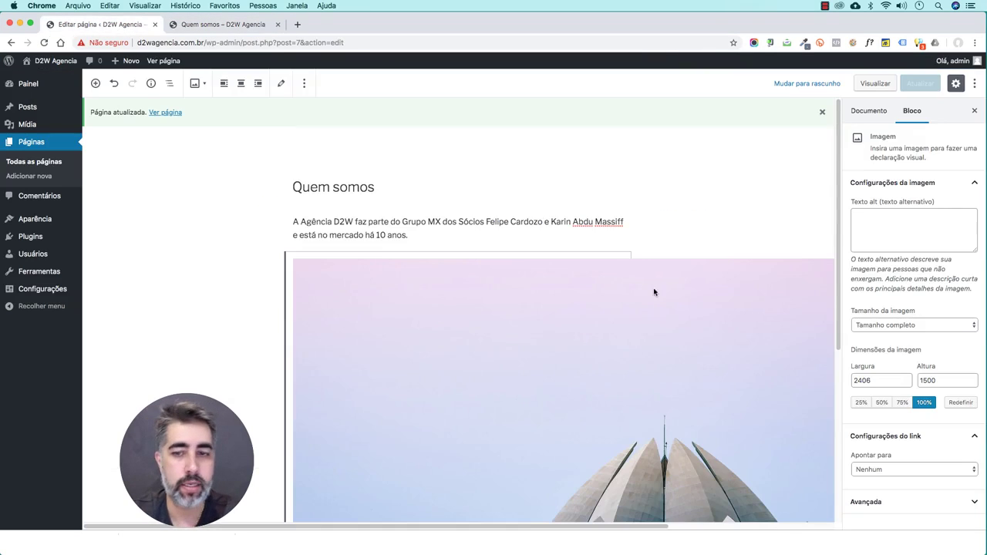
# - Try the 50% and 25% presets on the building image, finally resetting its dimensions with Redefinir
pyautogui.click(882, 403)
pyautogui.click(861, 402)
pyautogui.click(960, 402)
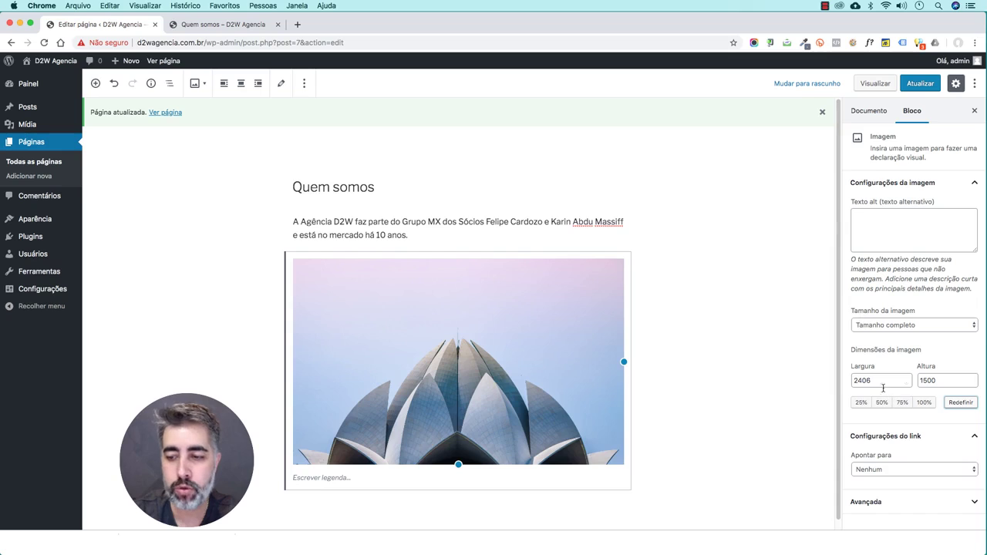
# - Point the building image's link to Arquivo de mídia and update the page
pyautogui.click(911, 471)
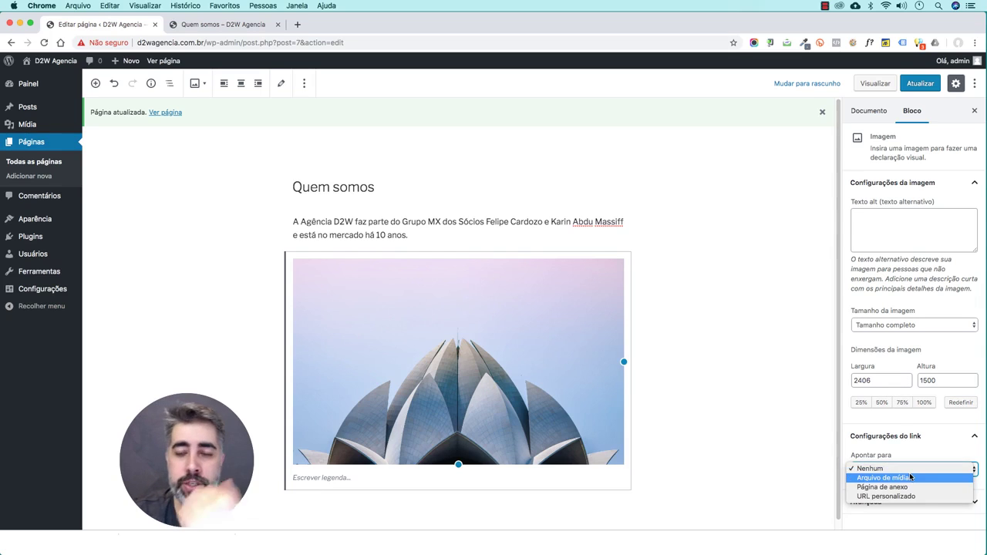
pyautogui.click(910, 478)
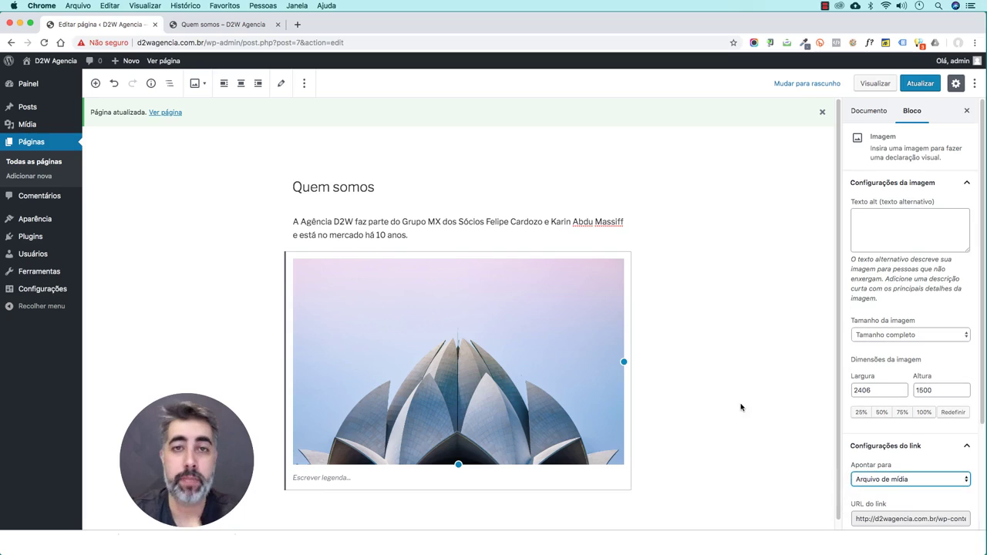
pyautogui.click(920, 83)
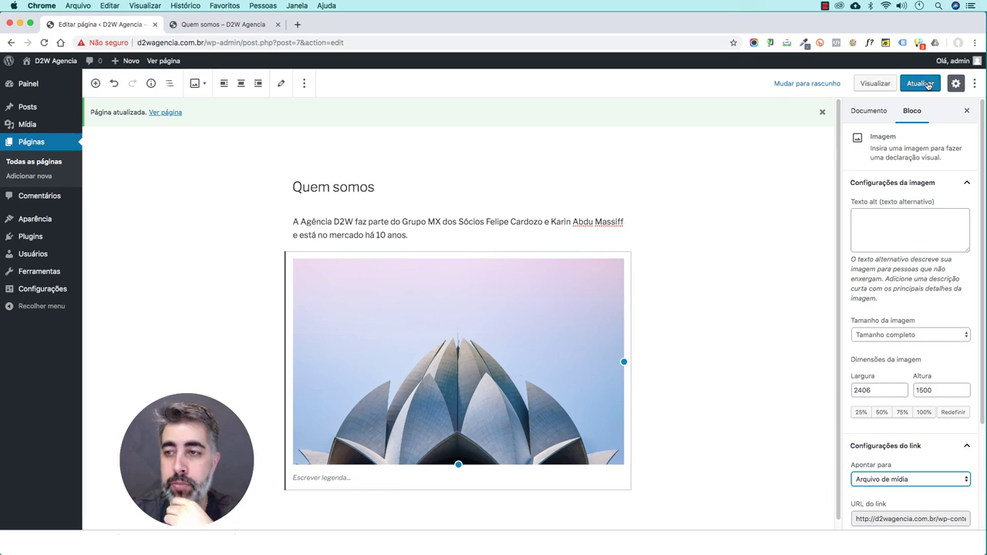
# - Reload the published Quem somos page, follow the building image's link to the media file, and return to the page
pyautogui.click(223, 23)
pyautogui.click(46, 43)
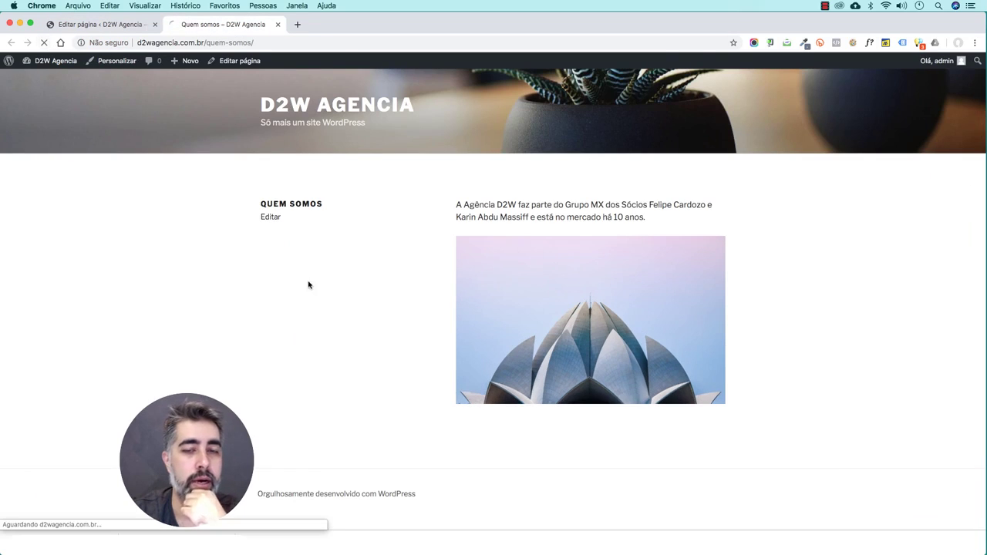
pyautogui.click(555, 282)
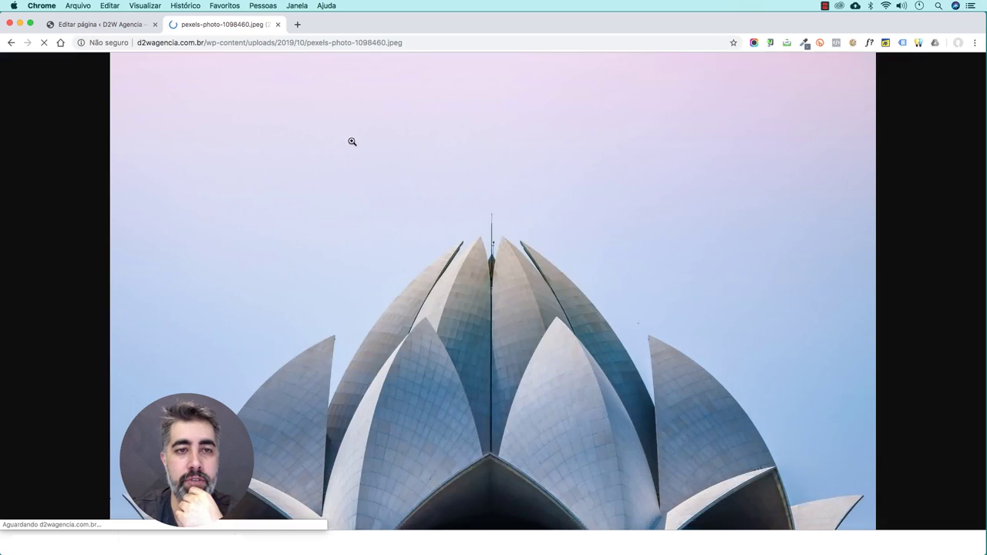
pyautogui.click(13, 44)
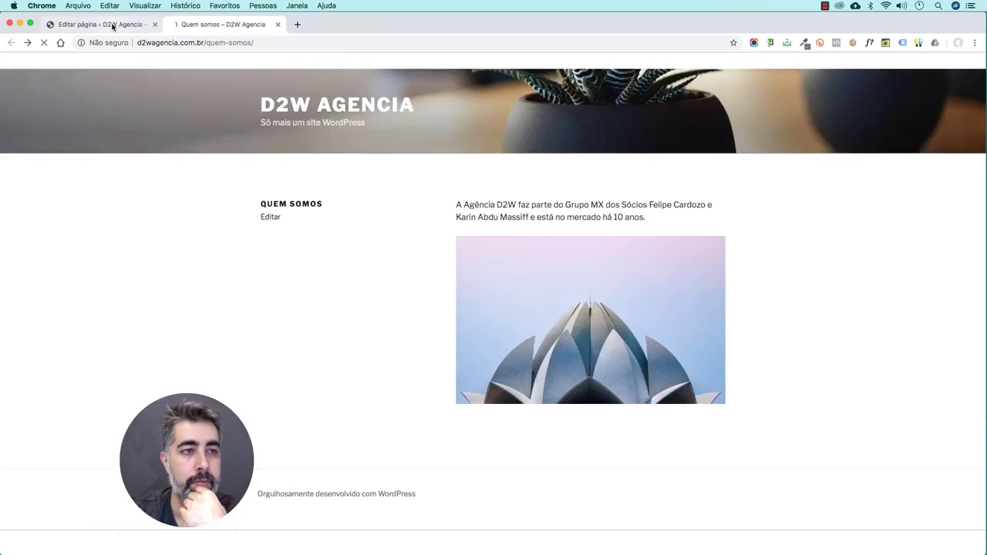
# - In the editor, try Página de anexo as the image's link target, check its URL, and switch to URL personalizado
pyautogui.click(101, 24)
pyautogui.click(910, 479)
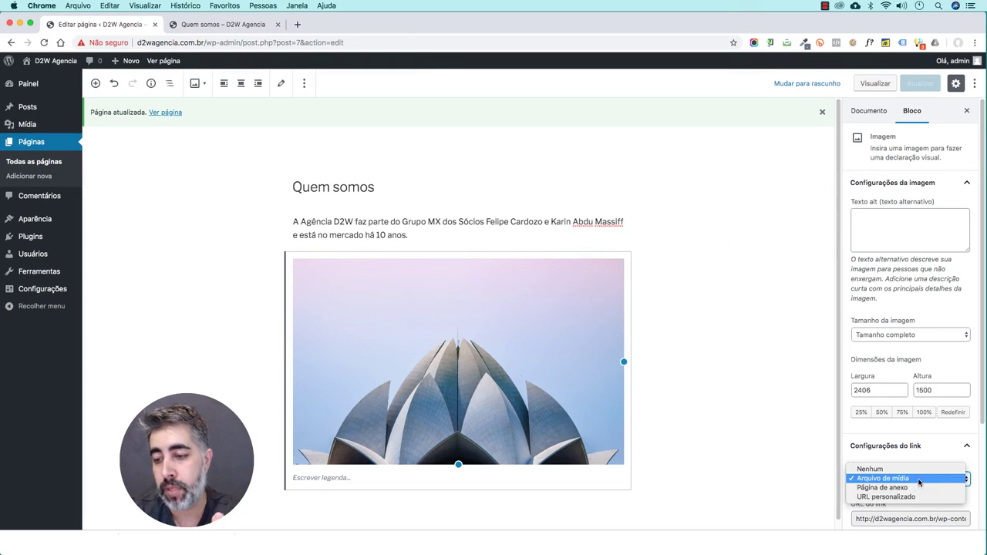
pyautogui.click(915, 488)
pyautogui.scroll(-2, 907, 488)
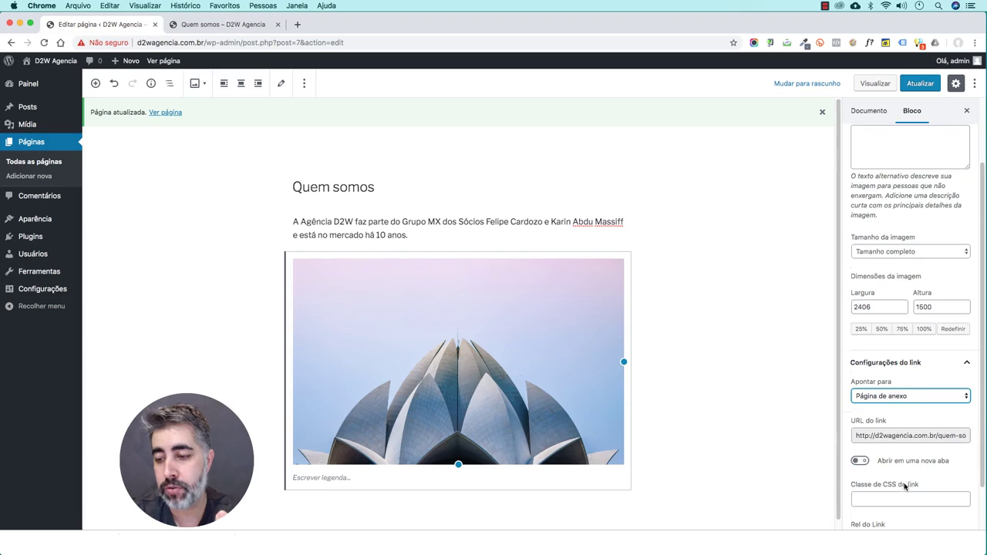
pyautogui.moveTo(861, 439); pyautogui.dragTo(948, 441)
pyautogui.click(899, 396)
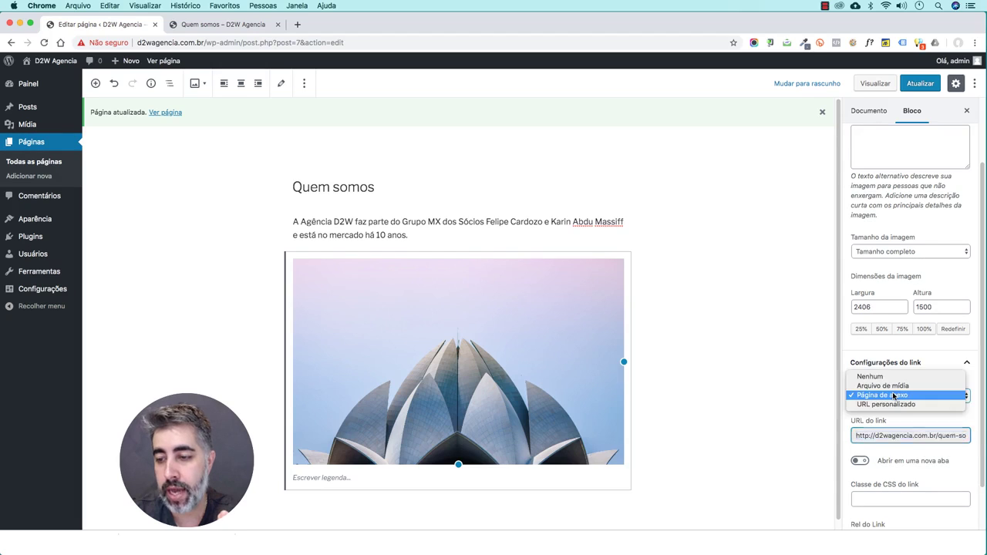
pyautogui.click(890, 404)
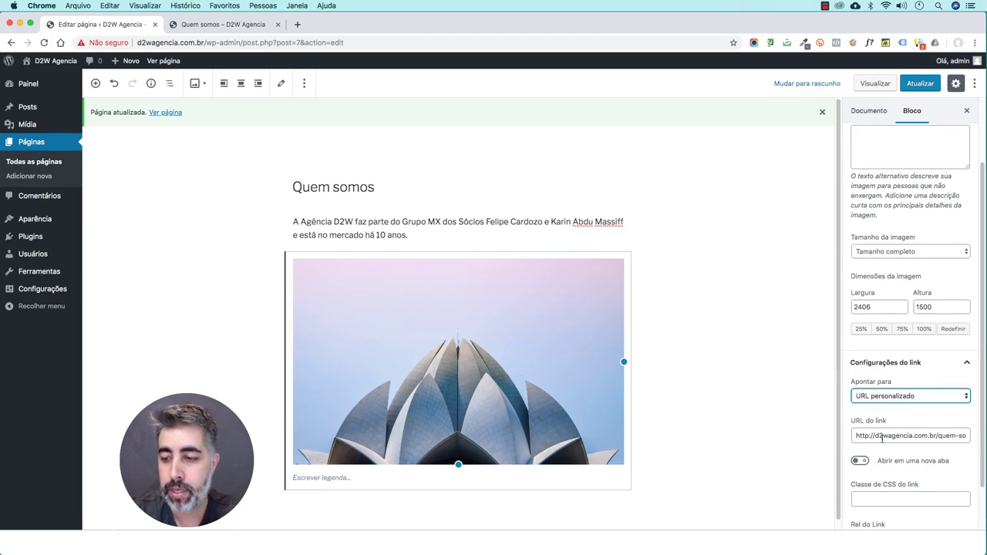
# - Point the building image's link to Página de anexo, update the page and switch to the published Quem somos page
pyautogui.click(884, 398)
pyautogui.click(887, 386)
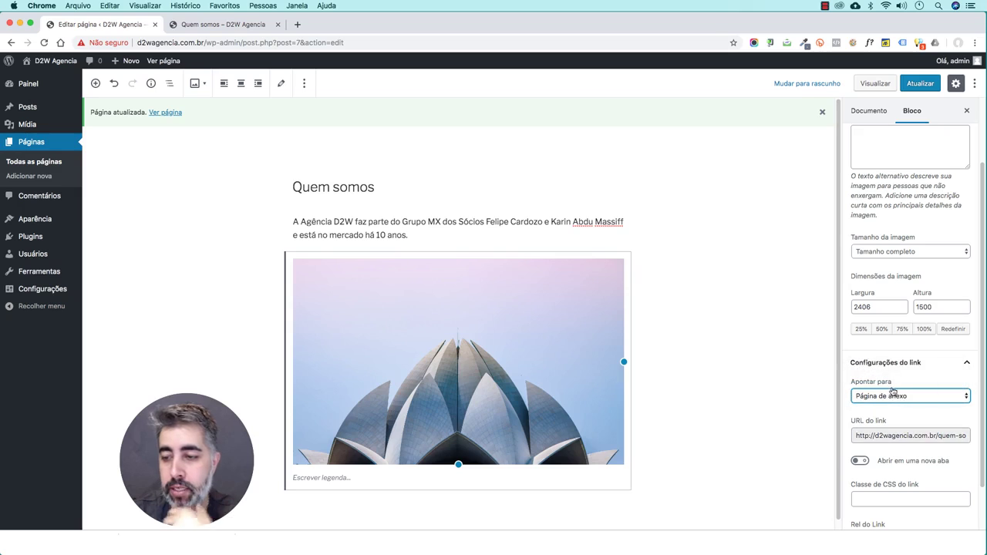
pyautogui.click(919, 85)
pyautogui.click(202, 26)
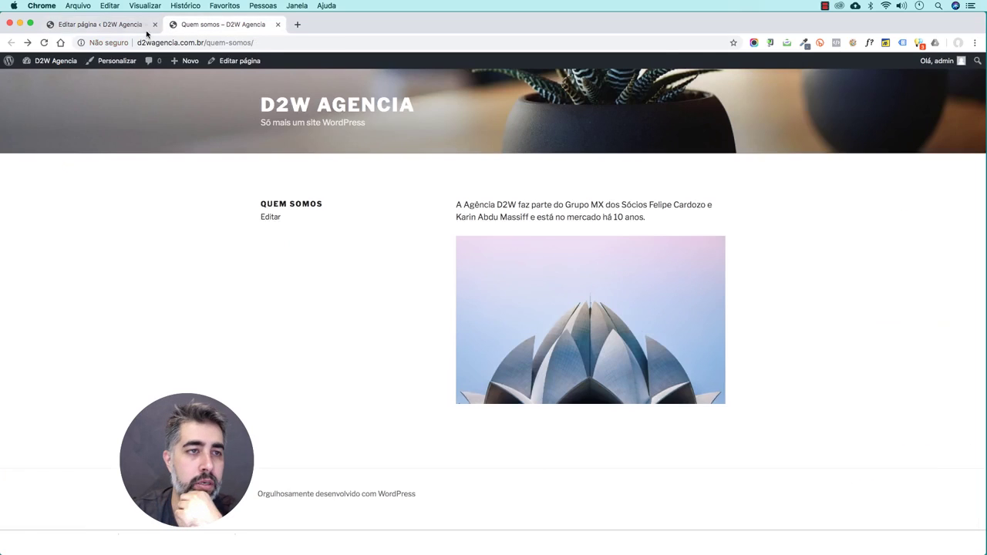
# - Reload the published Quem somos page, follow the building image's link to its attachment page, and return
pyautogui.click(47, 44)
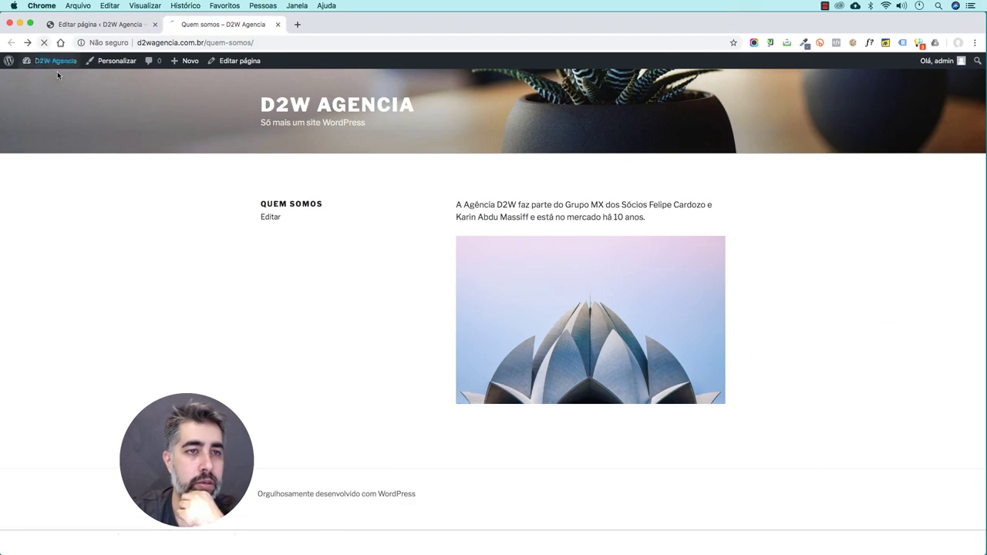
pyautogui.click(546, 292)
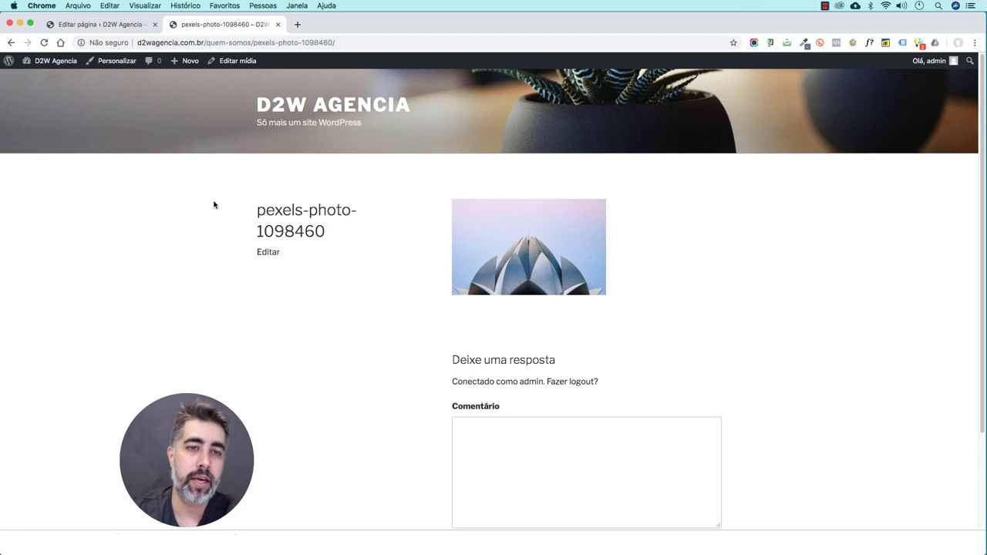
pyautogui.click(11, 43)
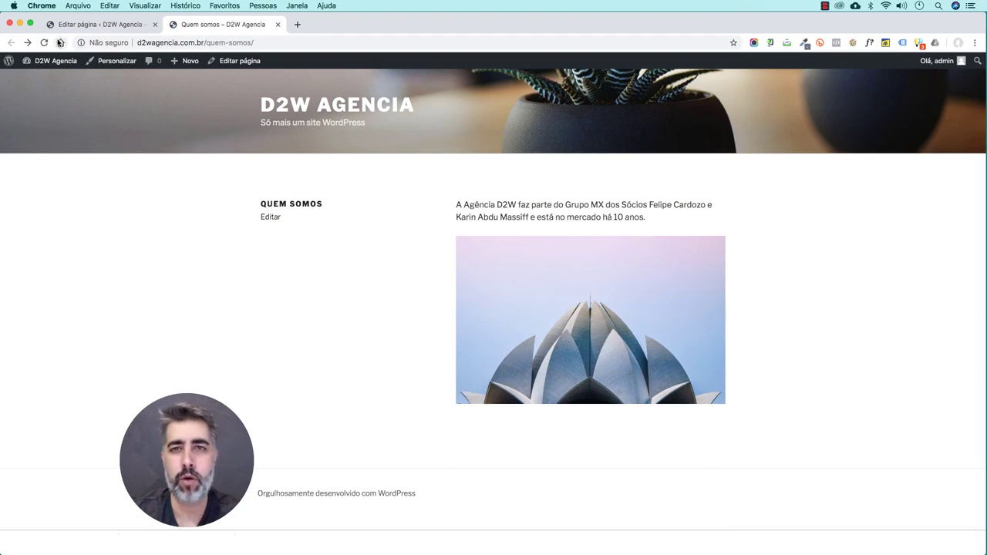
# - Back in the editor, try switching Abrir em uma nova aba on and off for the building image's link
pyautogui.click(90, 25)
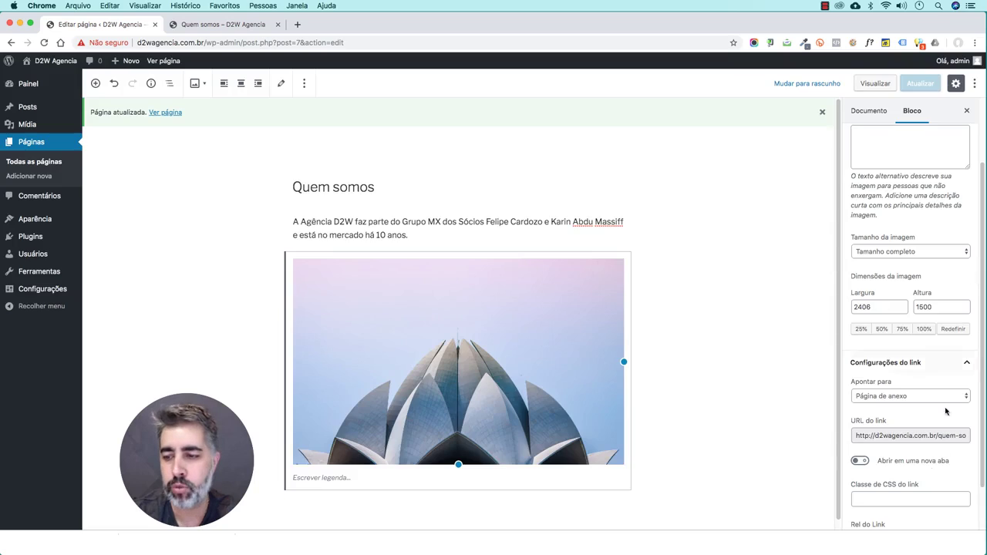
pyautogui.click(889, 437)
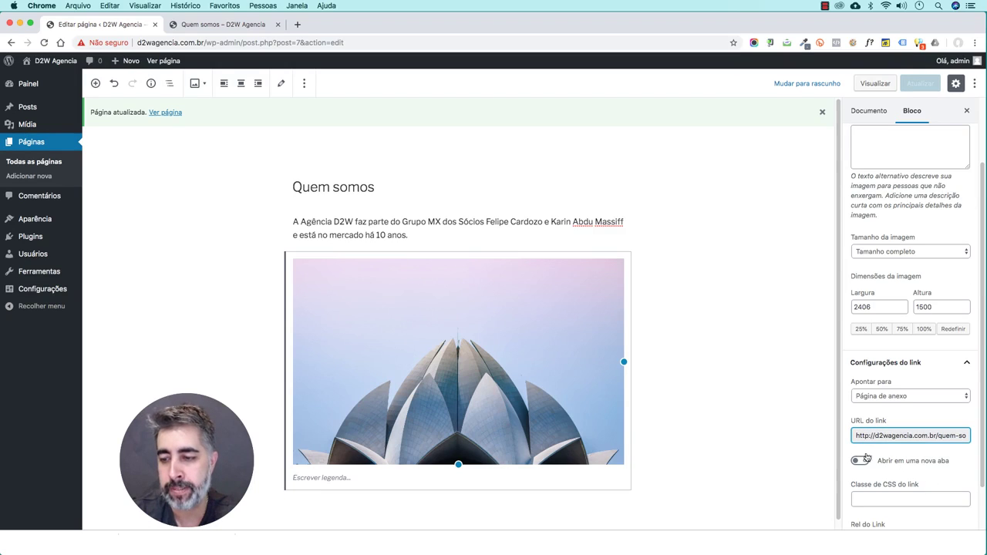
pyautogui.click(860, 461)
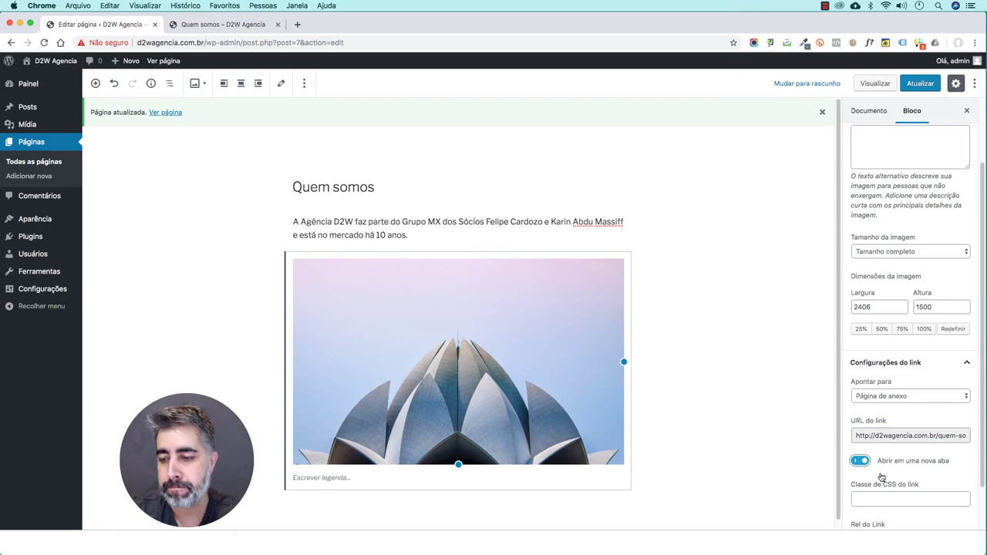
pyautogui.click(883, 461)
pyautogui.click(864, 461)
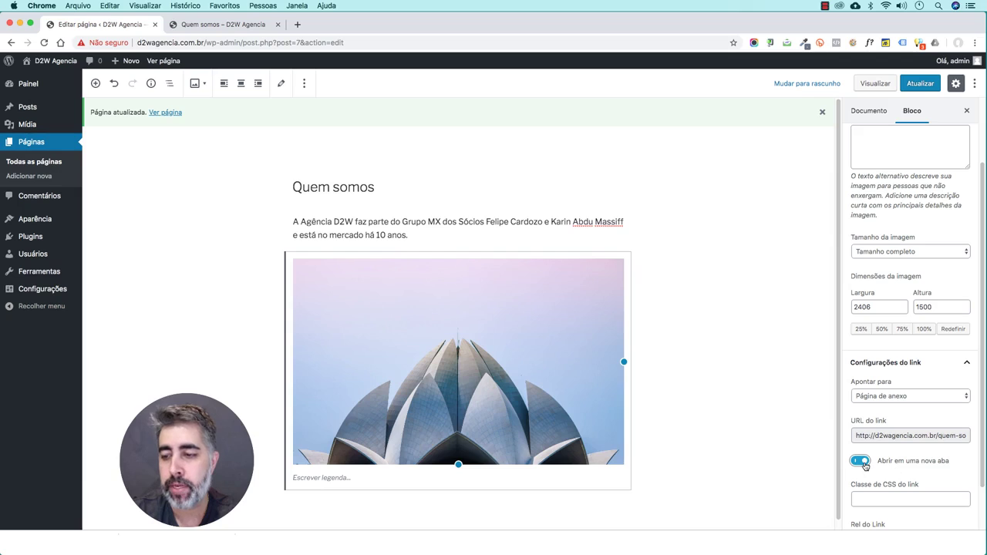
pyautogui.click(862, 464)
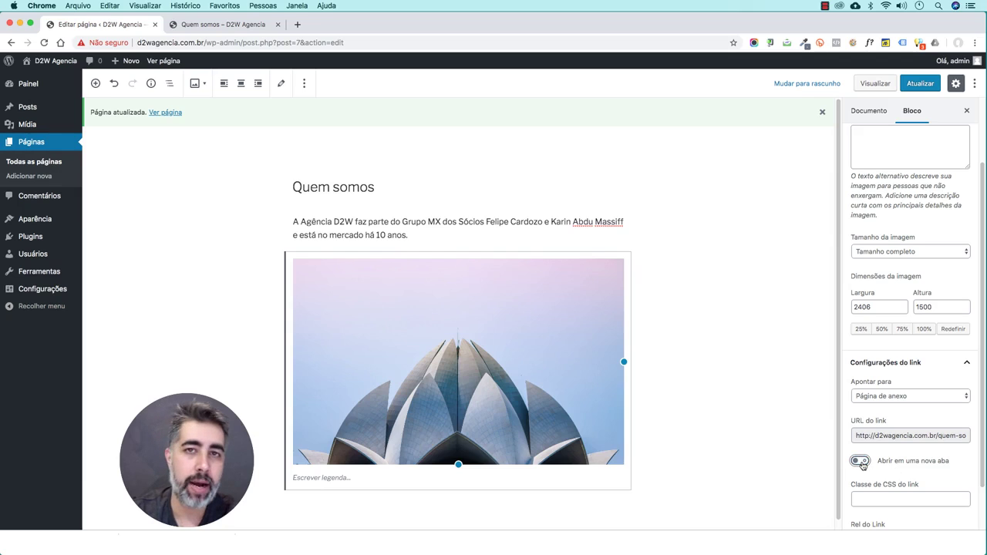
pyautogui.click(887, 396)
pyautogui.click(891, 405)
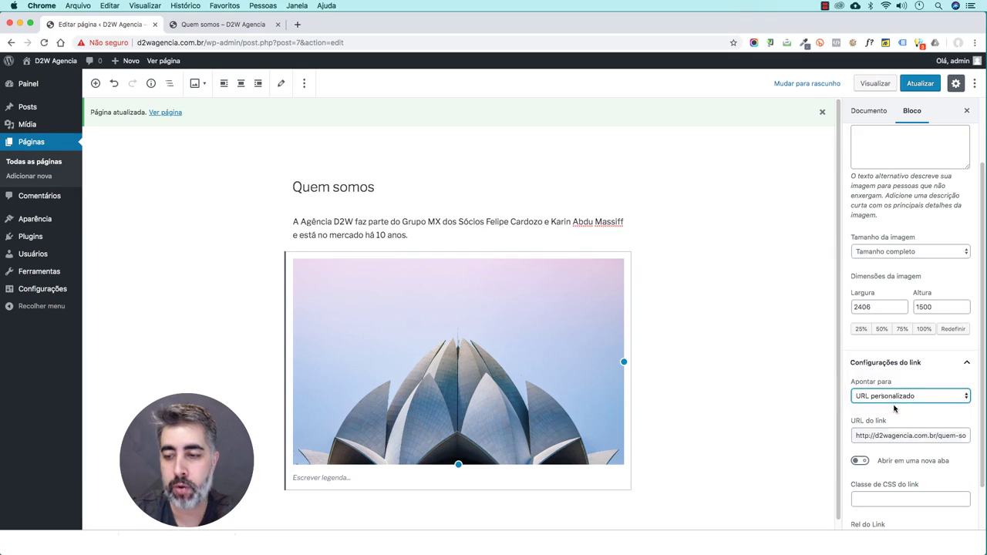
pyautogui.click(898, 435)
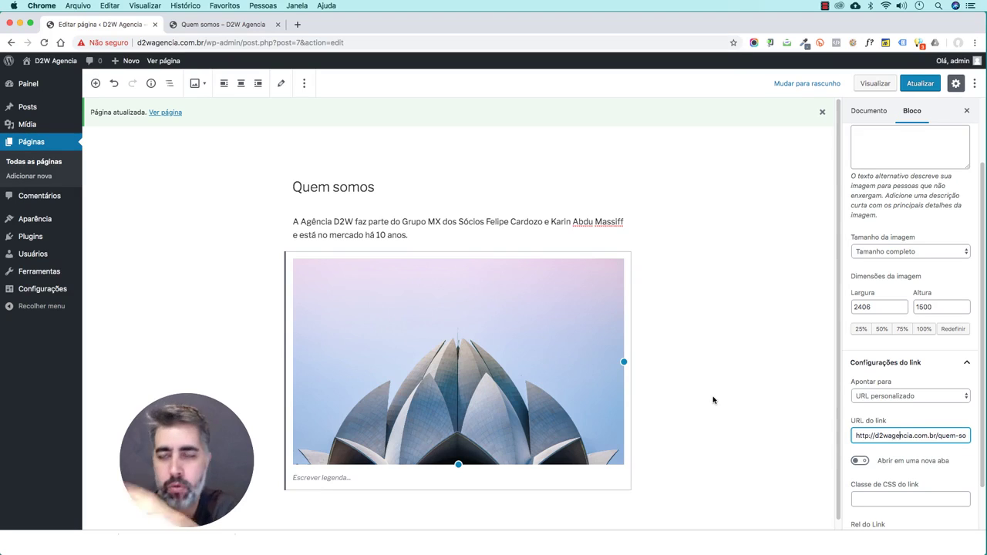
pyautogui.moveTo(858, 435); pyautogui.dragTo(980, 438)
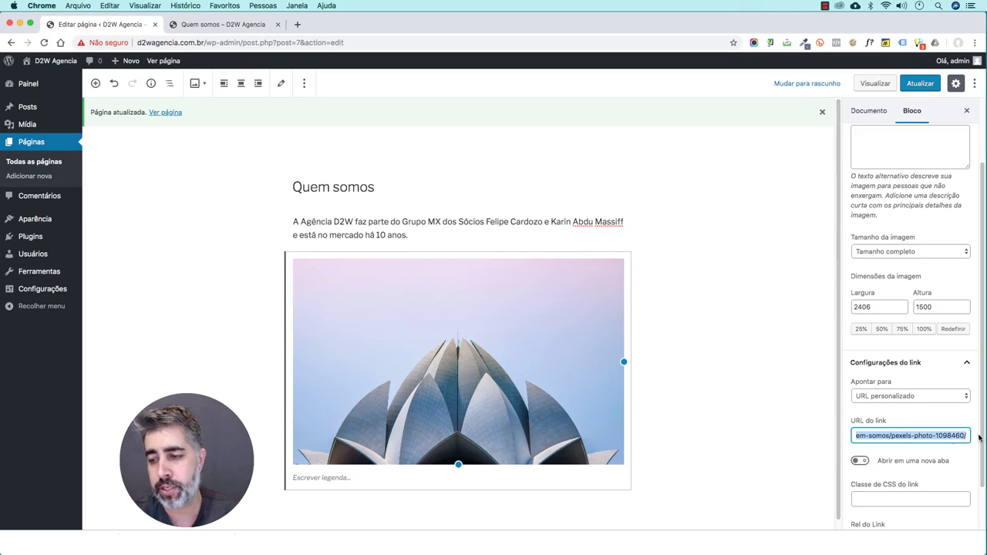
pyautogui.click(860, 461)
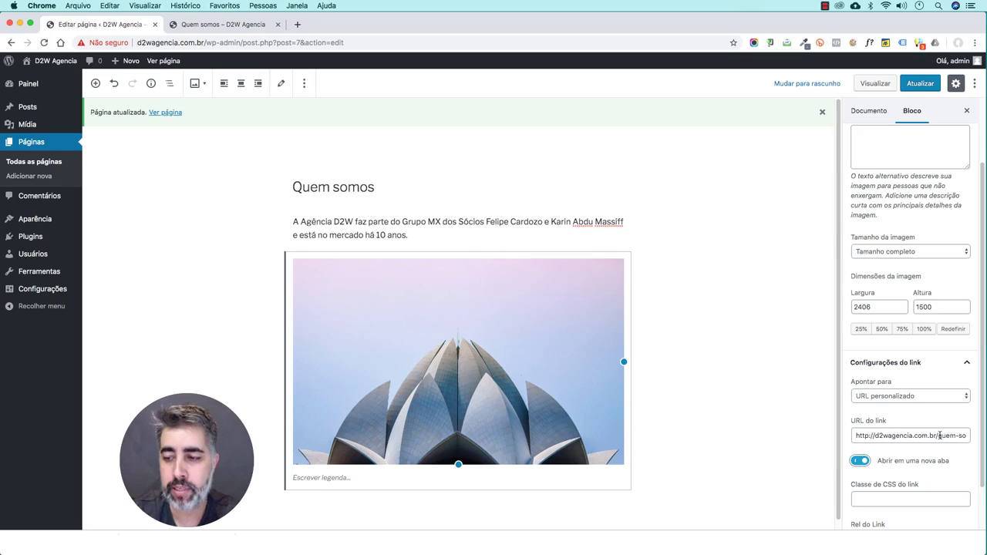
pyautogui.moveTo(939, 435); pyautogui.dragTo(984, 438)
pyautogui.press('BackSpace')
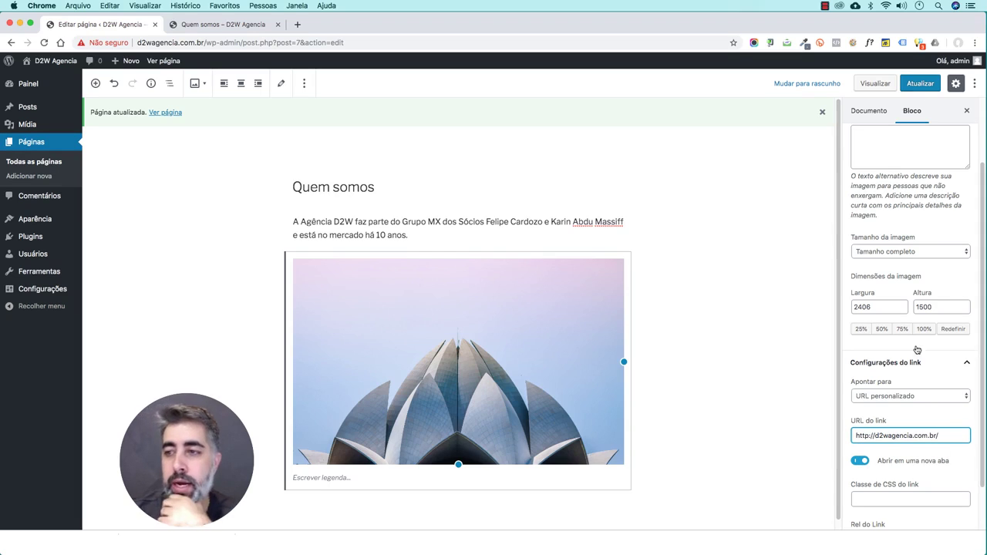
pyautogui.click(921, 84)
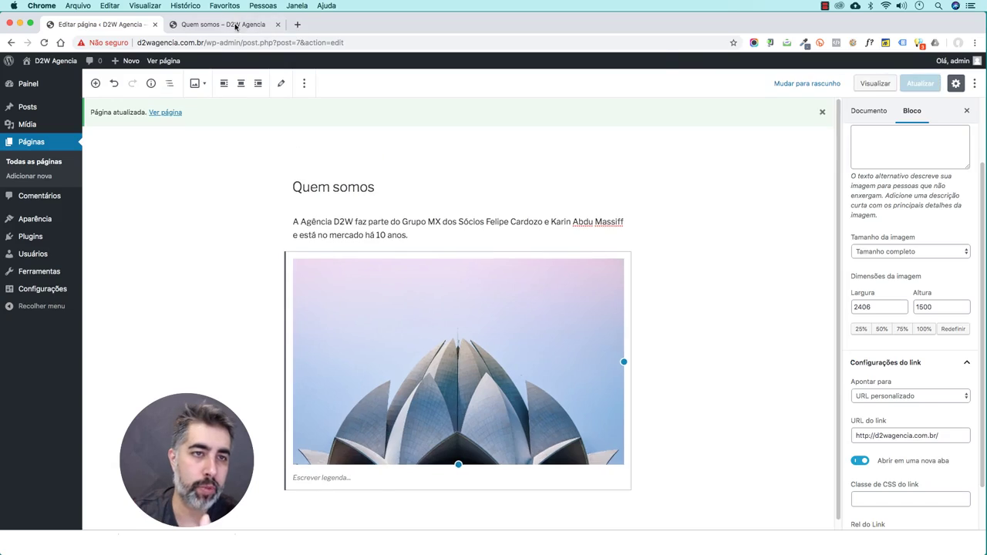
# - Reload the published Quem somos page, test the building image's link, and close the tab it opens
pyautogui.click(232, 24)
pyautogui.click(44, 43)
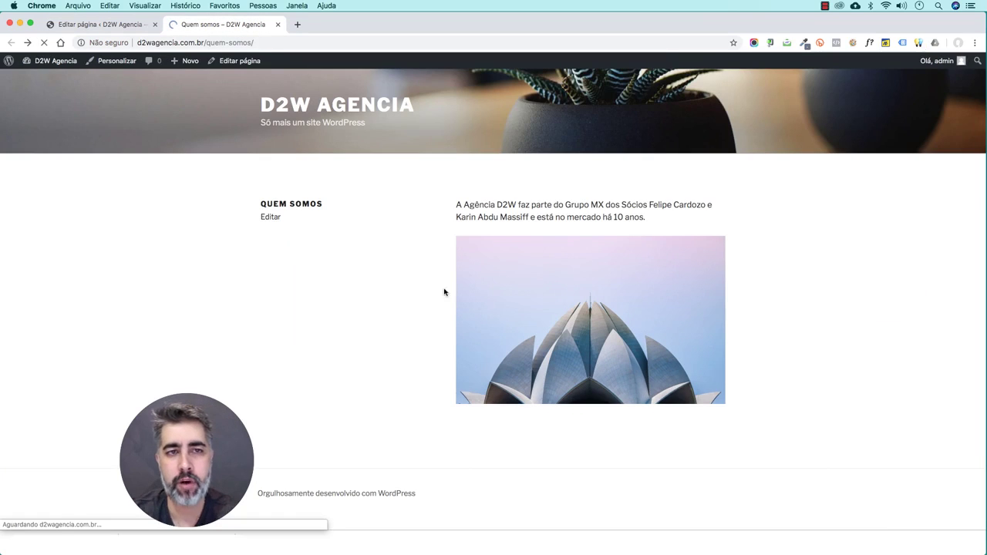
pyautogui.click(547, 300)
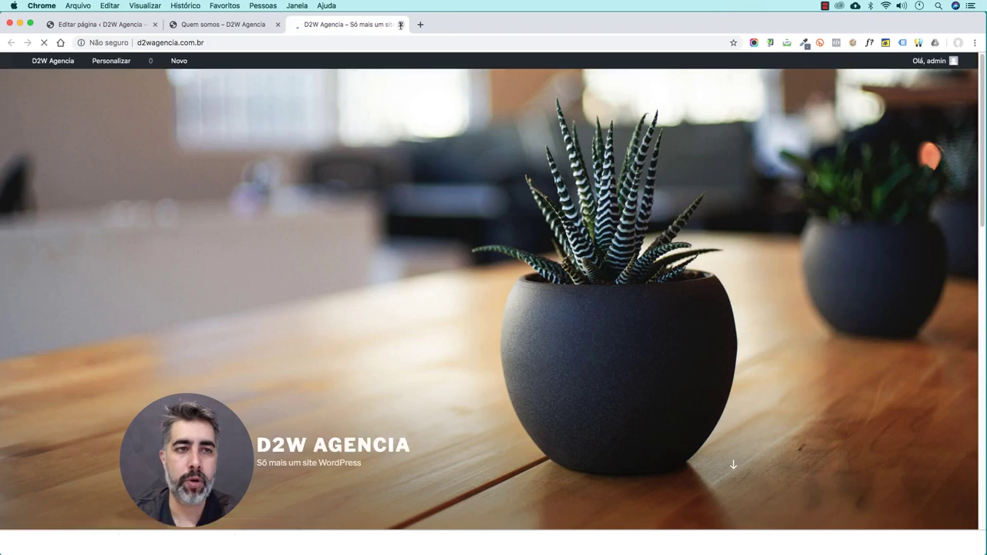
pyautogui.click(401, 26)
# - In the editor, turn off Abrir em uma nova aba and examine the image's remaining link and Avançada settings
pyautogui.click(133, 26)
pyautogui.click(860, 461)
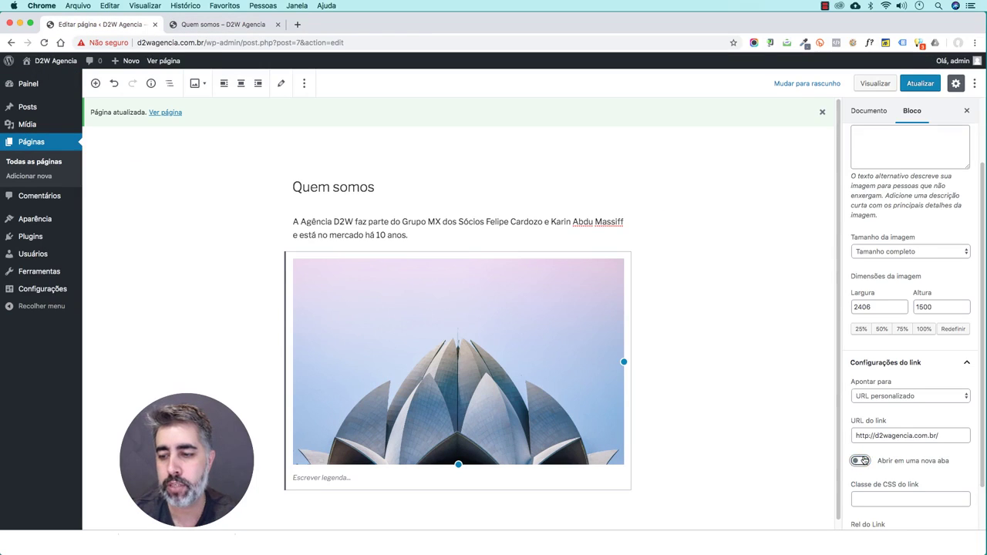
pyautogui.scroll(3, 914, 462)
pyautogui.scroll(-4, 919, 458)
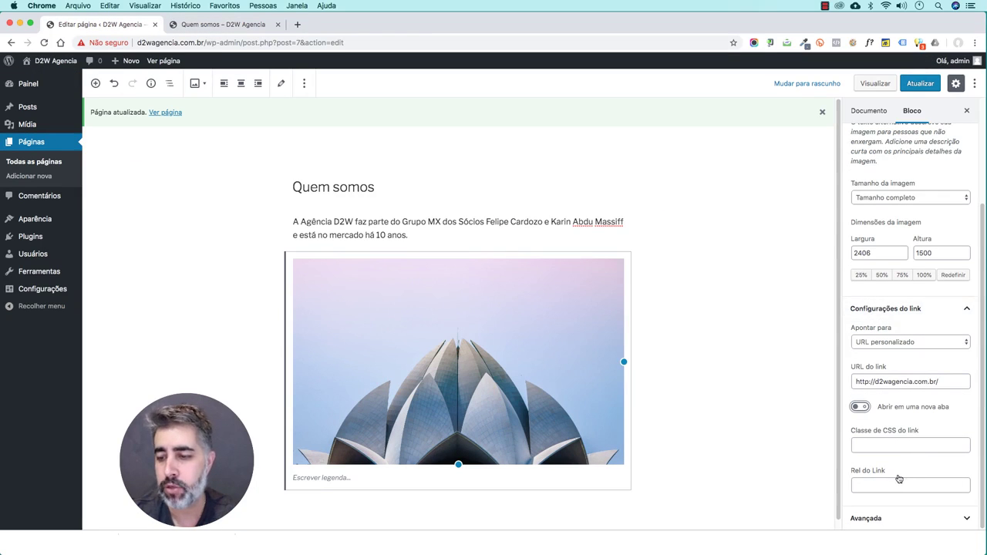
pyautogui.scroll(2, 899, 469)
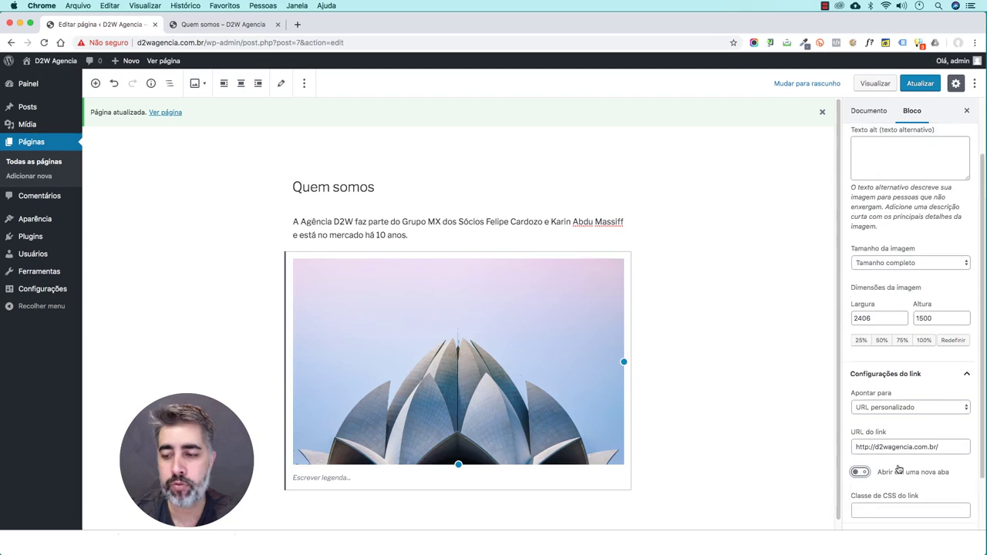
pyautogui.scroll(-2, 898, 469)
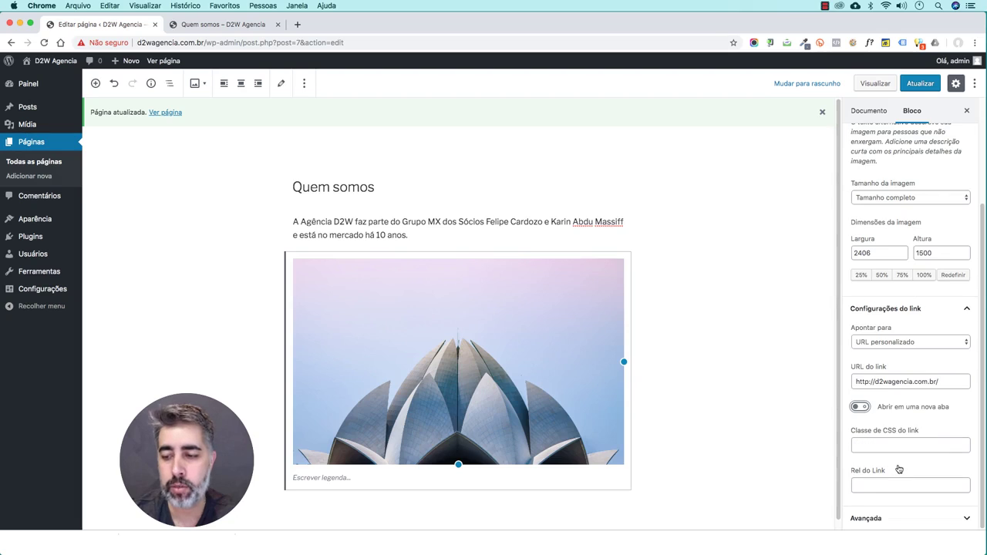
pyautogui.click(879, 518)
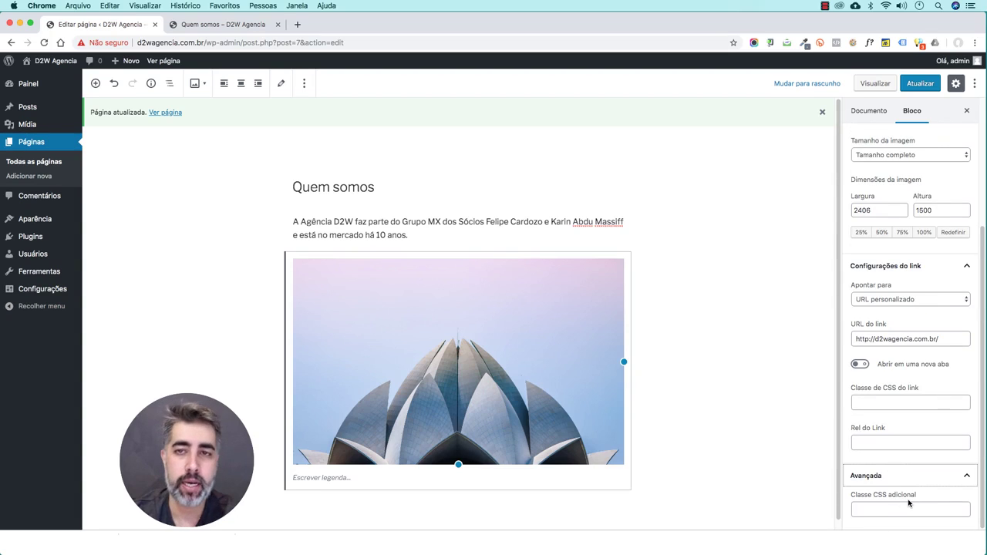
pyautogui.scroll(4, 908, 503)
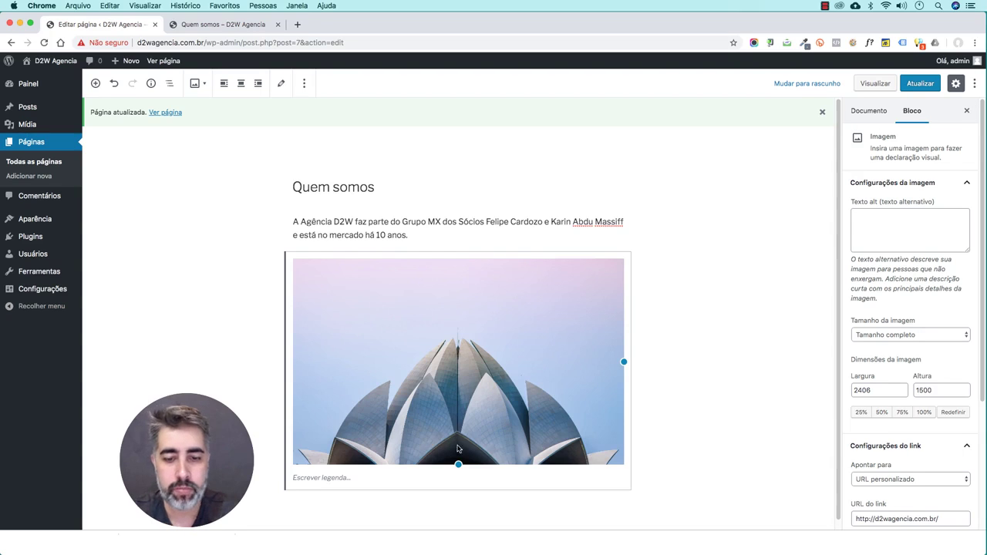
# - Remove the building image block from the Quem somos page
pyautogui.click(304, 83)
pyautogui.click(324, 240)
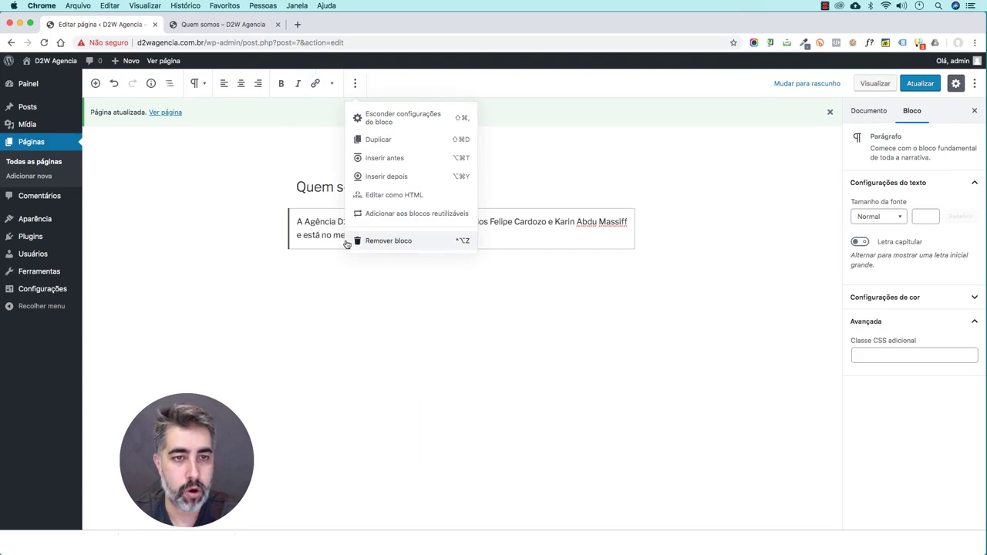
pyautogui.click(528, 248)
# - Insert a Cobertura block below the paragraph using the laptop photo como-gerar-mais-trafego-para-seu-blog.jpeg from the media library
pyautogui.click(95, 82)
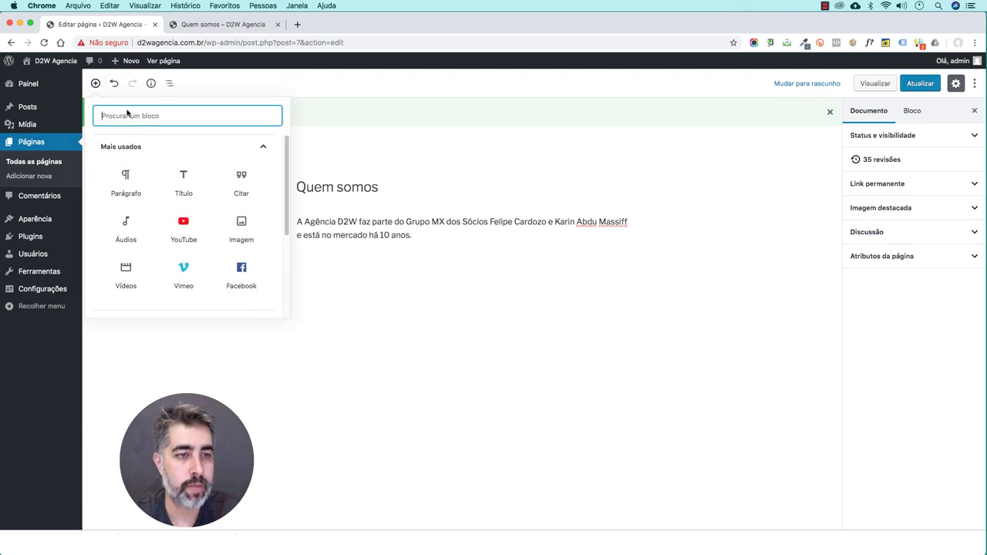
pyautogui.click(125, 147)
pyautogui.click(131, 170)
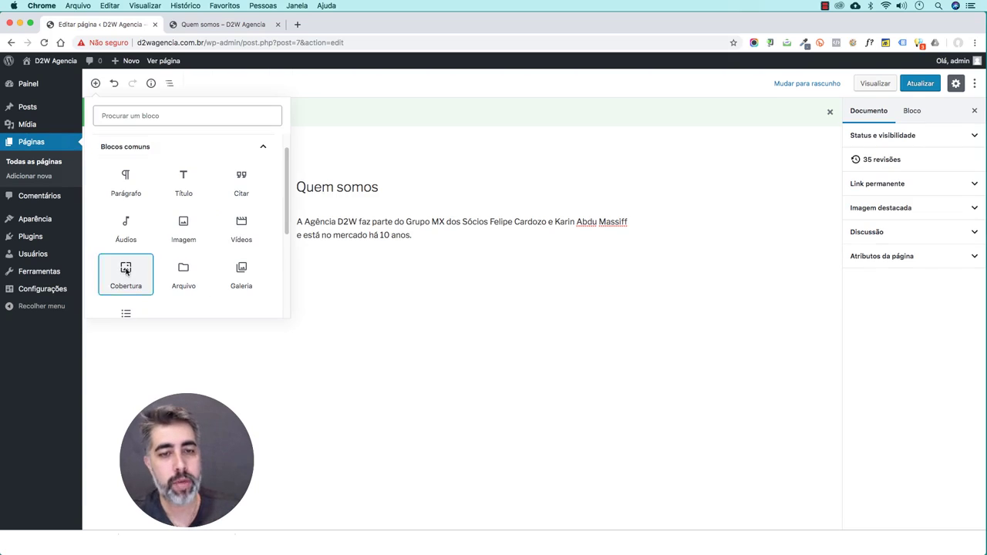
pyautogui.click(125, 270)
pyautogui.click(467, 328)
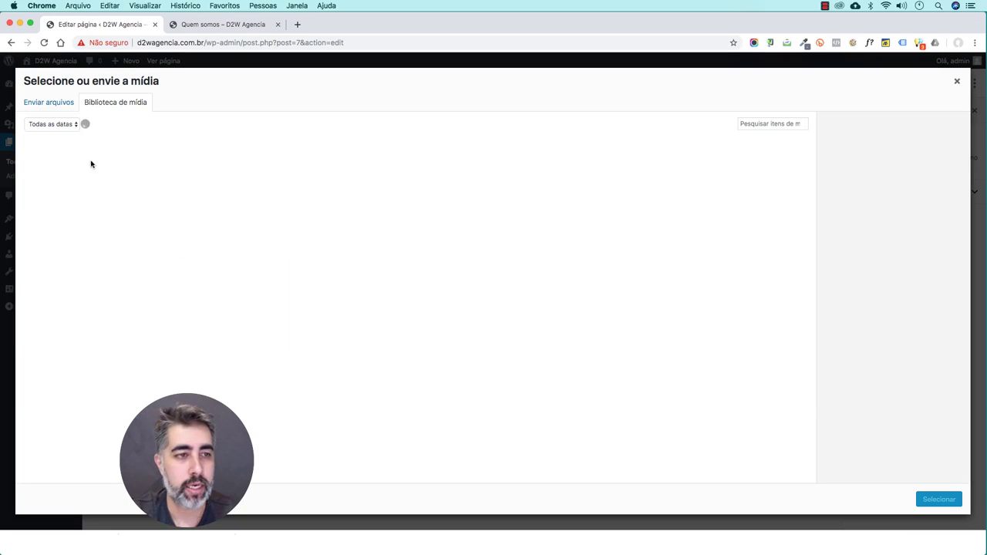
pyautogui.click(143, 184)
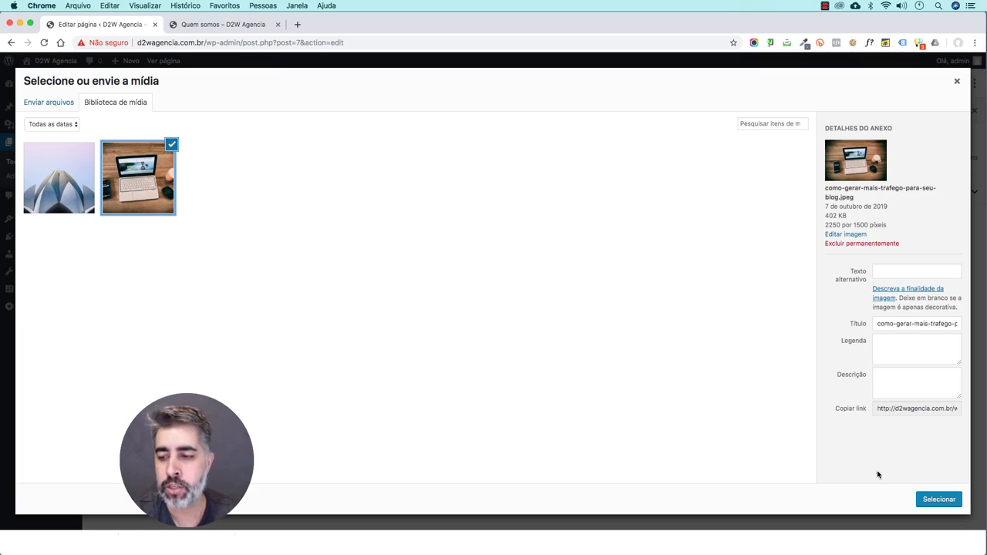
pyautogui.click(939, 499)
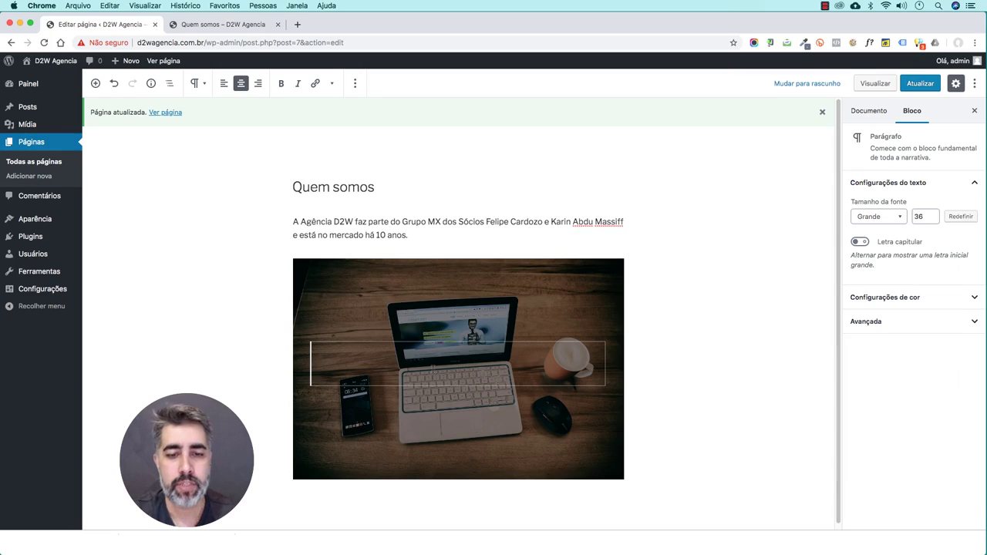
# - Enter the text "Marketing Digital" over the cover image
pyautogui.write('Market')
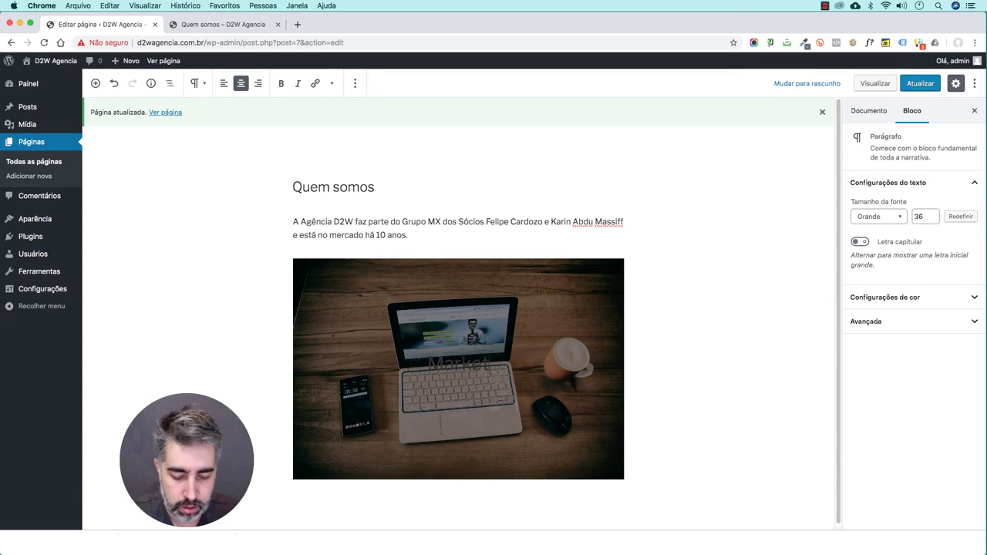
pyautogui.write('ing Digital')
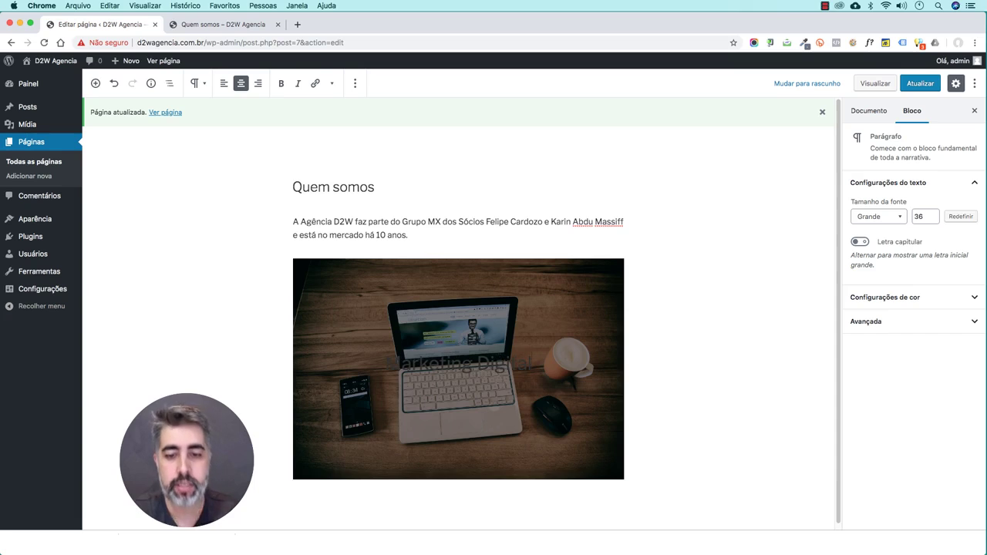
pyautogui.click(685, 400)
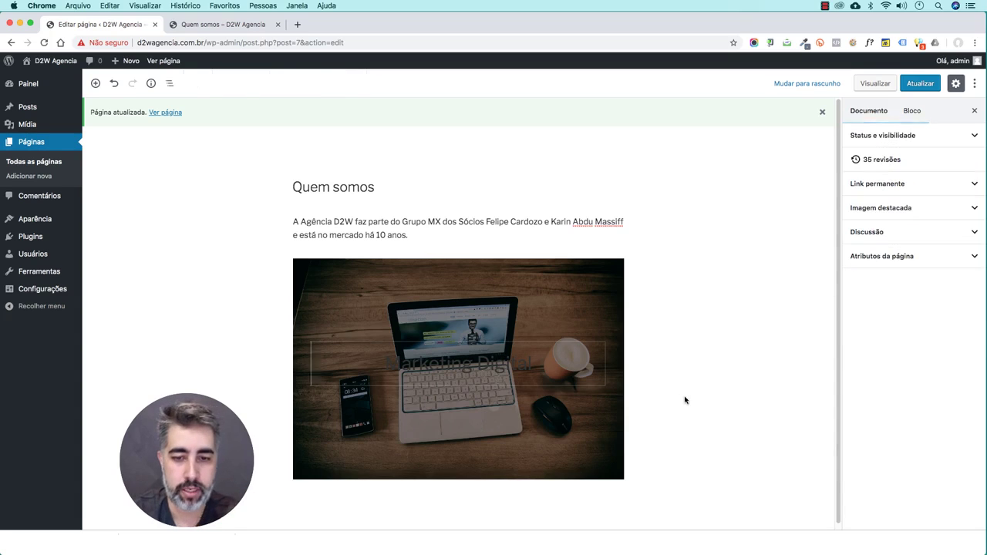
# - Set the "Marketing Digital" cover text's font size to Enorme (48) and try the Letra capitular option on and off
pyautogui.click(396, 364)
pyautogui.moveTo(385, 364); pyautogui.dragTo(600, 375)
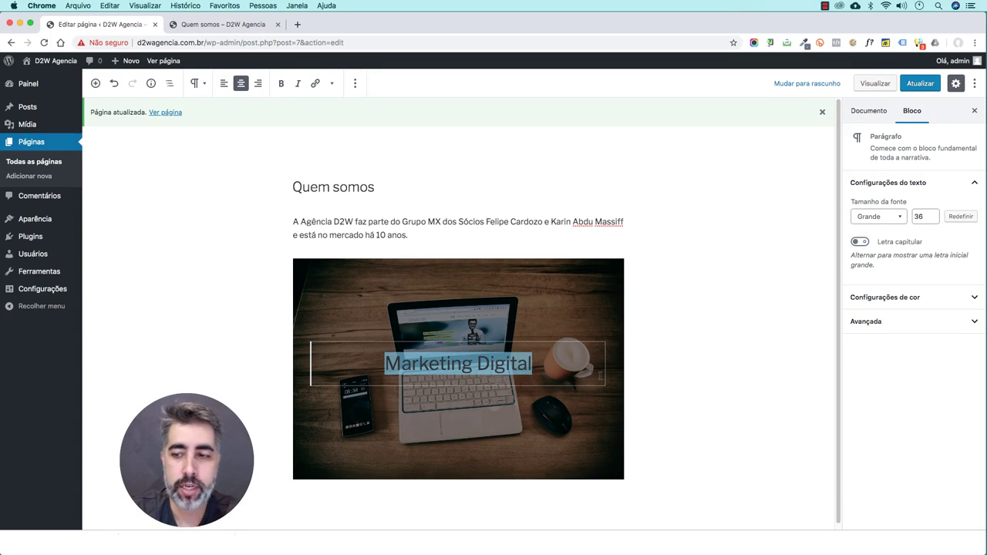
pyautogui.click(888, 220)
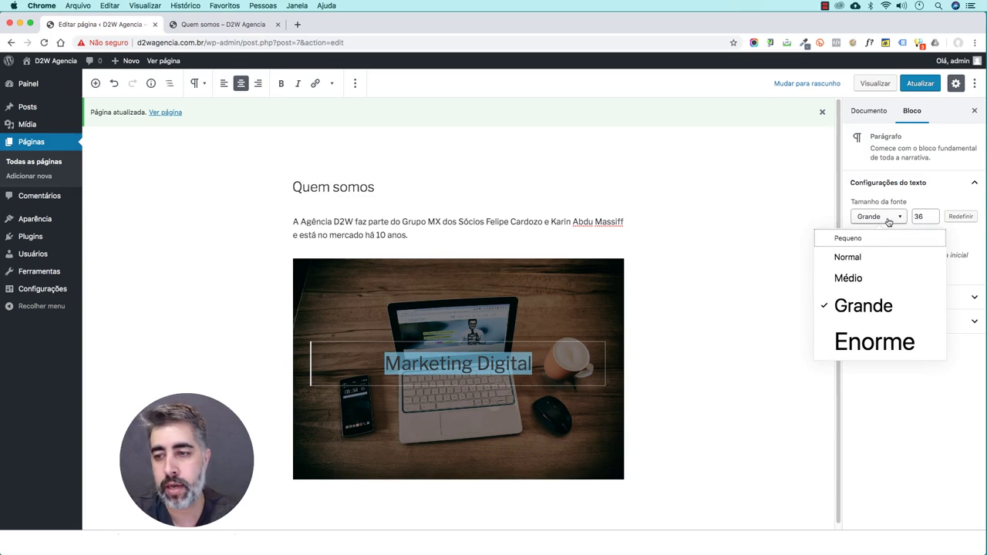
pyautogui.click(862, 278)
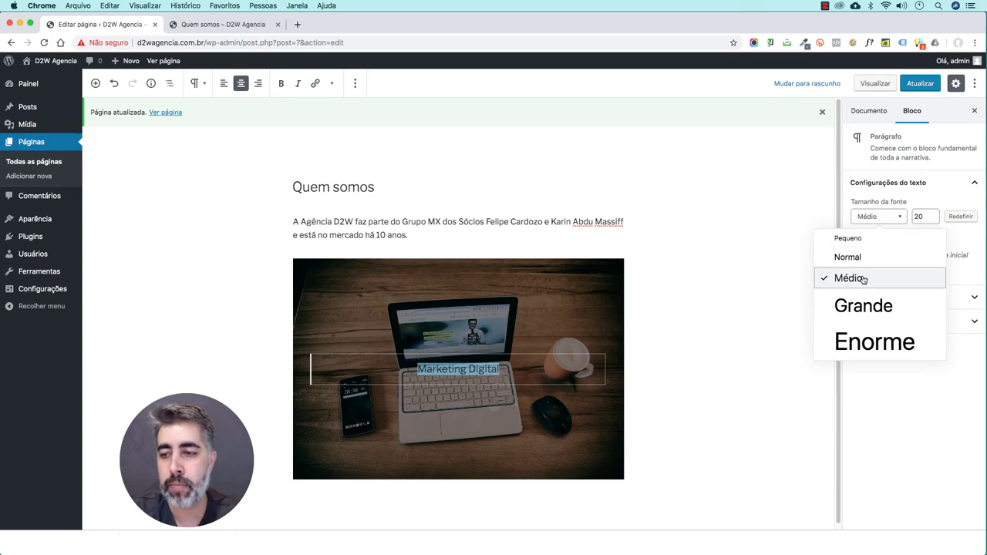
pyautogui.click(879, 222)
pyautogui.click(873, 342)
pyautogui.click(924, 217)
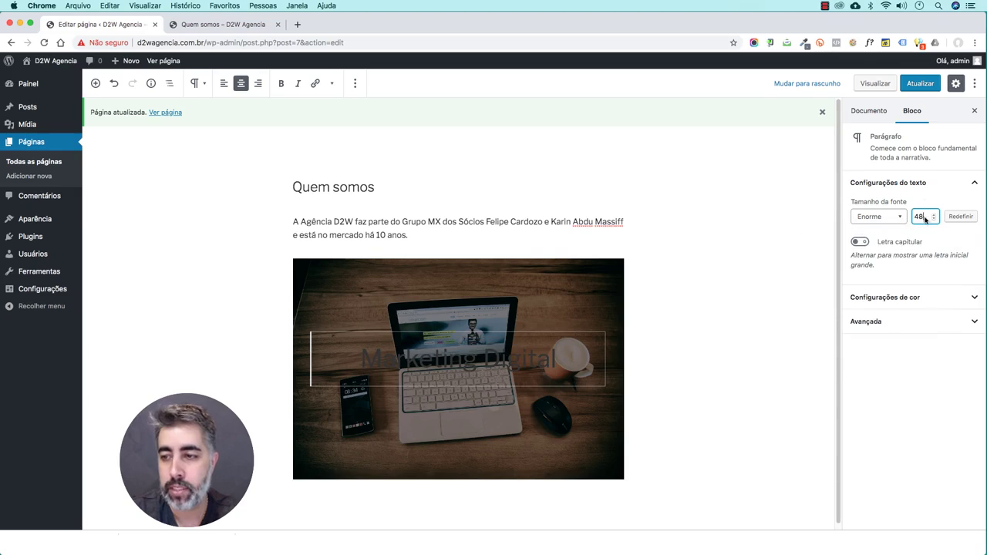
pyautogui.click(934, 215)
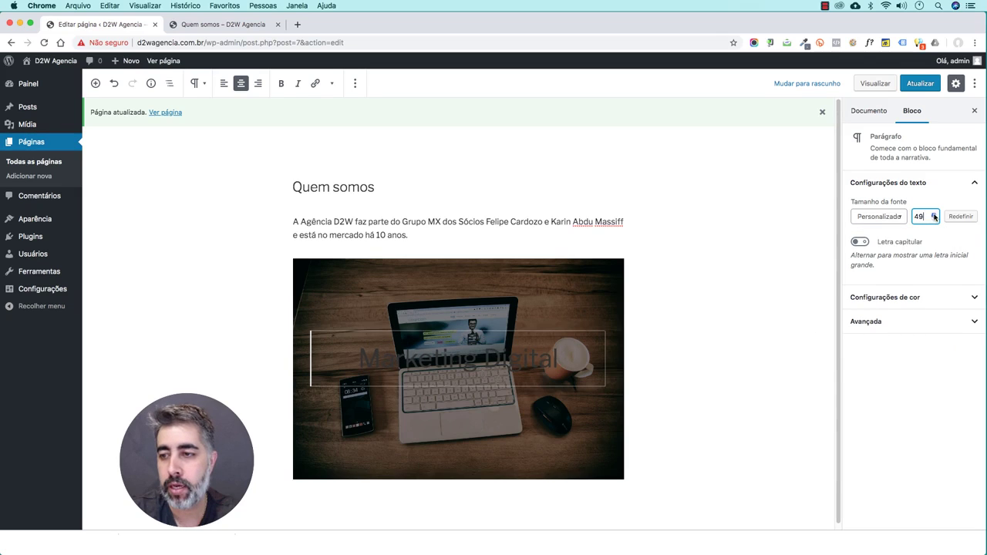
pyautogui.click(934, 219)
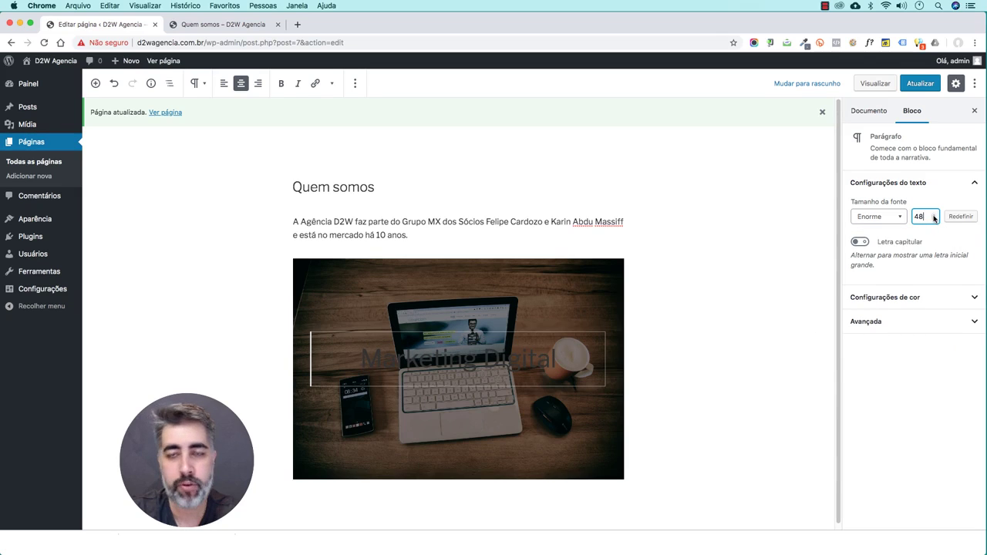
pyautogui.click(860, 242)
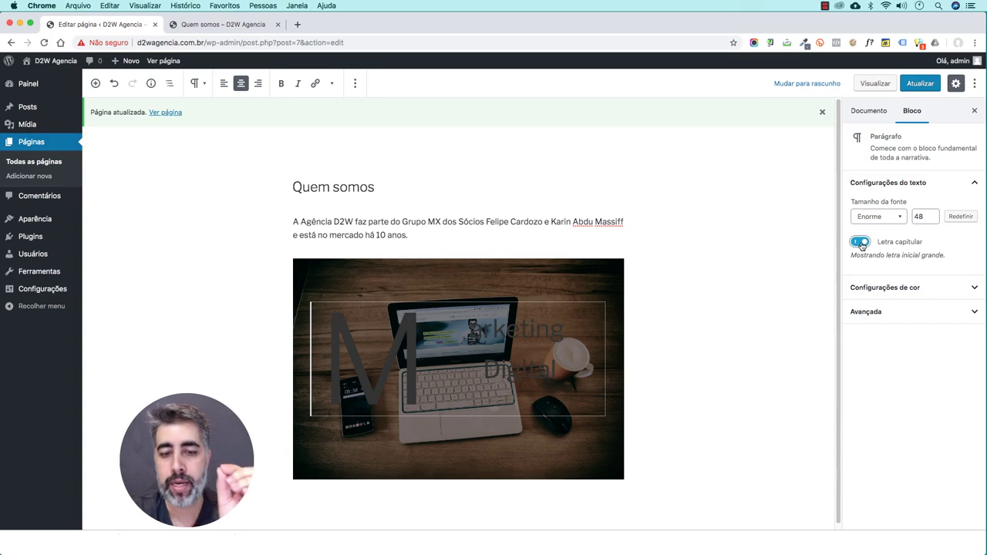
pyautogui.click(860, 242)
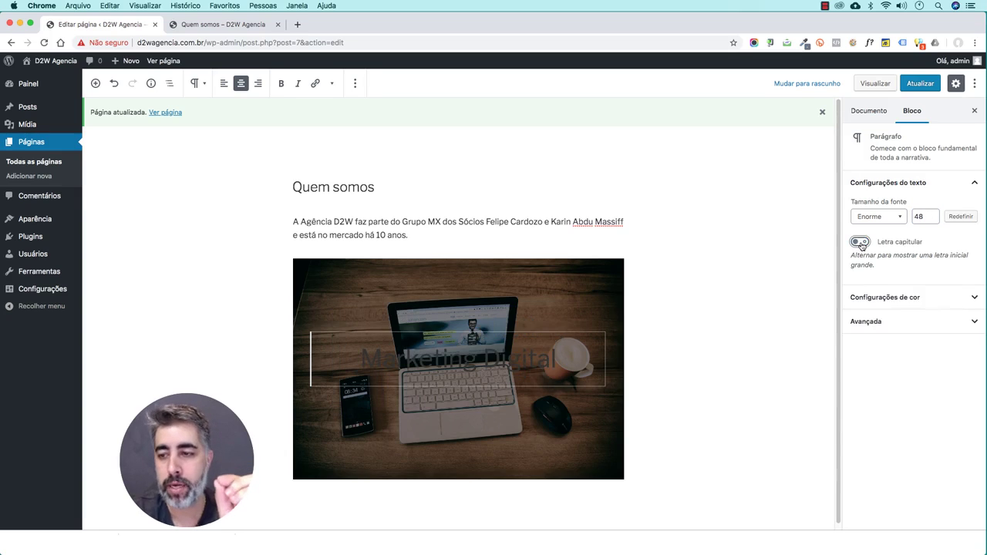
# - Give the "Marketing Digital" cover text a pink background and light gray text, trying the vivid orange background first
pyautogui.click(904, 302)
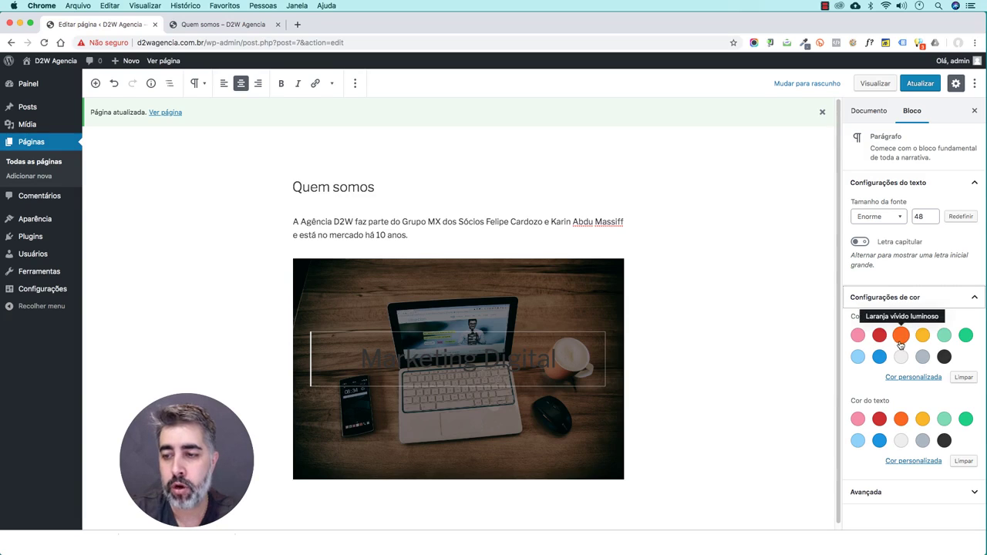
pyautogui.click(901, 337)
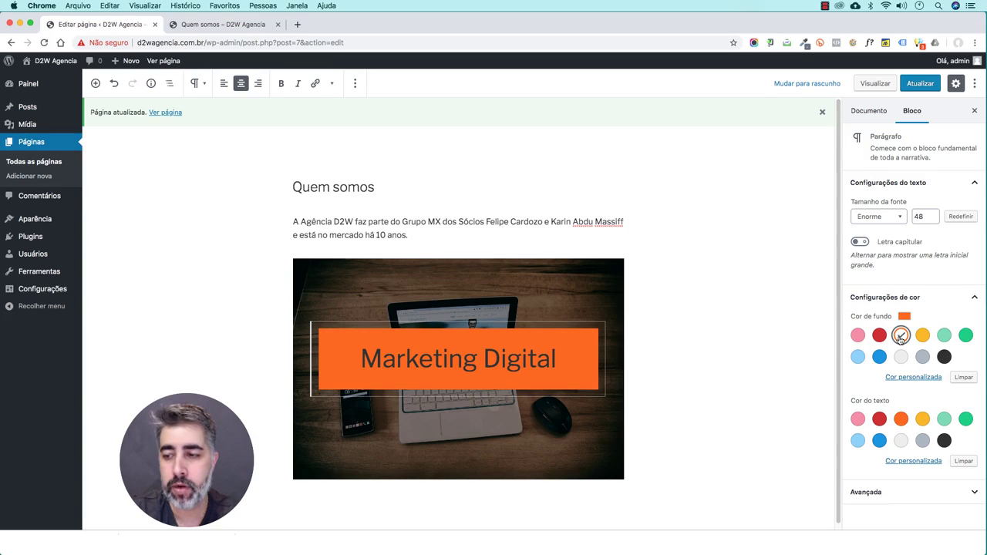
pyautogui.click(901, 337)
pyautogui.click(903, 337)
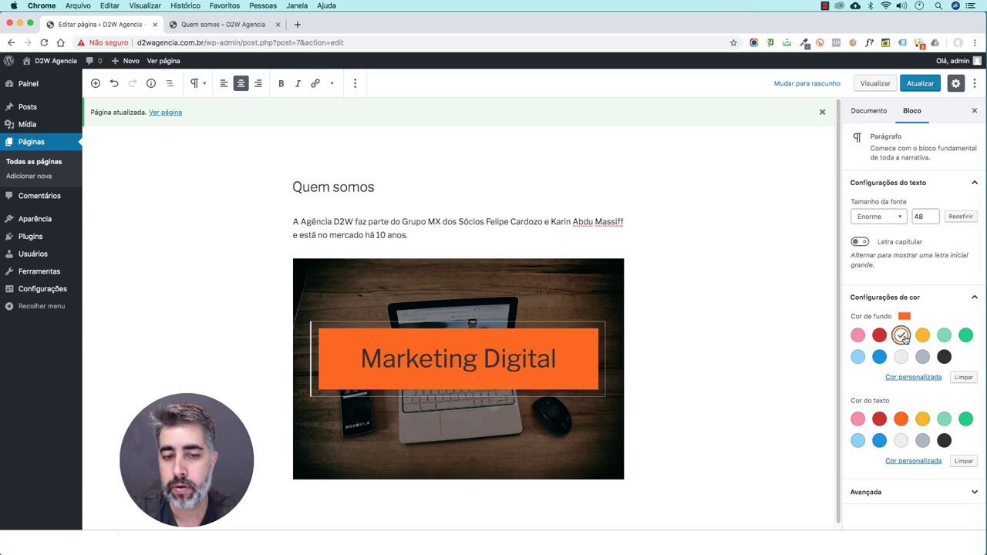
pyautogui.click(903, 338)
pyautogui.click(860, 337)
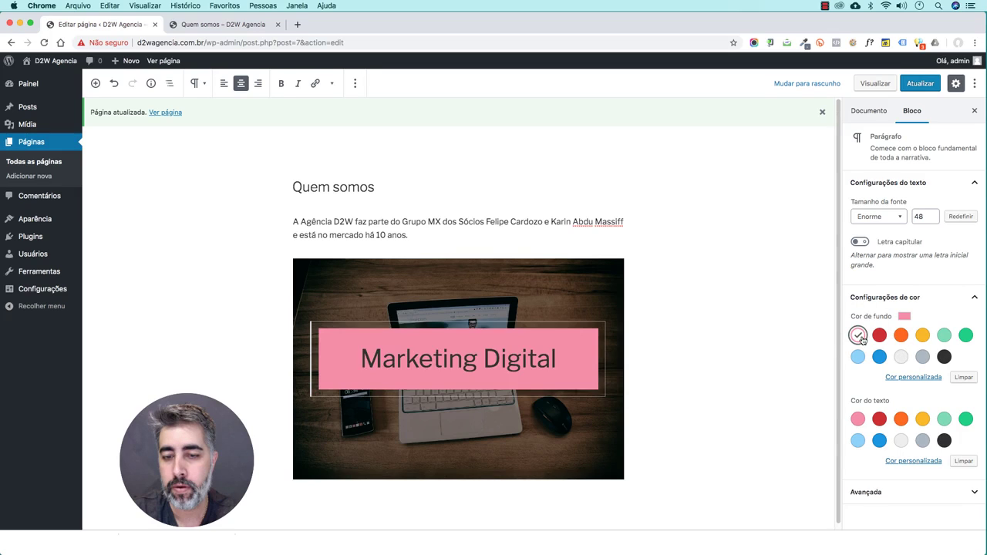
pyautogui.click(901, 442)
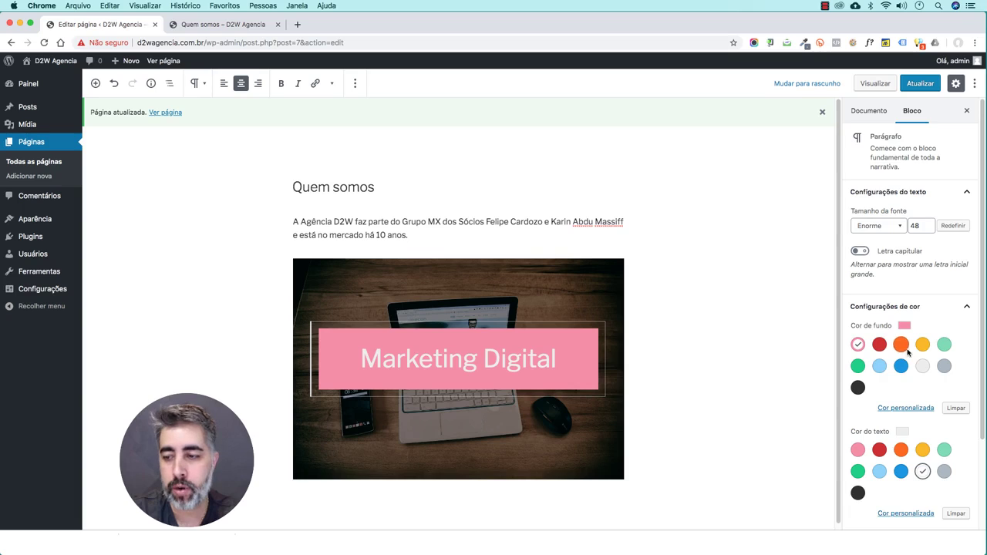
pyautogui.scroll(-2, 906, 352)
pyautogui.scroll(2, 904, 344)
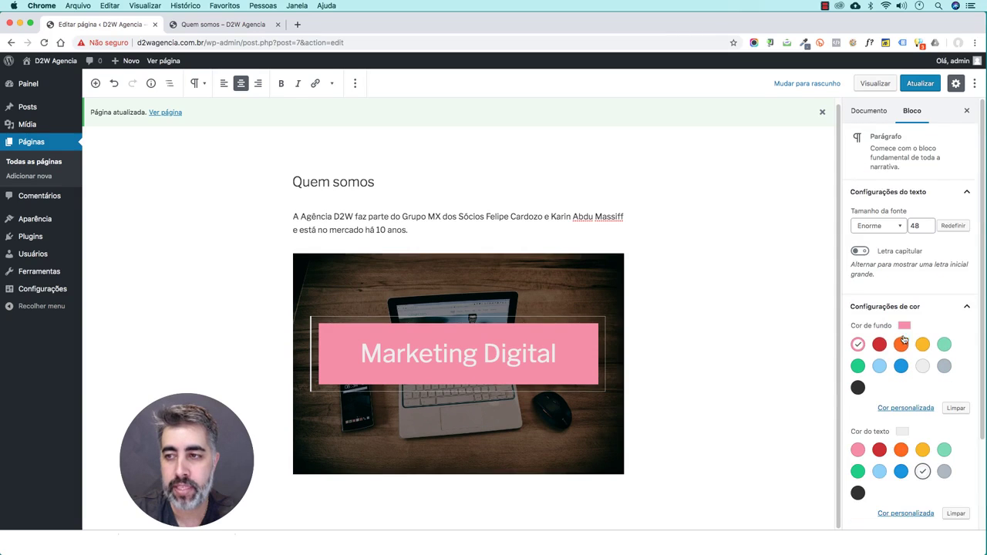
# - Update the page and view the published Quem somos page in a fresh browser tab, closing the old one
pyautogui.click(920, 83)
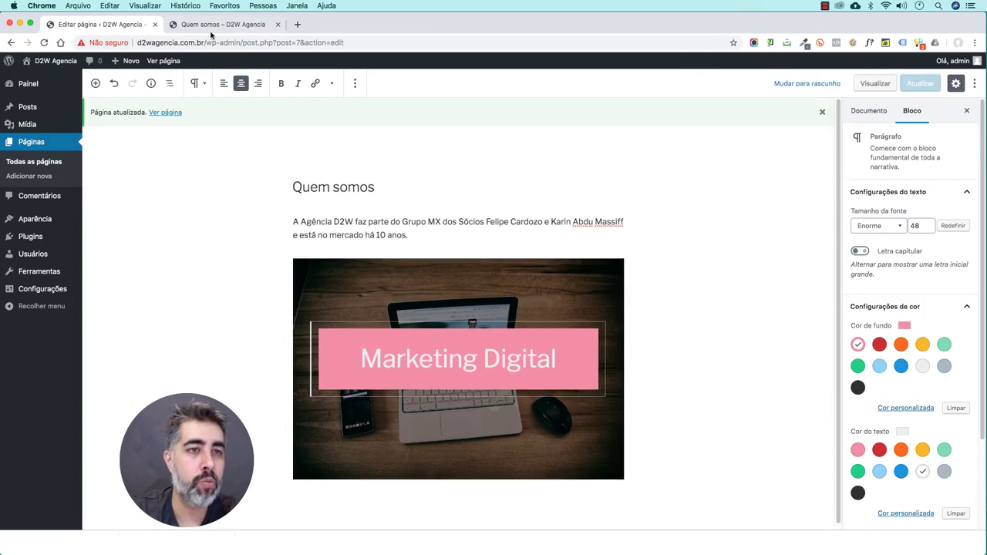
pyautogui.click(223, 24)
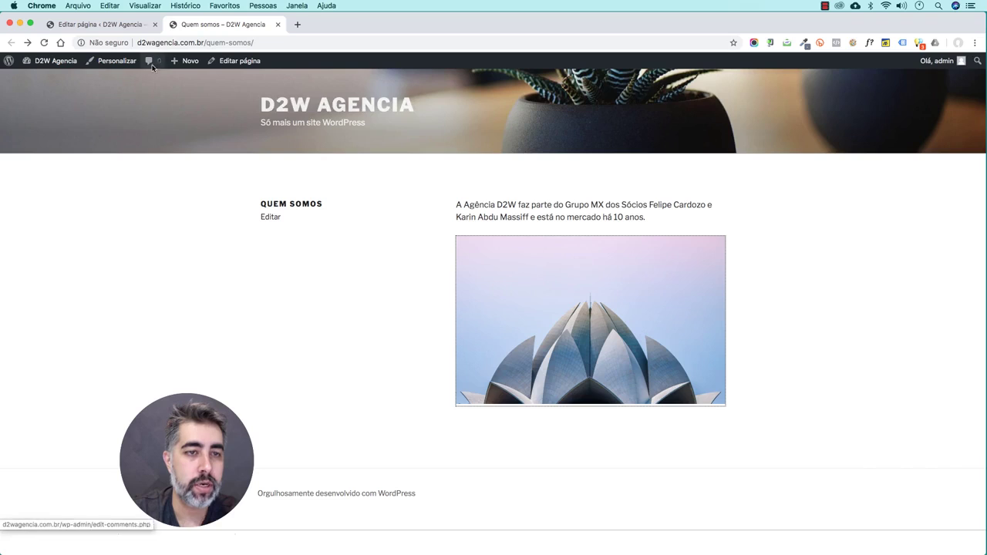
pyautogui.click(121, 26)
pyautogui.click(277, 24)
pyautogui.rightClick(161, 114)
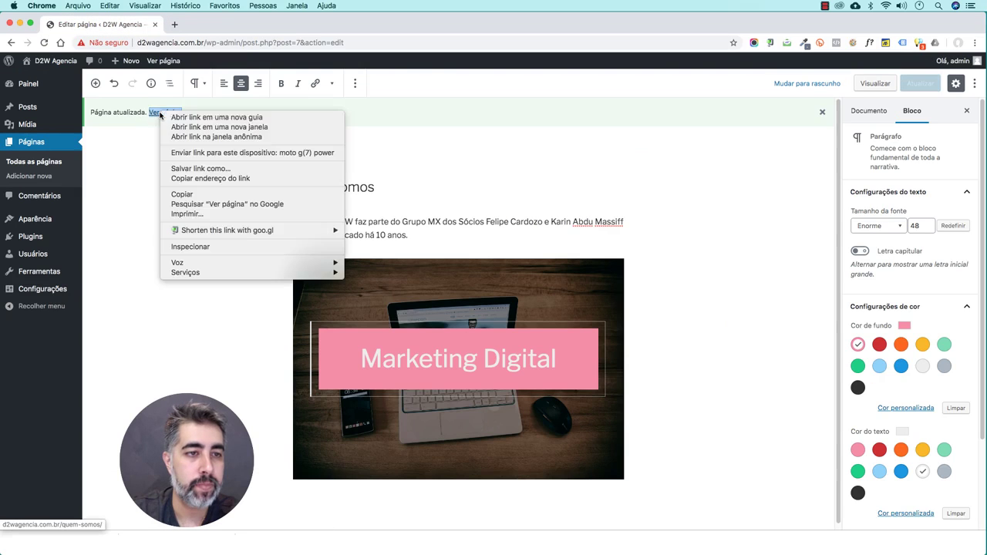
pyautogui.click(181, 117)
pyautogui.click(216, 28)
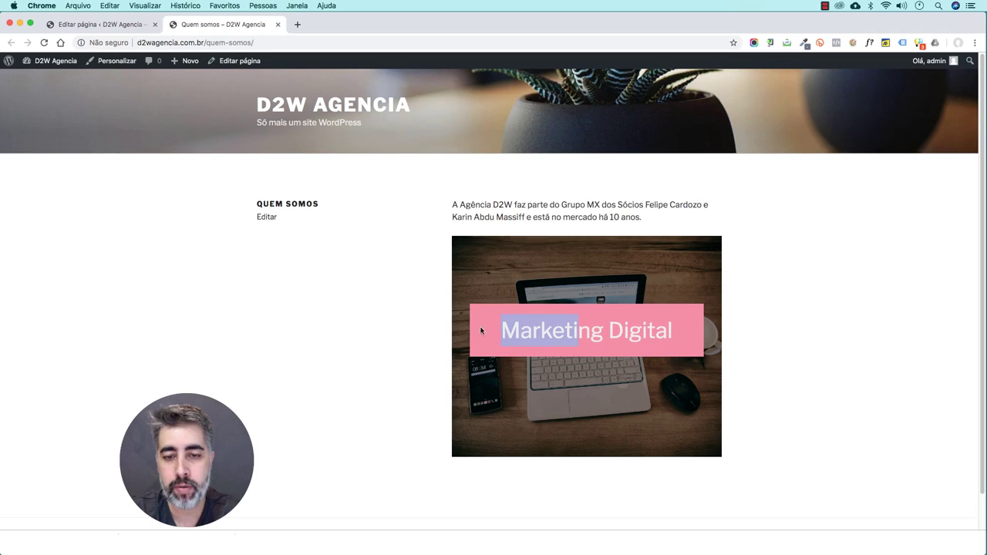
# - Clear the cover text's background color in the editor, update the page and reload the published version to check it
pyautogui.click(92, 24)
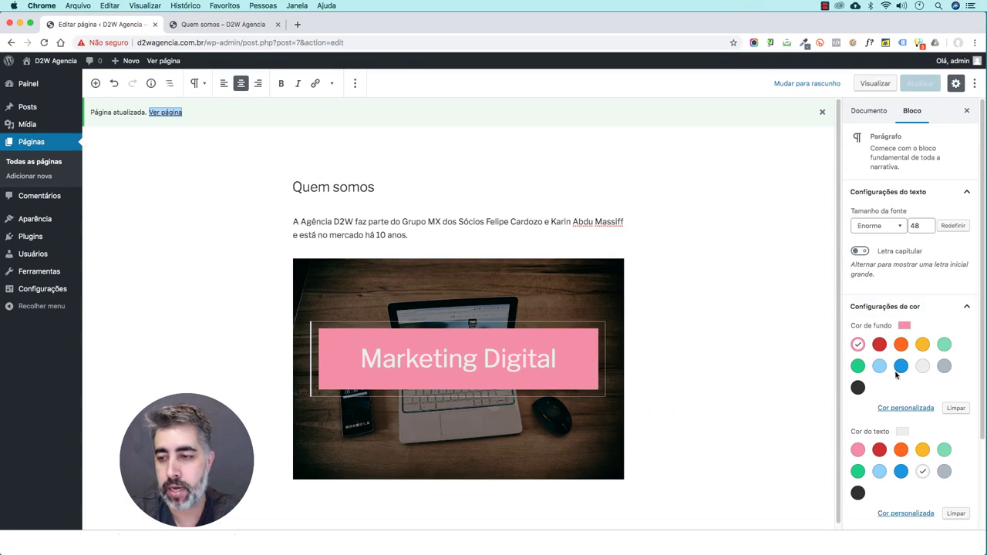
pyautogui.click(956, 407)
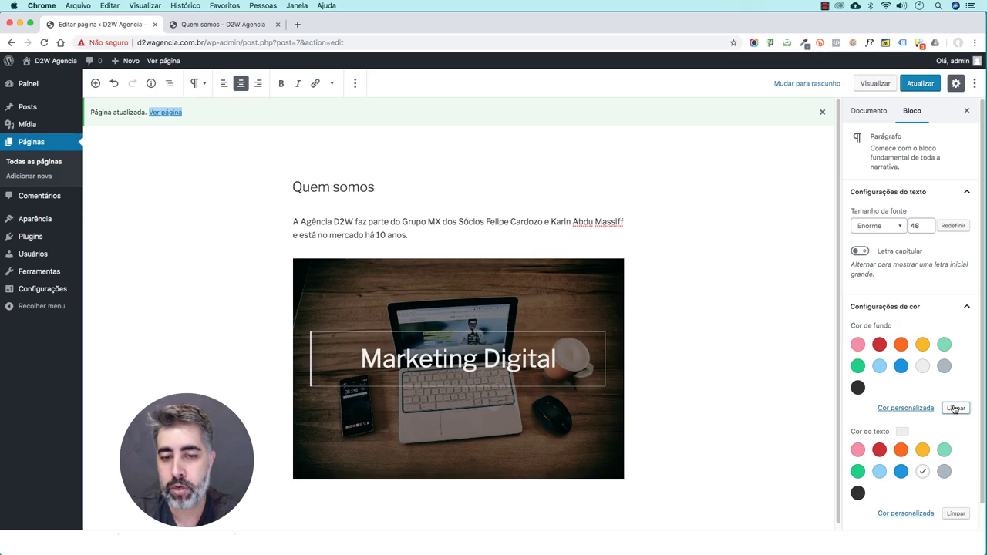
pyautogui.click(917, 84)
pyautogui.click(223, 24)
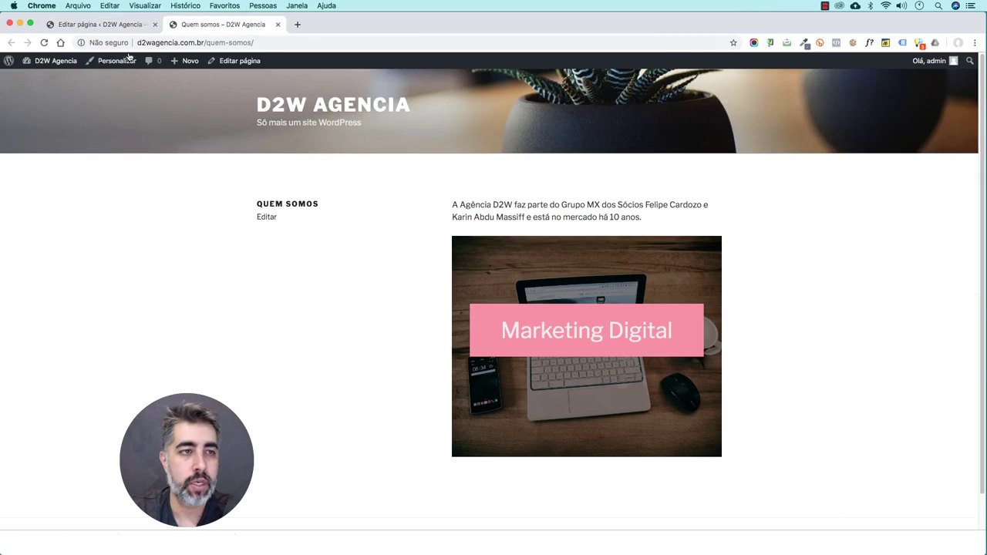
pyautogui.click(44, 43)
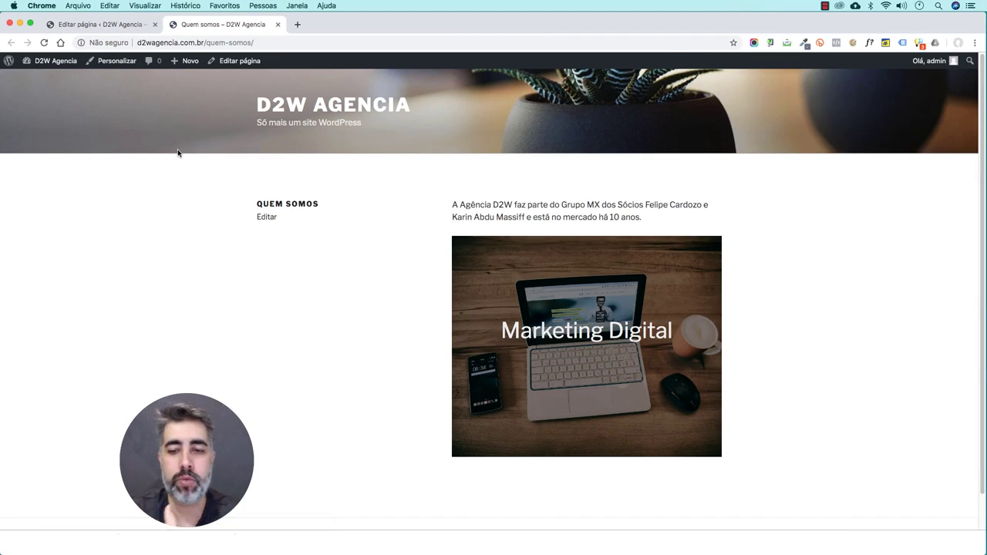
# - Return to the editor and remove the Cobertura block with the laptop photo from the page
pyautogui.click(139, 25)
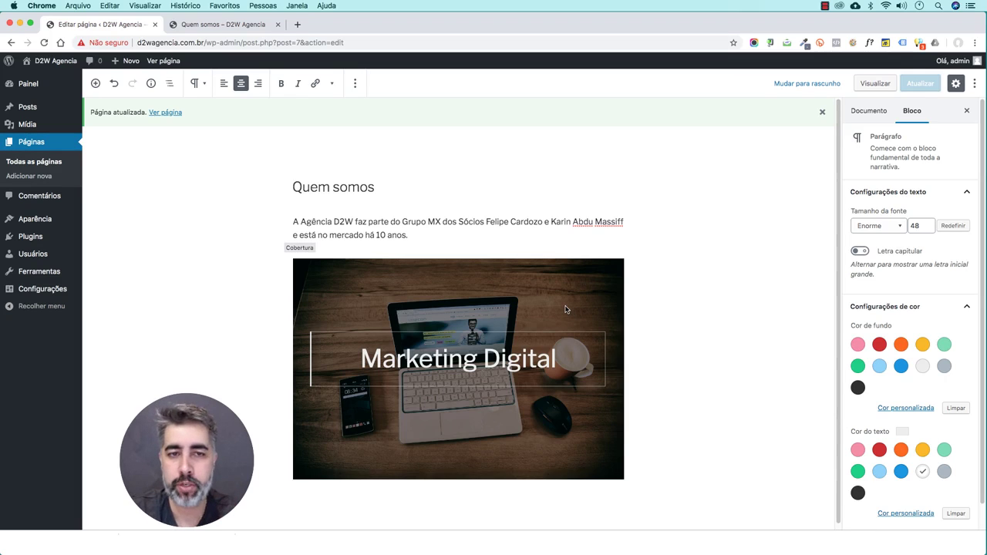
pyautogui.click(565, 309)
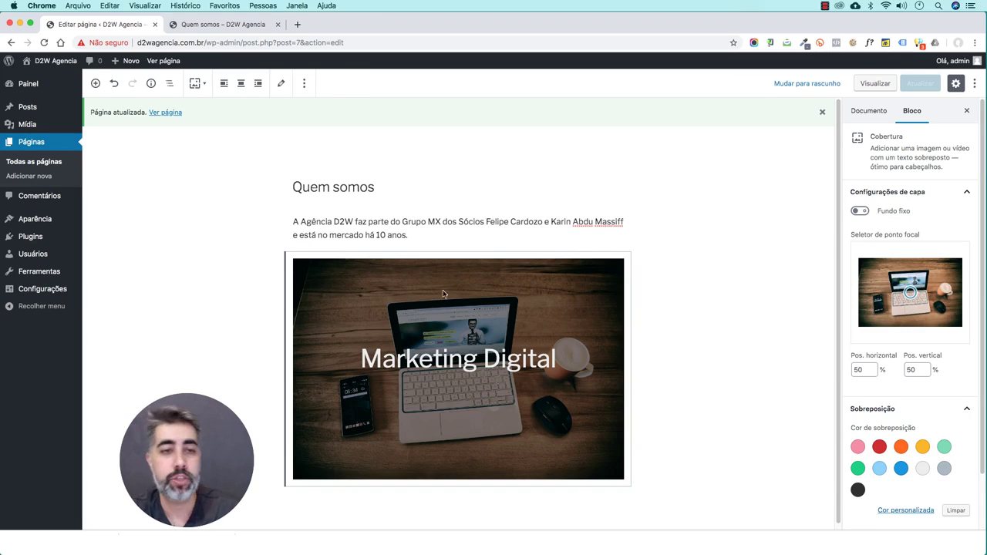
pyautogui.click(304, 83)
pyautogui.click(331, 242)
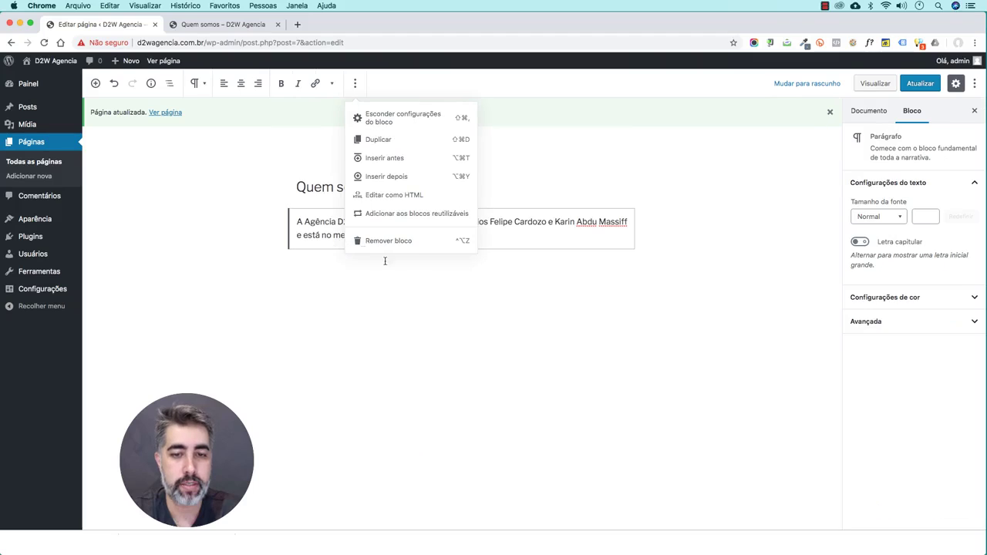
# - Insert an Arquivo block from Blocos comuns below the paragraph, using Epic-Sport-Rock-AShamaluevMusic.mp3 from the media library
pyautogui.click(96, 84)
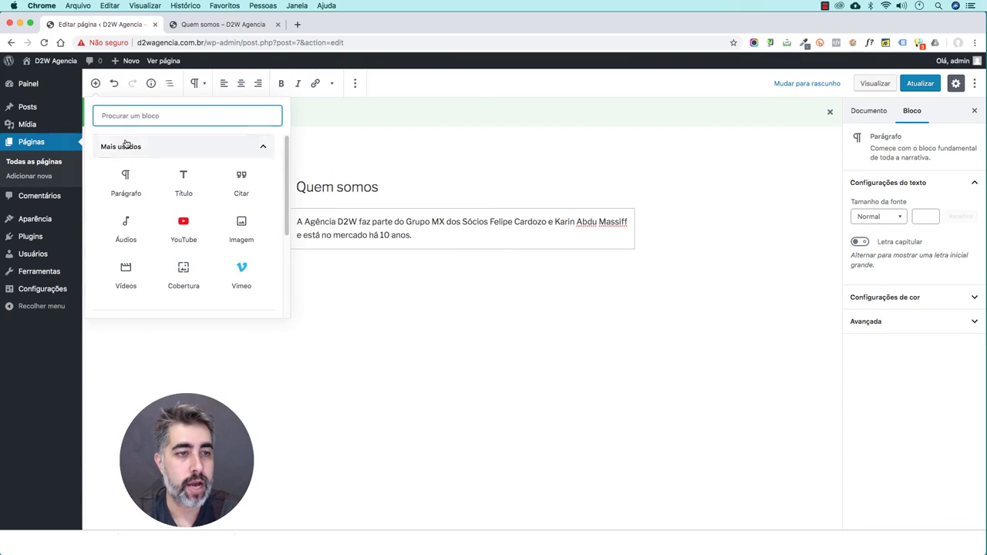
pyautogui.click(127, 147)
pyautogui.click(132, 171)
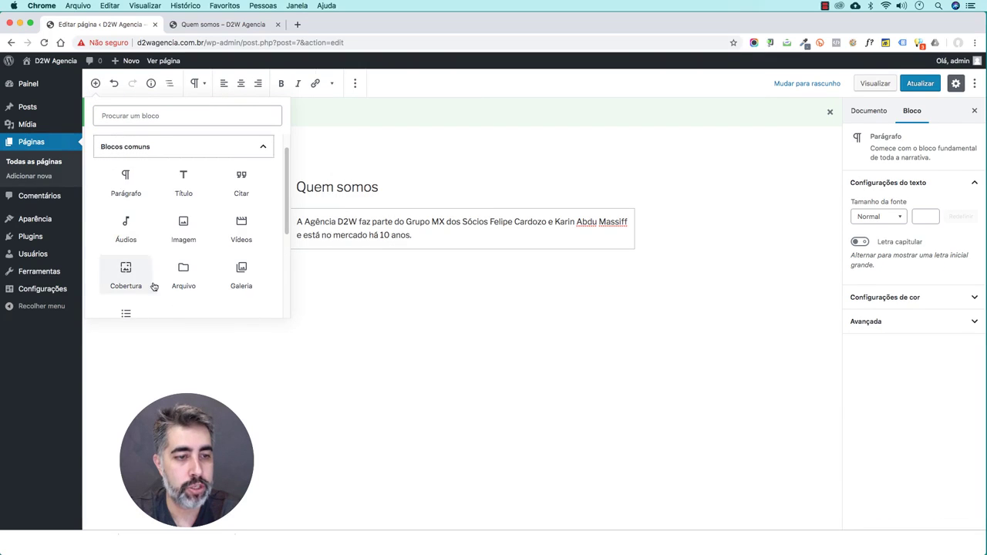
pyautogui.click(184, 276)
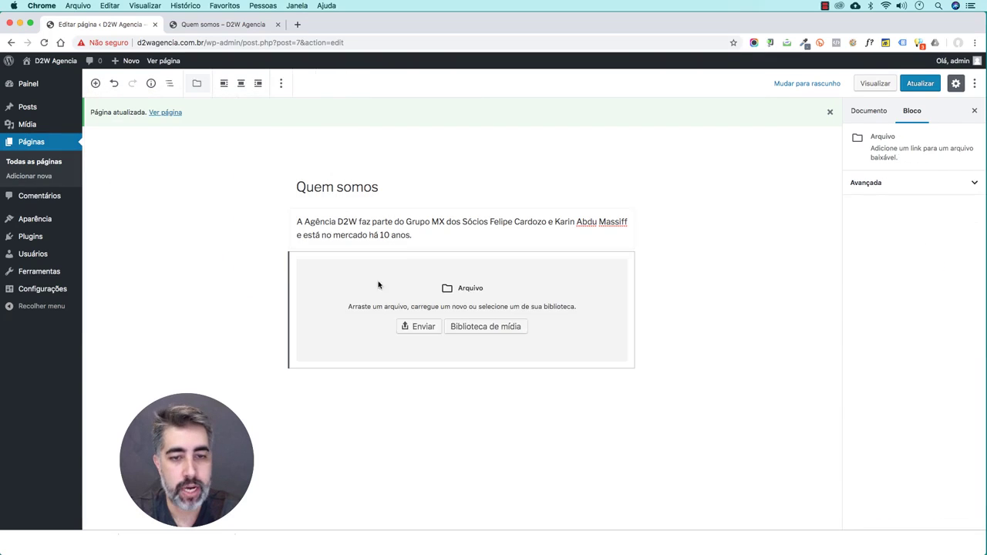
pyautogui.click(423, 327)
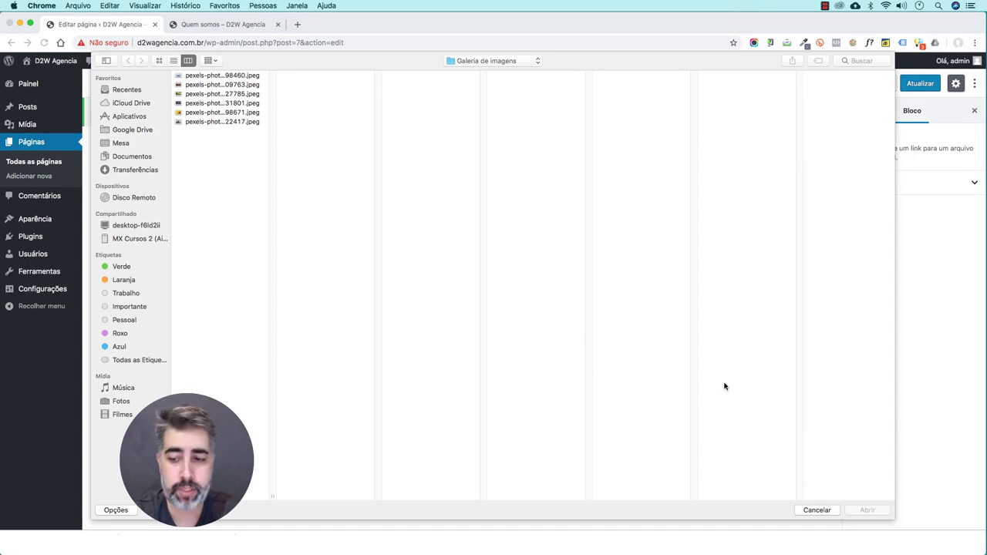
pyautogui.click(817, 511)
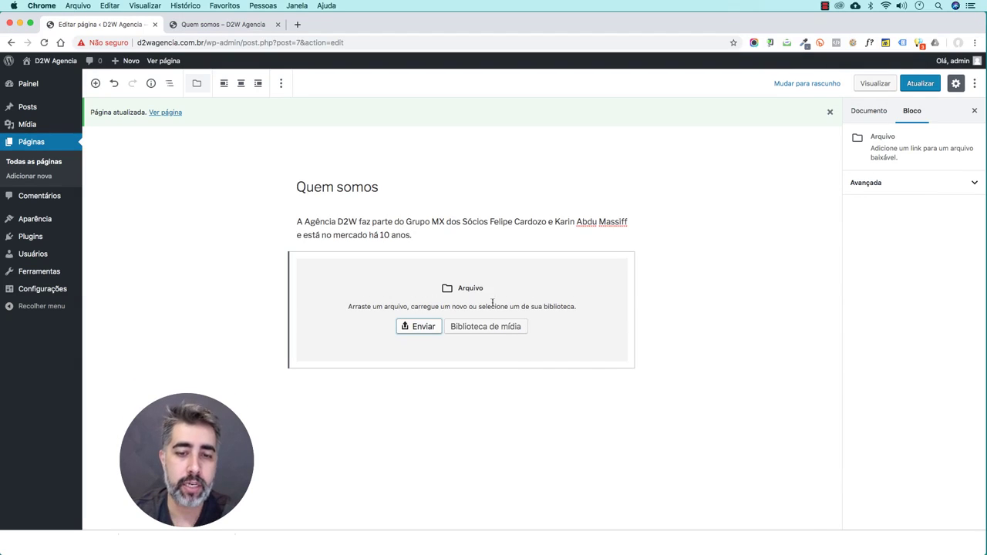
pyautogui.click(482, 325)
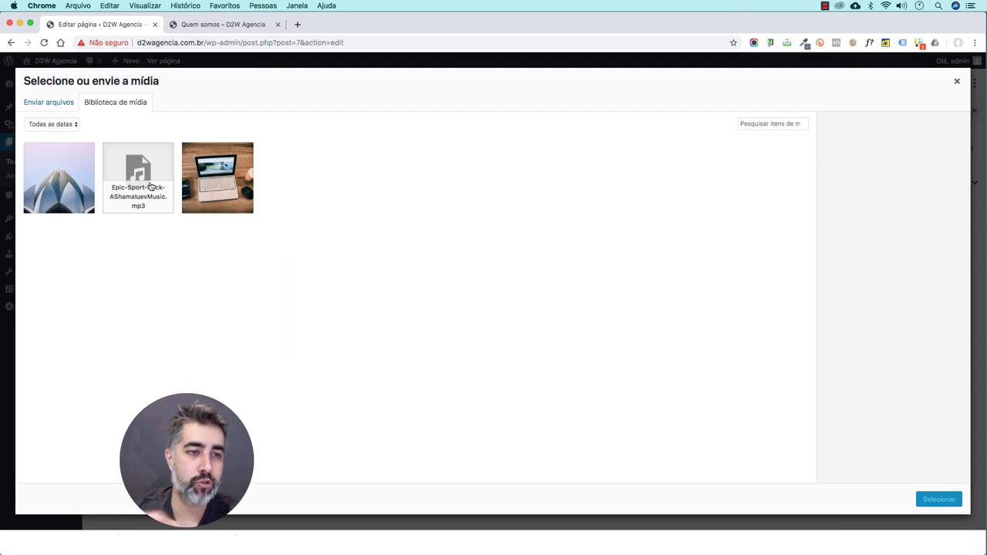
pyautogui.click(151, 188)
pyautogui.click(939, 499)
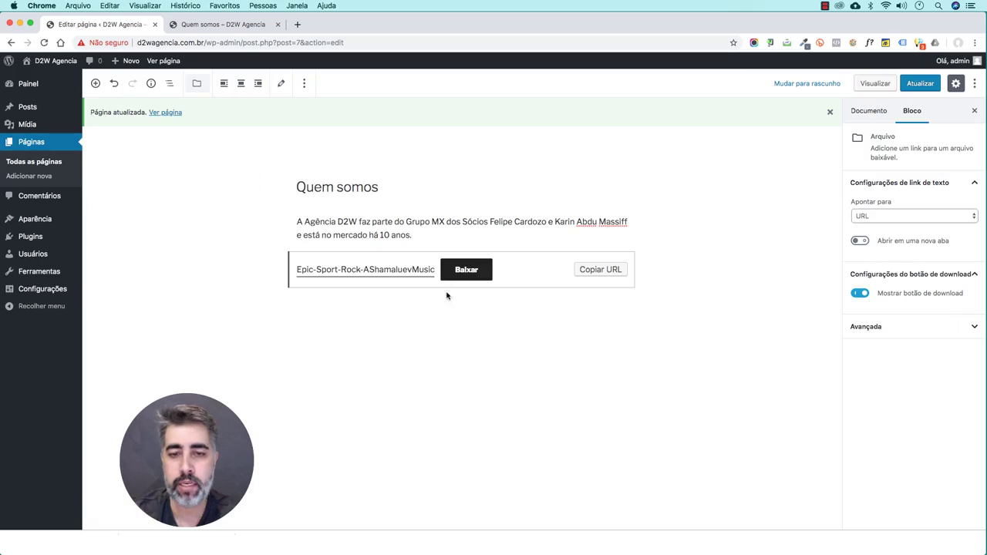
# - Rename the Arquivo block's link text to "Música da Boa"
pyautogui.click(368, 270)
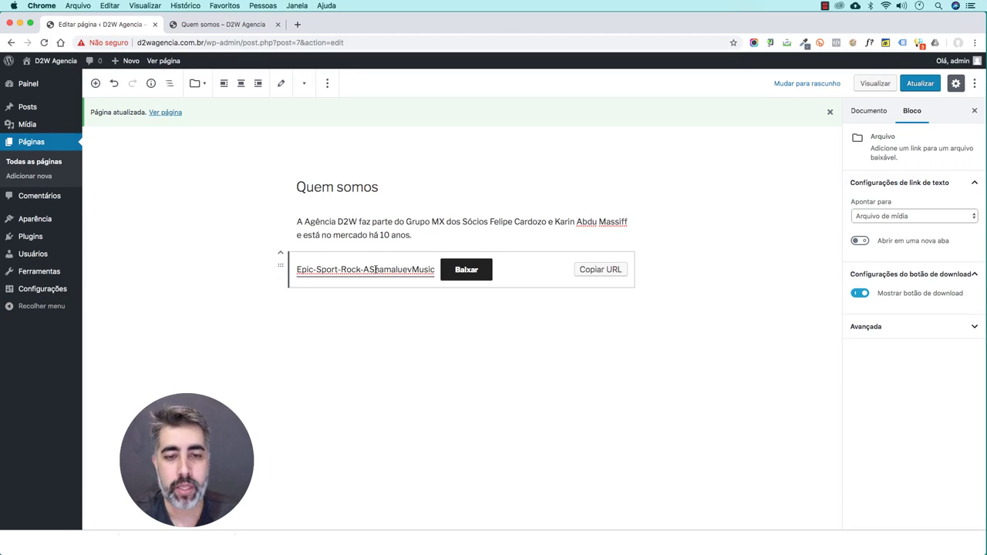
pyautogui.moveTo(375, 270); pyautogui.dragTo(437, 272)
pyautogui.click(365, 268)
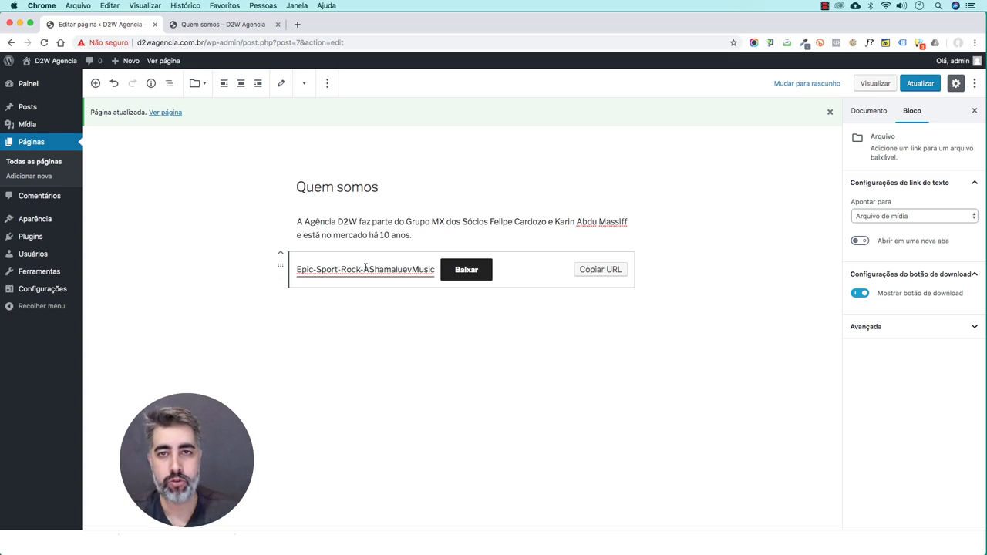
pyautogui.tripleClick(366, 268)
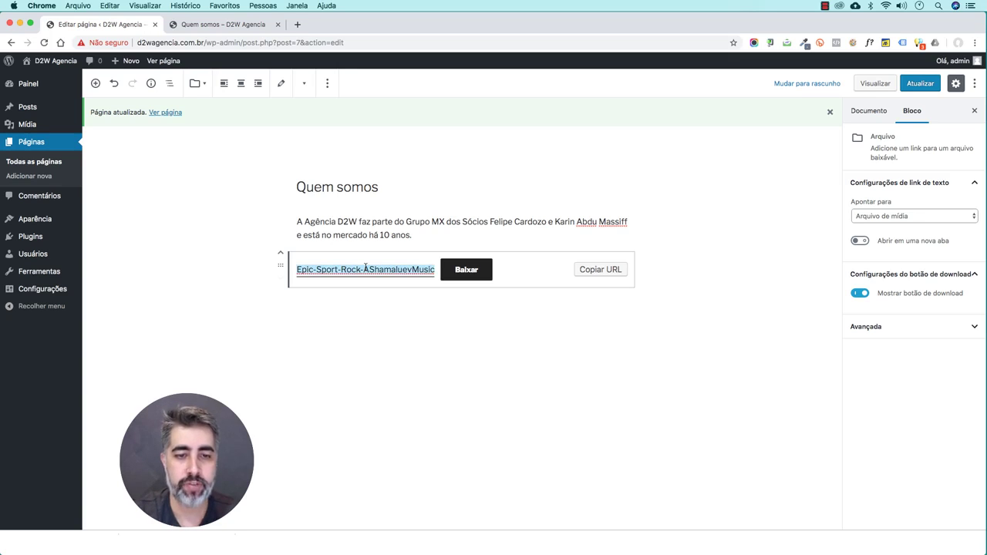
pyautogui.write('Música da Boa')
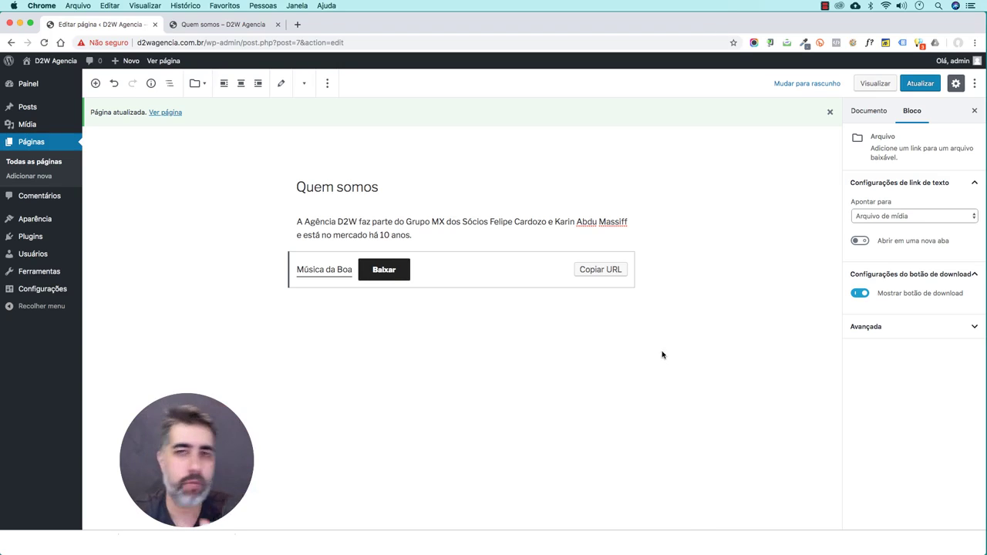
# - Update the page, reload the published Quem somos page, and test the Baixar button without saving the file
pyautogui.click(918, 88)
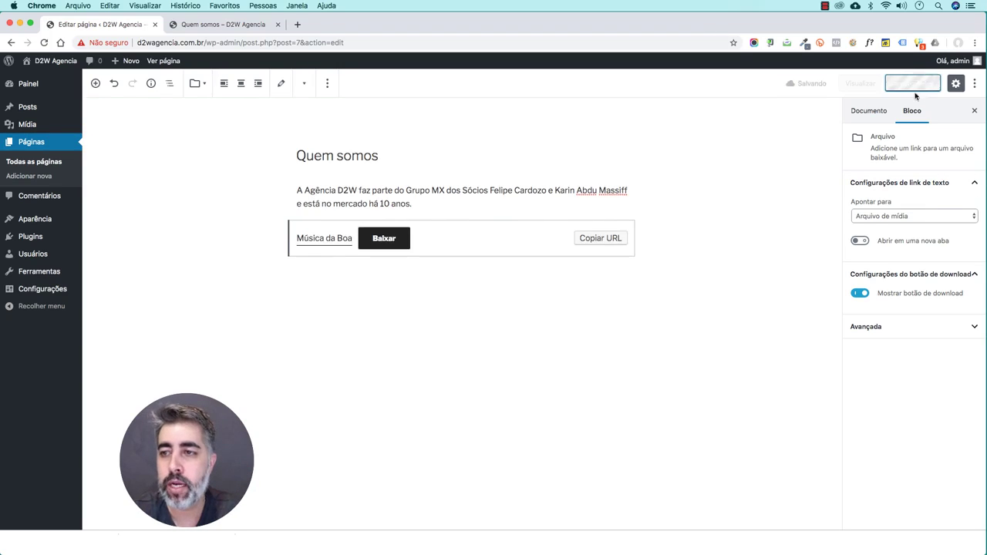
pyautogui.click(219, 24)
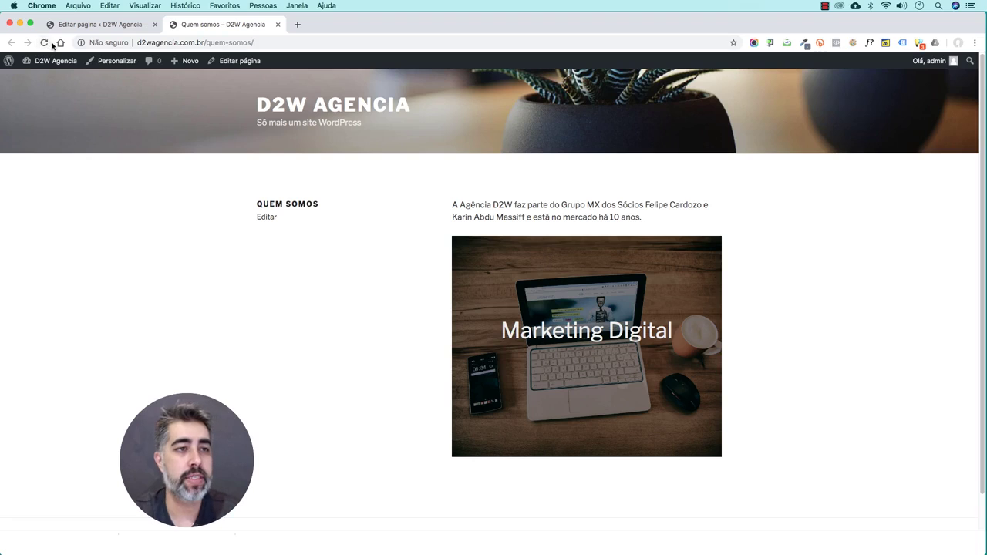
pyautogui.click(46, 43)
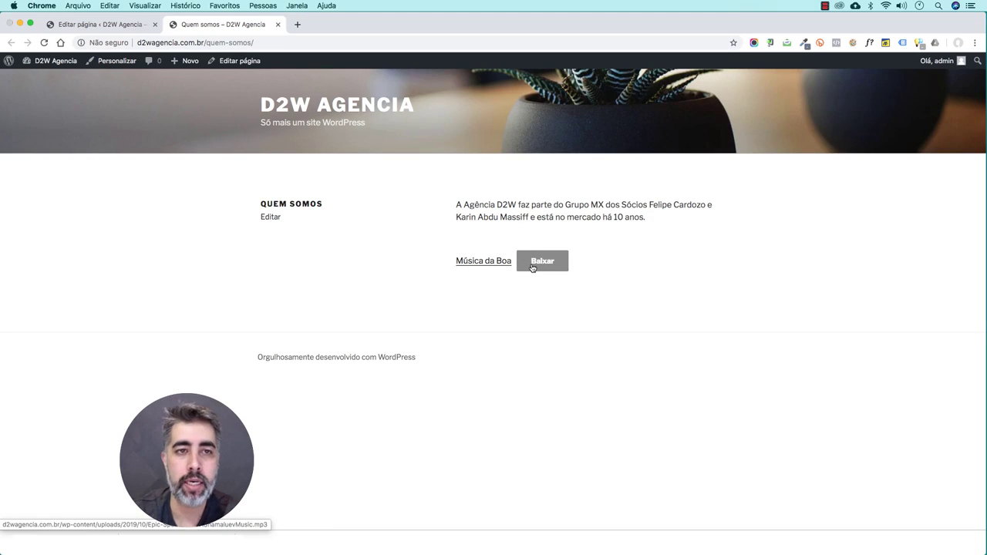
pyautogui.click(532, 267)
pyautogui.click(737, 322)
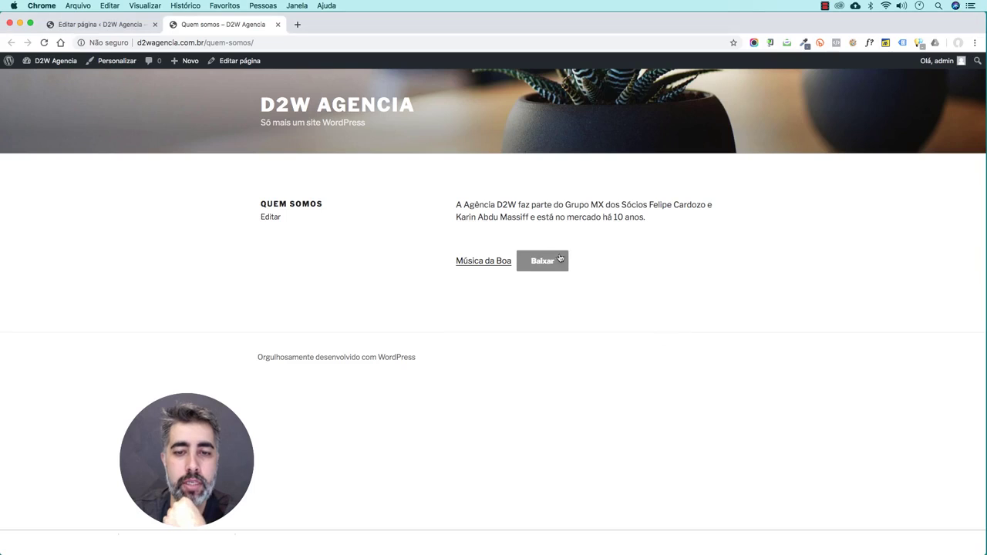
# - Return to the editor, point the Arquivo block's text link to Página de anexo, and update the page
pyautogui.click(81, 24)
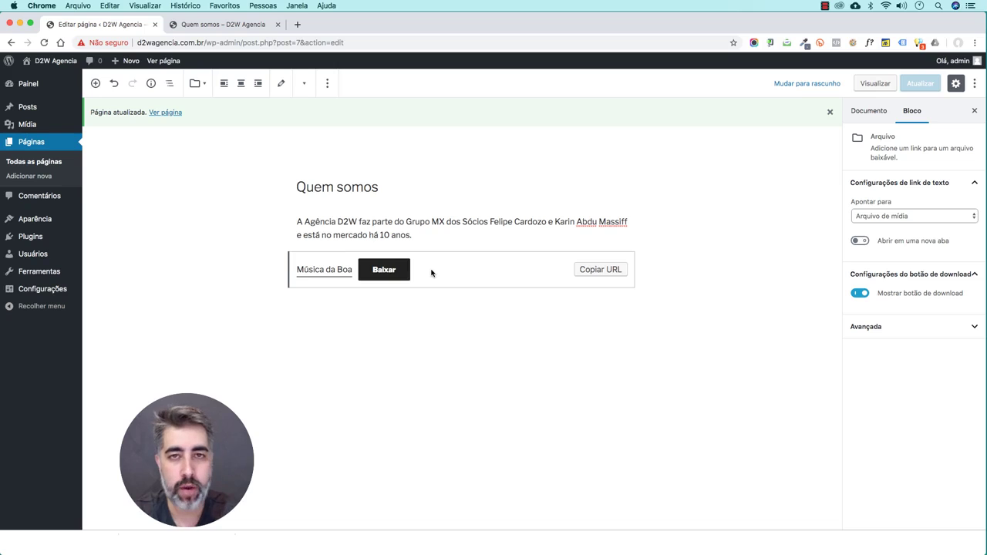
pyautogui.click(231, 24)
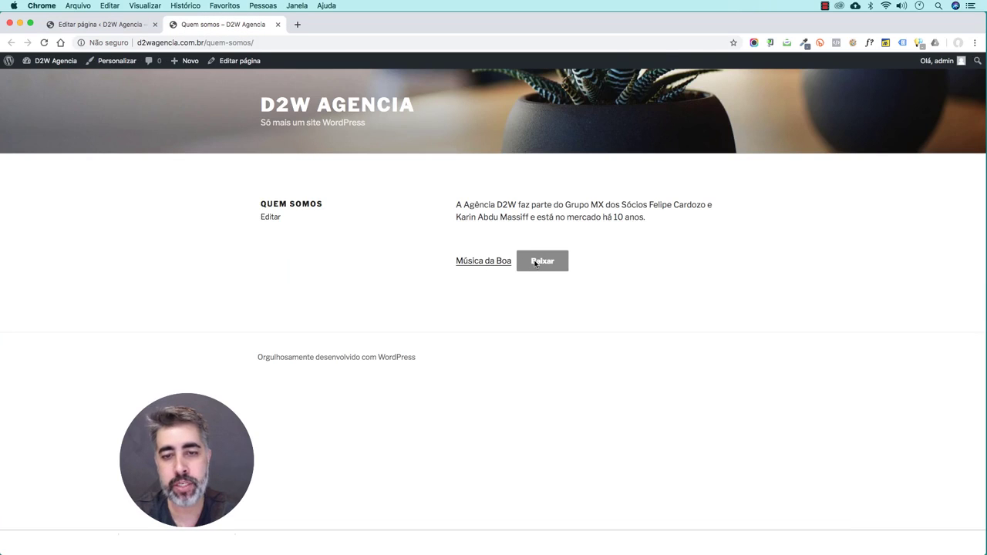
pyautogui.click(89, 24)
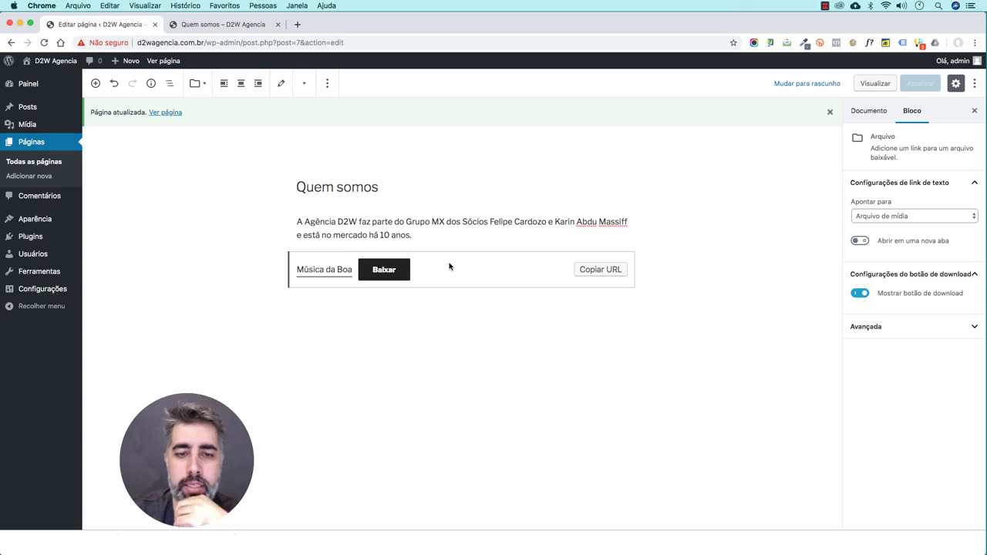
pyautogui.click(912, 219)
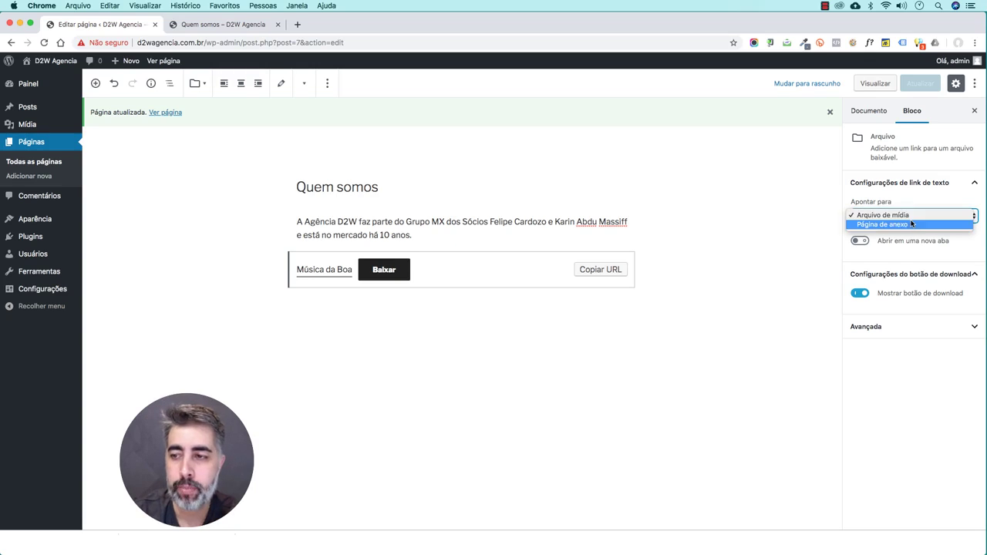
pyautogui.click(910, 223)
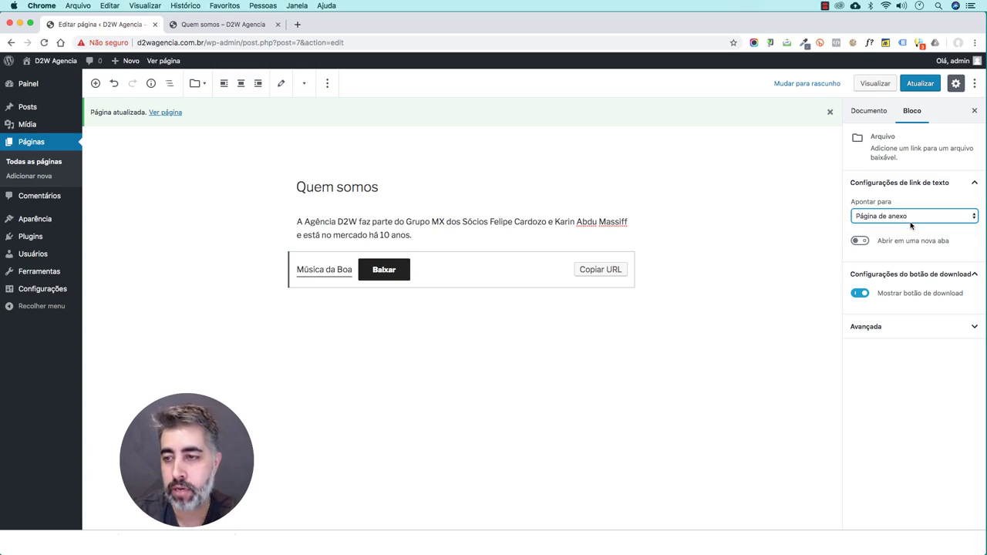
pyautogui.click(916, 86)
# - Reload the published page, check the Baixar button and the attachment page behind Música da Boa, and return to the editor
pyautogui.click(231, 27)
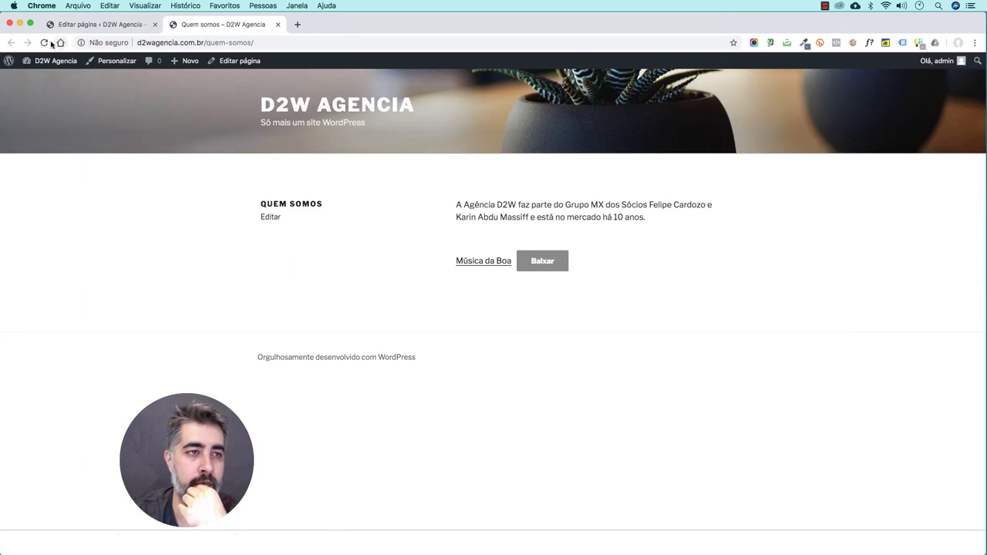
pyautogui.click(46, 43)
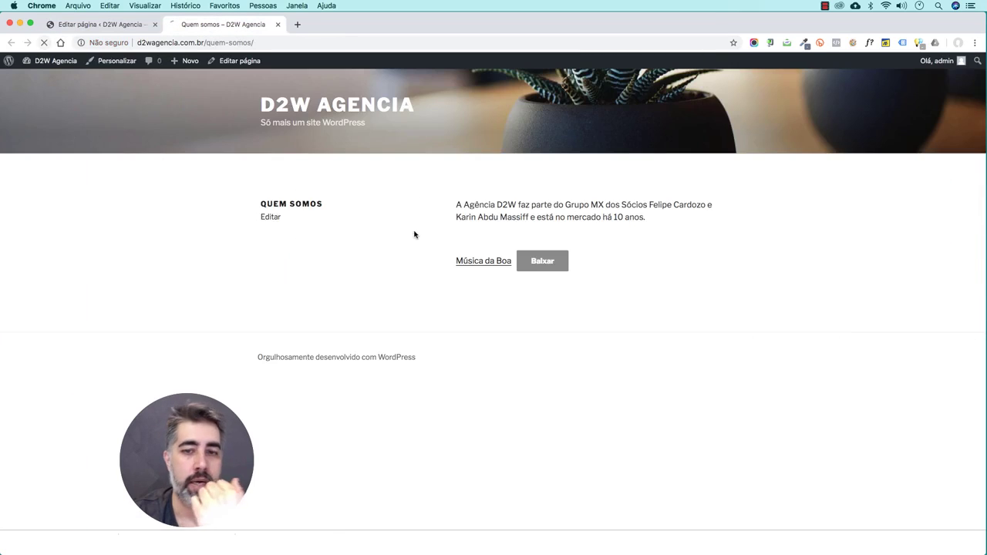
pyautogui.click(543, 268)
pyautogui.press('Escape')
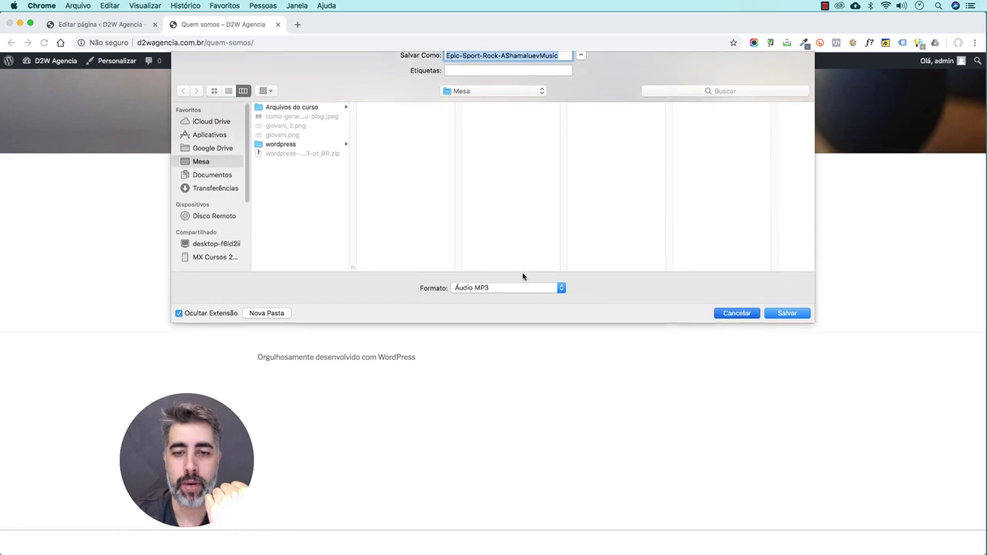
pyautogui.click(487, 263)
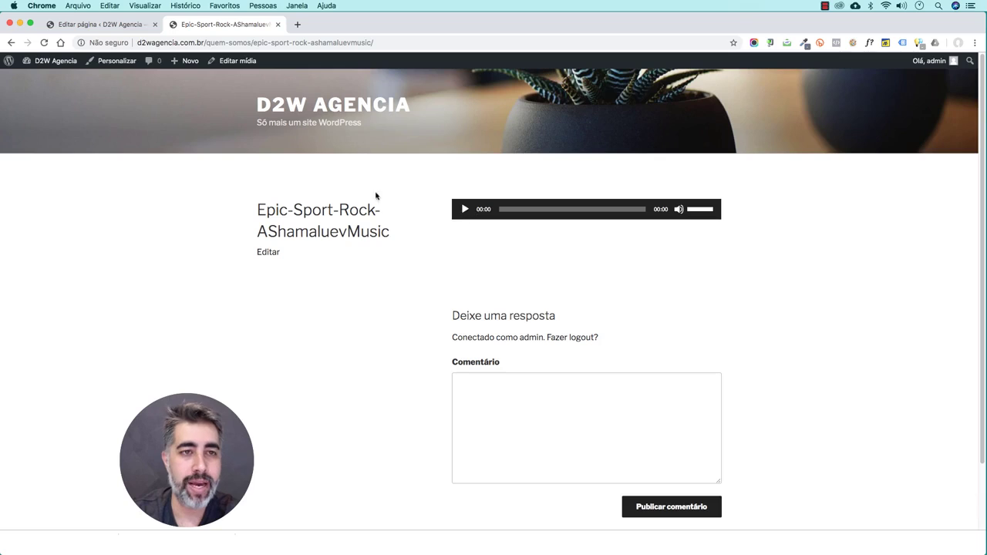
pyautogui.click(12, 43)
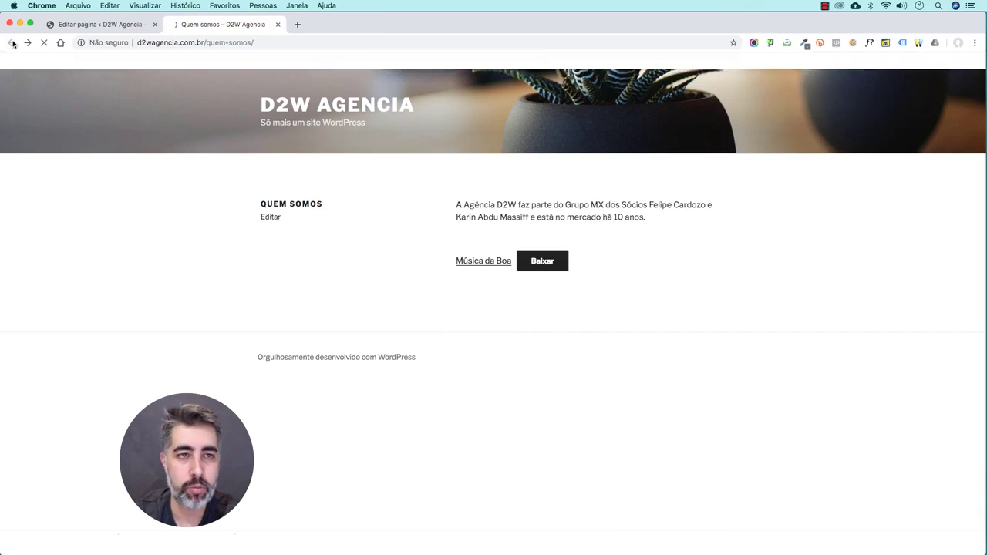
pyautogui.click(105, 25)
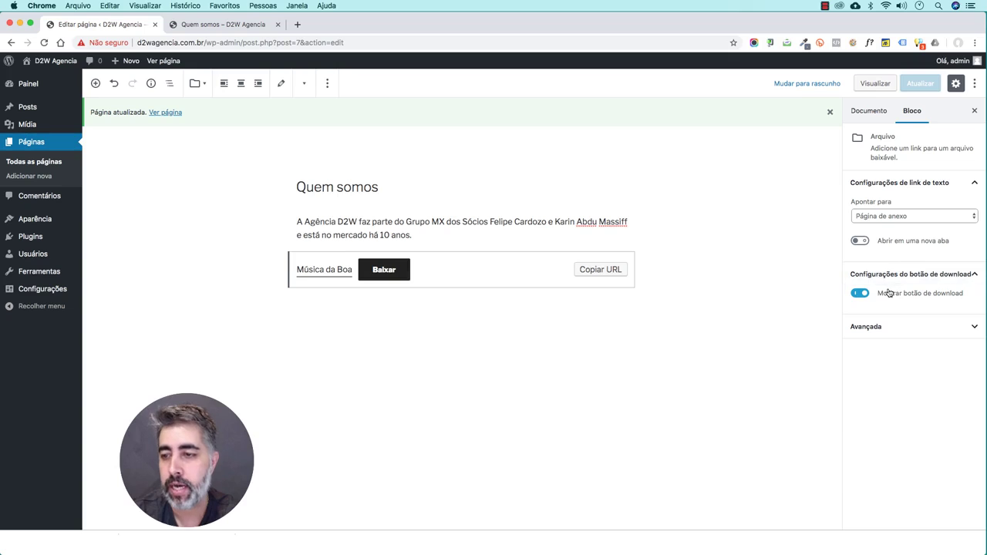
# - Try hiding the Arquivo block's download button and show it again with the Mostrar botão de download option
pyautogui.click(857, 298)
pyautogui.click(858, 296)
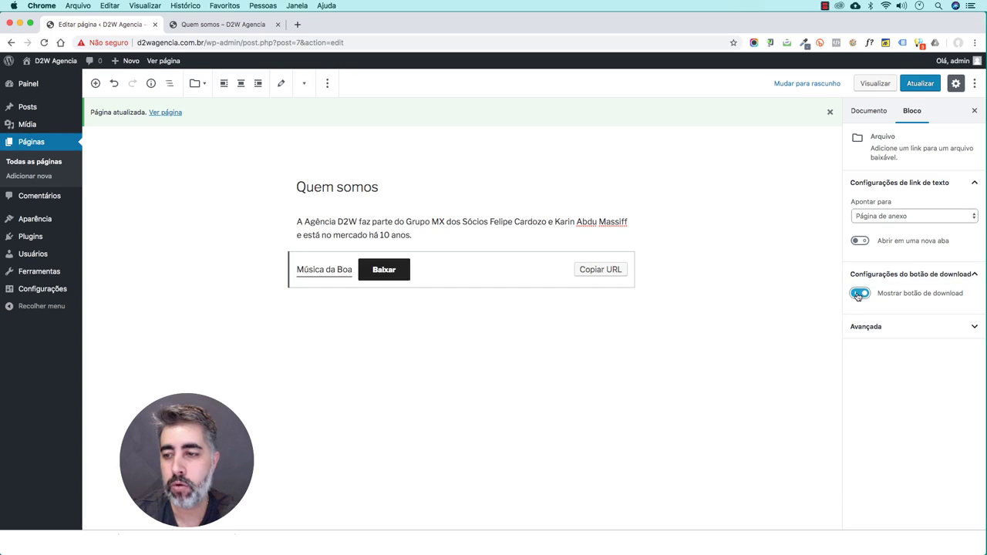
pyautogui.click(860, 297)
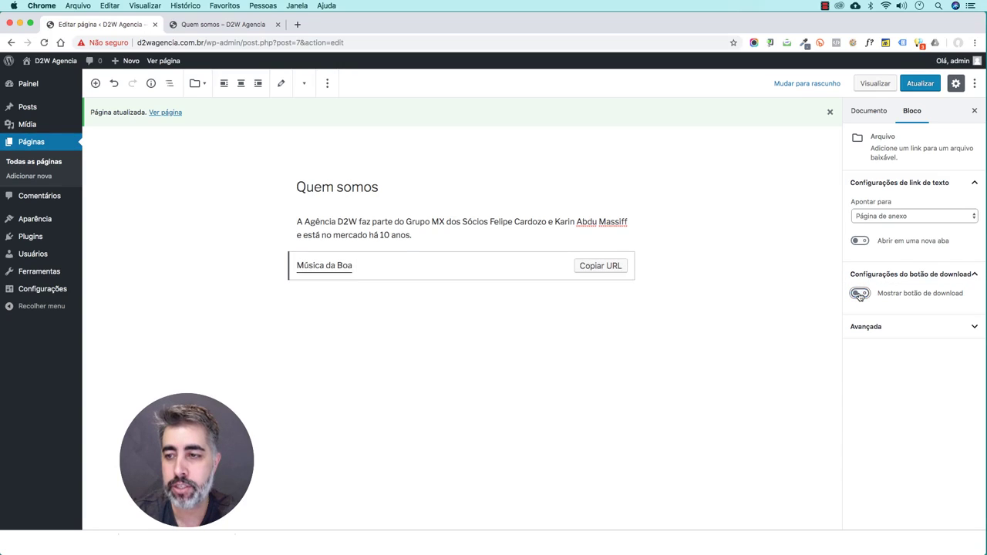
pyautogui.click(862, 296)
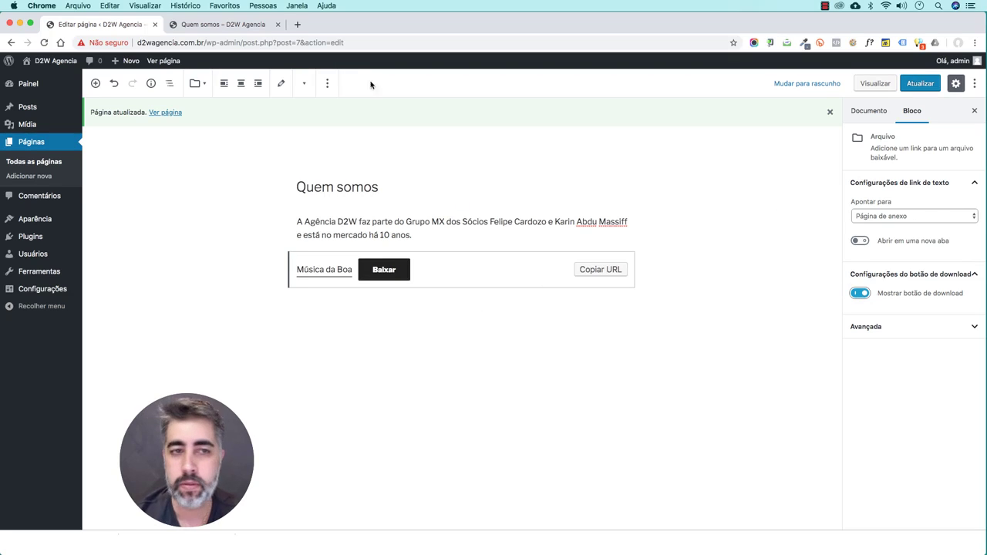
# - Remove the Arquivo block with the Música da Boa link from the page and deselect the paragraph
pyautogui.click(329, 83)
pyautogui.click(348, 242)
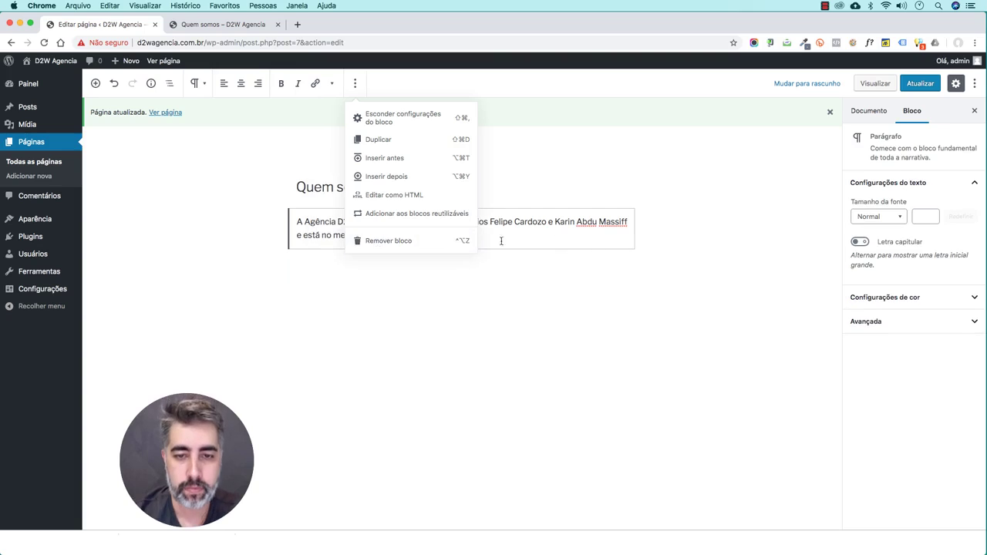
pyautogui.click(251, 204)
# - Insert a Galeria block from Blocos comuns below the paragraph
pyautogui.click(96, 83)
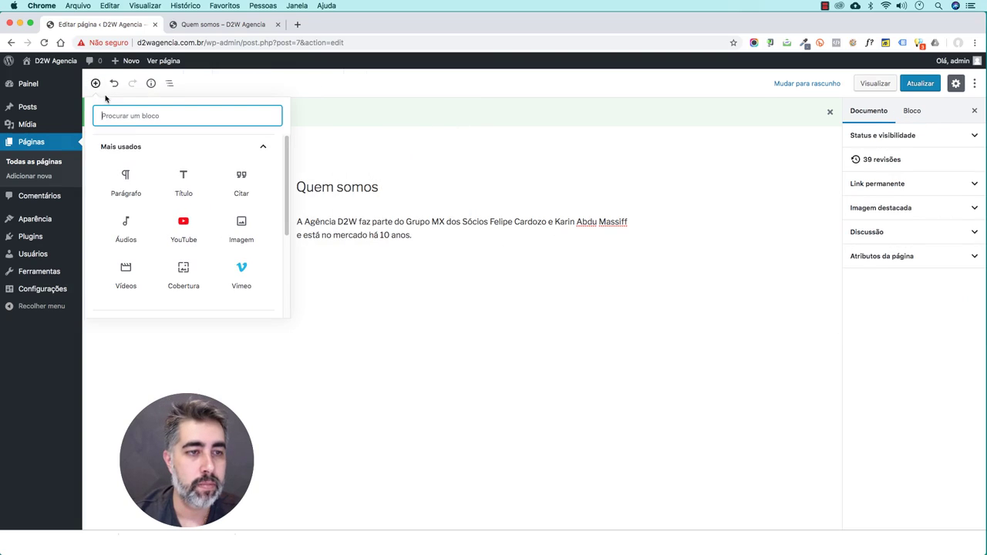
pyautogui.click(133, 148)
pyautogui.click(134, 170)
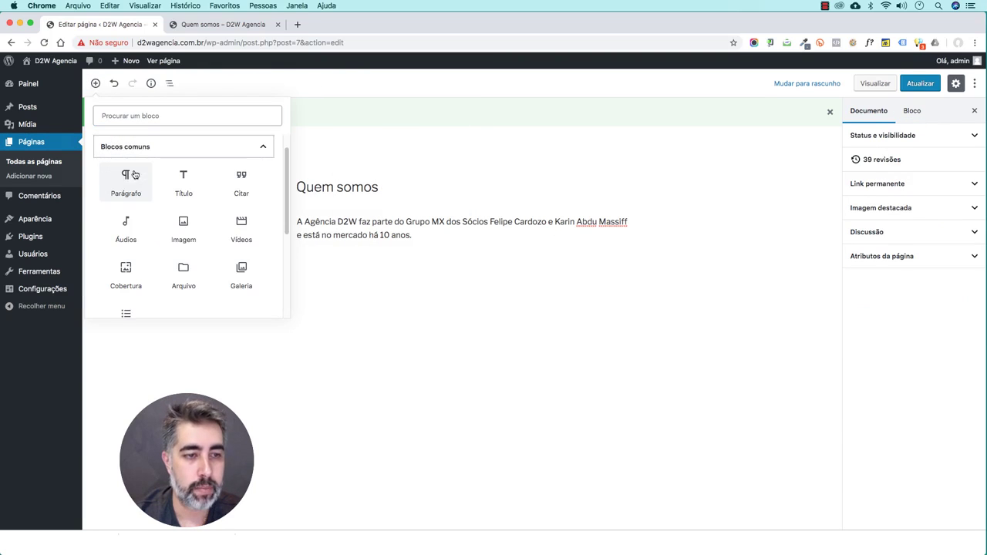
pyautogui.click(240, 272)
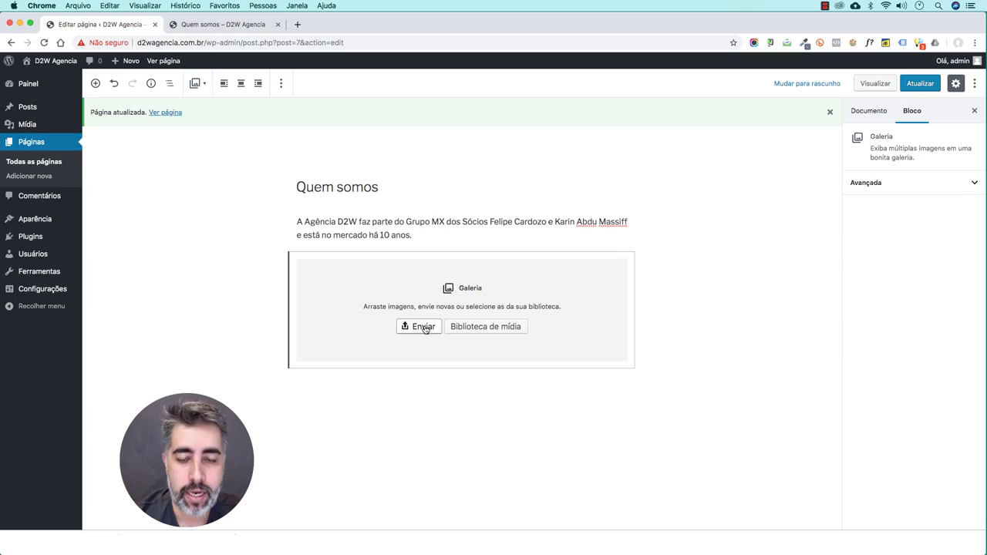
# - Upload the last five pexels JPEG photos from the Galeria de imagens folder for the new gallery
pyautogui.click(486, 327)
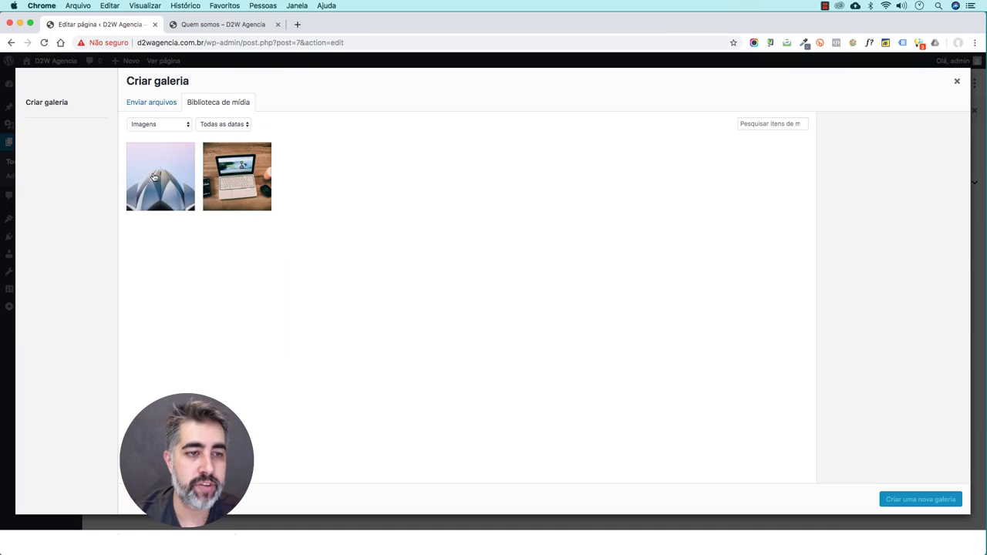
pyautogui.click(158, 102)
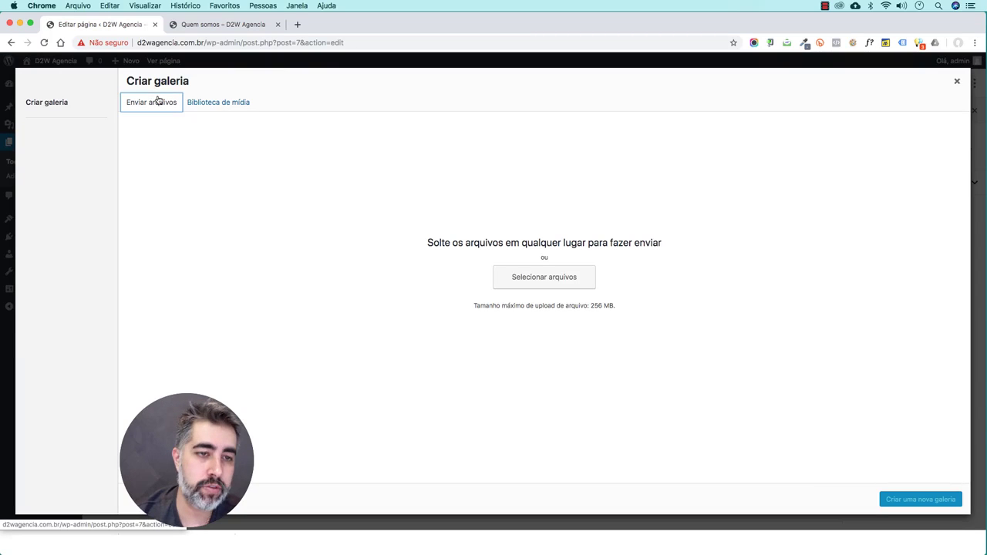
pyautogui.click(542, 274)
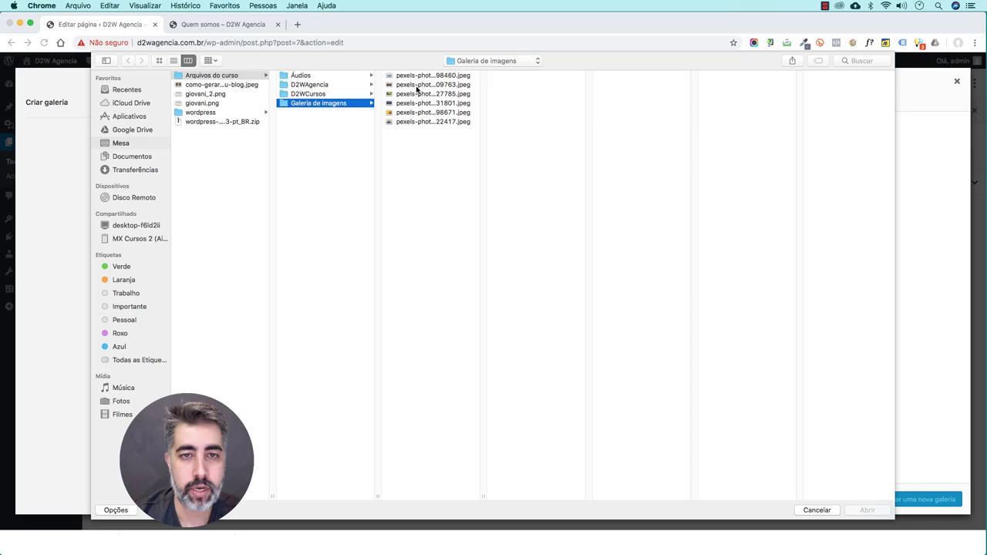
pyautogui.click(417, 87)
pyautogui.keyDown('shift'); pyautogui.click(422, 122); pyautogui.keyUp('shift')
pyautogui.click(424, 161)
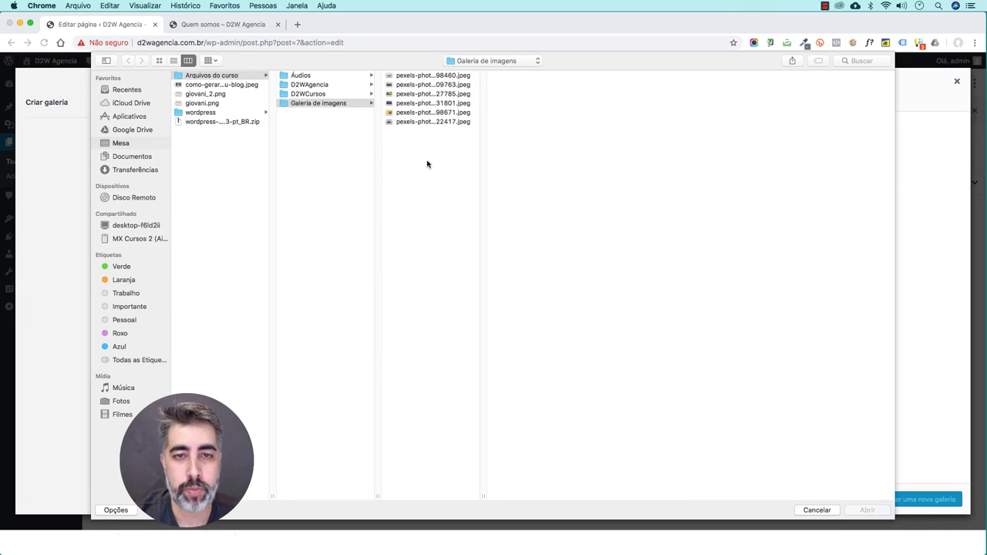
pyautogui.moveTo(427, 163); pyautogui.dragTo(429, 88)
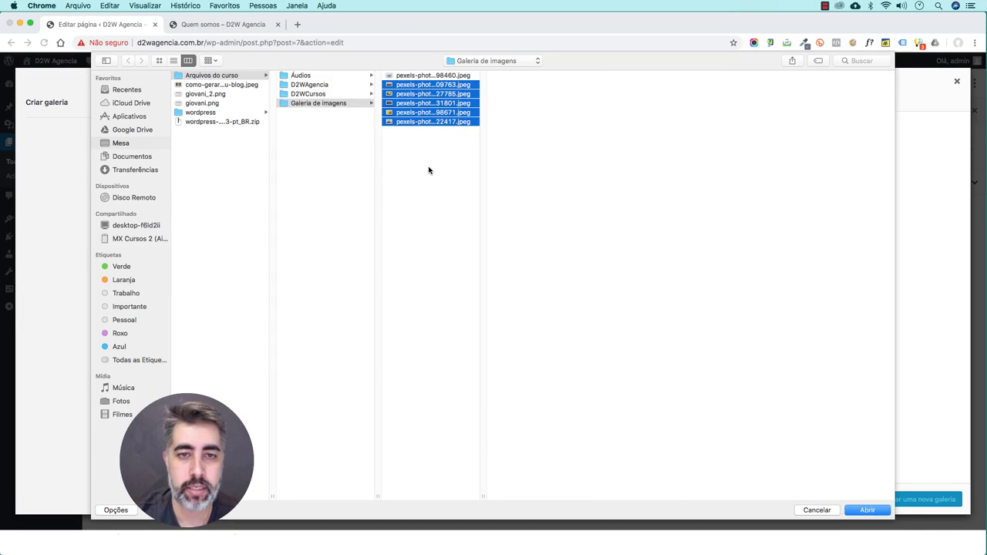
pyautogui.click(429, 171)
pyautogui.click(420, 86)
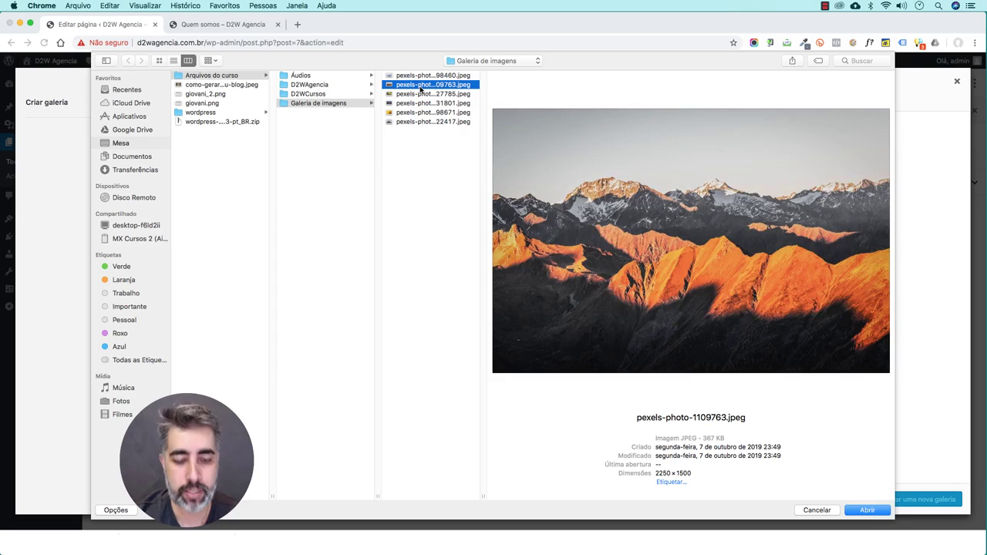
pyautogui.keyDown('shift'); pyautogui.click(429, 123); pyautogui.keyUp('shift')
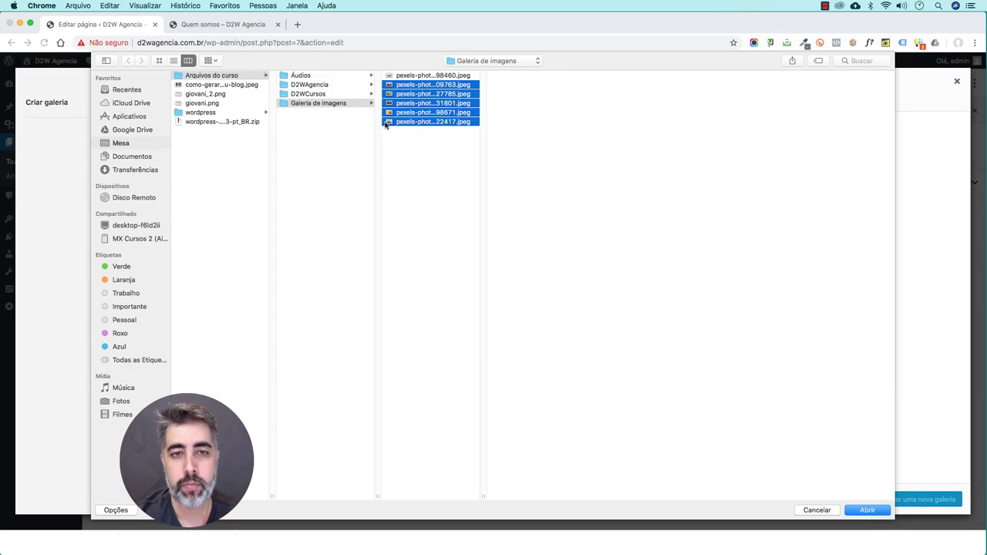
pyautogui.click(868, 510)
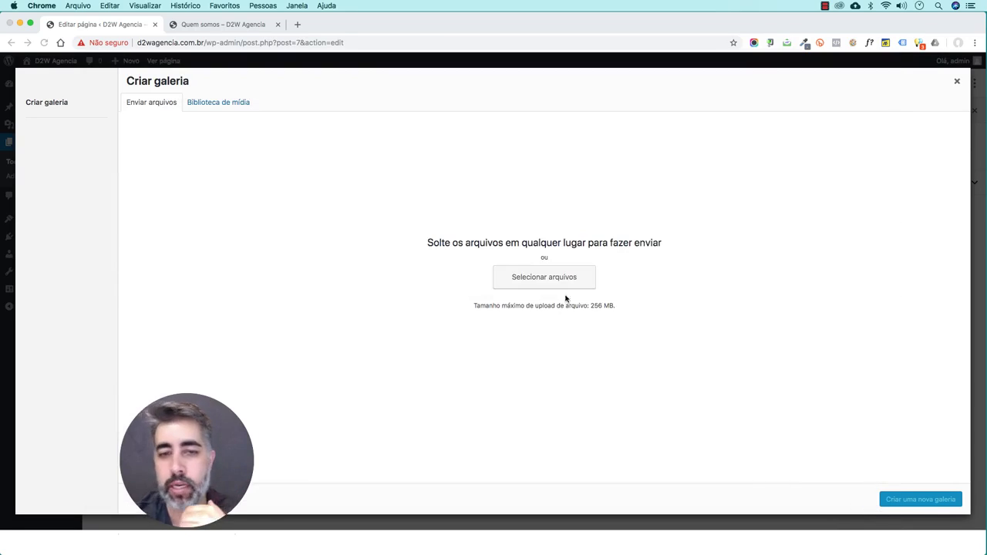
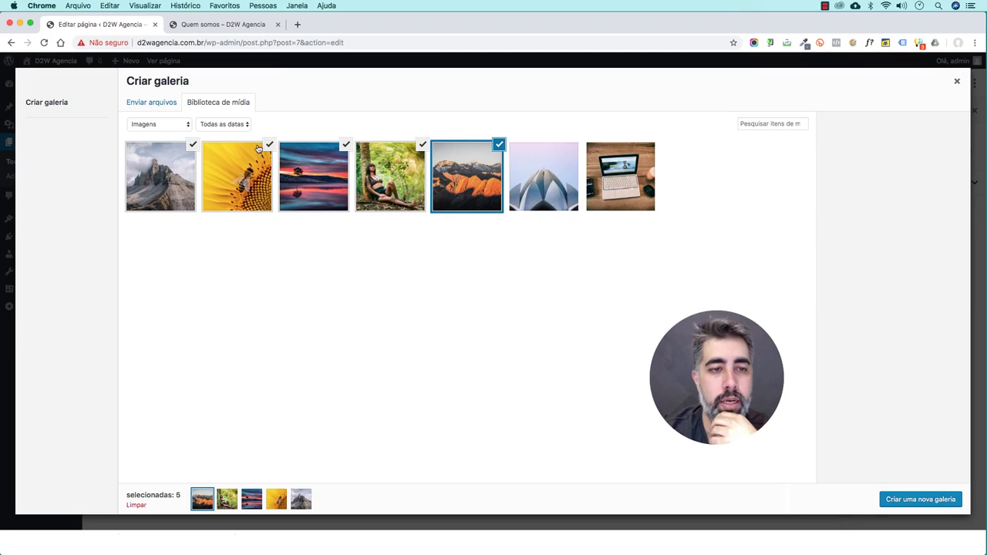
# - Add the lotus-shaped building photo to the five selected uploads and create a new gallery from the six images
pyautogui.click(424, 146)
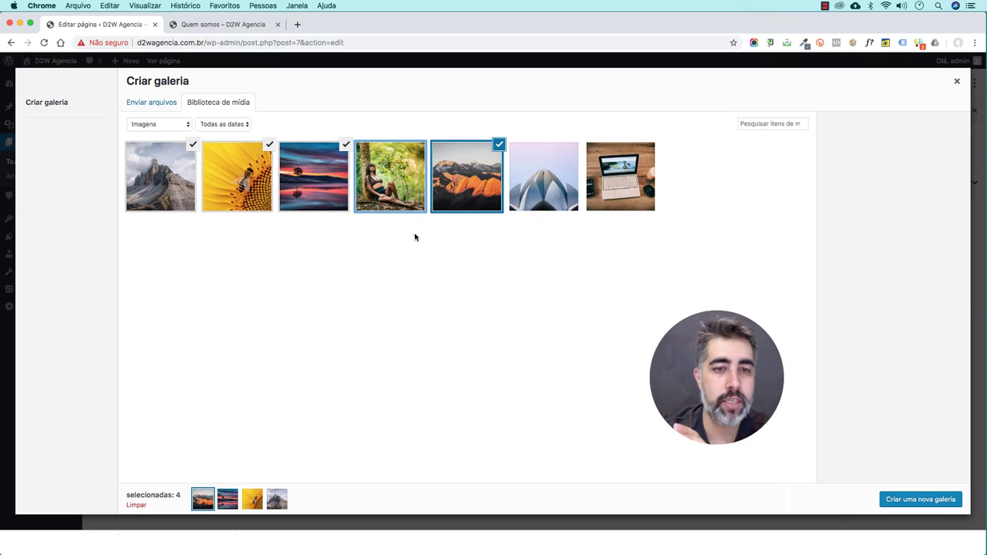
pyautogui.click(418, 167)
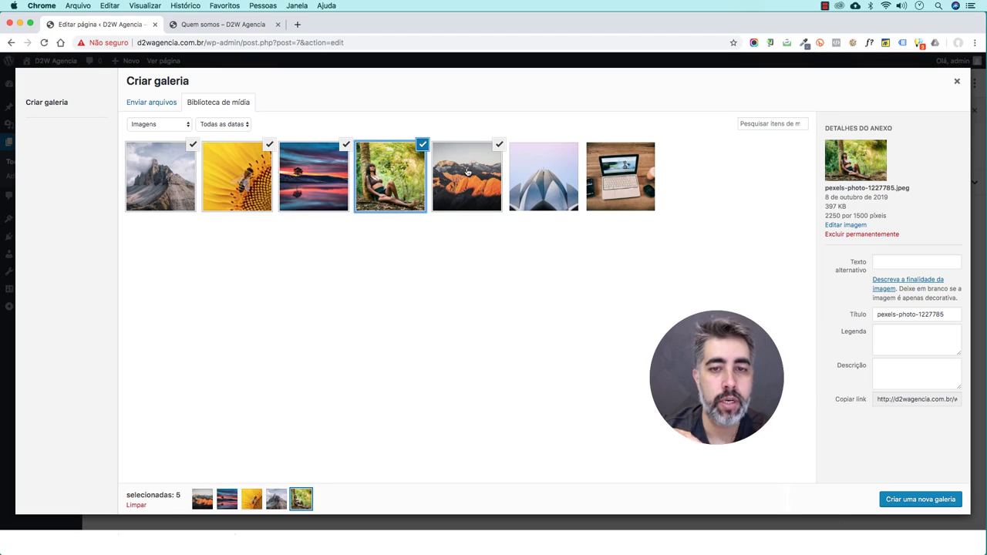
pyautogui.click(543, 169)
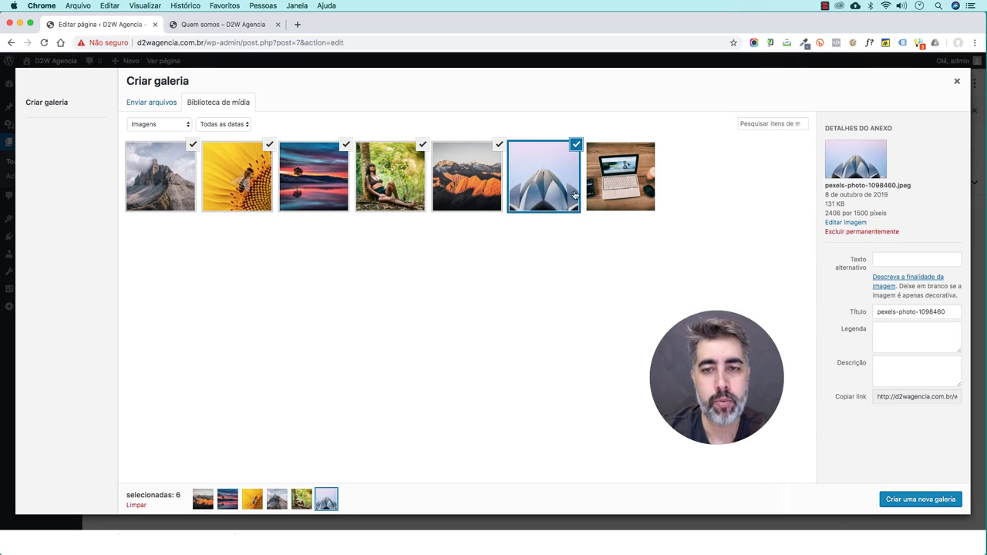
pyautogui.click(575, 145)
pyautogui.click(575, 148)
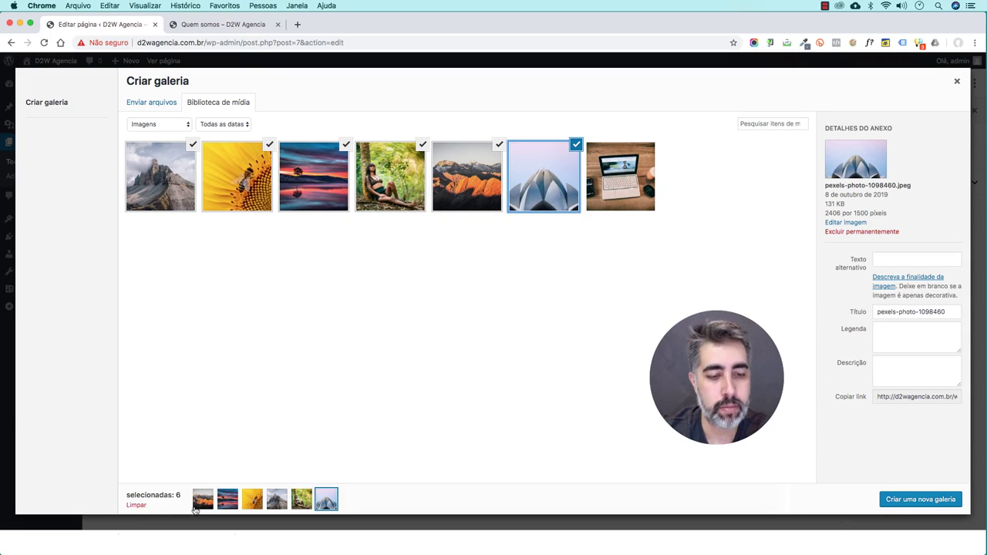
pyautogui.click(301, 502)
pyautogui.click(276, 502)
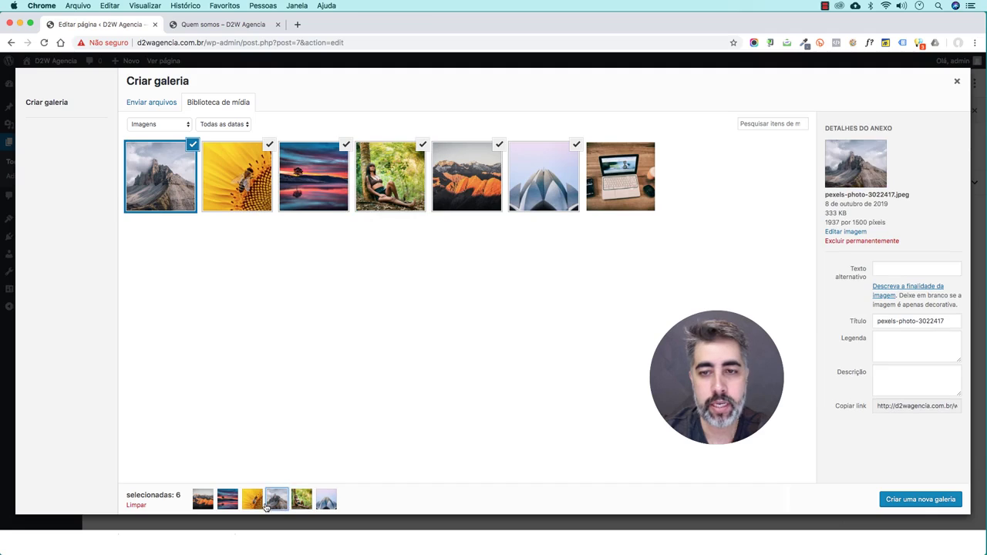
pyautogui.click(920, 501)
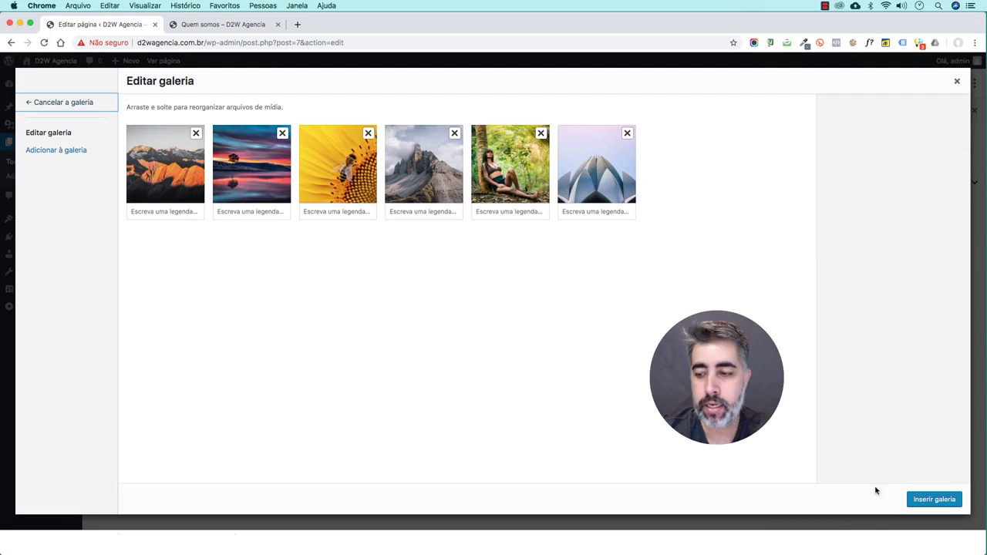
# - Caption the first gallery photo, the orange mountain range, as "Montanhas"
pyautogui.click(176, 211)
pyautogui.click(230, 211)
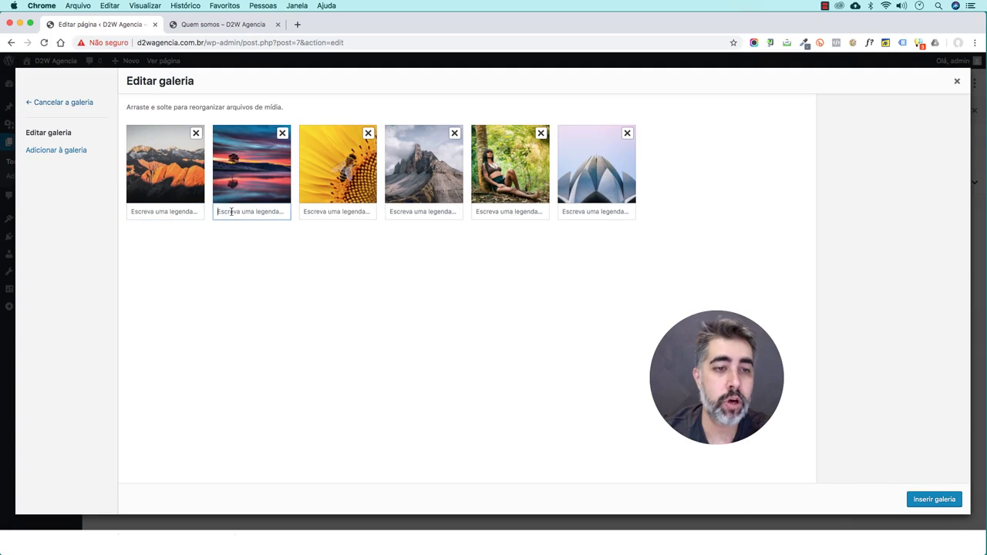
pyautogui.click(337, 211)
pyautogui.click(433, 212)
pyautogui.click(173, 215)
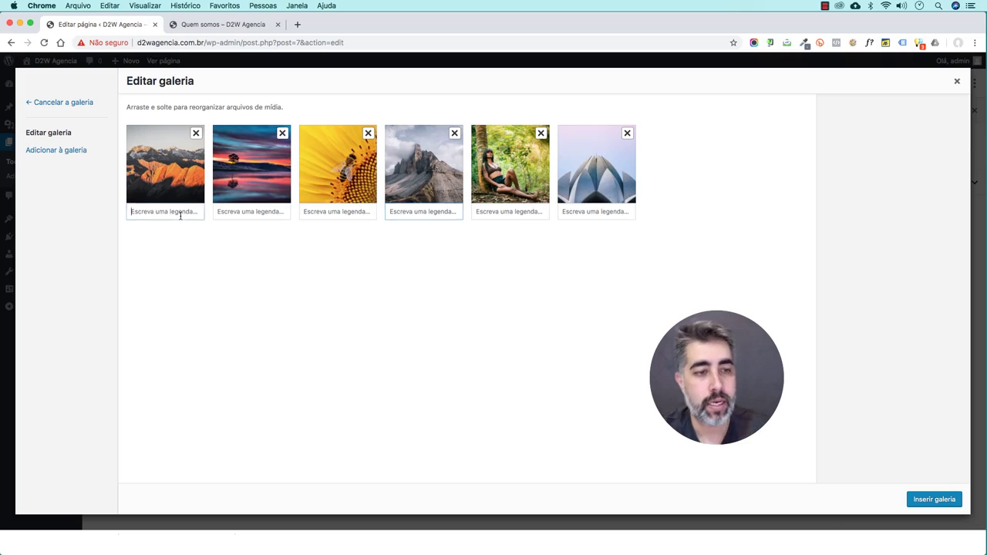
pyautogui.write('Dese')
pyautogui.press('super+a')
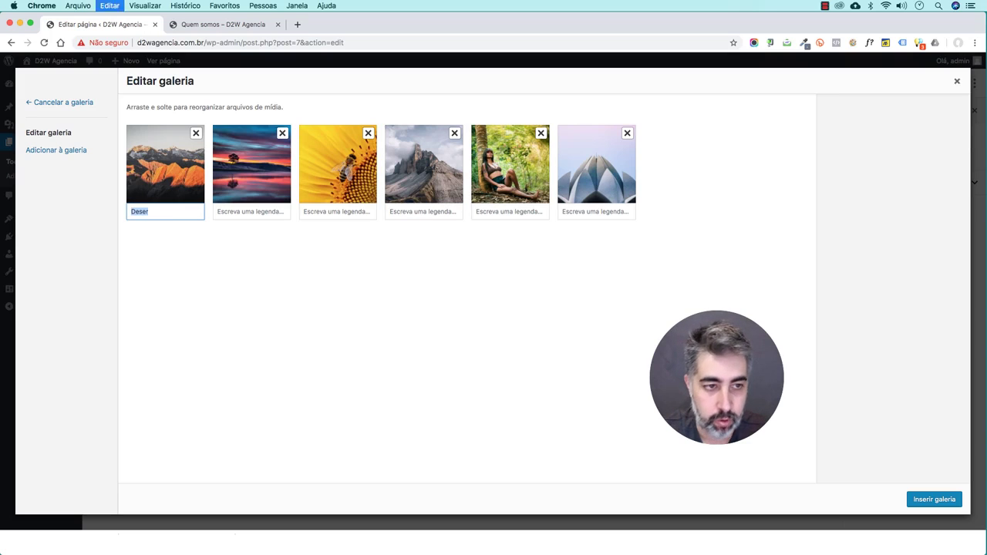
pyautogui.write('Montanhas')
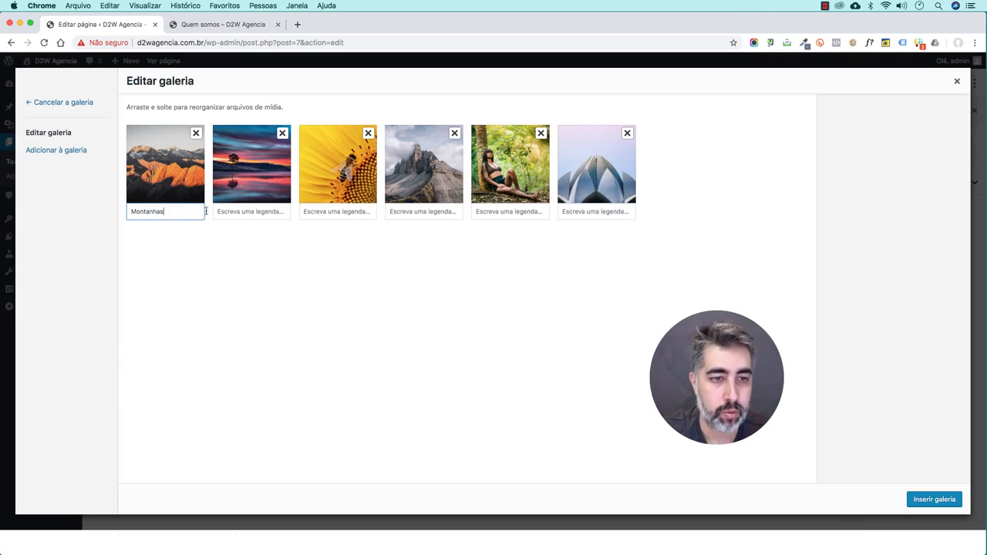
# - Caption the sunset lake photo "Paraíso", the sunflower photo "Abelha" and the grey peak photo "Montanha de novo"
pyautogui.click(236, 210)
pyautogui.write('Paraíso')
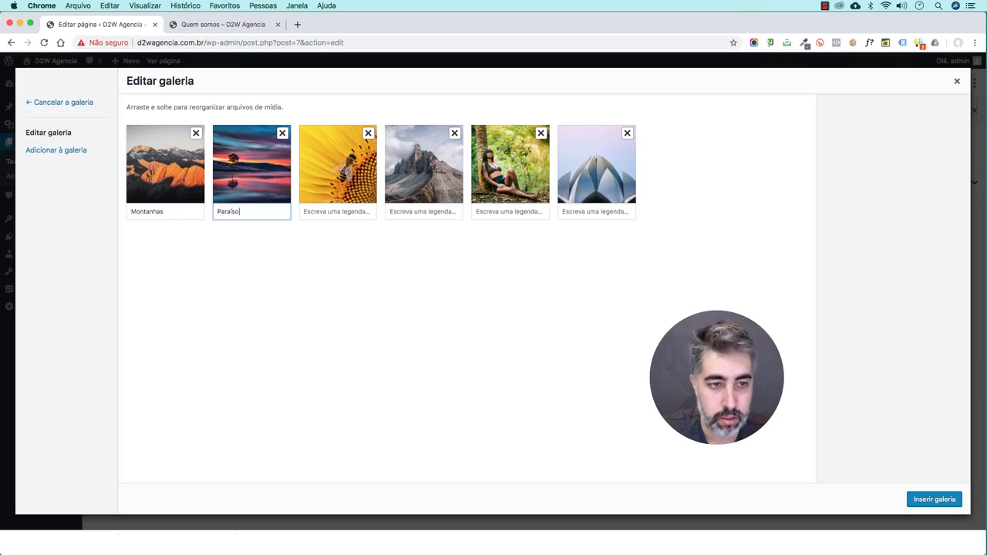
pyautogui.press('Tab')
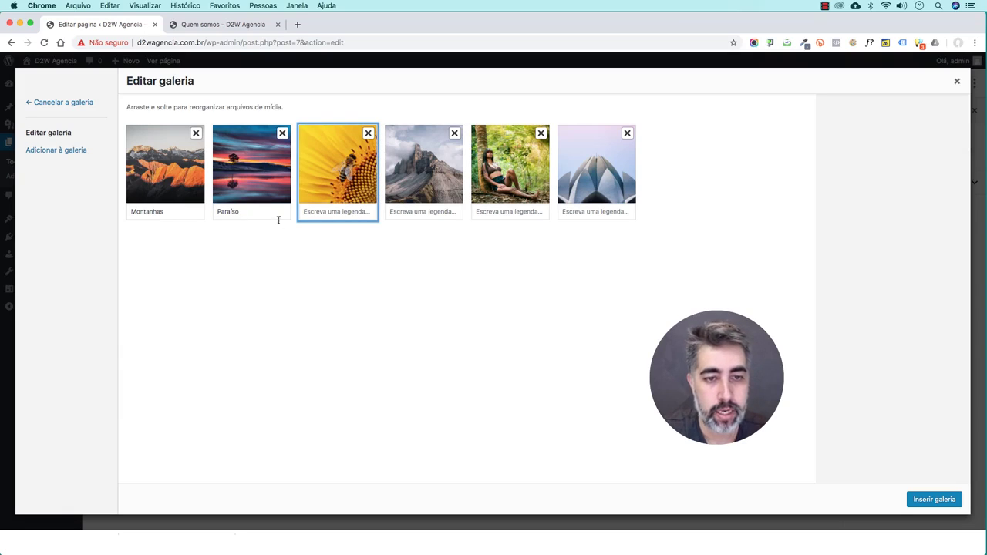
pyautogui.click(328, 211)
pyautogui.write('Abelha')
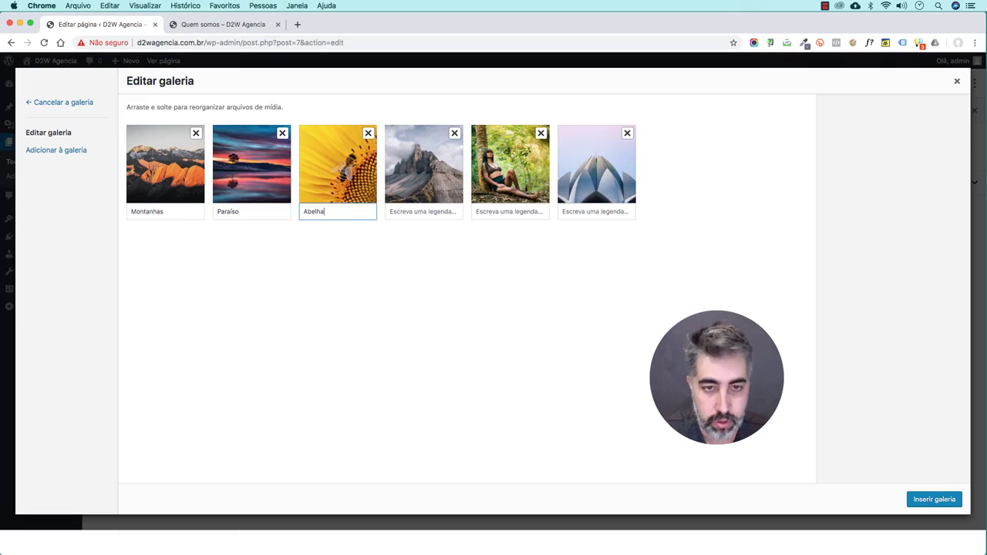
pyautogui.click(408, 211)
pyautogui.write('Montanha de novo')
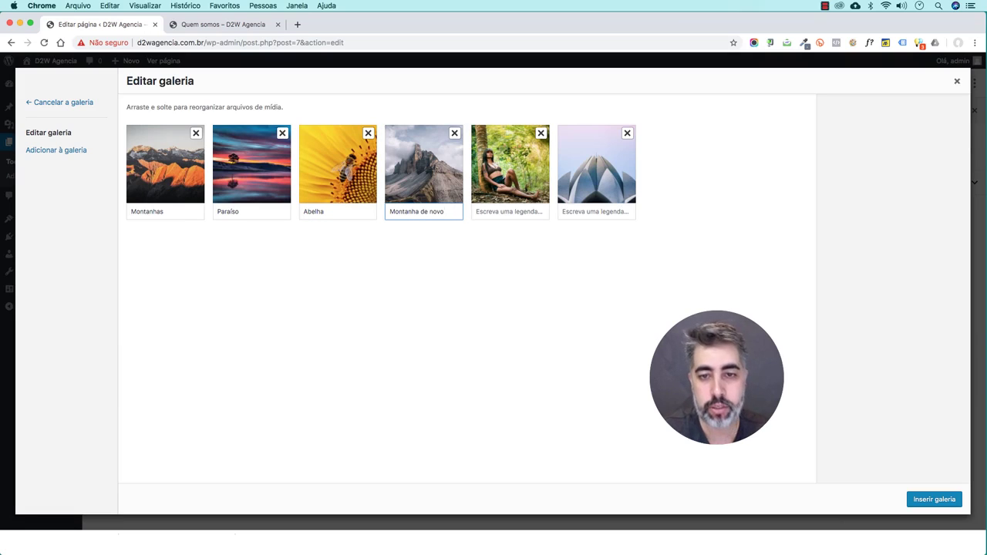
# - Caption the last two photos "Índia" and "Não sei o que é" and insert the gallery into the page
pyautogui.click(495, 212)
pyautogui.write('I')
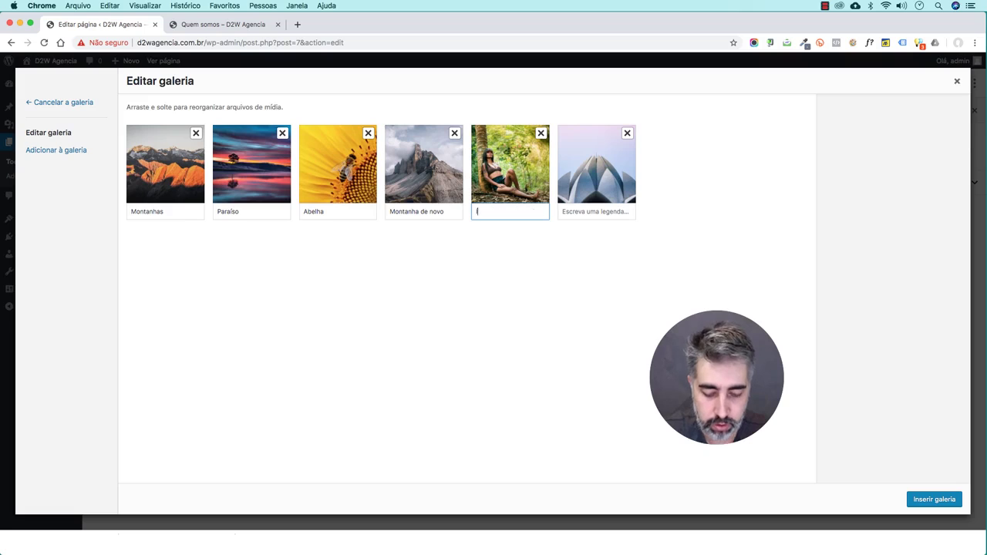
pyautogui.click(579, 209)
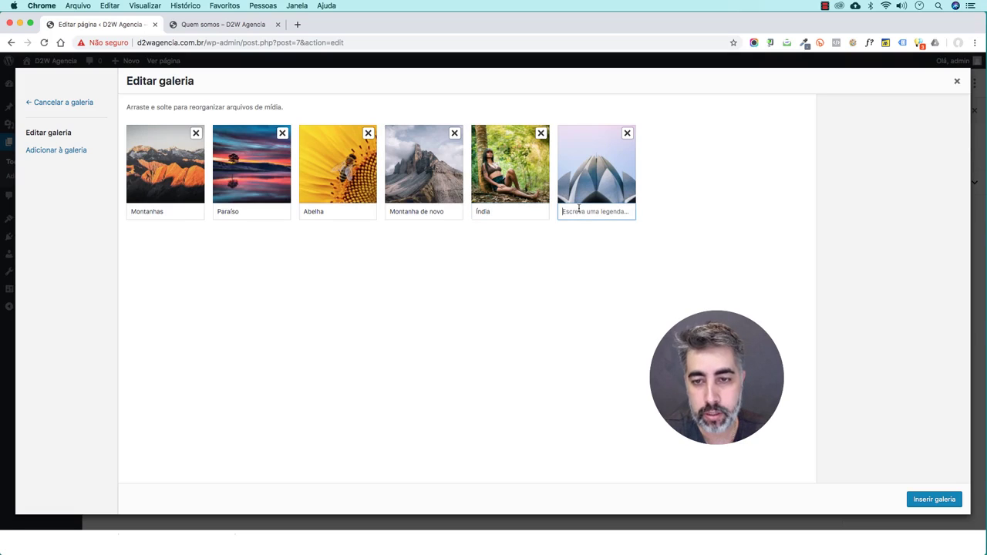
pyautogui.write('Não sei o que é')
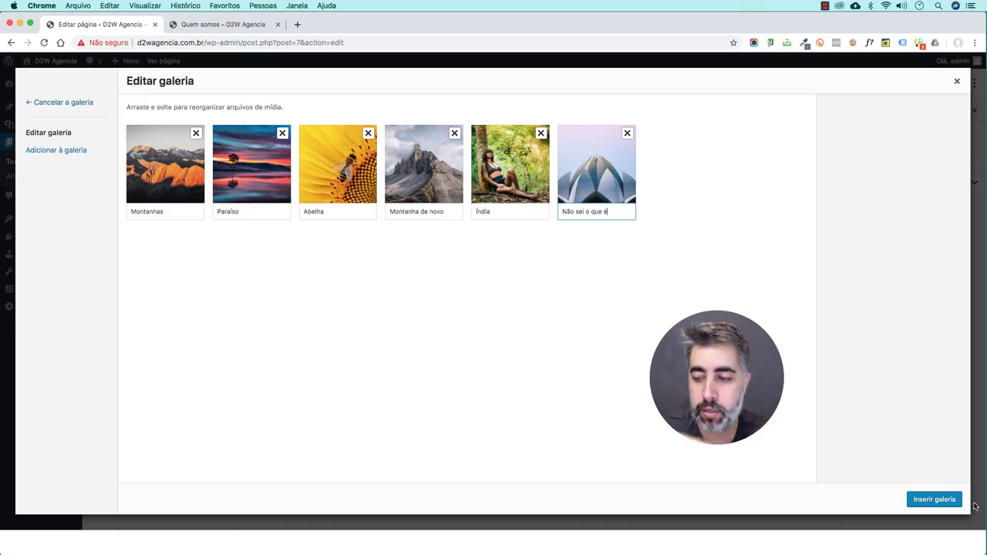
pyautogui.click(937, 499)
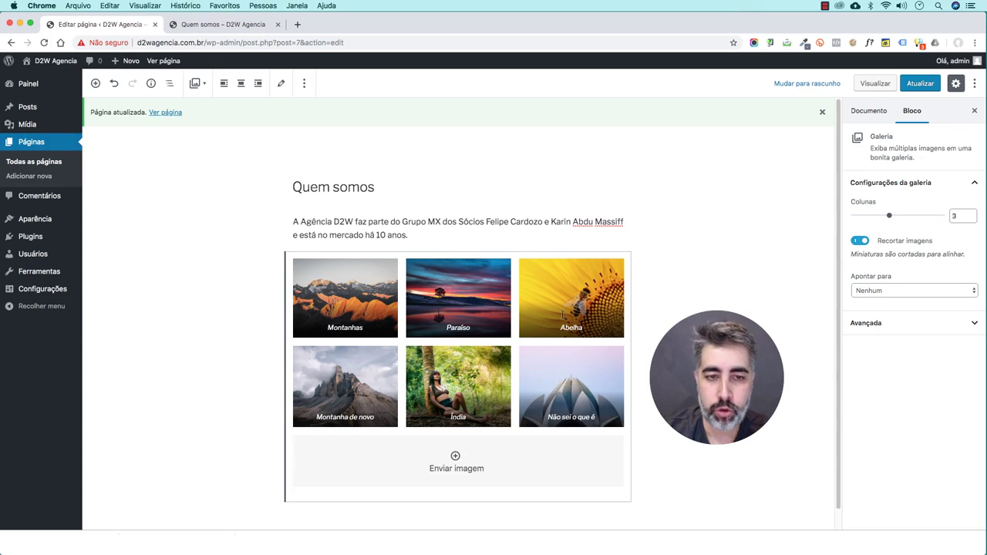
# - Add the laptop photo from the media library to the gallery with the caption "Notebook" and update the gallery
pyautogui.click(455, 459)
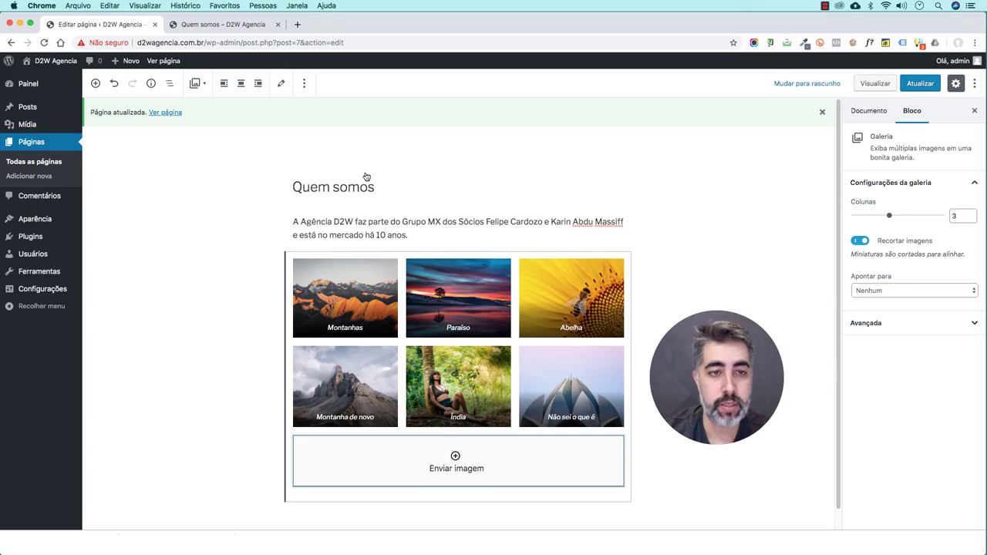
pyautogui.click(819, 511)
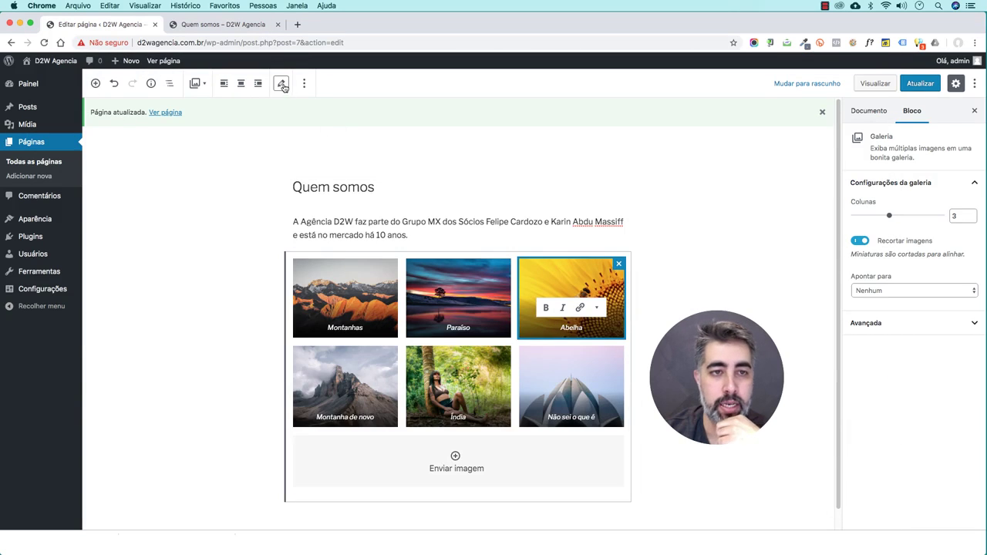
pyautogui.click(281, 83)
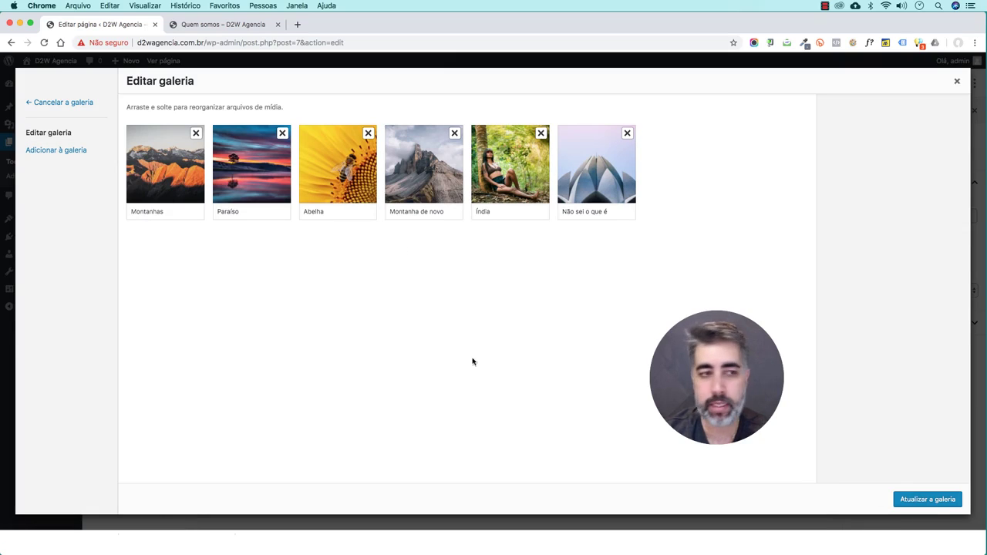
pyautogui.click(33, 155)
pyautogui.click(170, 168)
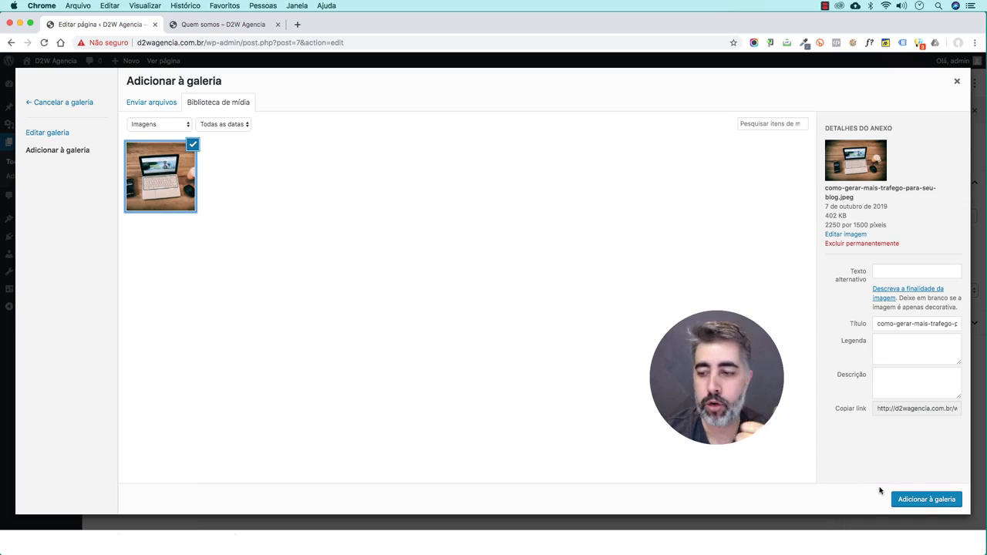
pyautogui.click(926, 499)
pyautogui.click(671, 210)
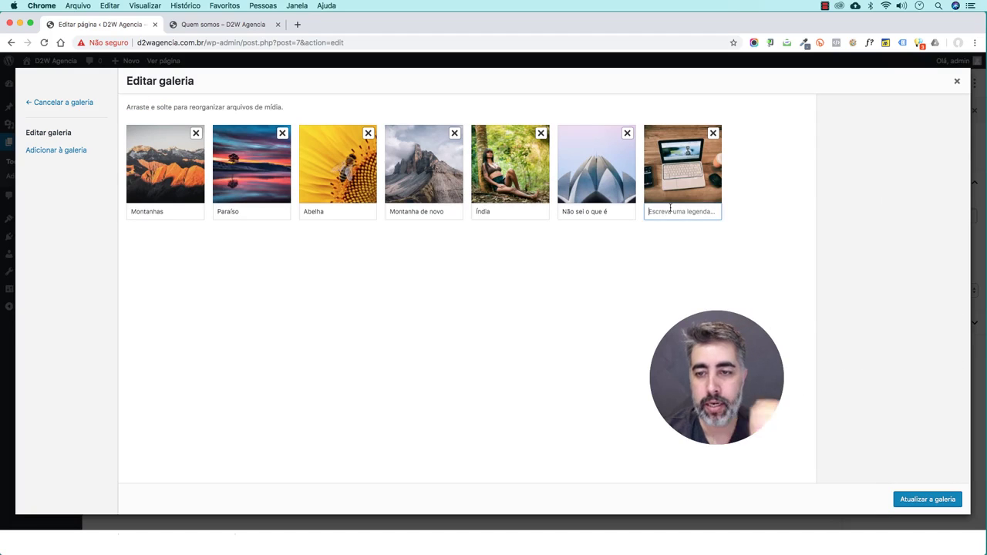
pyautogui.write('Notebook')
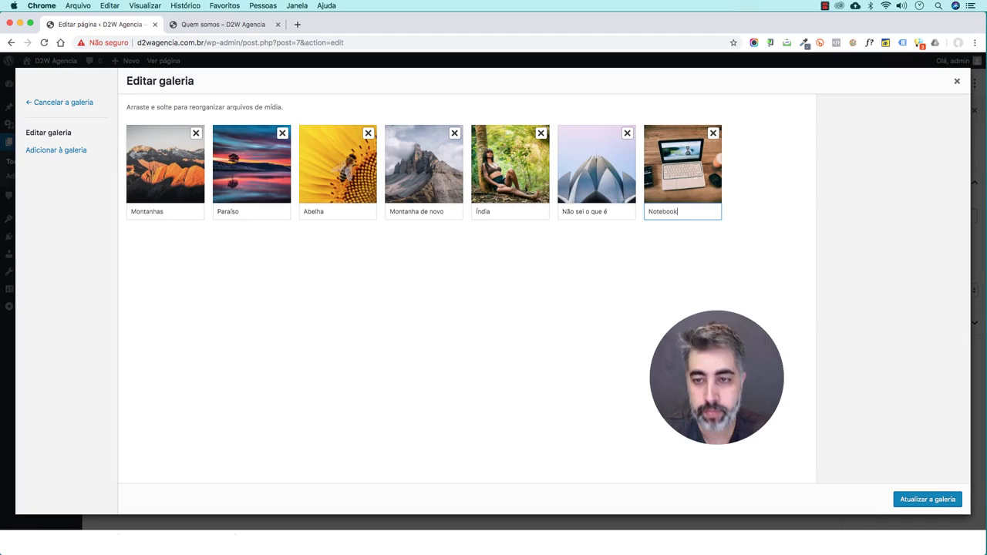
pyautogui.click(928, 499)
# - Remove the laptop photo captioned "Notebook" from the gallery block
pyautogui.scroll(-3, 557, 407)
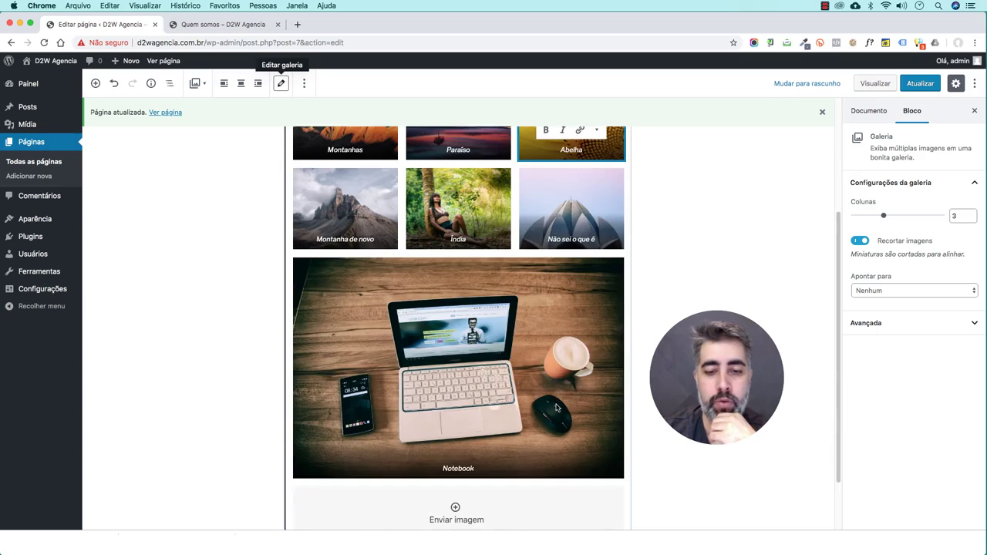
pyautogui.scroll(5, 408, 379)
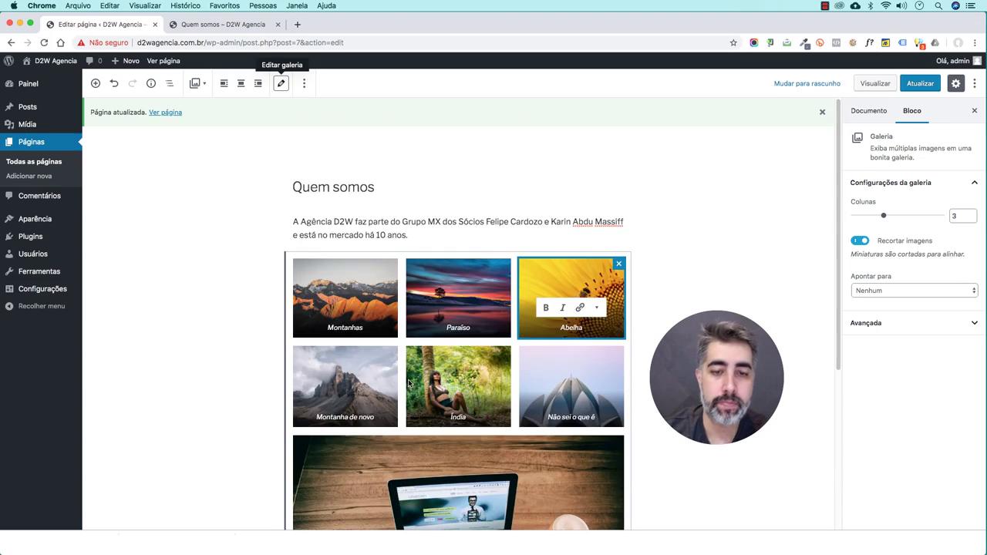
pyautogui.scroll(-4, 421, 329)
pyautogui.click(462, 344)
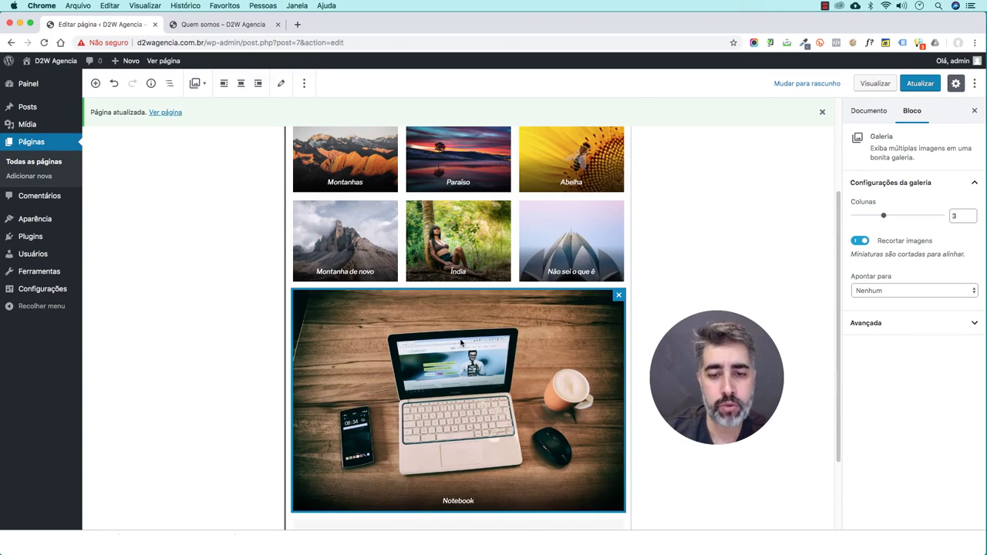
pyautogui.click(619, 295)
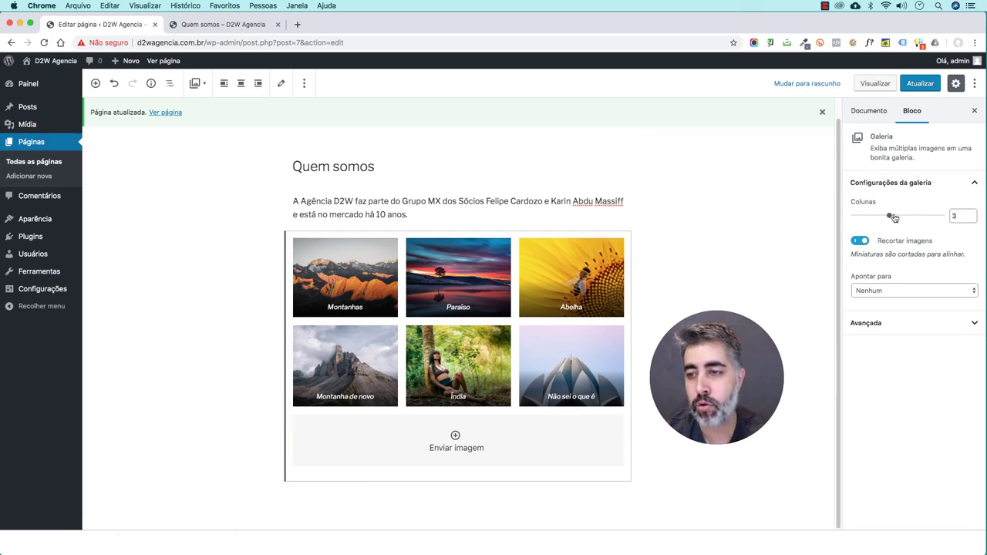
# - Set the gallery to 4 columns and update the page
pyautogui.moveTo(889, 217)
pyautogui.mouseDown()
pyautogui.moveTo(872, 217)
pyautogui.moveTo(904, 220)
pyautogui.mouseUp()
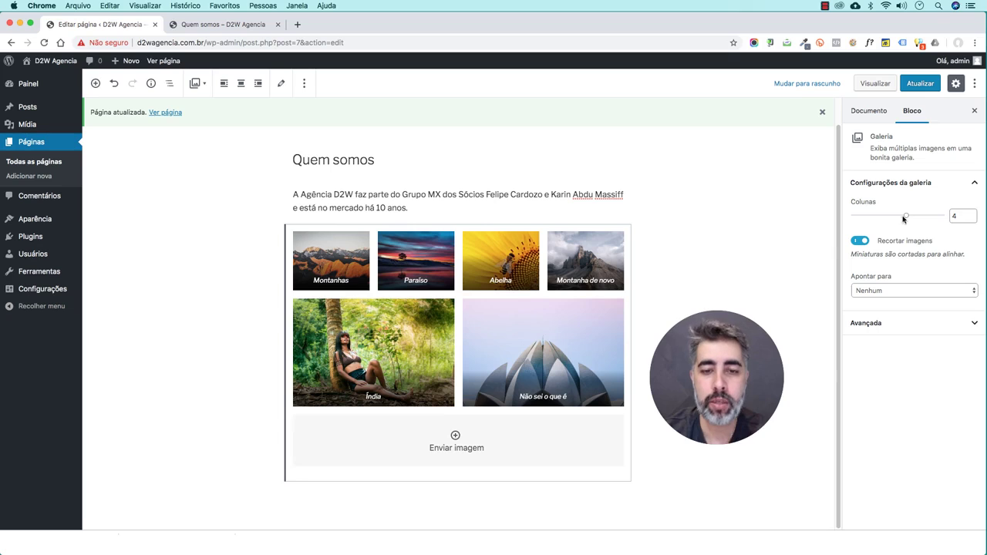
pyautogui.click(919, 84)
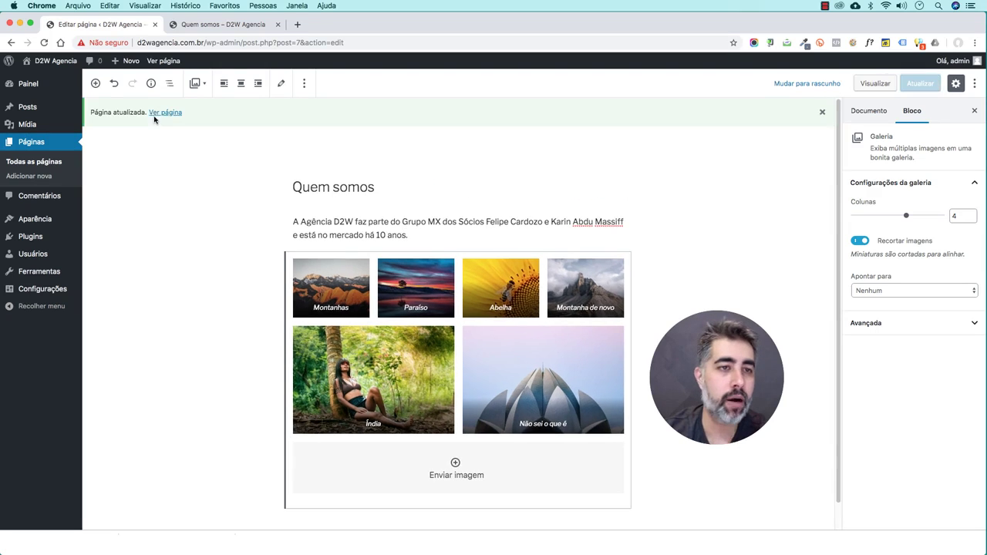
# - Reload the published Quem somos page and examine the gallery's layout and captions
pyautogui.click(204, 27)
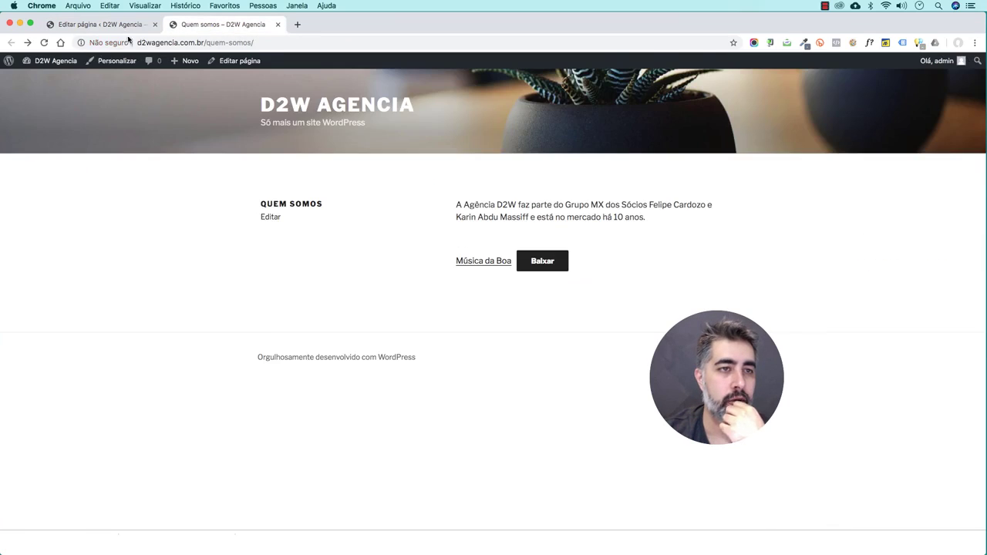
pyautogui.hotkey('ctrl', 'r')
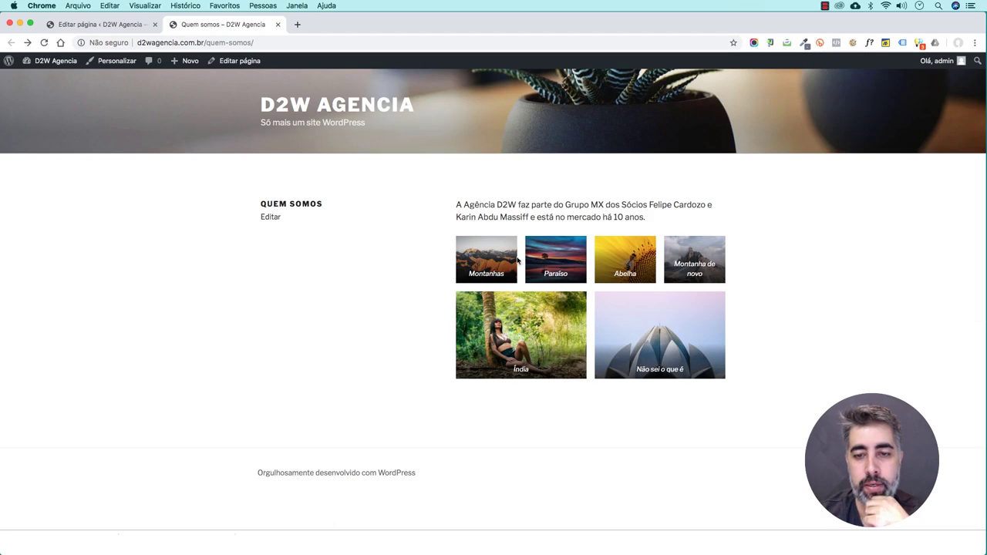
pyautogui.moveTo(483, 275); pyautogui.dragTo(527, 277)
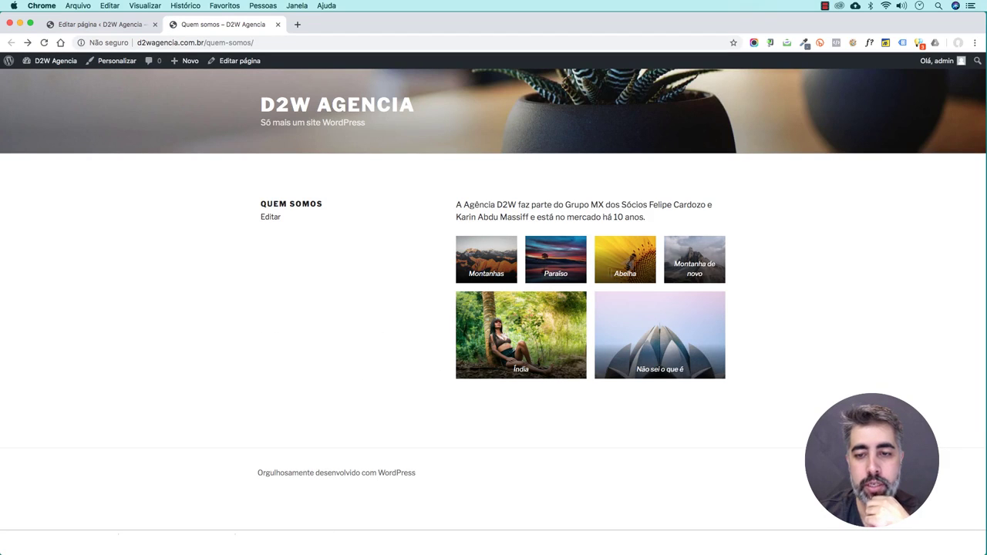
# - Clear the captions of all six photos in the Quem somos page's gallery and update the gallery
pyautogui.click(85, 24)
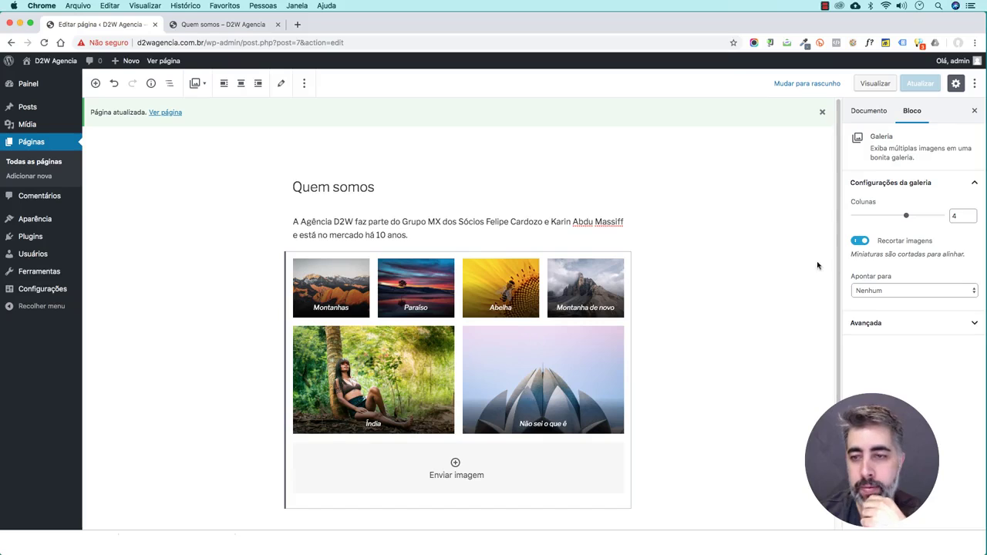
pyautogui.click(282, 85)
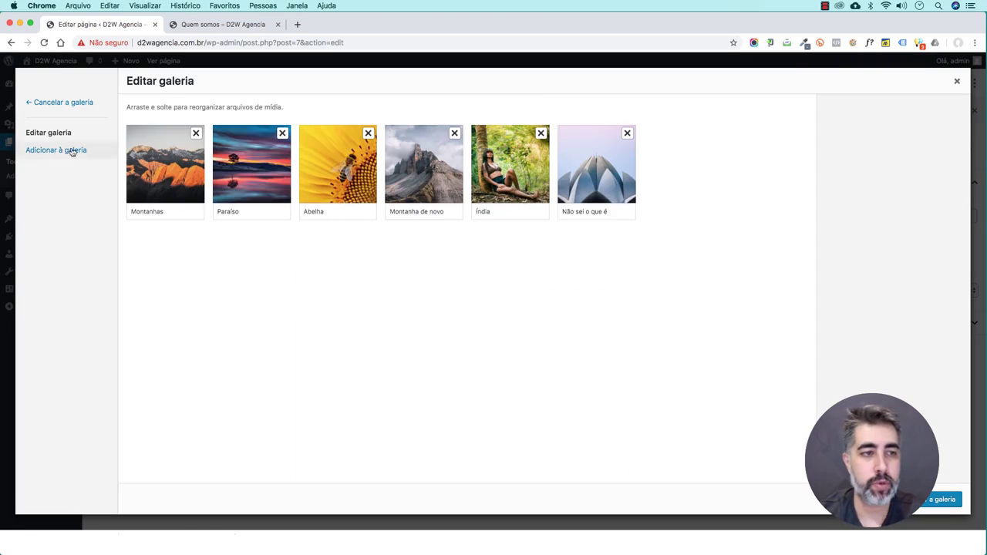
pyautogui.doubleClick(167, 212)
pyautogui.press('BackSpace')
pyautogui.moveTo(253, 215); pyautogui.dragTo(190, 216)
pyautogui.press('BackSpace')
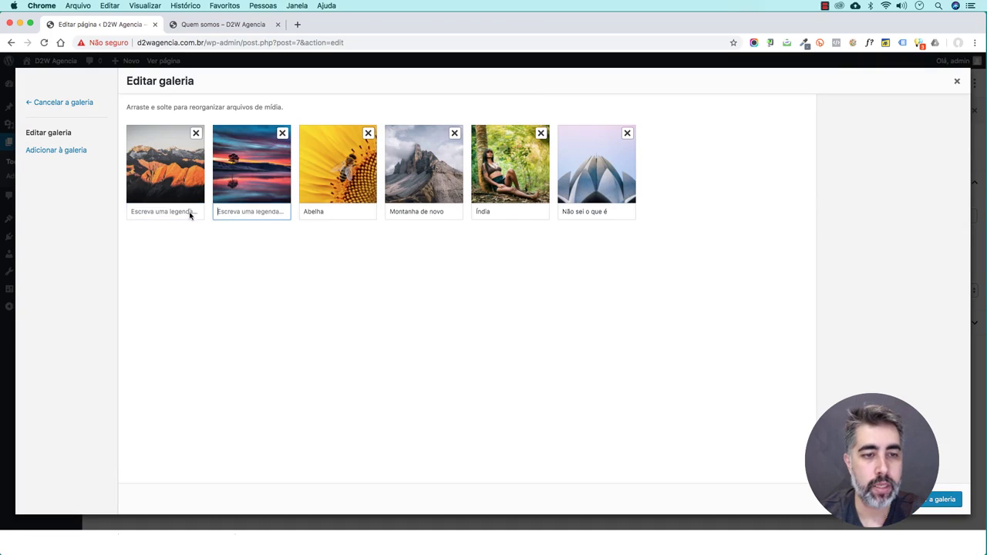
pyautogui.moveTo(327, 215); pyautogui.dragTo(282, 214)
pyautogui.press('BackSpace')
pyautogui.moveTo(452, 214); pyautogui.dragTo(342, 211)
pyautogui.press('BackSpace')
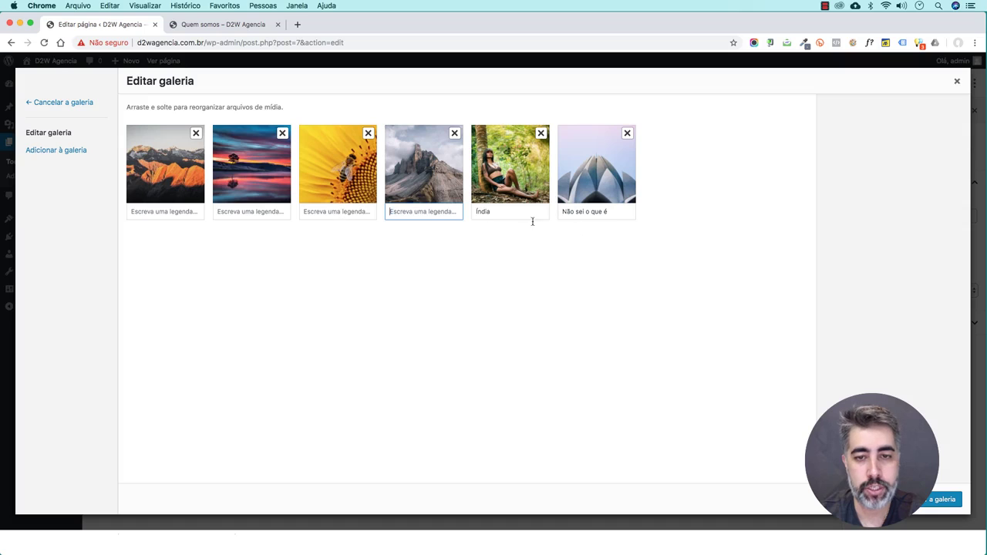
pyautogui.tripleClick(533, 221)
pyautogui.press('BackSpace')
pyautogui.tripleClick(613, 218)
pyautogui.press('BackSpace')
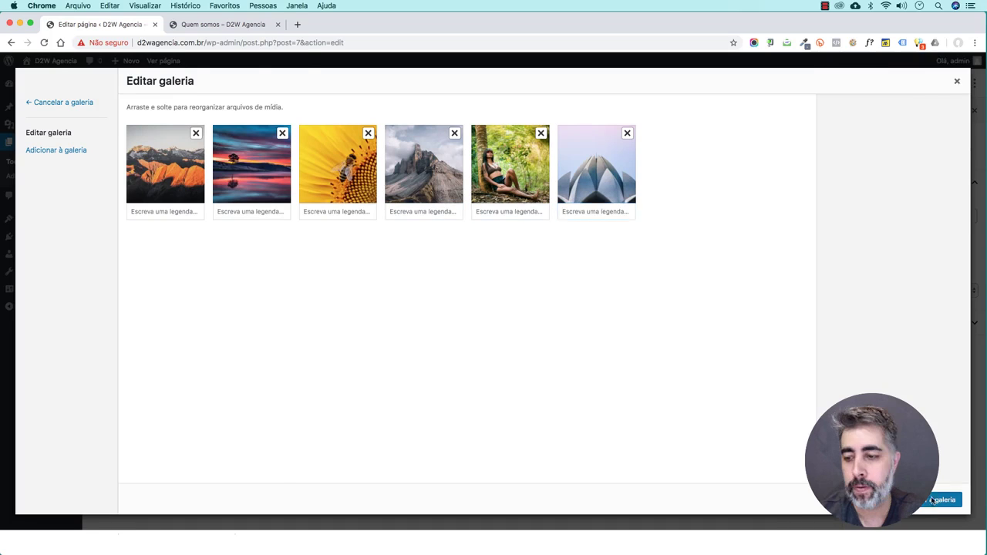
pyautogui.click(941, 499)
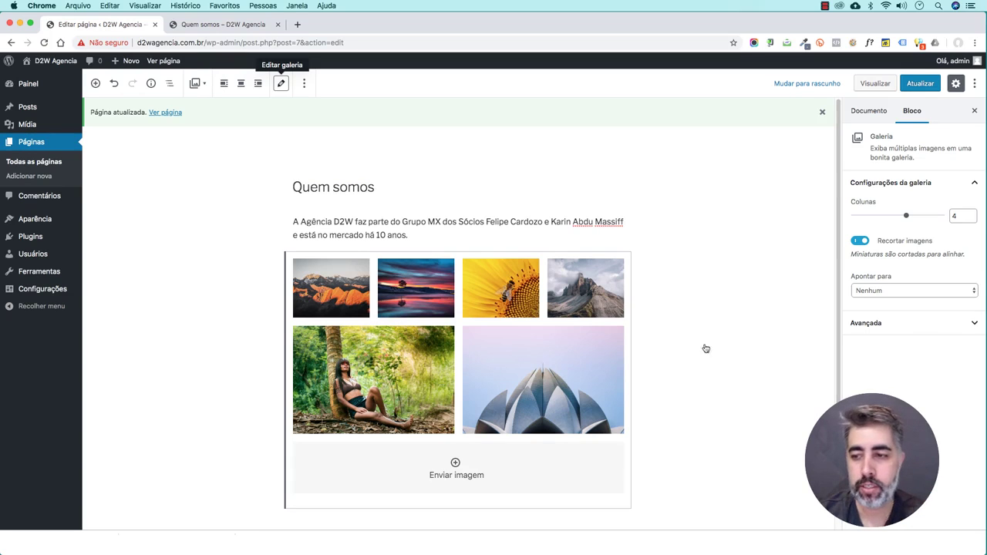
# - Set the gallery to 5 columns with Recortar imagens turned off, and update the page
pyautogui.moveTo(906, 215); pyautogui.dragTo(919, 219)
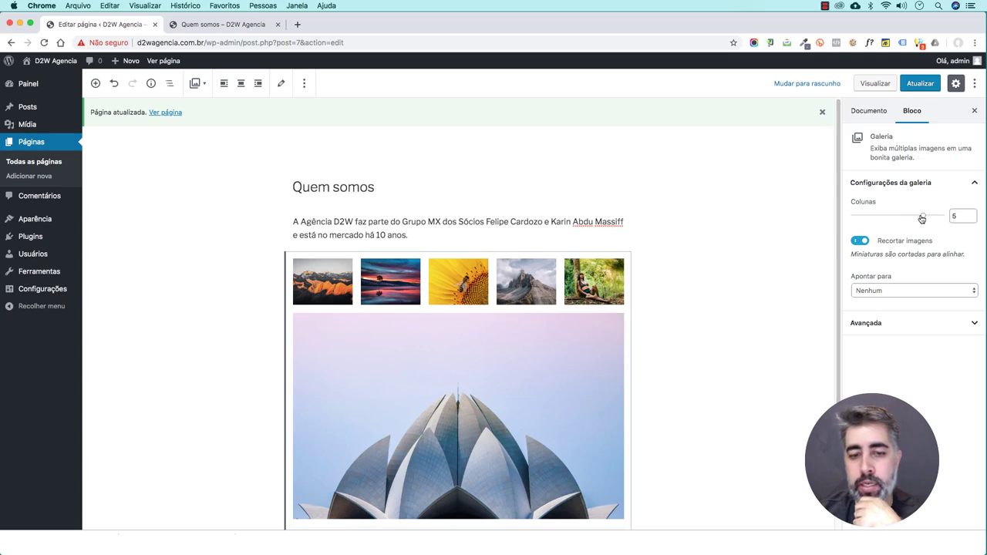
pyautogui.scroll(-3, 606, 275)
pyautogui.scroll(3, 606, 275)
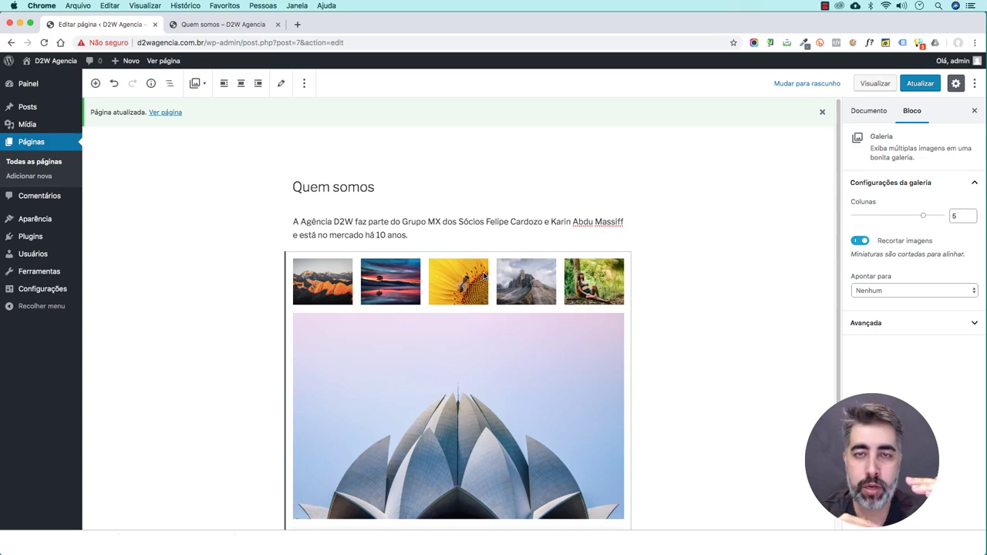
pyautogui.click(859, 242)
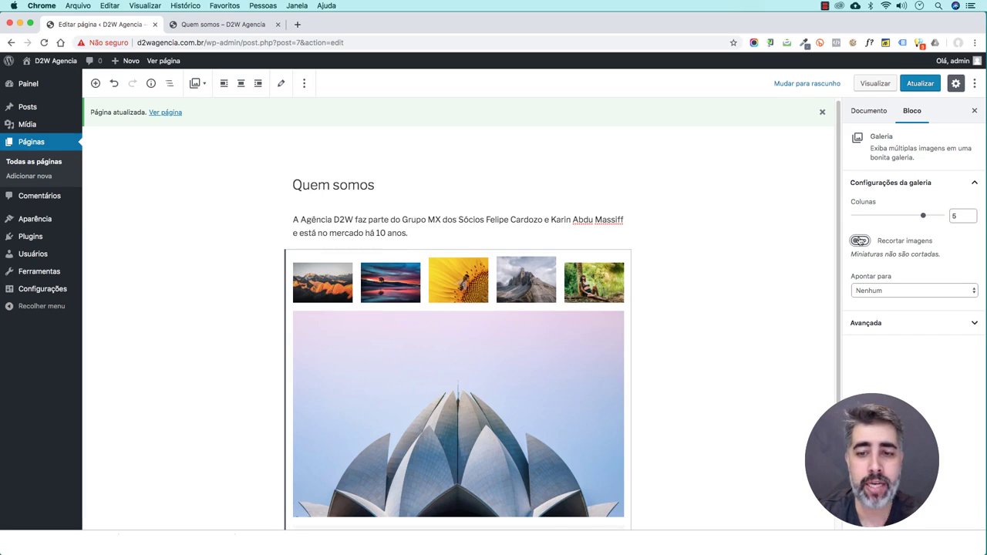
pyautogui.click(918, 88)
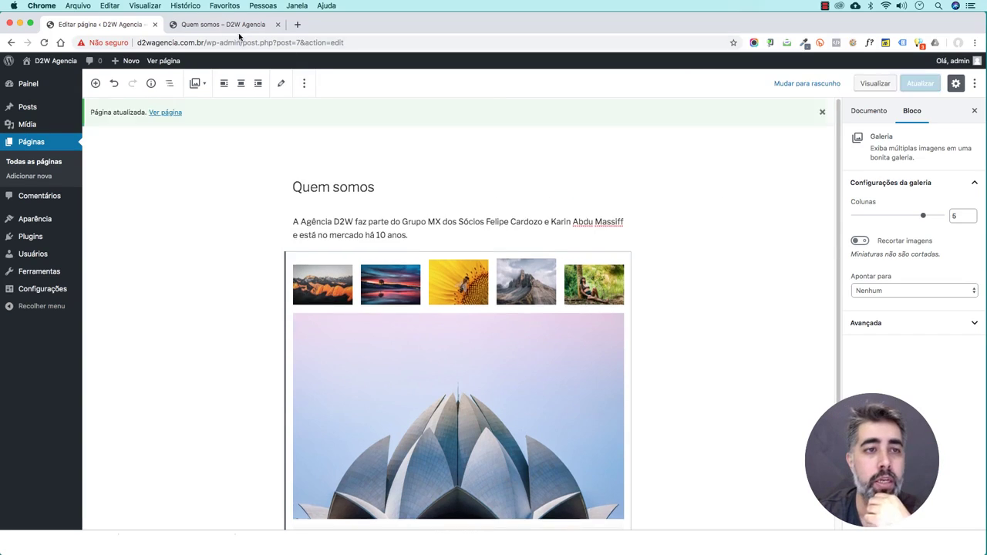
# - Check the uncropped gallery on the reloaded Quem somos page and turn Recortar imagens back on in the editor
pyautogui.click(223, 23)
pyautogui.click(42, 42)
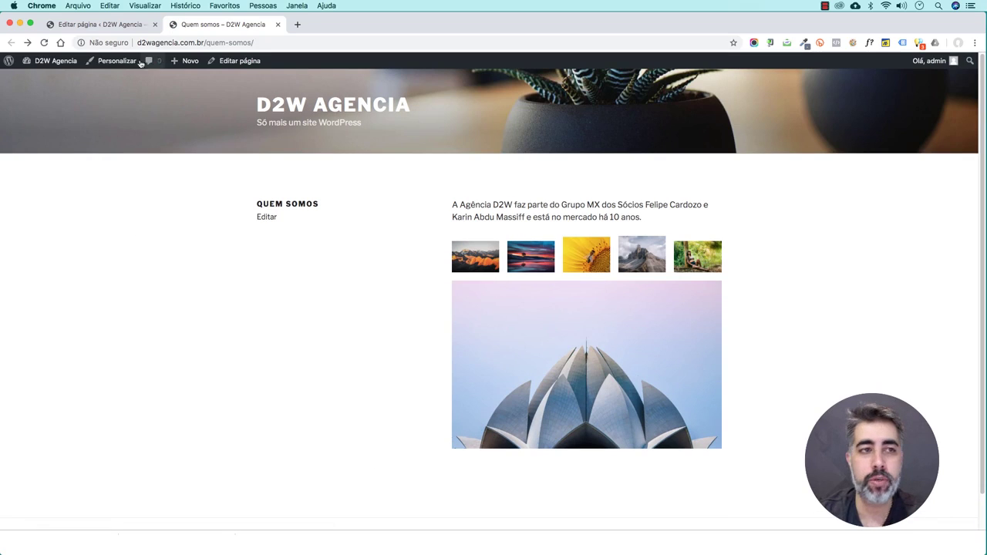
pyautogui.click(128, 24)
pyautogui.click(860, 240)
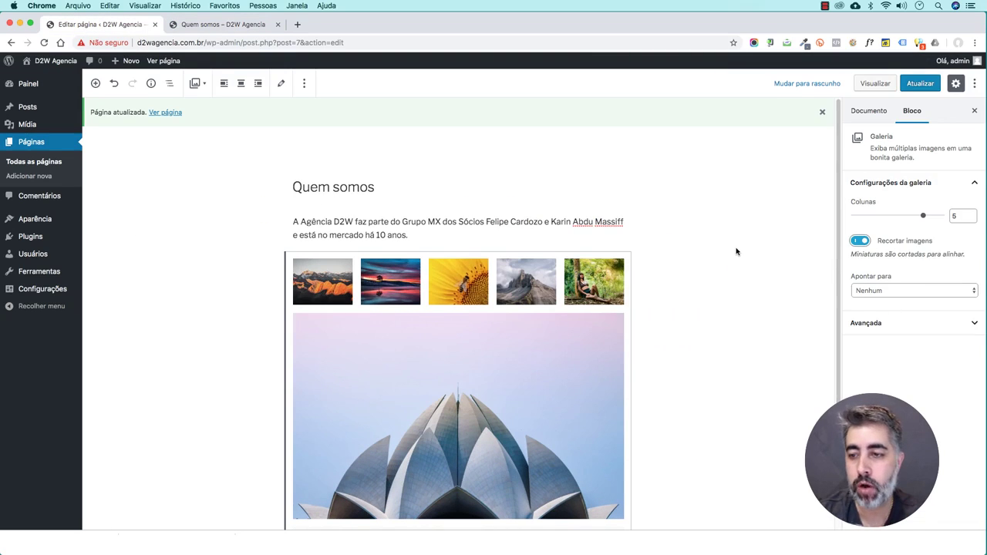
# - Try pointing the gallery images to Arquivo de mídia and Página de anexo, restore Nenhum, and look at the advanced settings
pyautogui.click(900, 292)
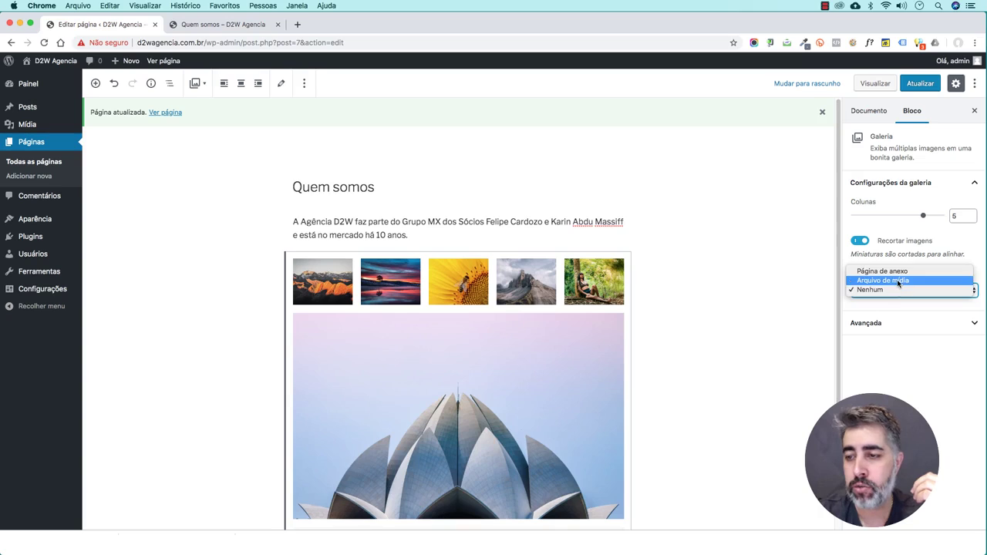
pyautogui.click(895, 280)
pyautogui.click(895, 290)
pyautogui.click(891, 281)
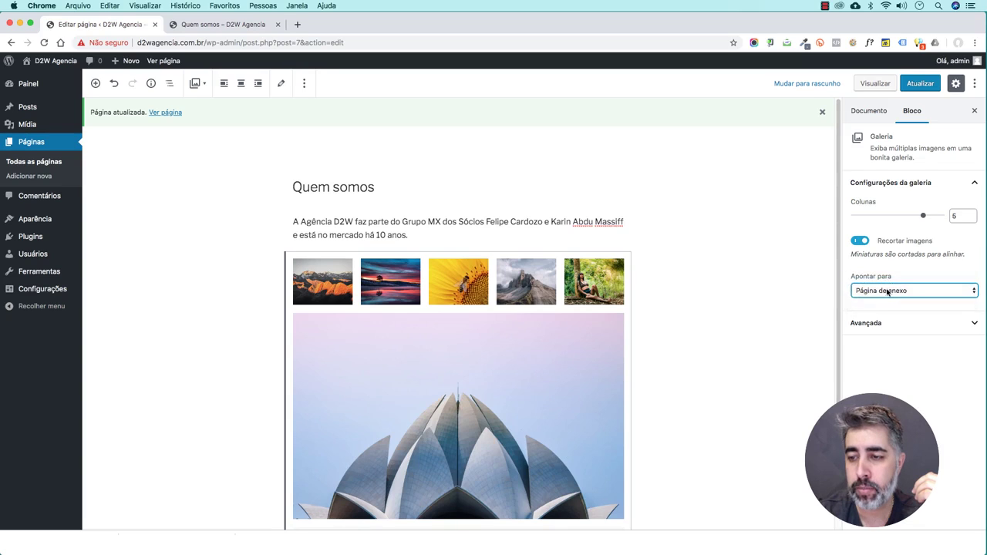
pyautogui.click(879, 290)
pyautogui.click(877, 308)
pyautogui.click(877, 329)
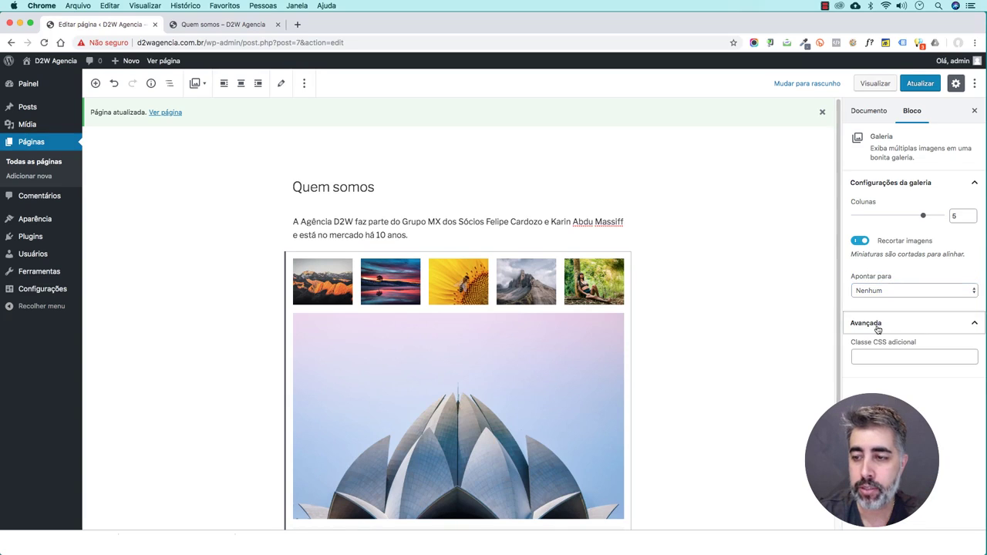
pyautogui.click(874, 327)
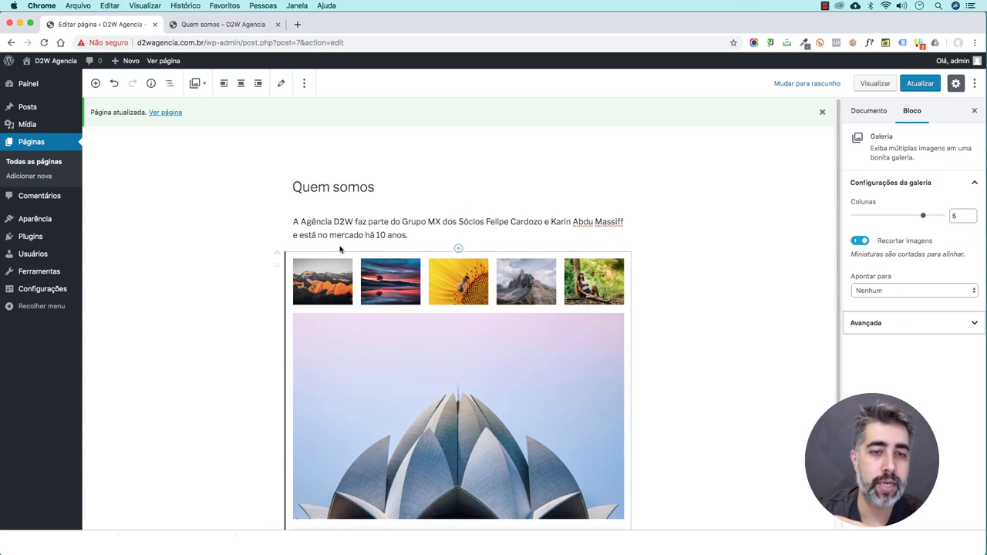
# - Remove the gallery block from the page
pyautogui.click(362, 260)
pyautogui.click(362, 263)
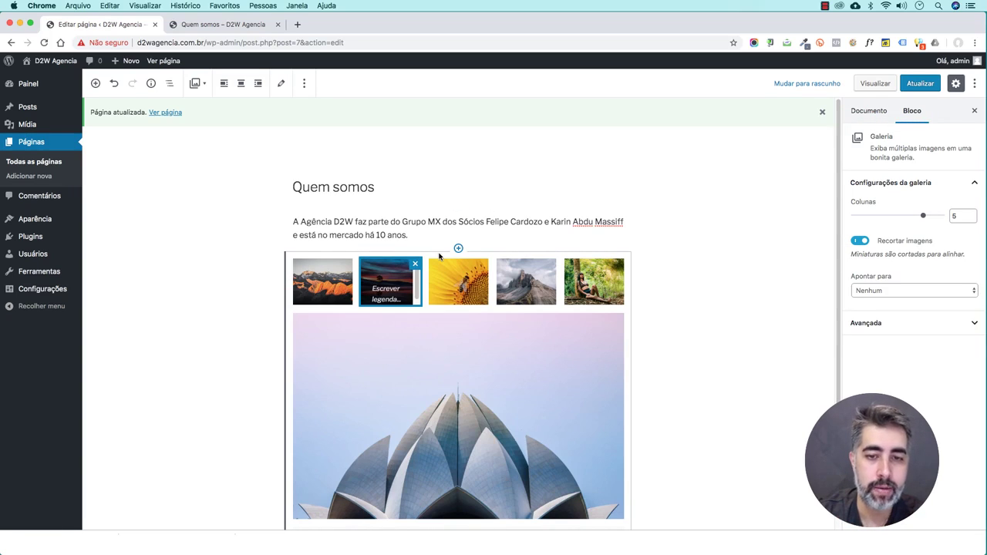
pyautogui.click(304, 86)
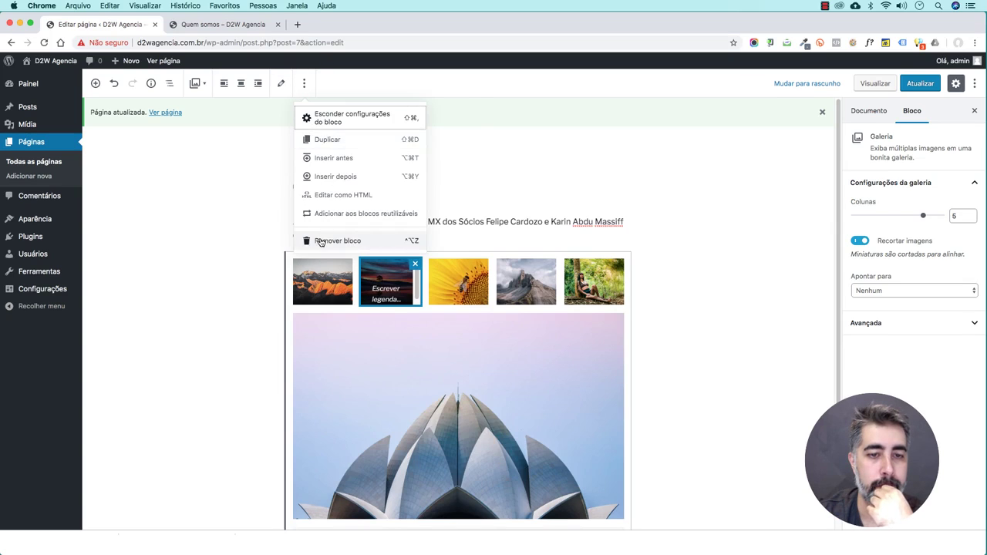
pyautogui.click(321, 240)
# - Insert a Lista block below the intro paragraph with the bulleted items Maçã, Banana, Melão and Abacate
pyautogui.click(95, 84)
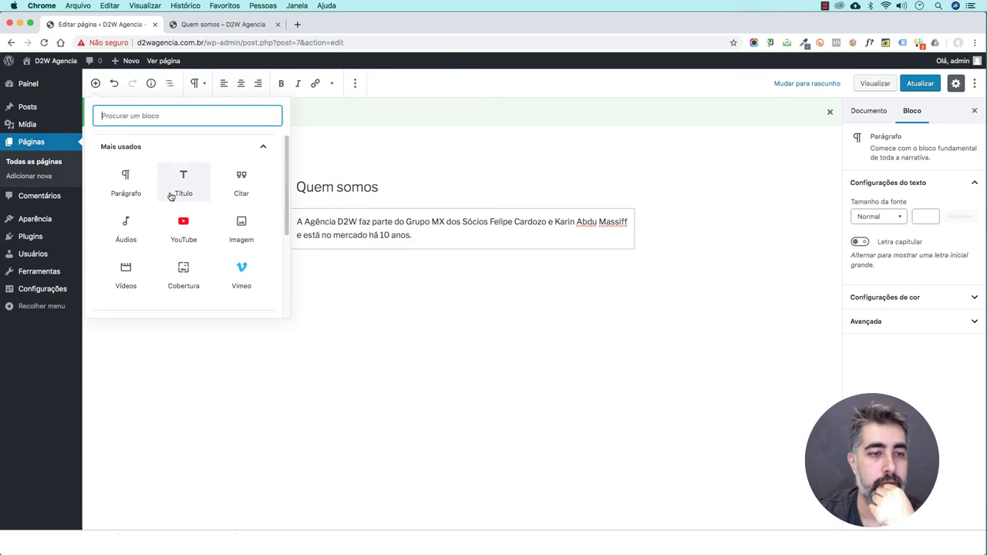
pyautogui.click(127, 148)
pyautogui.click(128, 170)
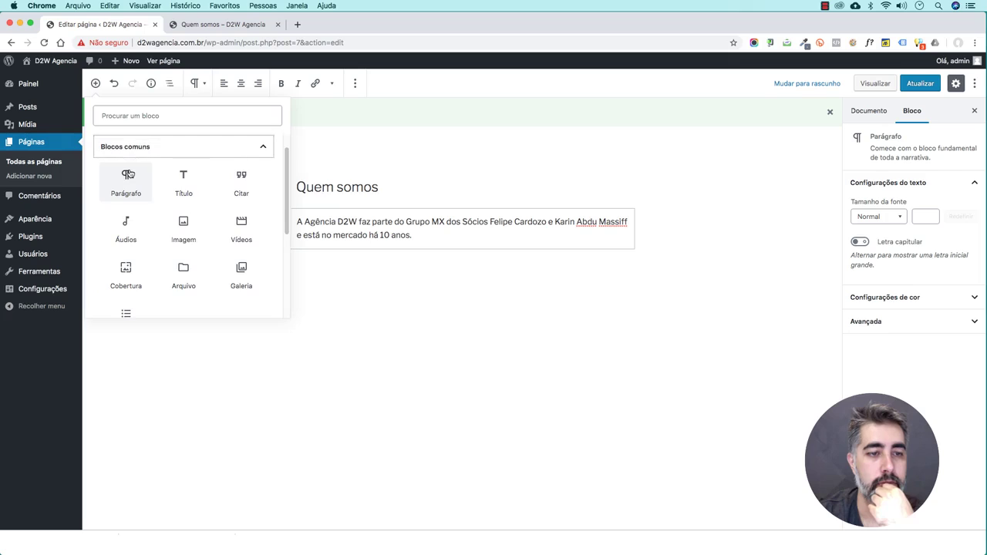
pyautogui.scroll(-3, 154, 208)
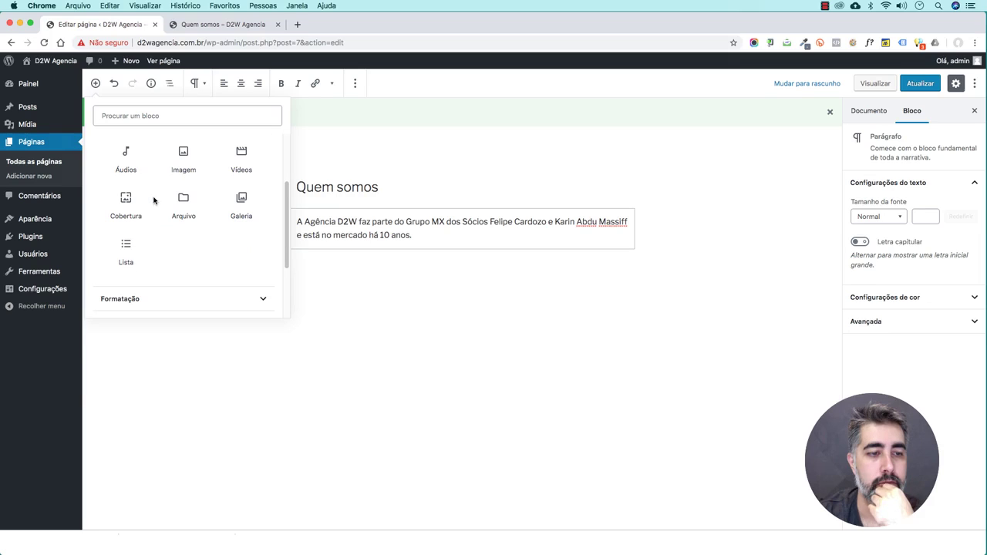
pyautogui.click(135, 255)
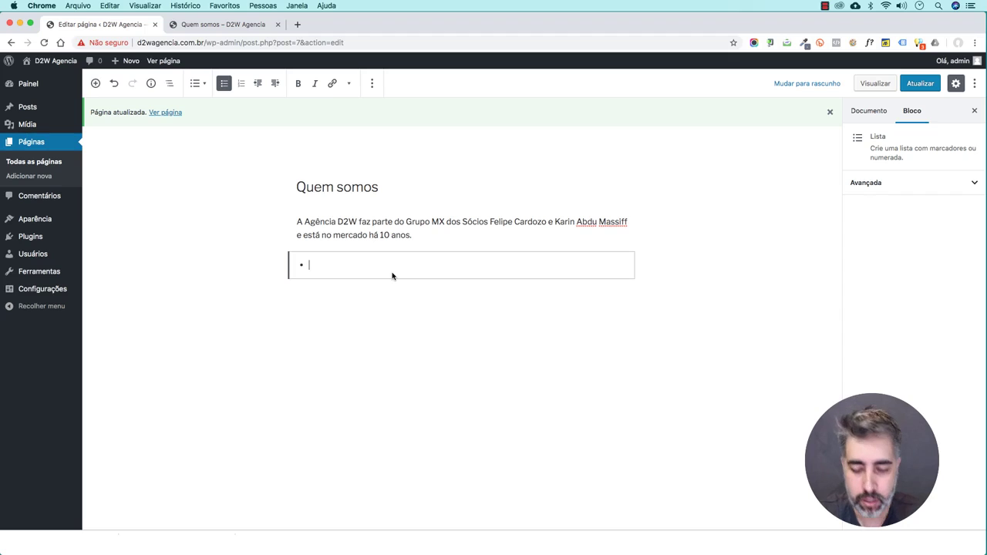
pyautogui.write('Maçã ')
pyautogui.write('B')
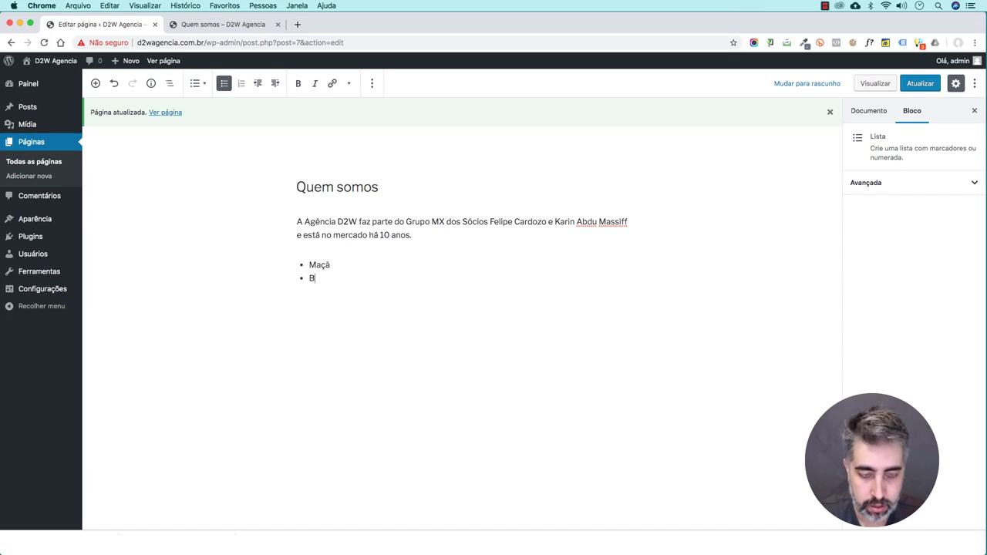
pyautogui.write('anana Melão')
pyautogui.press('Return')
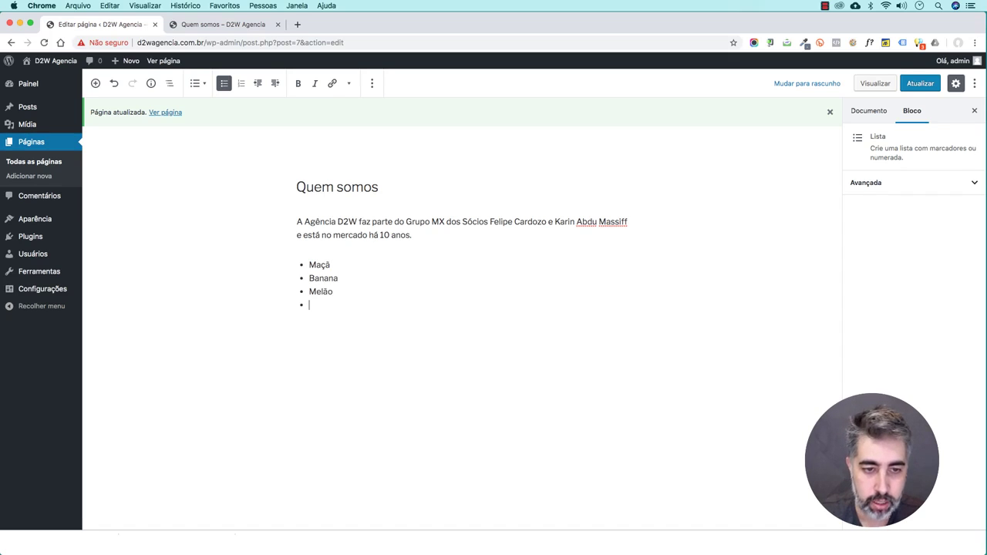
pyautogui.write('Abacate')
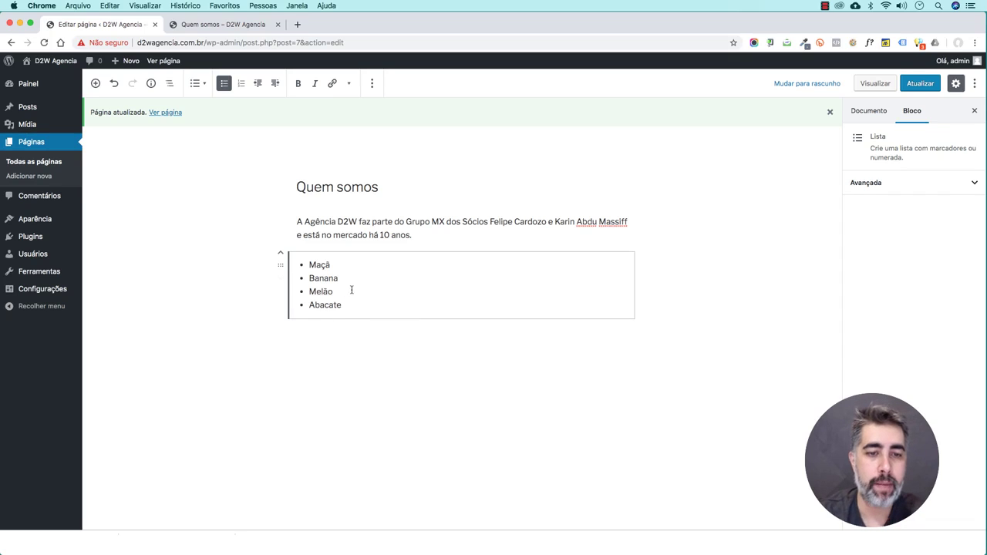
# - Delete all the fruit items together with their list block
pyautogui.moveTo(358, 306); pyautogui.dragTo(311, 264)
pyautogui.press('BackSpace')
pyautogui.press('BackSpace')
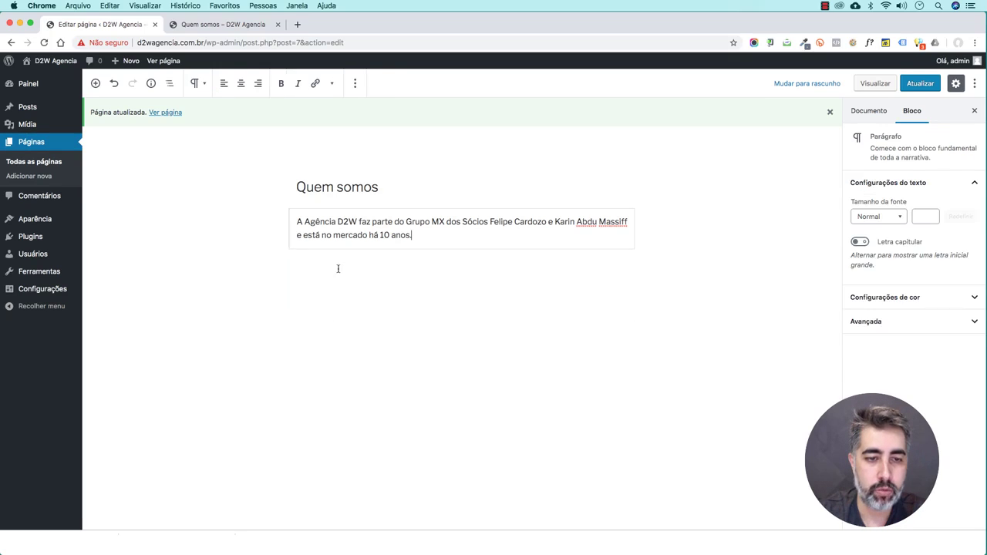
# - Add a paragraph block below the intro text and enter a person's first name in it
pyautogui.click(397, 254)
pyautogui.click(273, 265)
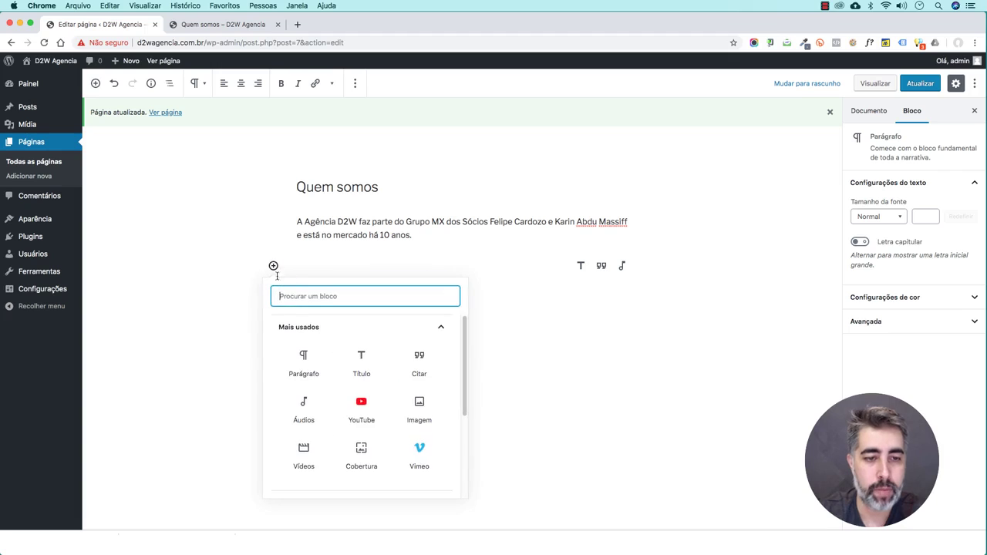
pyautogui.click(306, 360)
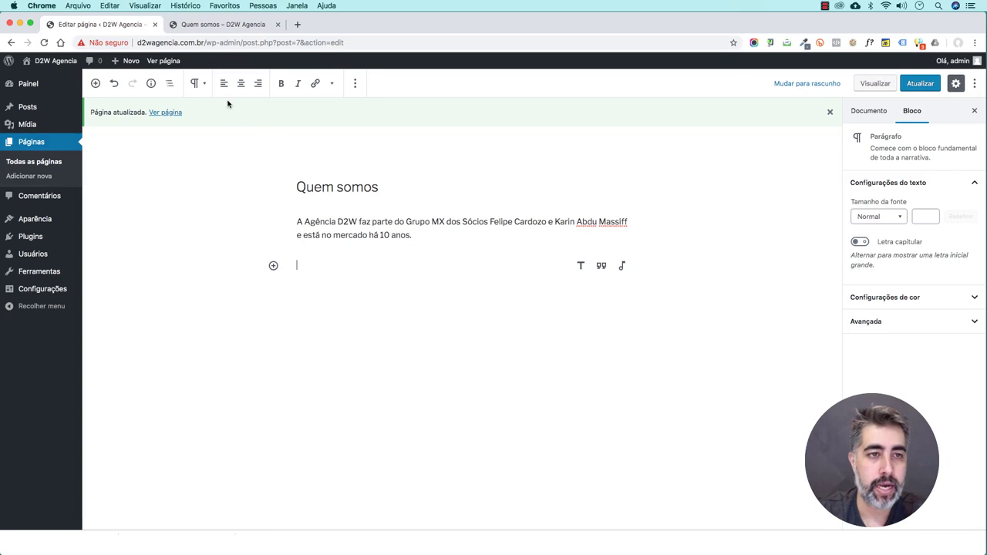
pyautogui.write('F')
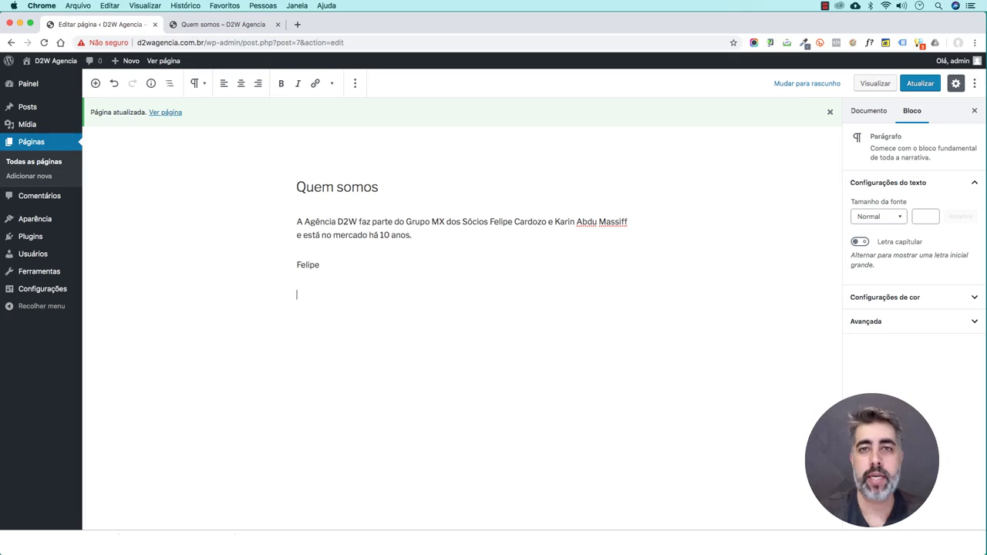
pyautogui.write('elipe')
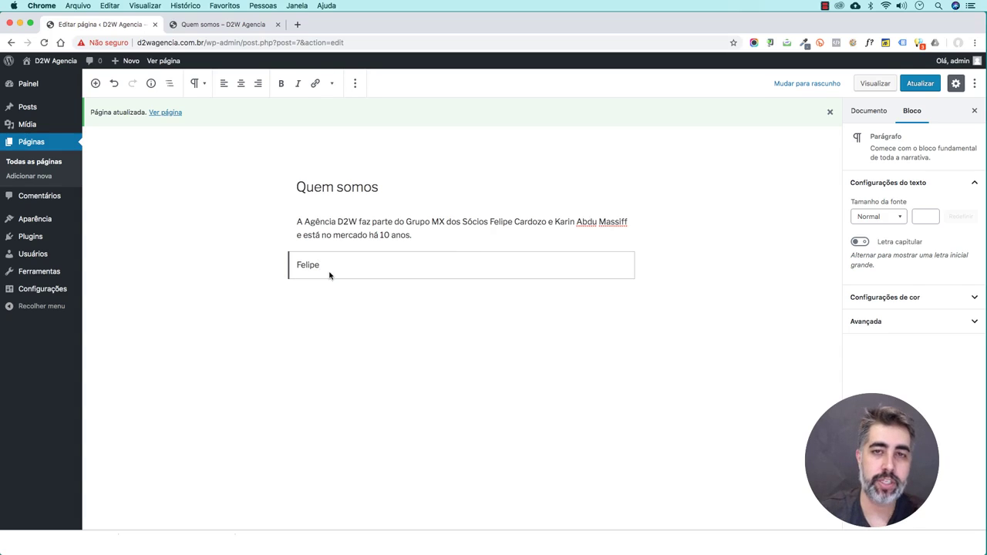
# - Enter a second first name on a new line within the same paragraph block
pyautogui.hotkey('shift', 'Return')
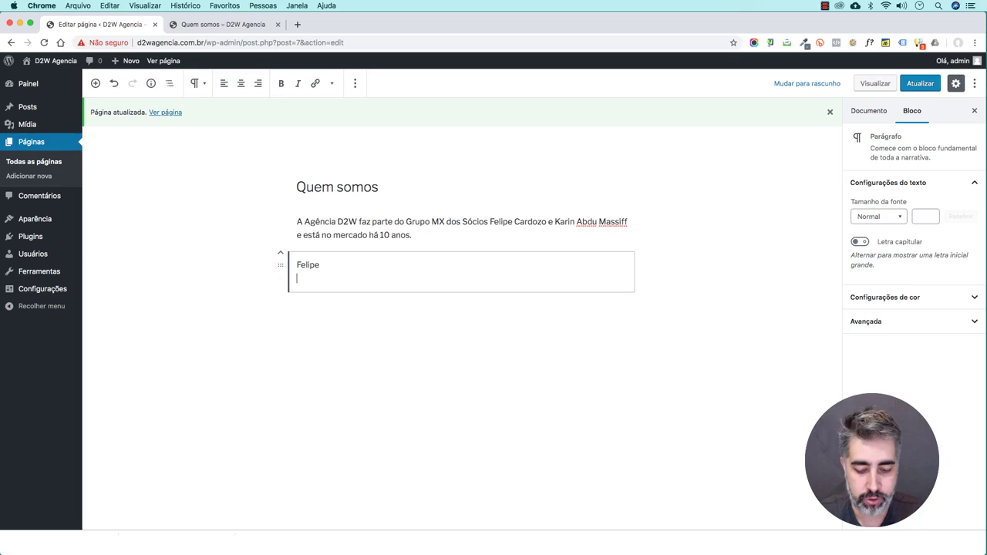
pyautogui.write('Jorge')
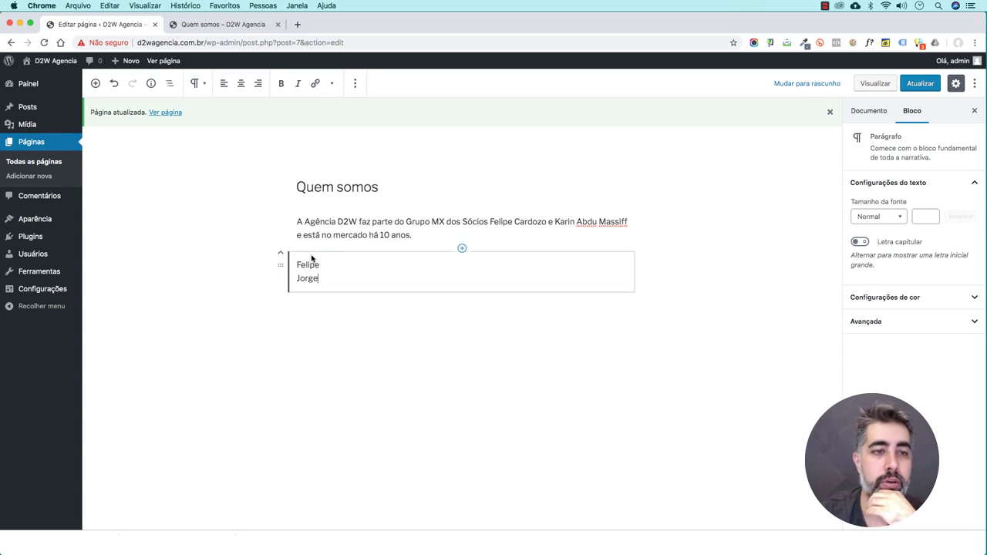
pyautogui.moveTo(324, 265); pyautogui.dragTo(287, 265)
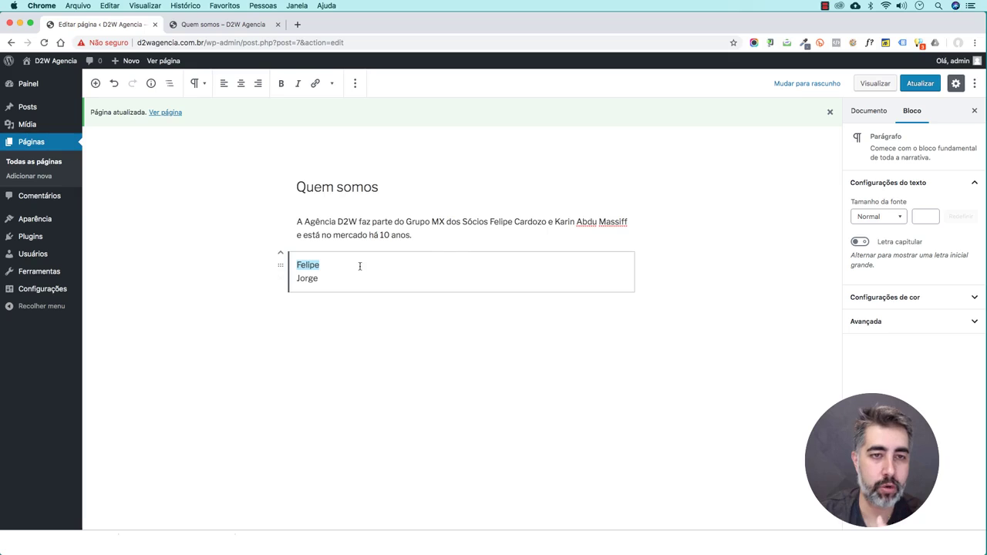
pyautogui.click(334, 281)
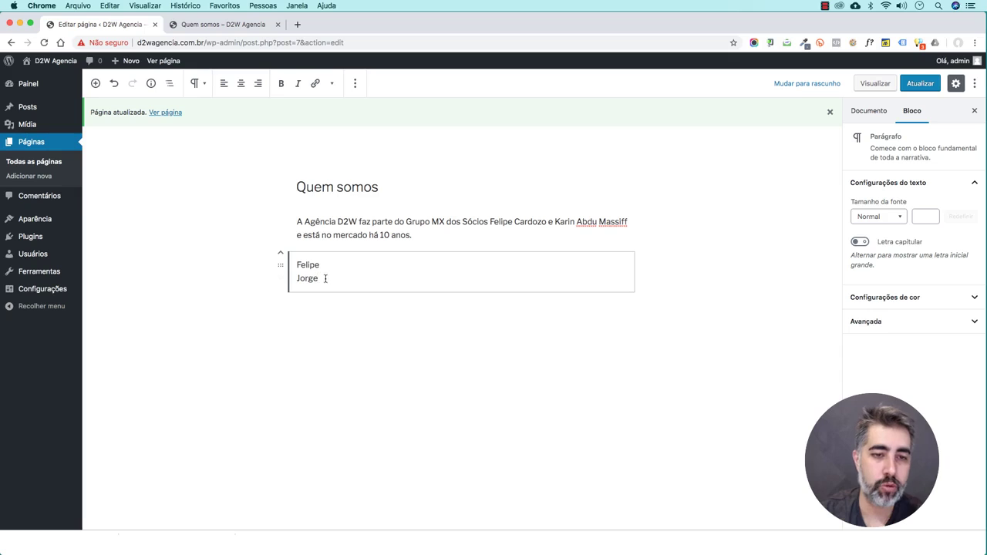
# - Delete both first names together with their paragraph block below the intro text
pyautogui.moveTo(325, 279); pyautogui.dragTo(291, 266)
pyautogui.press('BackSpace')
pyautogui.write('Fe')
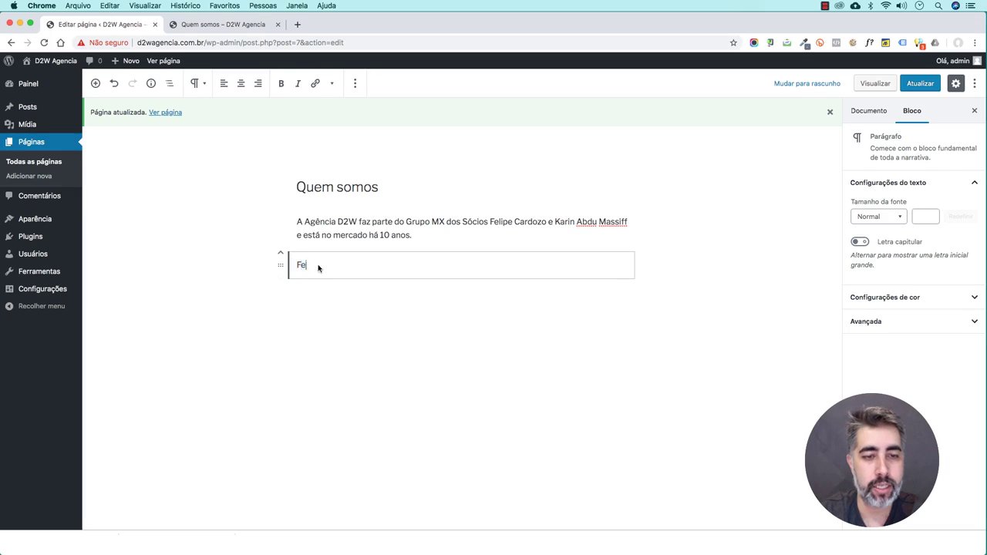
pyautogui.press('BackSpace')
pyautogui.press('BackSpace')
pyautogui.press('BackSpace')
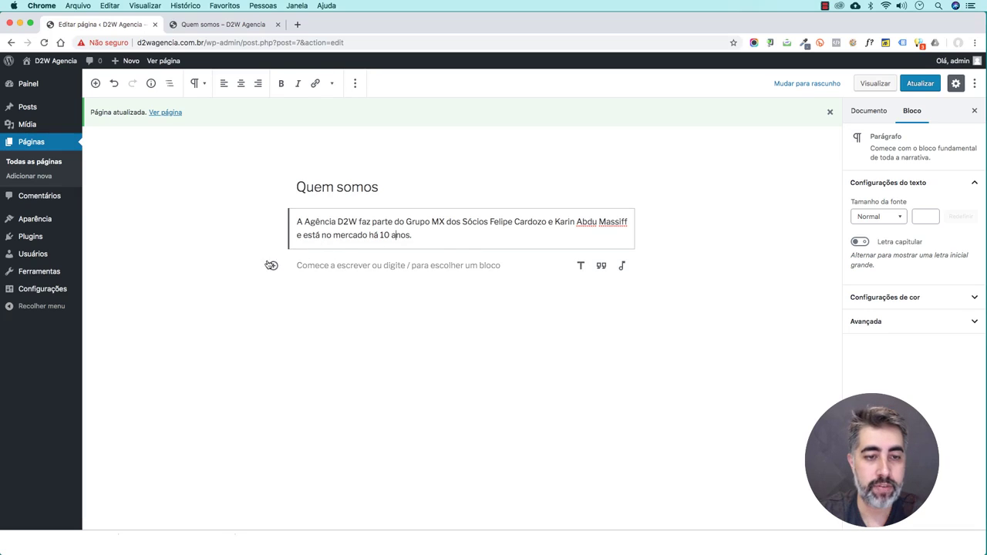
# - Insert a Lista block below the intro paragraph with three first names as bulleted items, and check its advanced settings
pyautogui.click(272, 266)
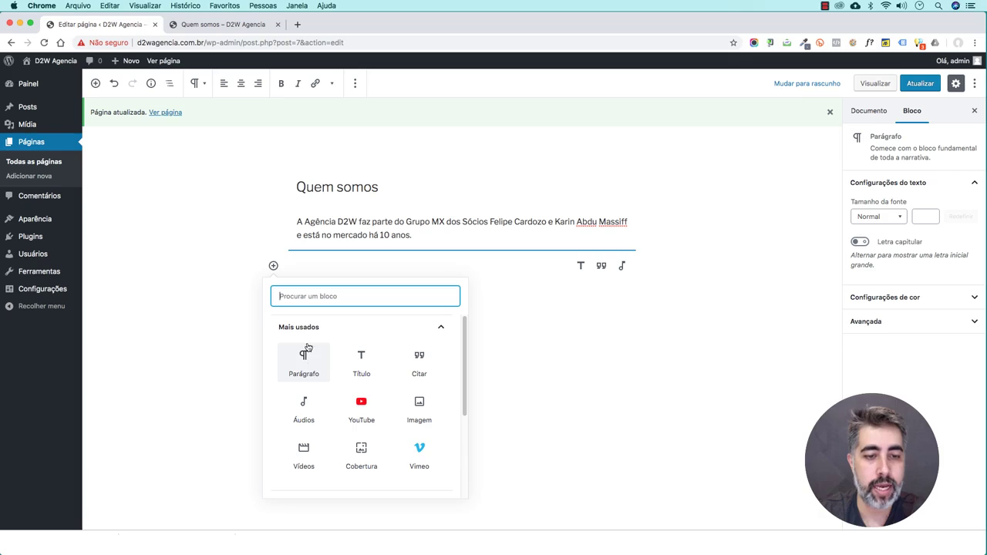
pyautogui.click(304, 328)
pyautogui.click(306, 349)
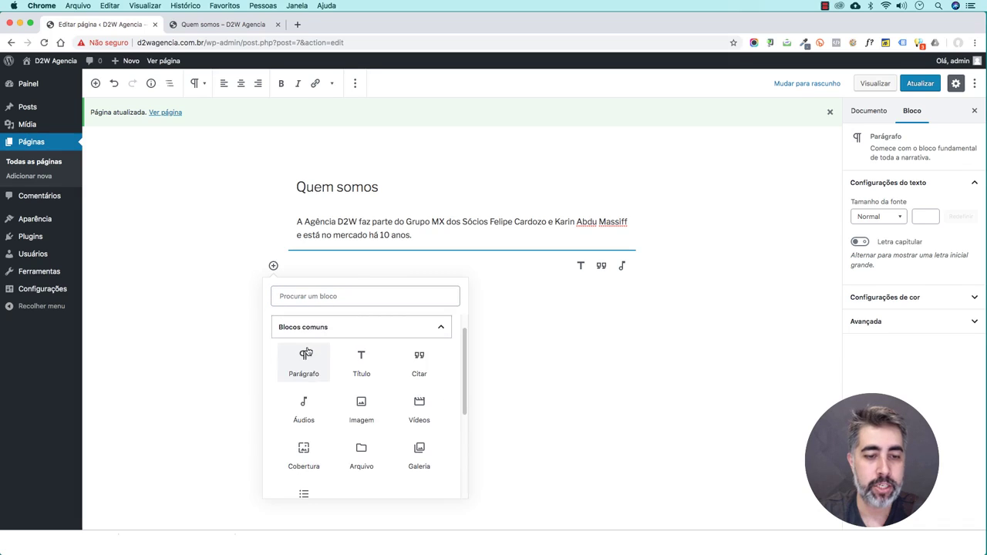
pyautogui.scroll(-1, 304, 386)
pyautogui.click(307, 486)
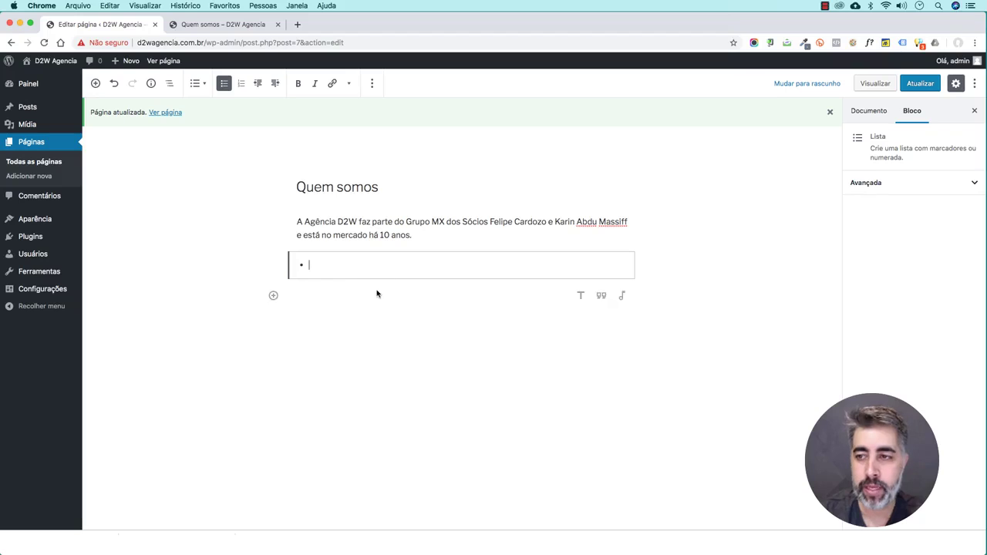
pyautogui.write('Felipe ')
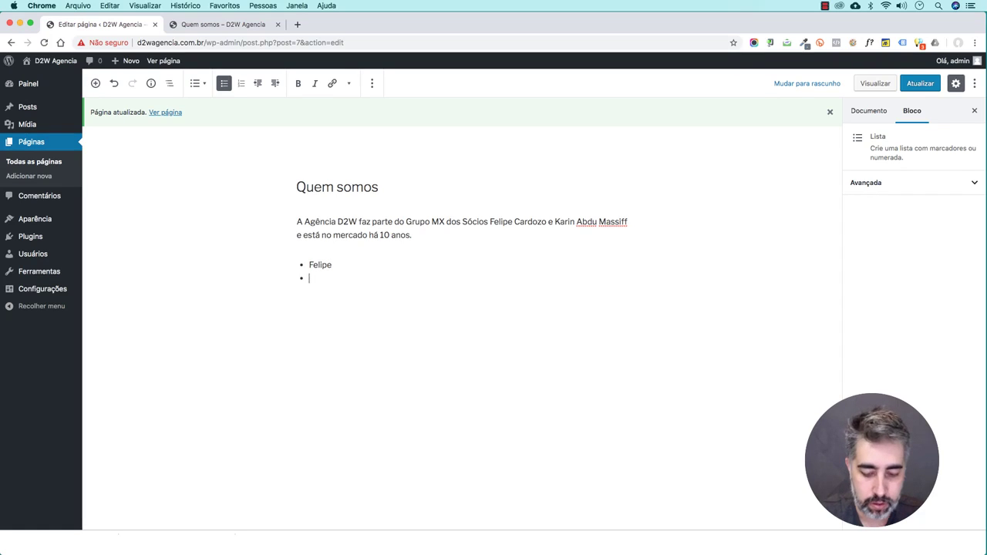
pyautogui.write('Jorge ')
pyautogui.write('Amanda')
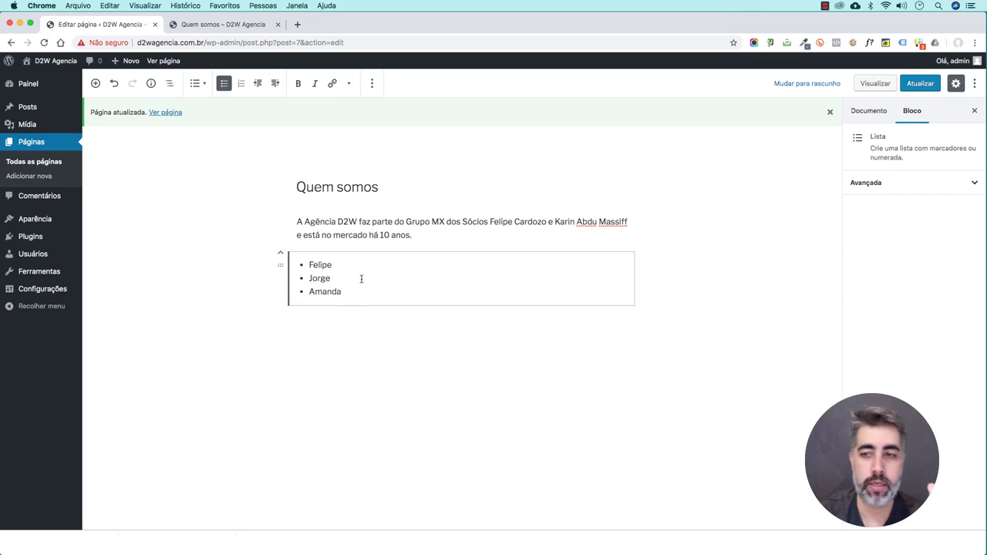
pyautogui.click(885, 183)
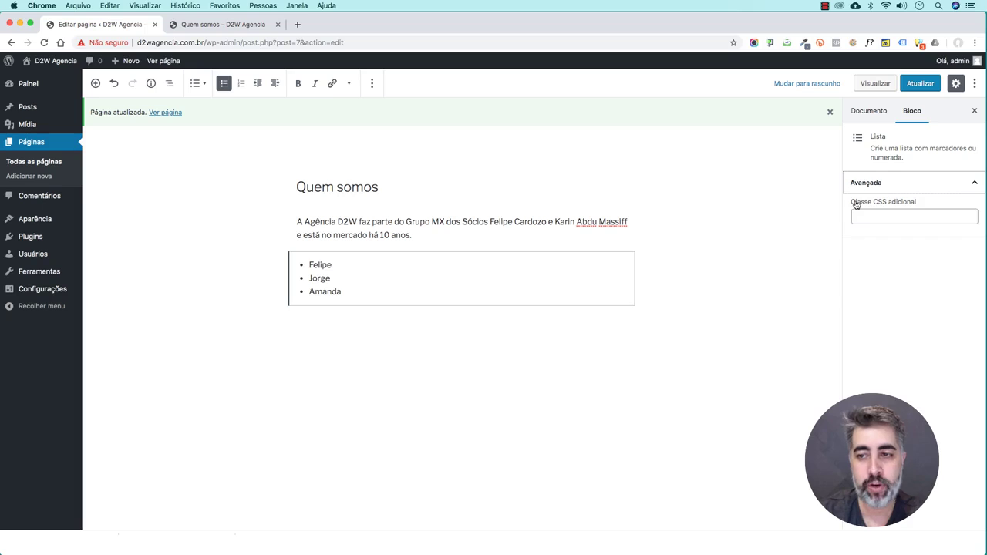
pyautogui.click(876, 185)
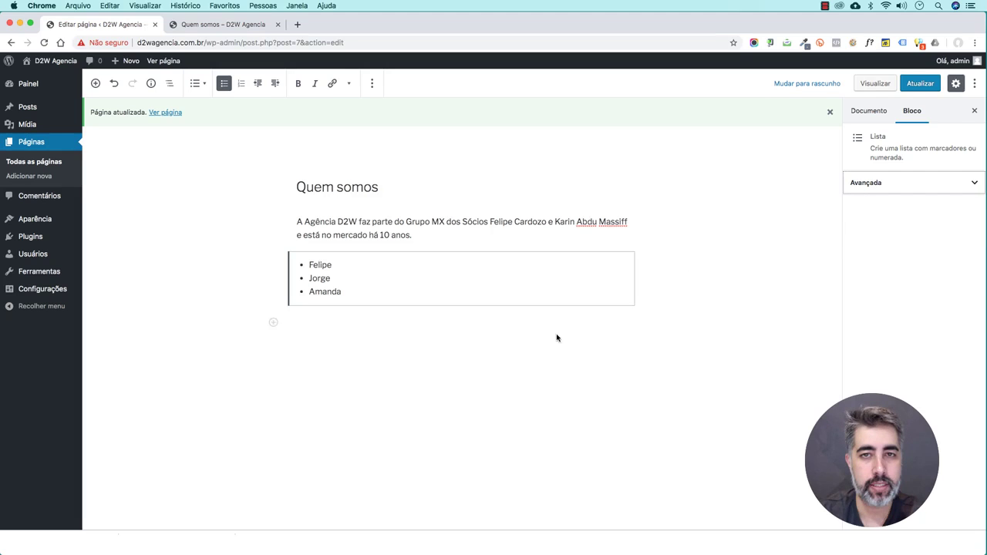
# - Start an empty block below the name list and browse the available blocks under Blocos comuns and Formatação
pyautogui.click(463, 326)
pyautogui.click(92, 82)
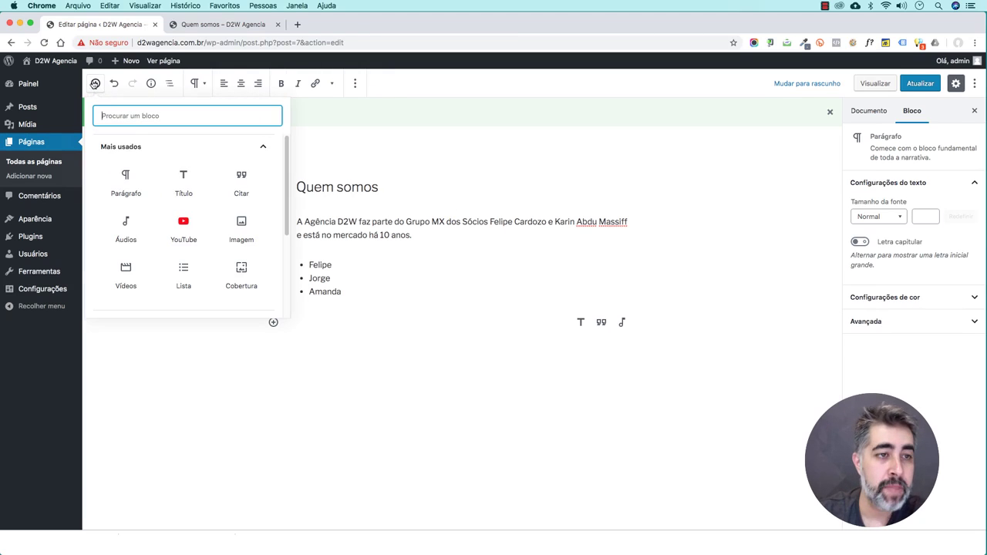
pyautogui.click(132, 148)
pyautogui.click(133, 170)
pyautogui.scroll(-2, 177, 192)
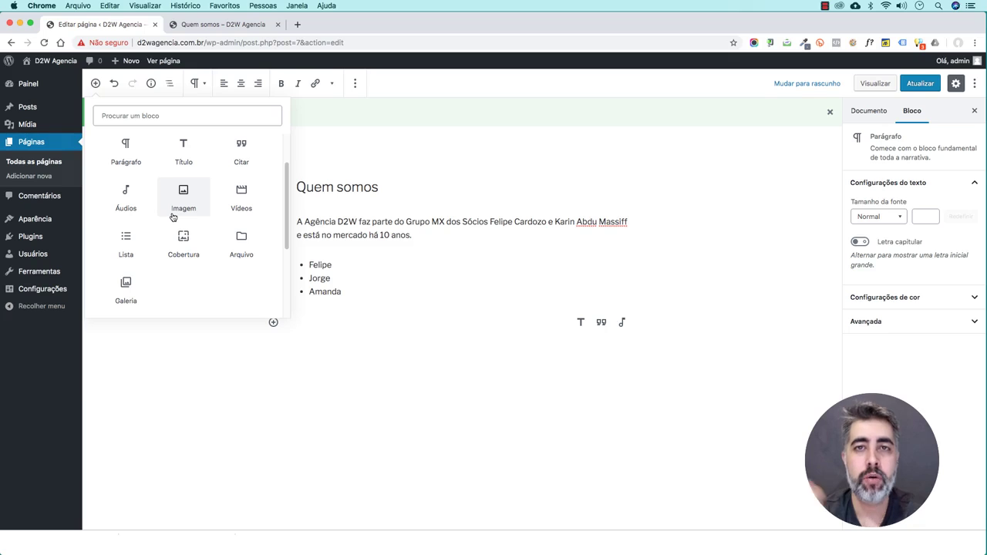
pyautogui.scroll(2, 172, 218)
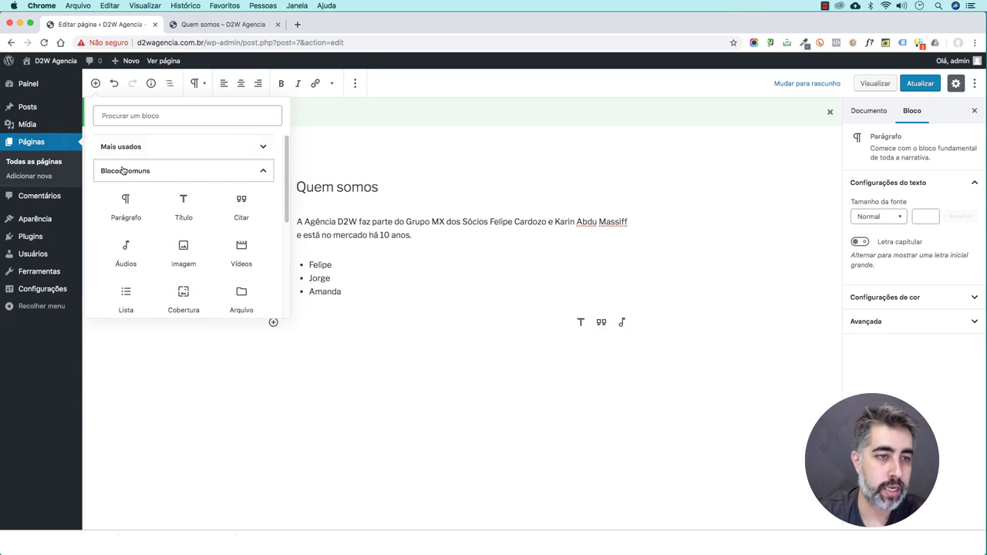
pyautogui.click(122, 170)
pyautogui.click(126, 196)
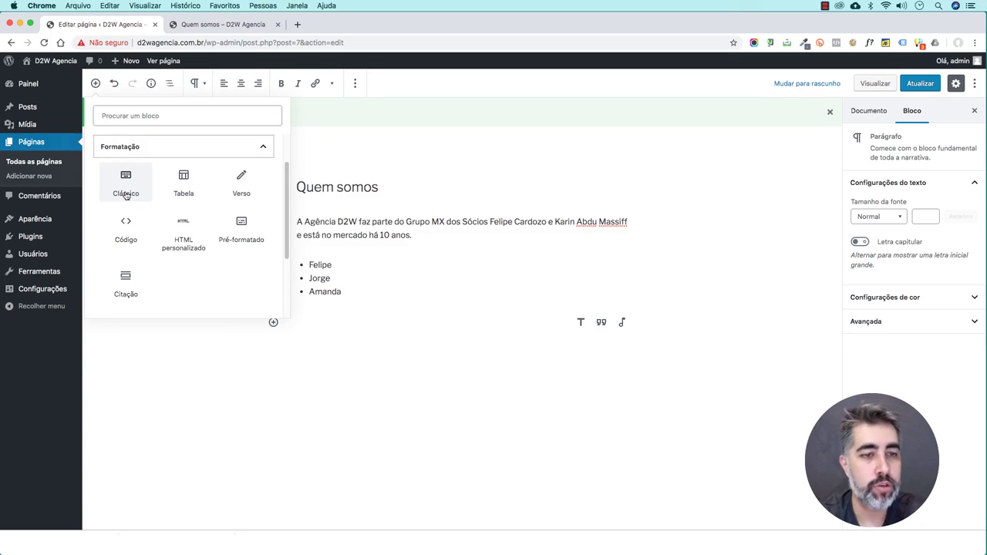